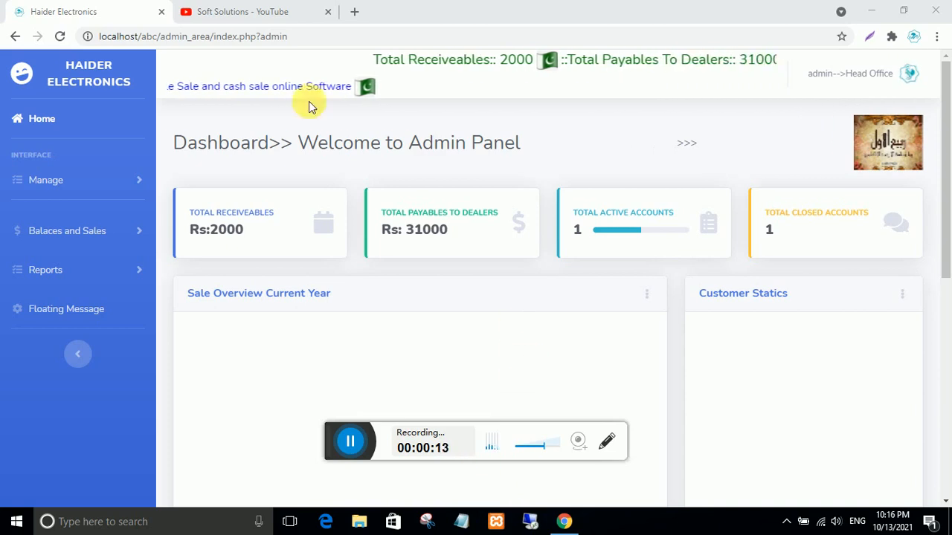
- Switch to the Soft Solutions - YouTube browser tab
left_click(249, 12)
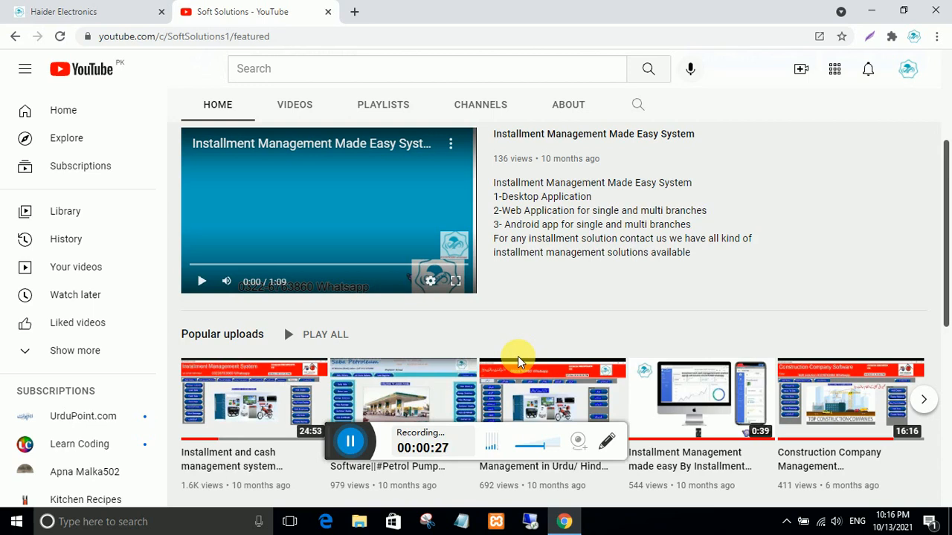
- Browse the channel's video rows, then return to the Haider Electronics admin dashboard
scroll(518, 362, "up", 3)
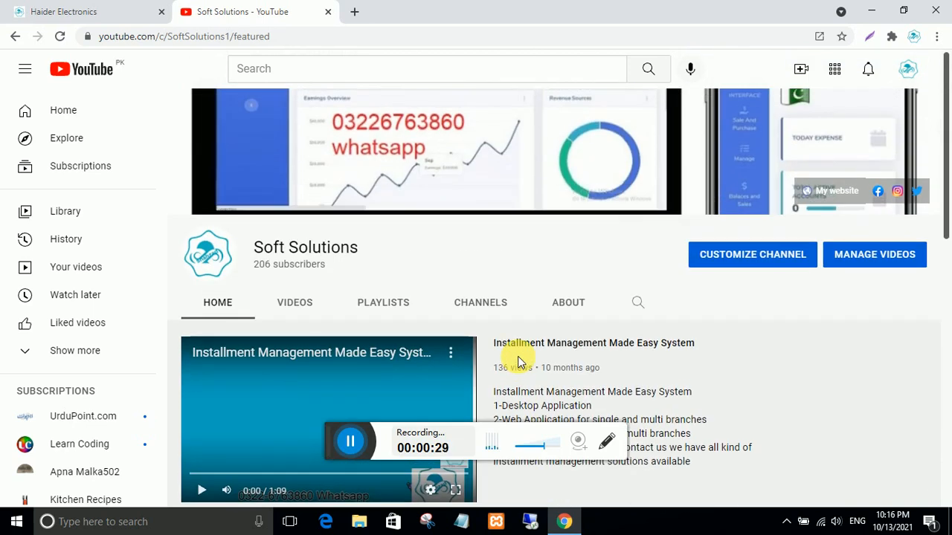
scroll(518, 362, "down", 4)
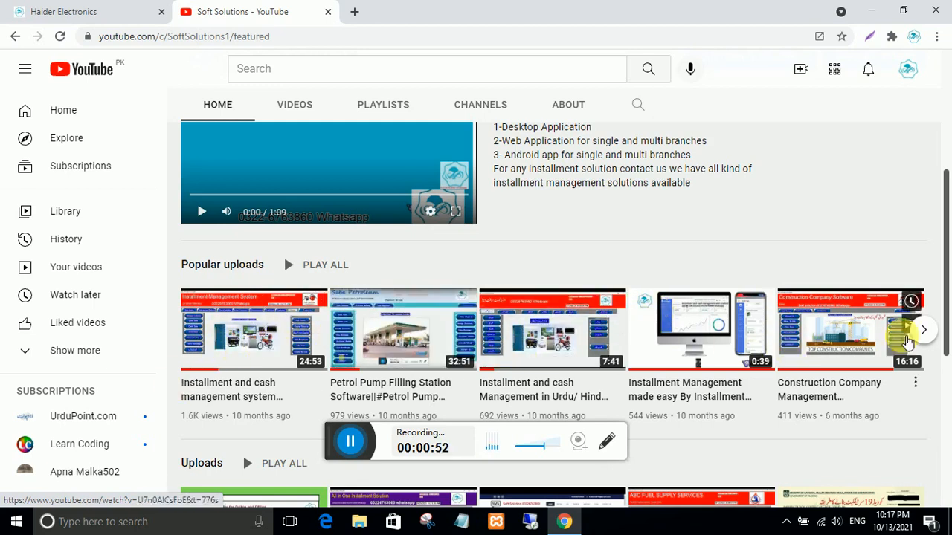
scroll(754, 393, "down", 2)
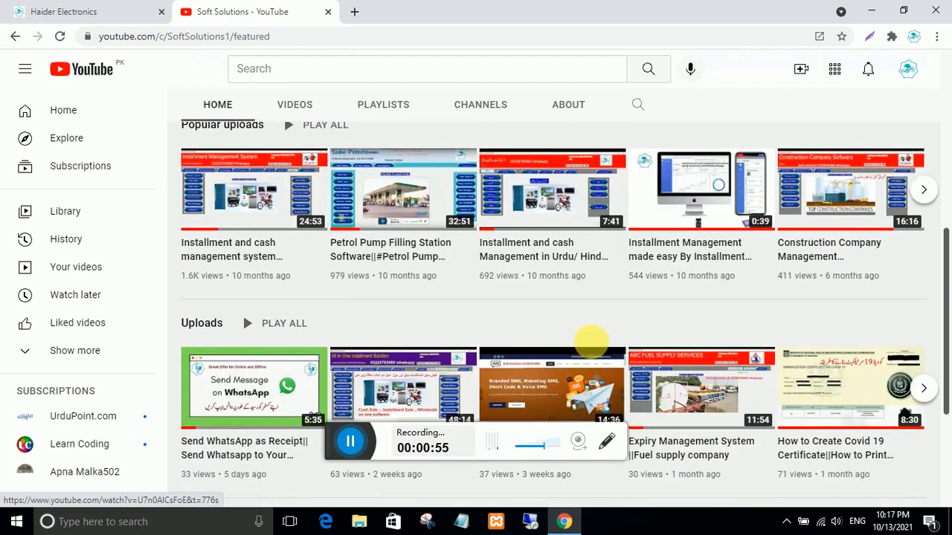
scroll(312, 387, "down", 3)
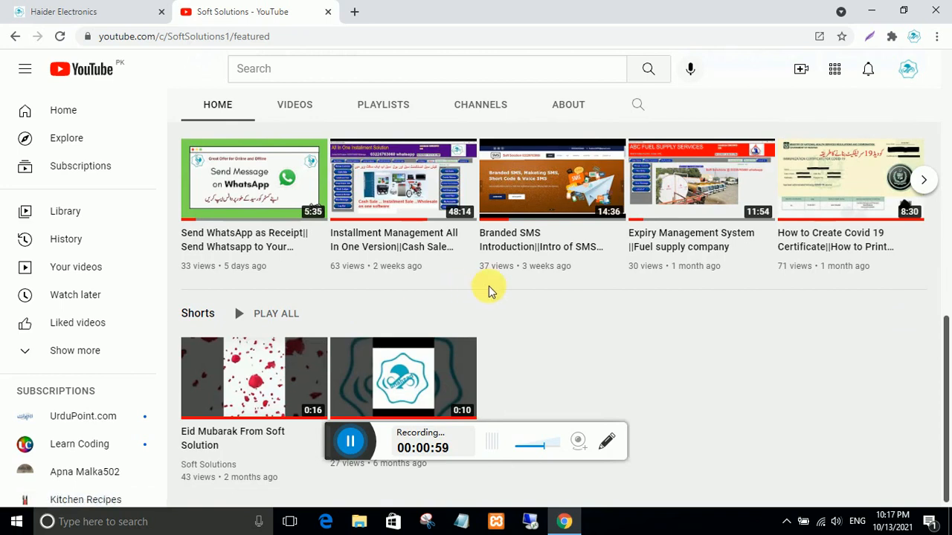
scroll(557, 315, "up", 1)
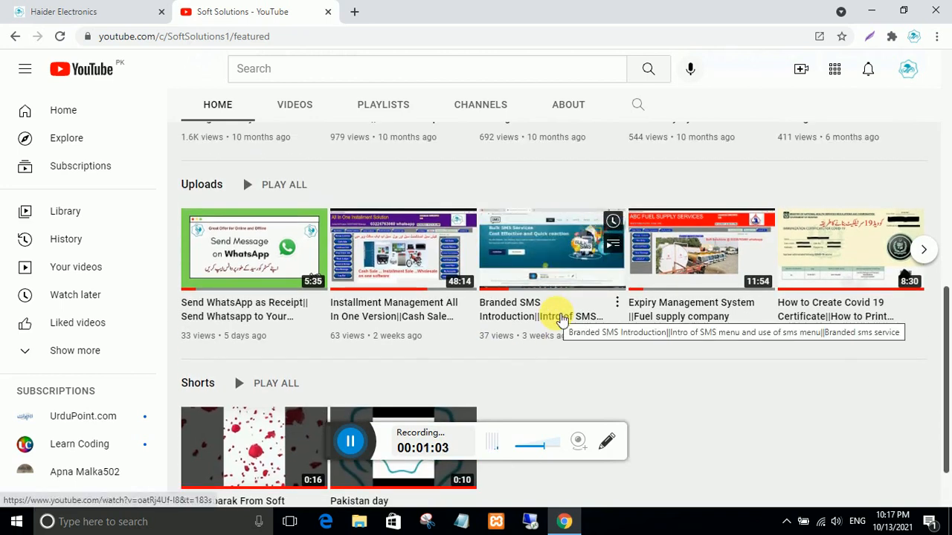
scroll(561, 319, "up", 1)
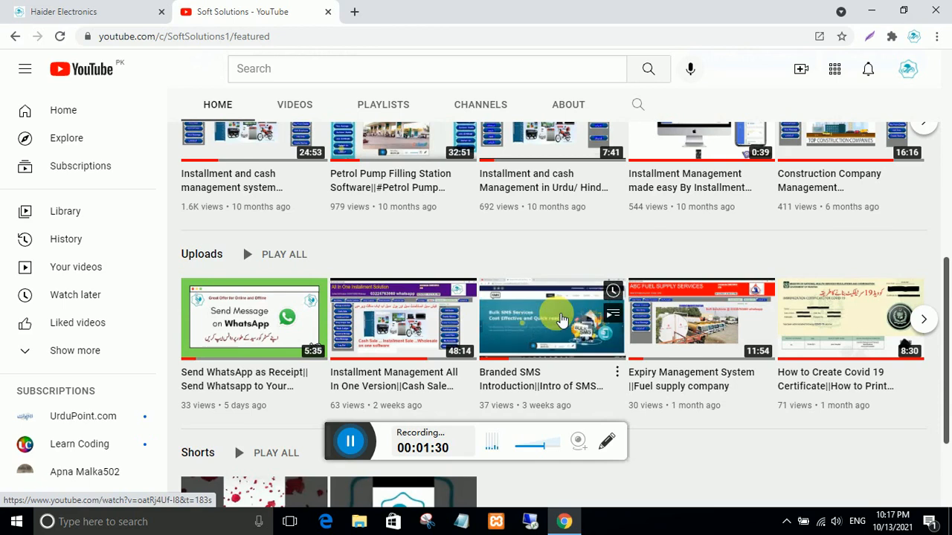
scroll(562, 319, "up", 7)
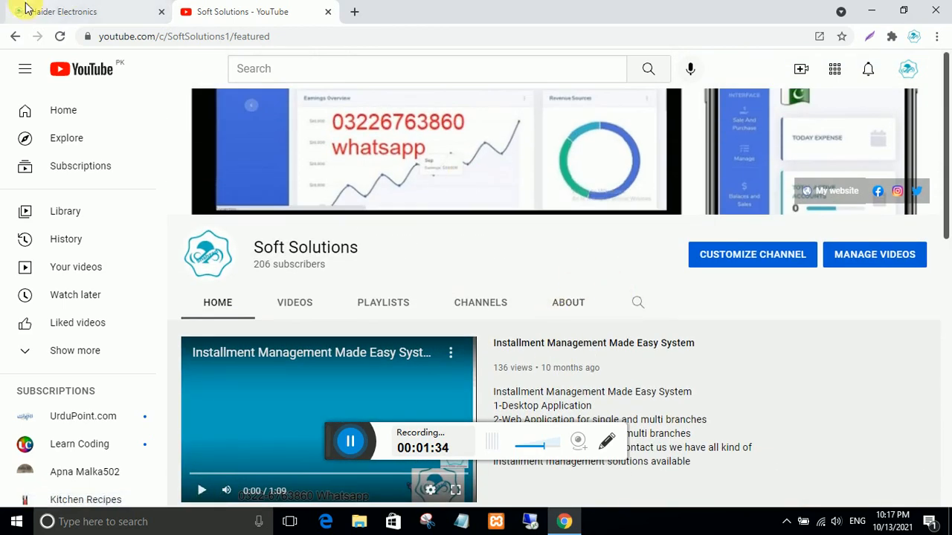
left_click(64, 11)
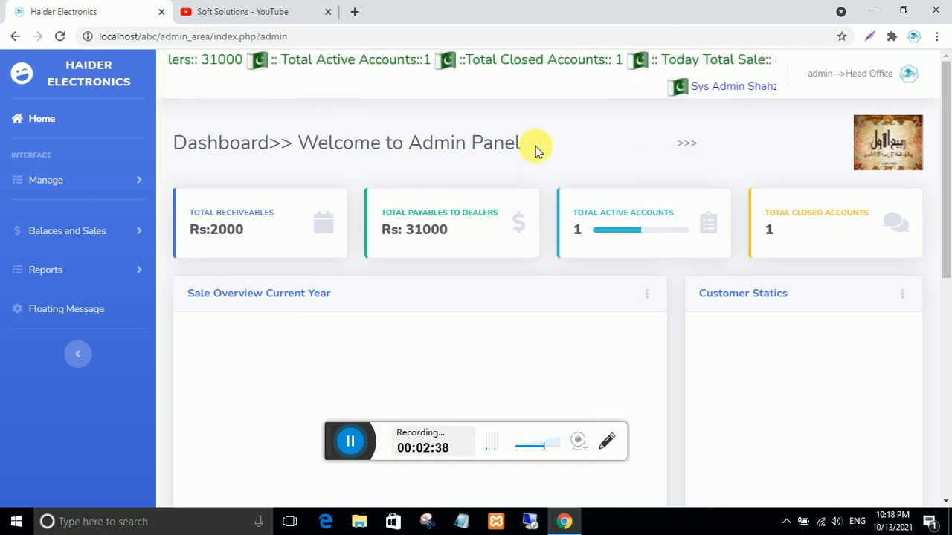
scroll(404, 319, "down", 2)
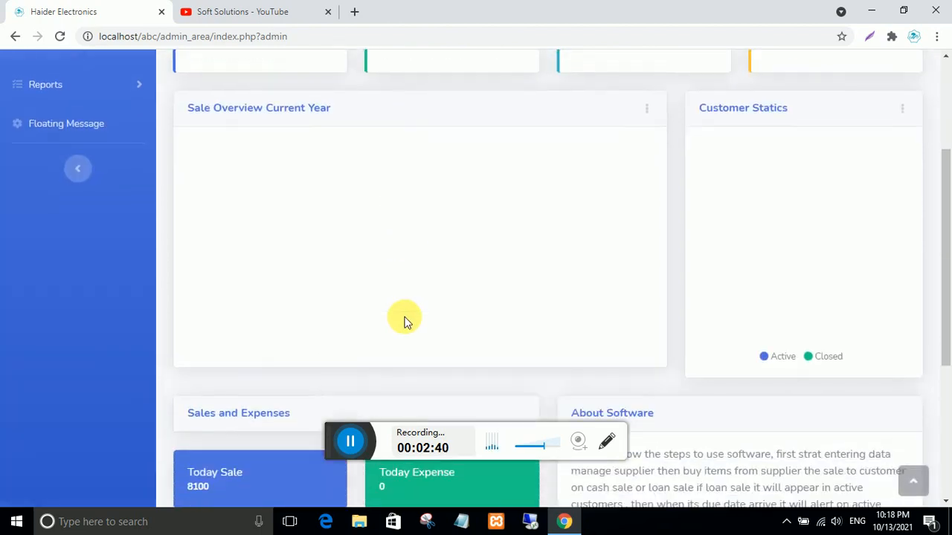
scroll(404, 320, "down", 2)
scroll(404, 319, "up", 4)
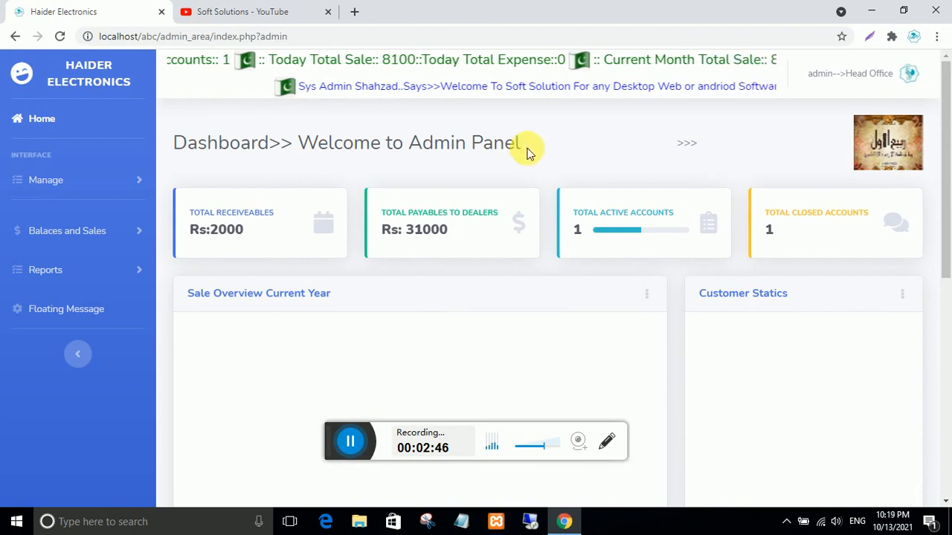
left_click_drag(526, 148, 187, 155)
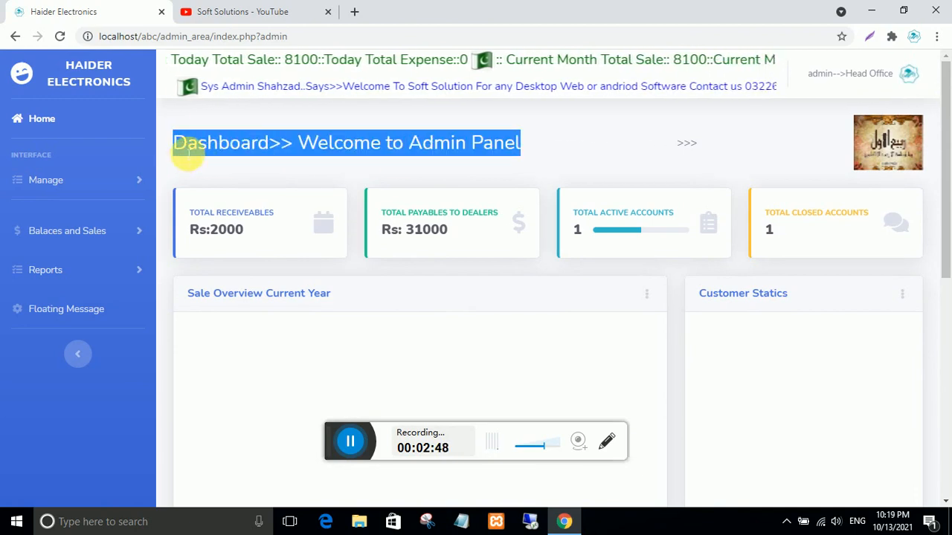
left_click(219, 121)
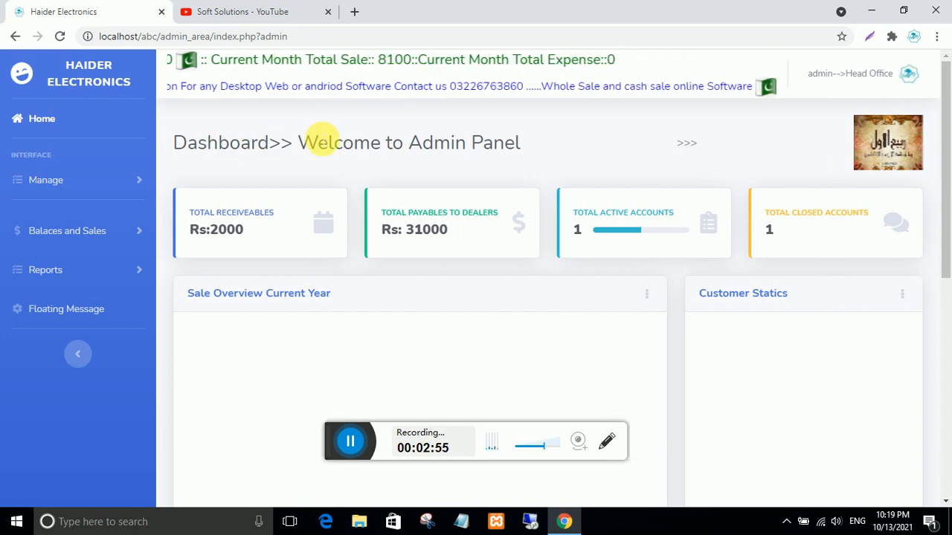
scroll(319, 139, "down", 5)
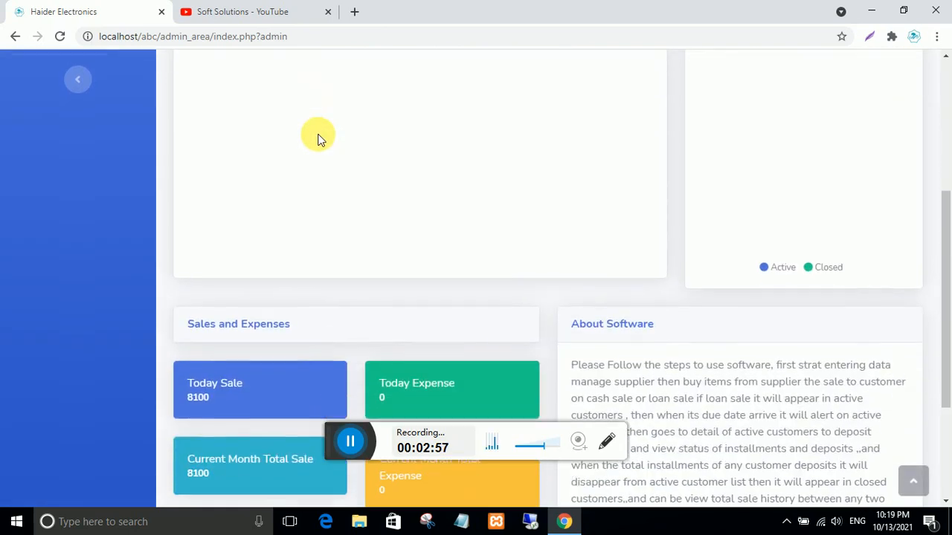
scroll(319, 139, "up", 5)
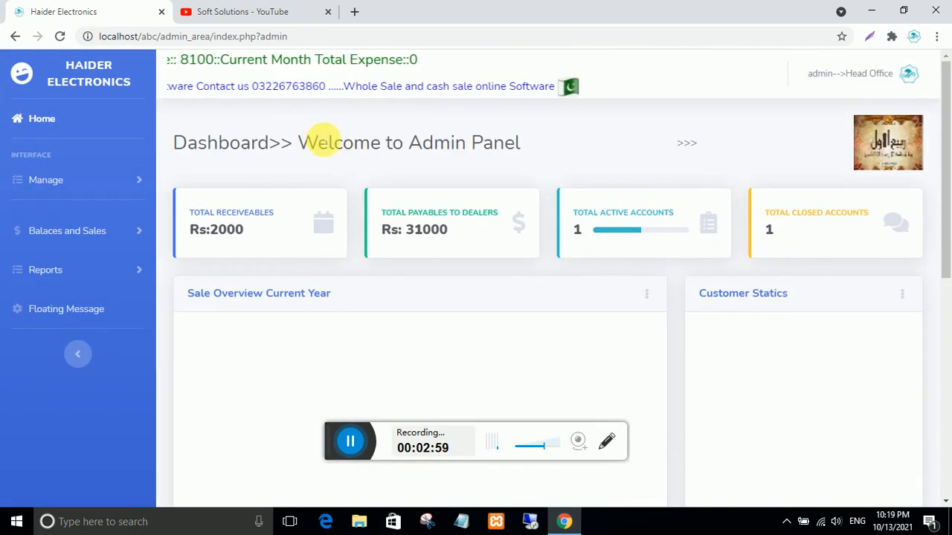
left_click_drag(522, 144, 185, 149)
double_click(185, 149)
left_click(240, 172)
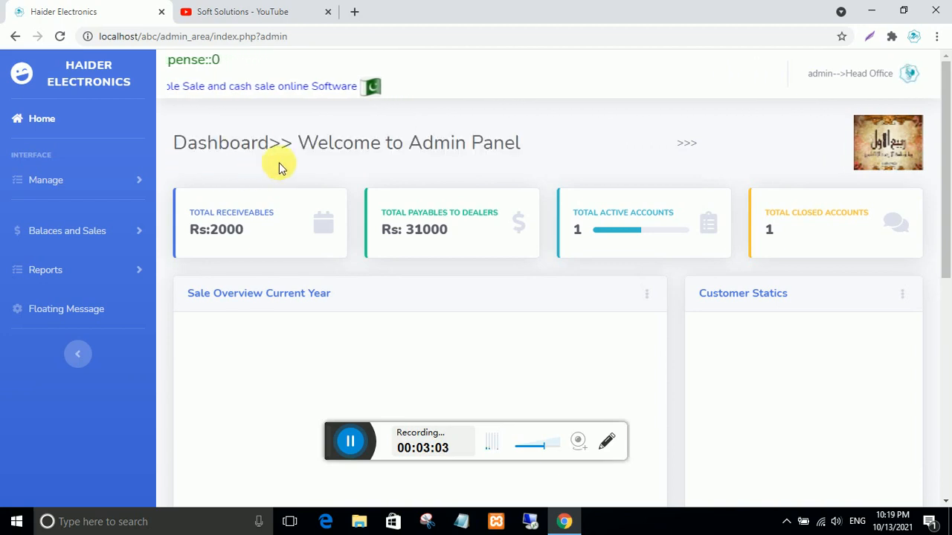
left_click_drag(303, 149, 186, 141)
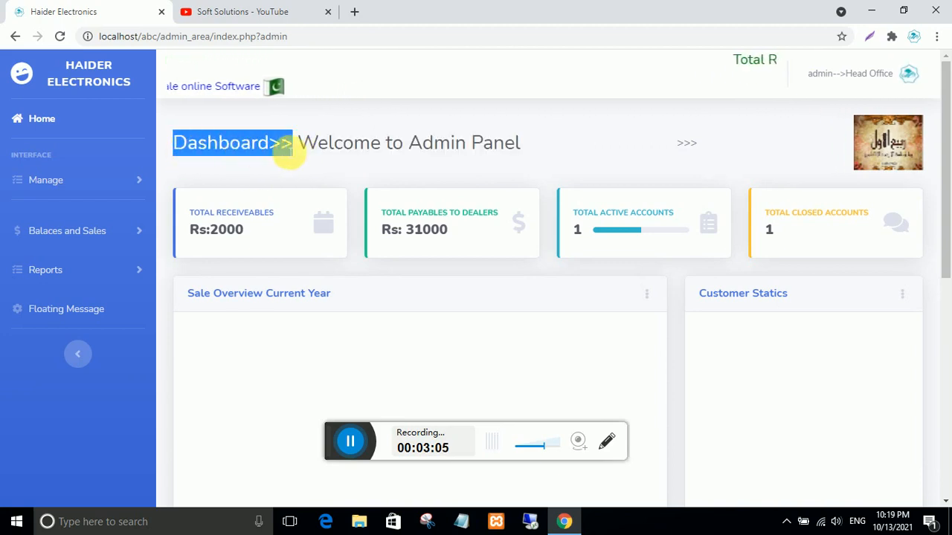
left_click_drag(381, 146, 298, 149)
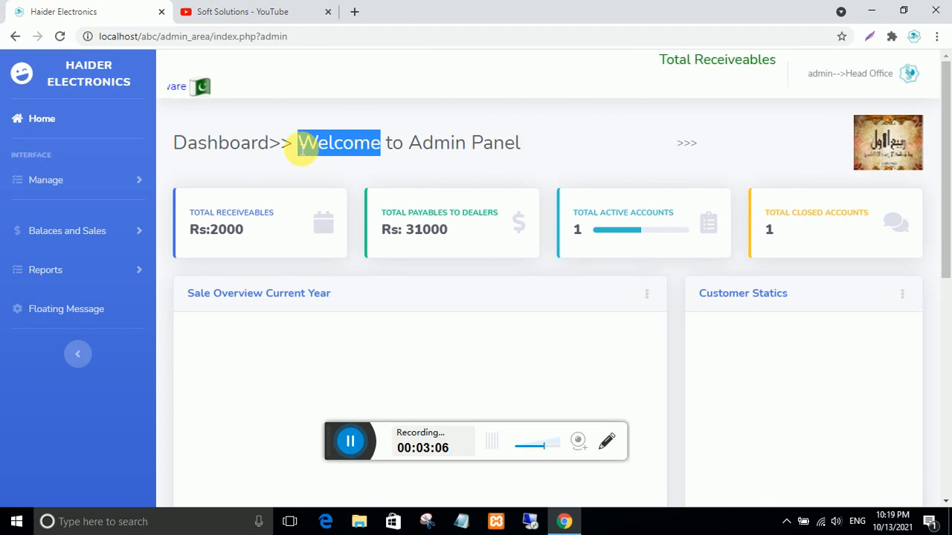
left_click(344, 153)
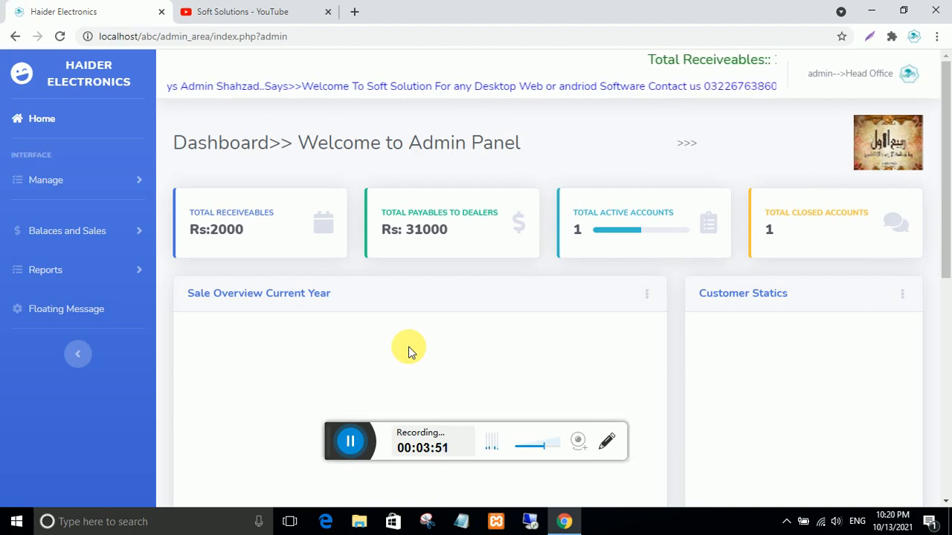
scroll(408, 347, "down", 3)
scroll(408, 346, "up", 3)
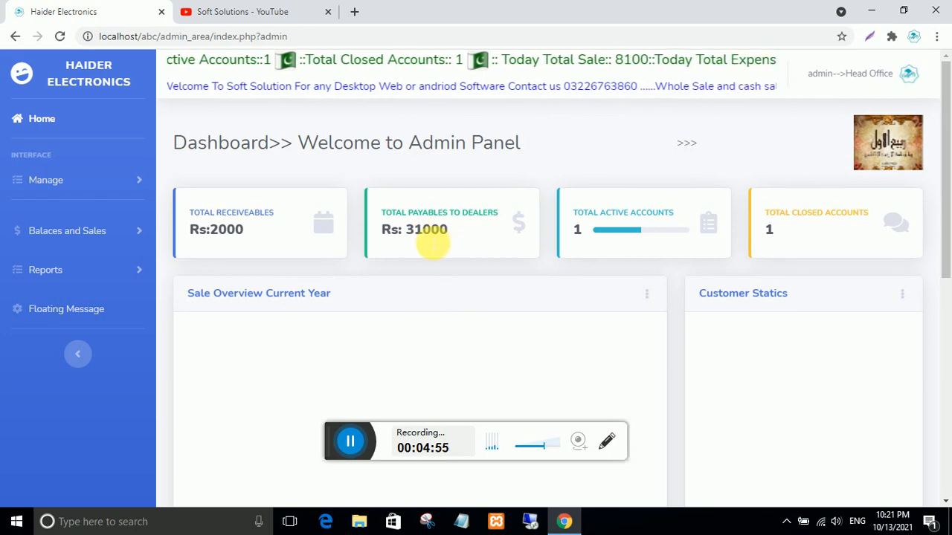
- Open the Manage Supplier page from the Manage sidebar menu
left_click(59, 181)
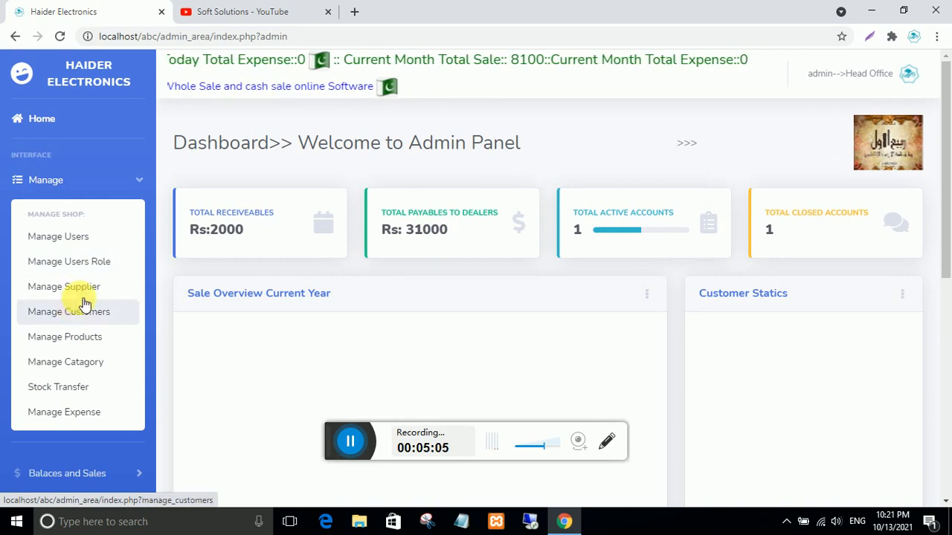
left_click(115, 288)
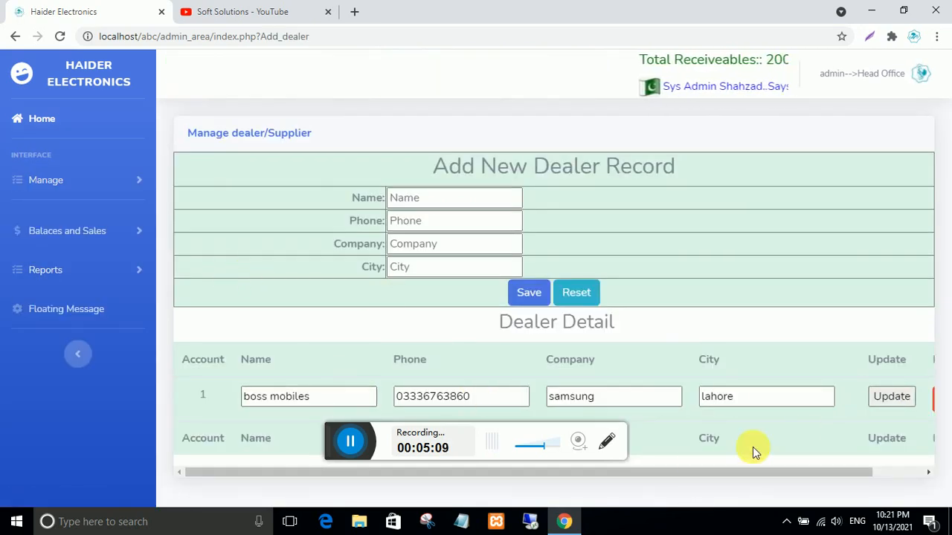
- Delete the boss mobiles dealer record and enter dealer name 'majid and sons' with the suggested phone
left_click_drag(677, 476, 937, 442)
left_click(903, 400)
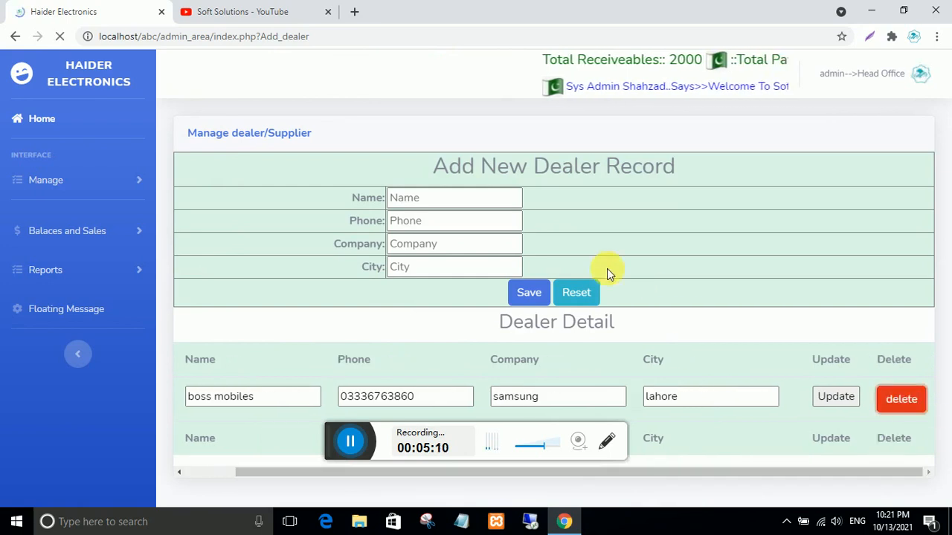
left_click(405, 199)
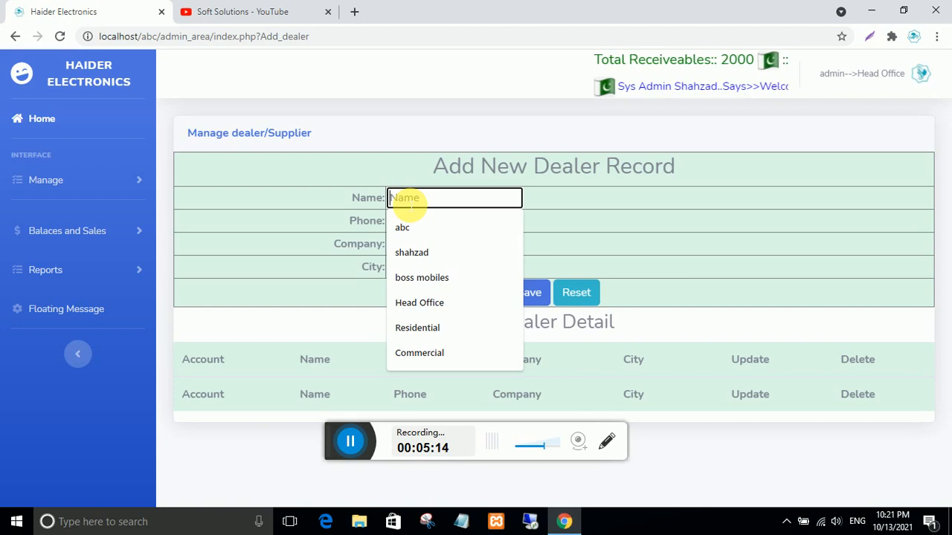
type("majid a")
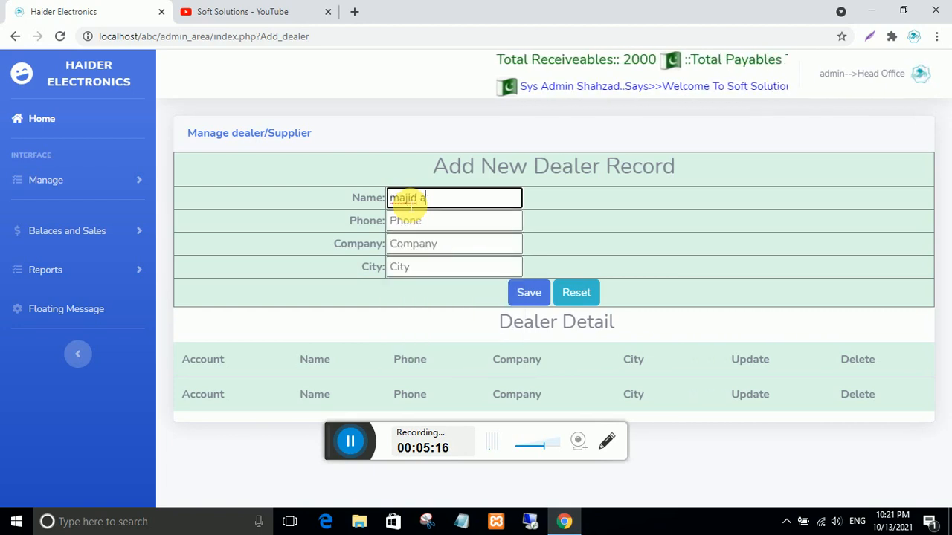
type("nd sons")
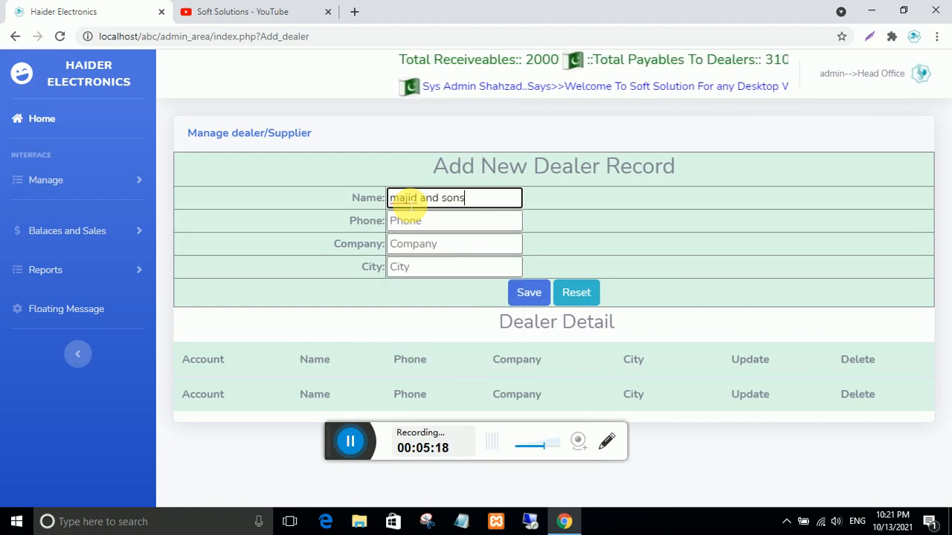
left_click(425, 221)
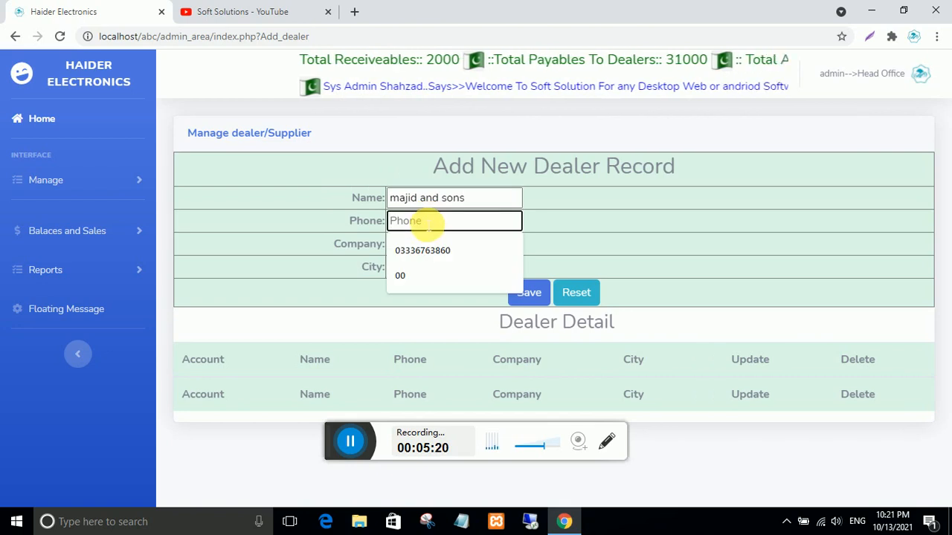
left_click(426, 251)
- Set company 'samsung' and city 'Lahore', then save the dealer and acknowledge the alert
left_click(399, 245)
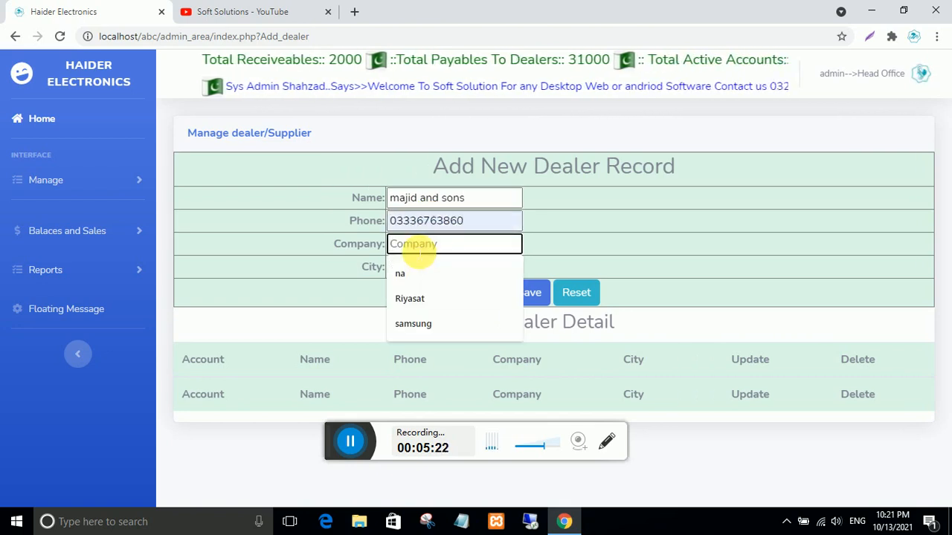
type("samsung")
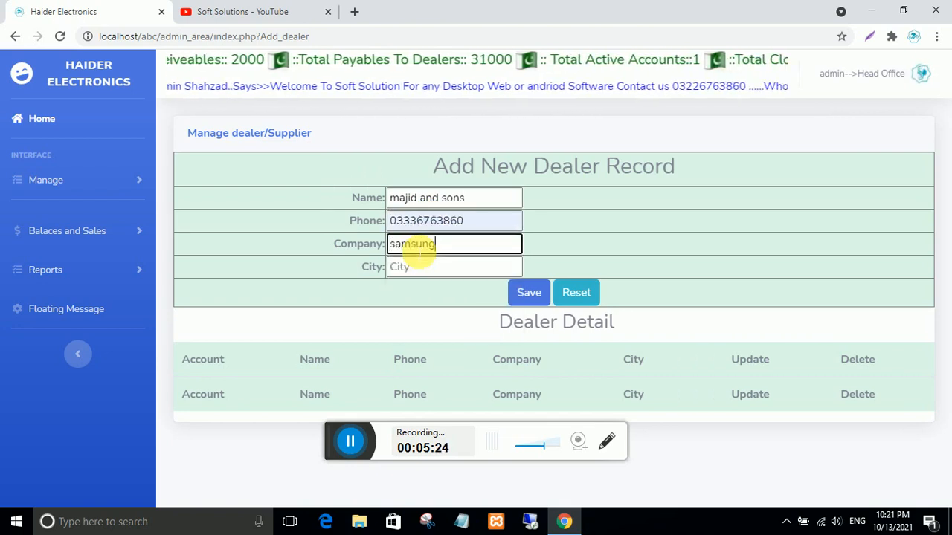
left_click(422, 267)
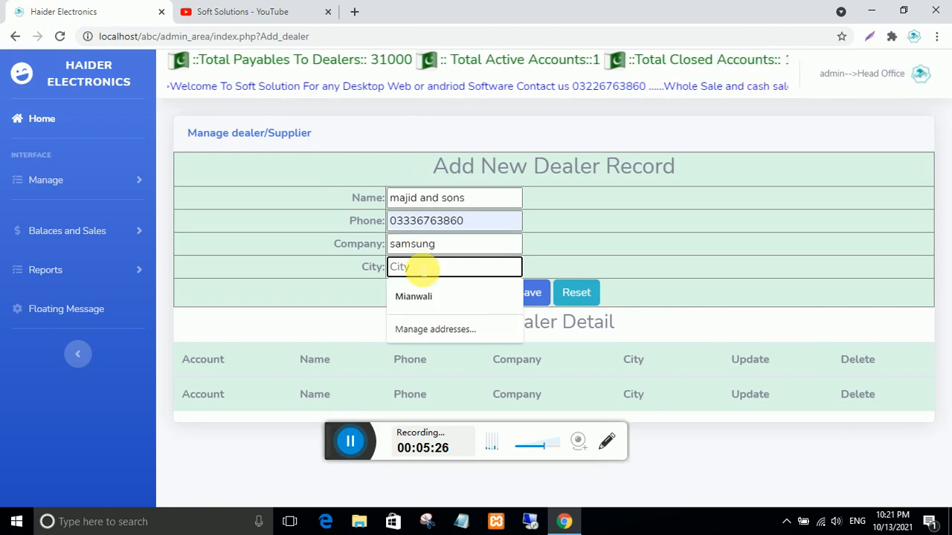
type("Lahore")
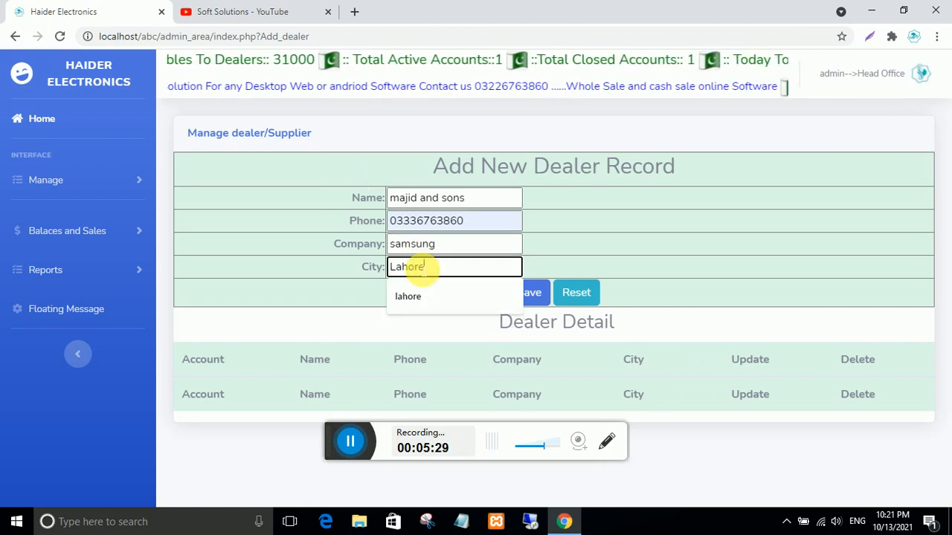
left_click(531, 292)
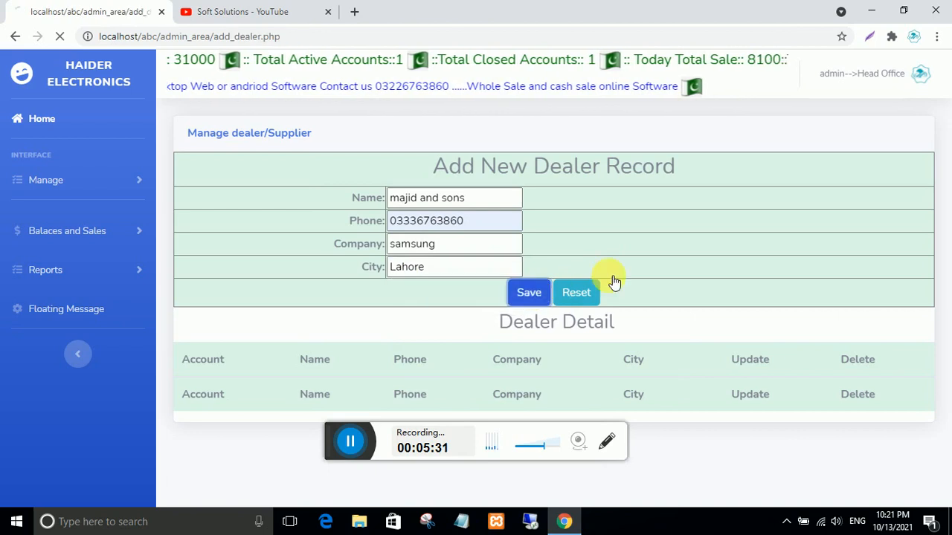
left_click(596, 117)
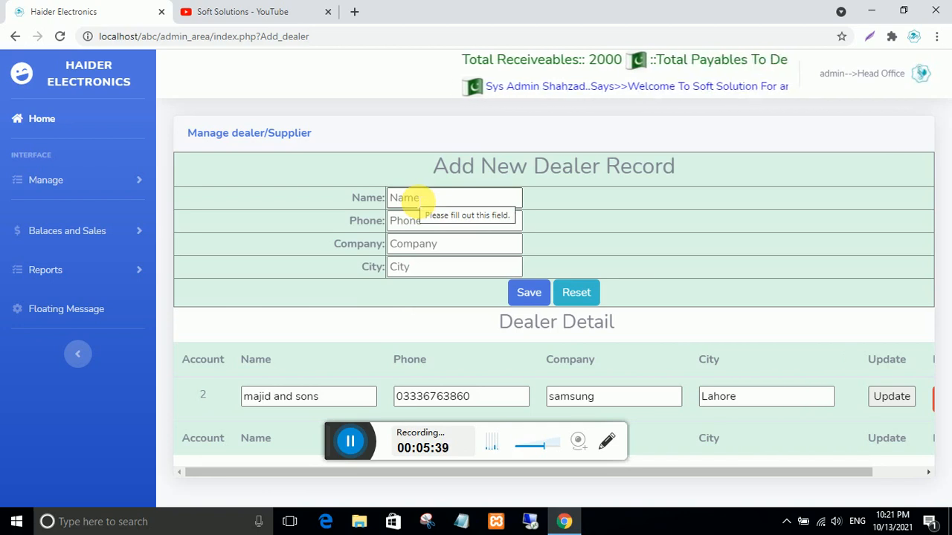
- Add dealer tahir brothers with their phone number, company samsung and city multan, and save
left_click(419, 198)
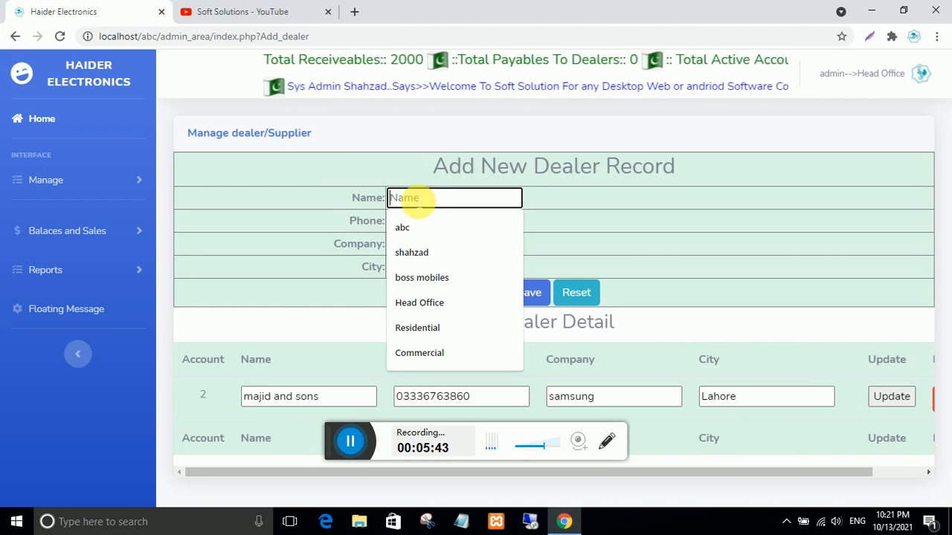
type("tah")
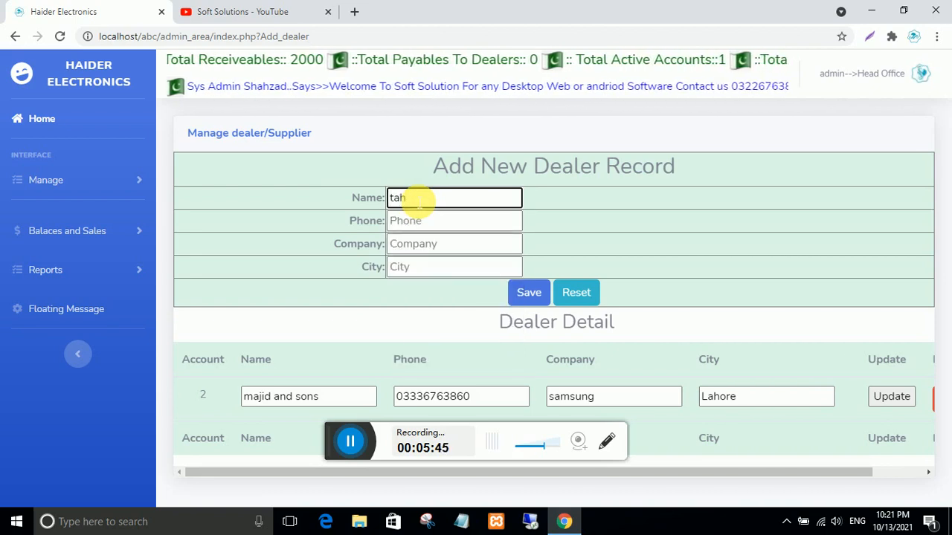
type("ir b")
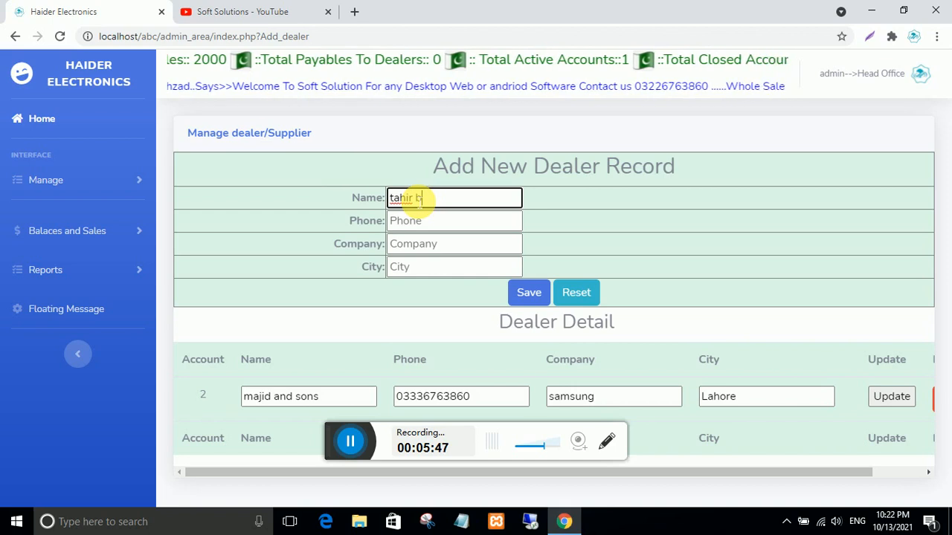
type("rothers")
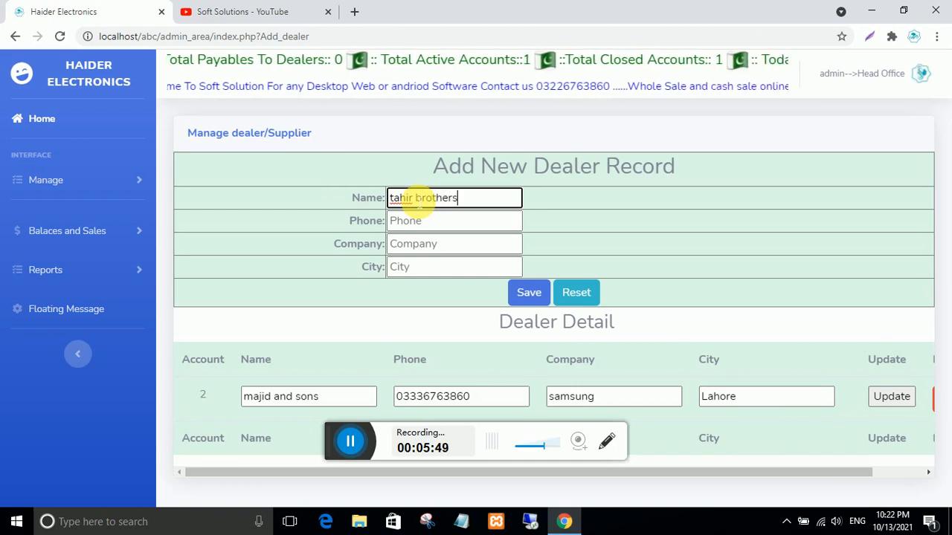
left_click(420, 223)
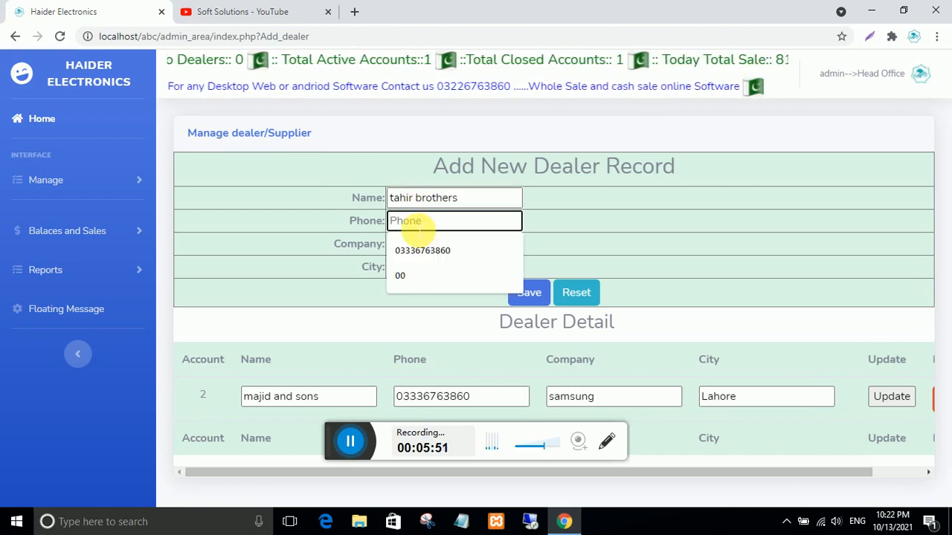
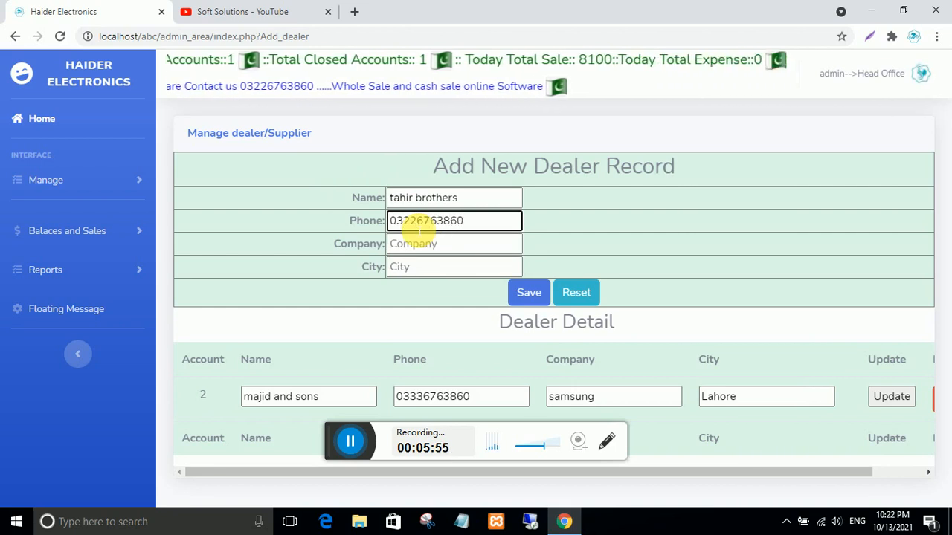
left_click(400, 246)
type("samsung")
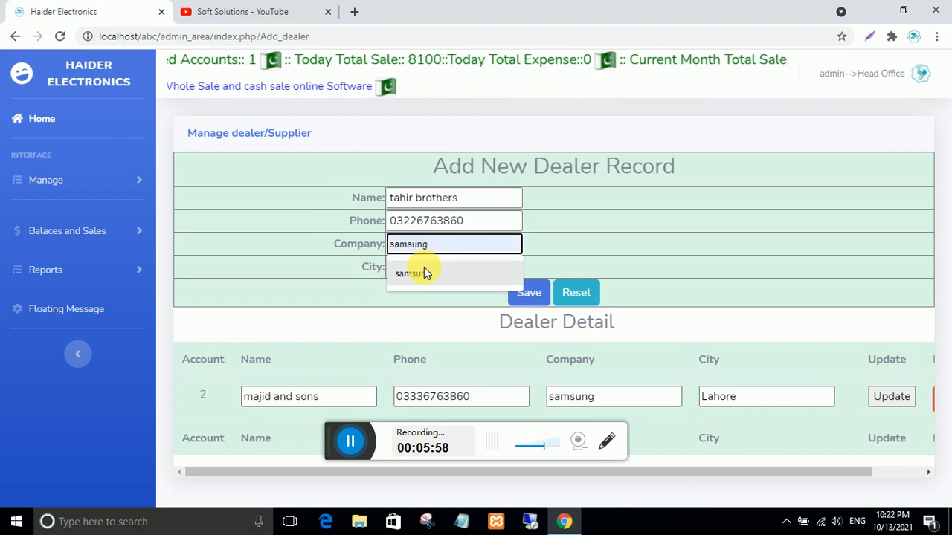
left_click(425, 270)
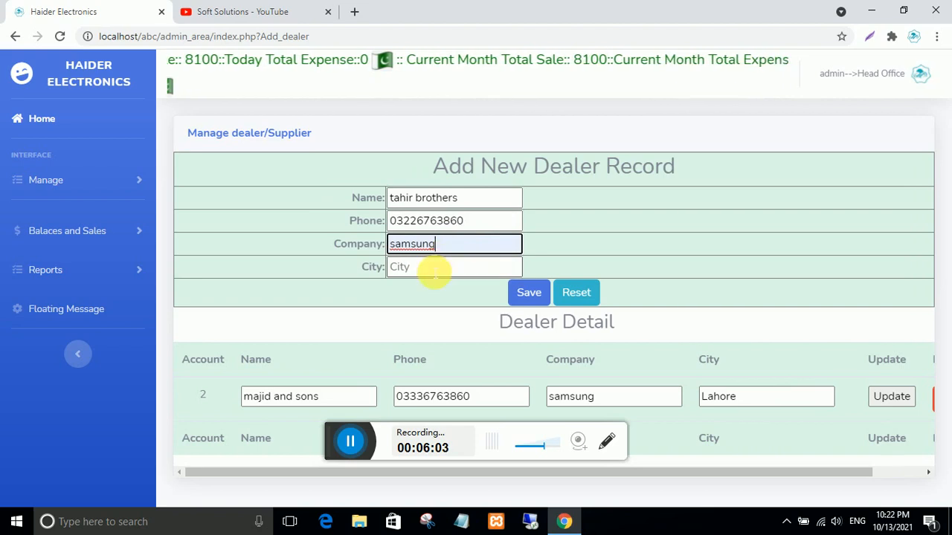
left_click(434, 271)
type("mu")
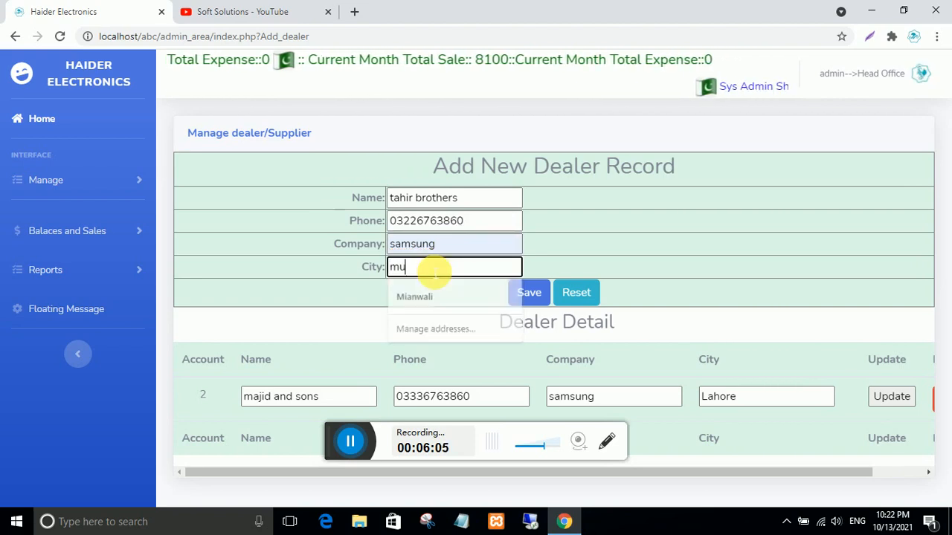
type("ltan")
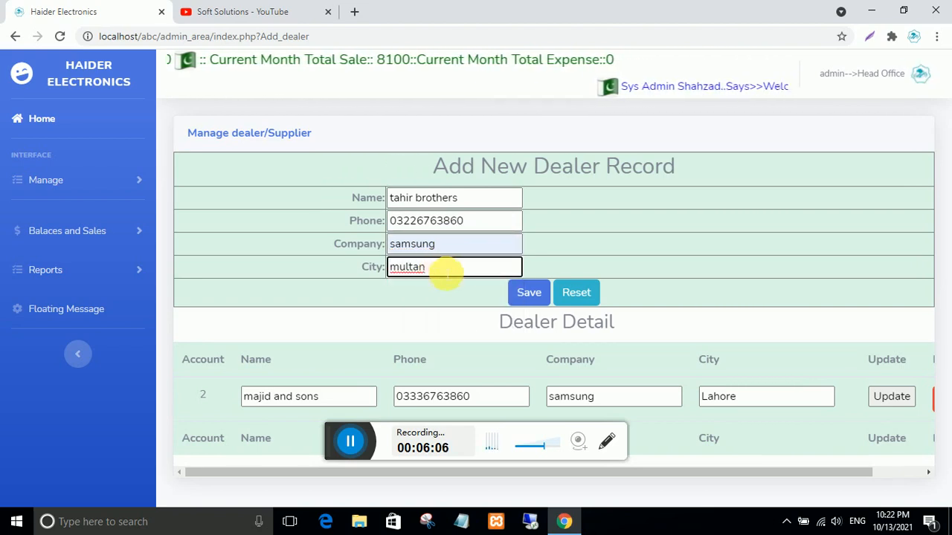
left_click(541, 295)
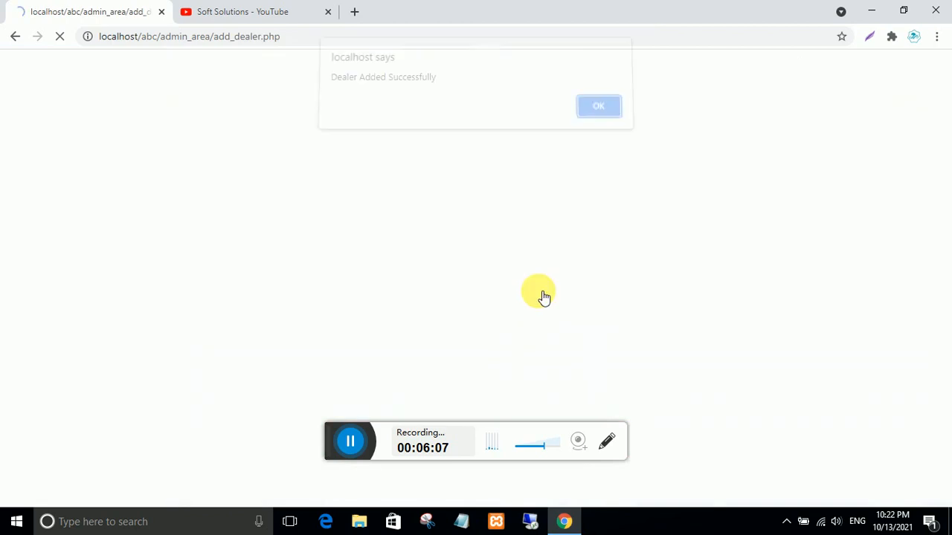
left_click(614, 119)
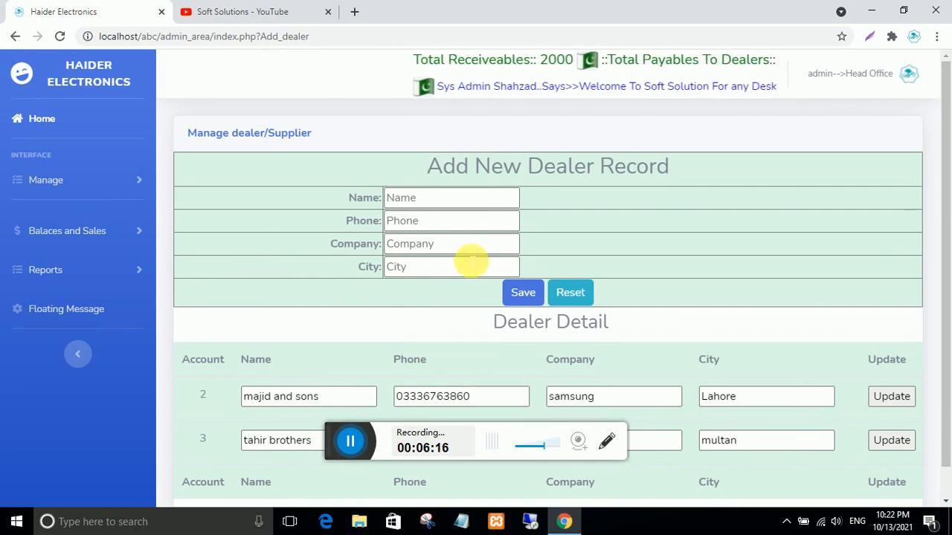
- Expand the 'Balaces and Sales' sidebar section to list Buy From Dealer and customer pages
scroll(414, 334, "down", 1)
scroll(414, 334, "up", 1)
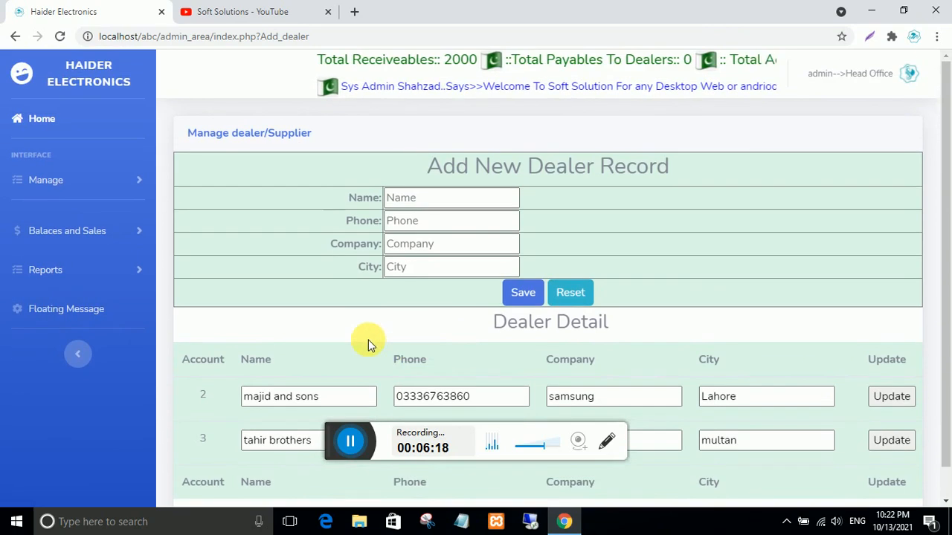
scroll(369, 340, "down", 1)
scroll(369, 340, "up", 1)
scroll(368, 341, "down", 1)
scroll(363, 341, "up", 1)
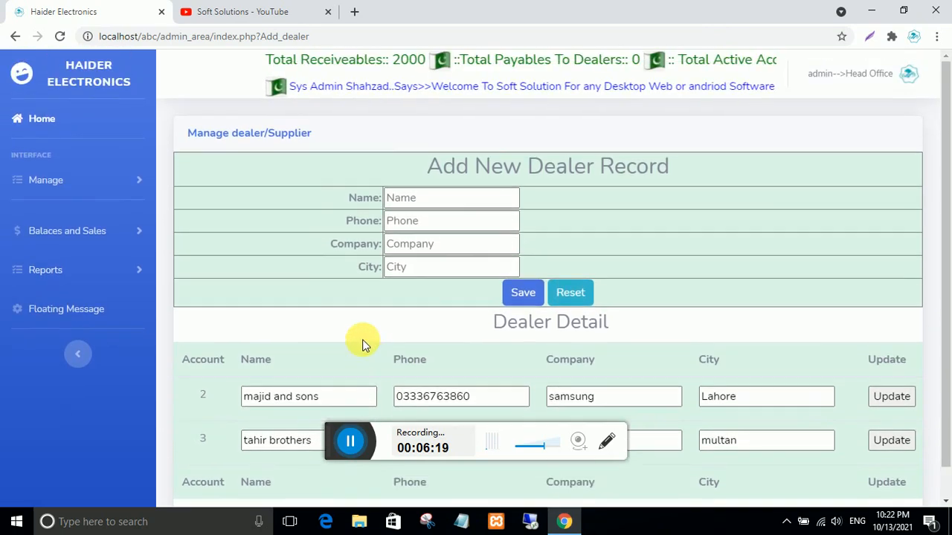
left_click(60, 235)
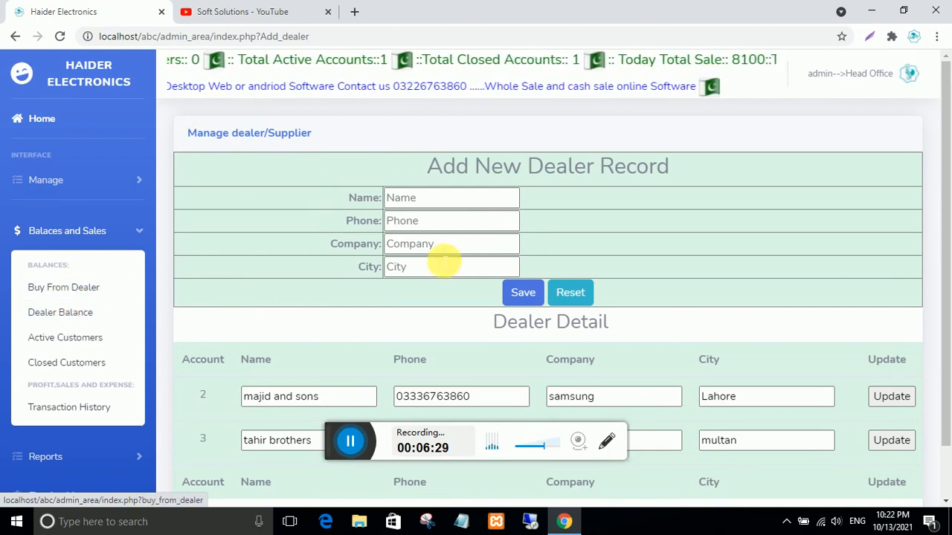
- On Buy From Dealer, choose supplier majid and sons, product ceiling fan 22 inch, category Pedistal Fan
left_click(89, 287)
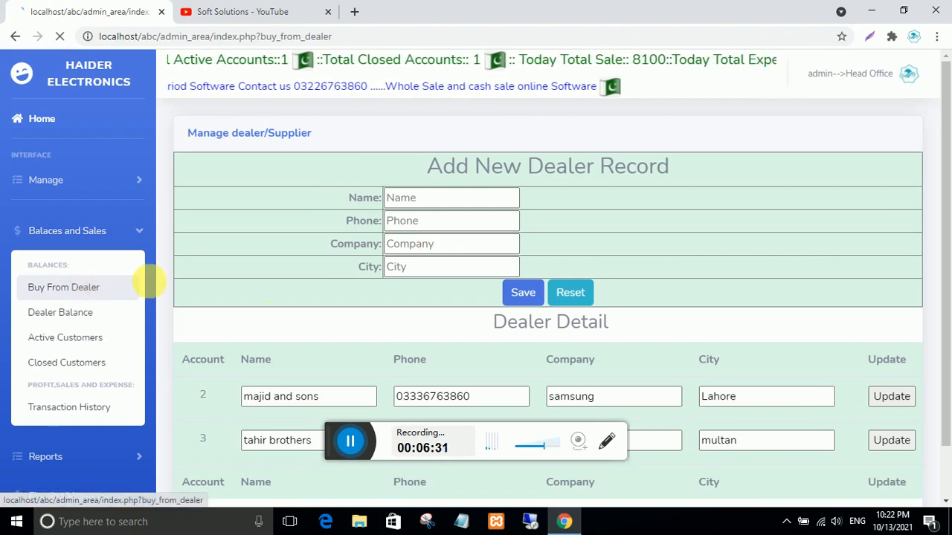
scroll(622, 243, "down", 2)
scroll(624, 245, "up", 1)
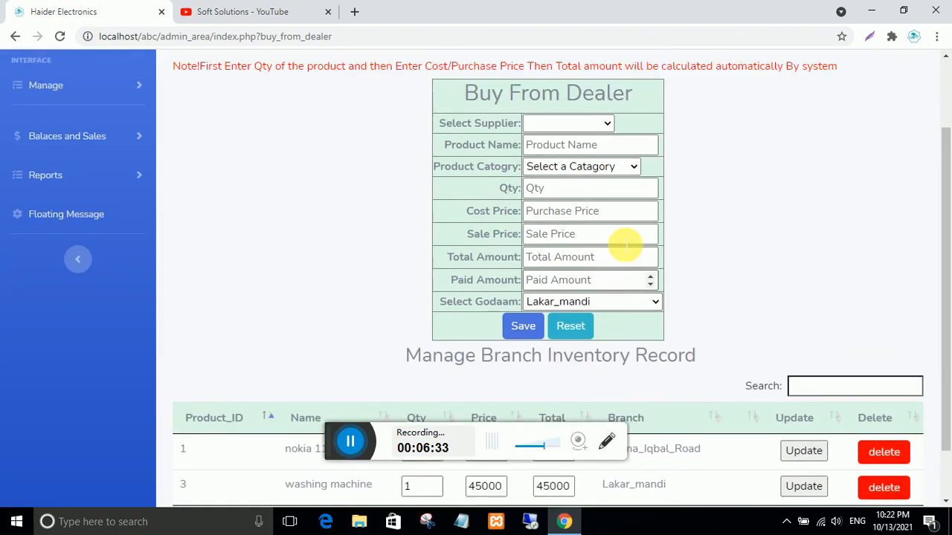
scroll(623, 246, "down", 2)
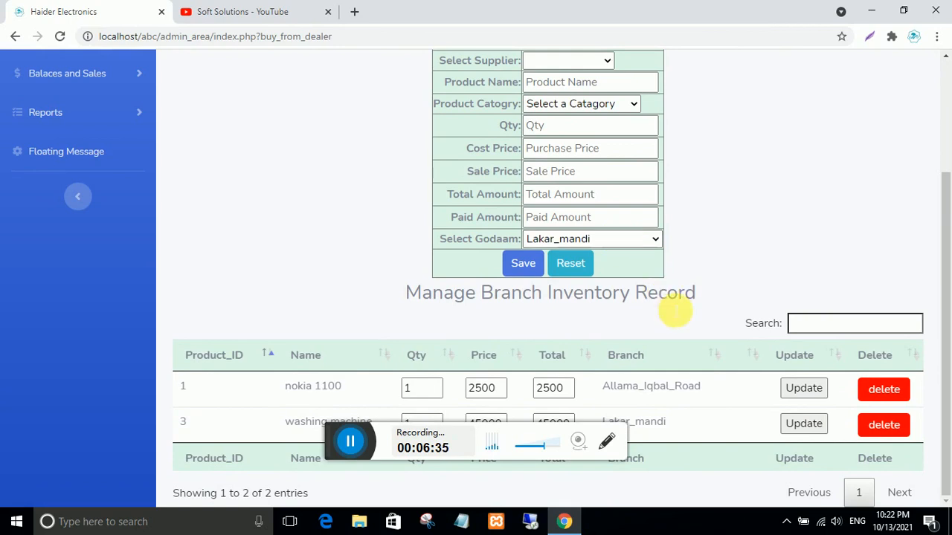
scroll(722, 360, "up", 2)
scroll(699, 383, "down", 2)
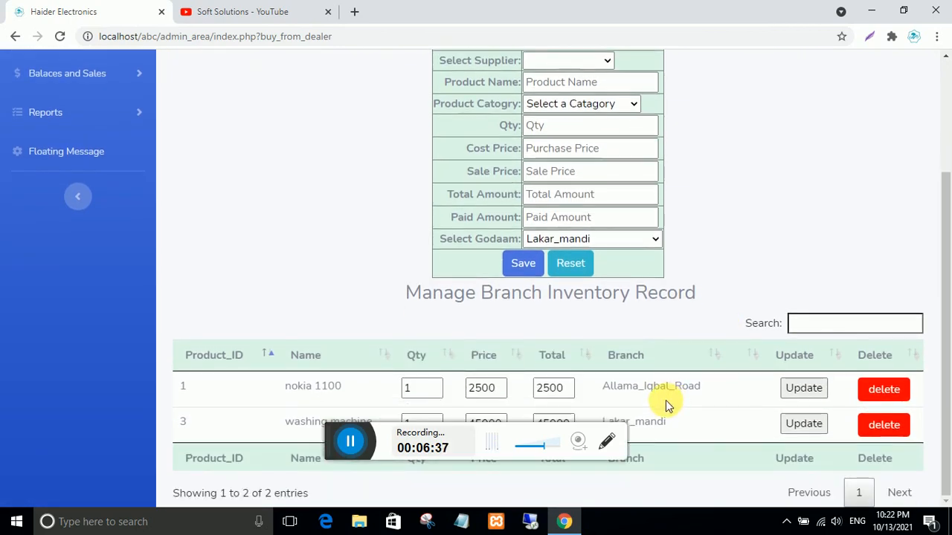
scroll(665, 402, "up", 2)
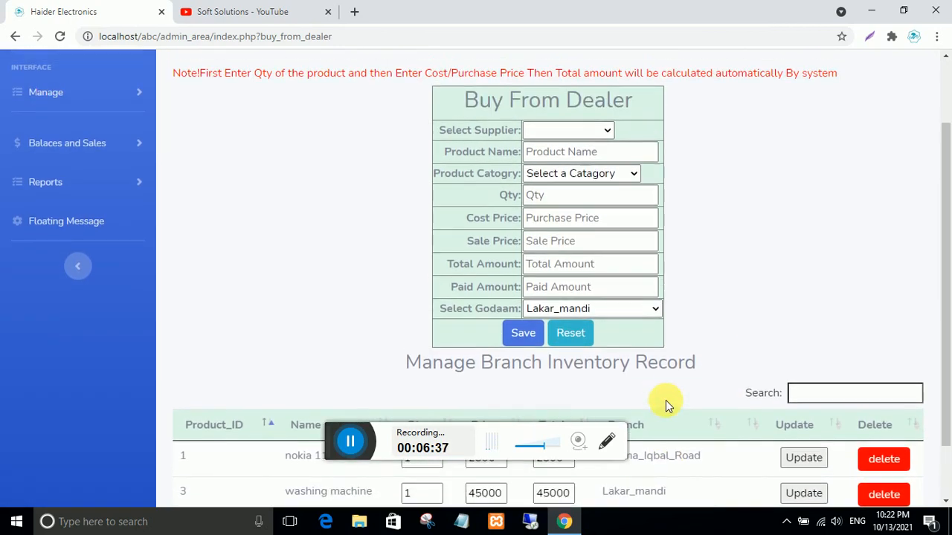
left_click(607, 130)
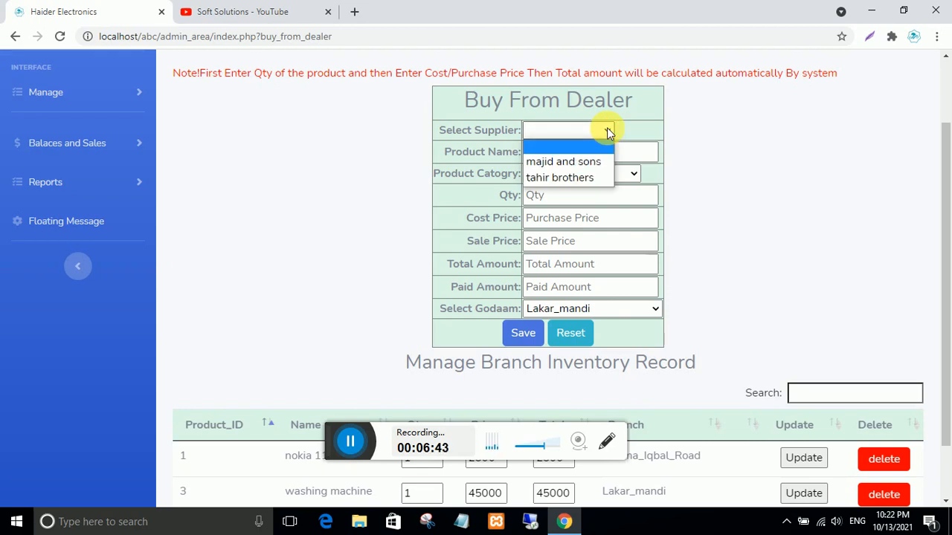
left_click(567, 163)
left_click(578, 152)
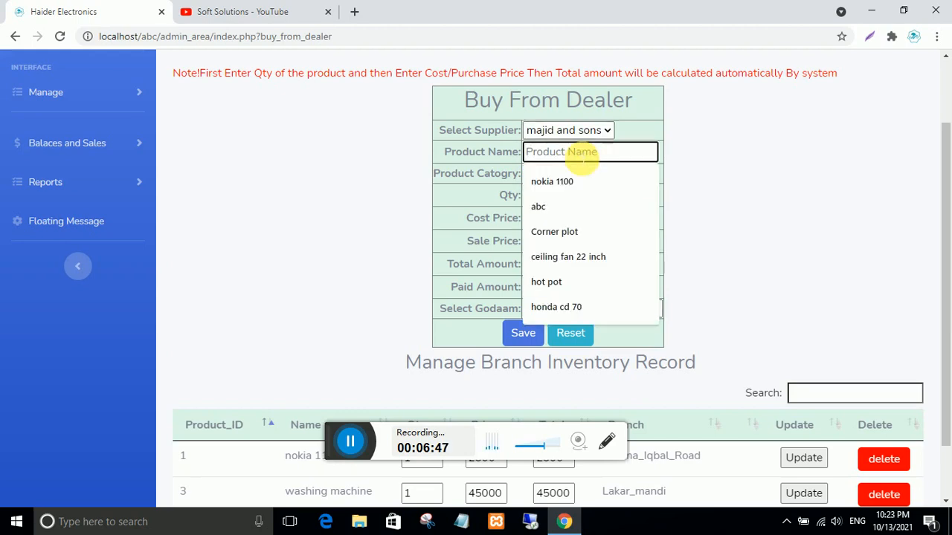
type("ceiling fan 22 inch")
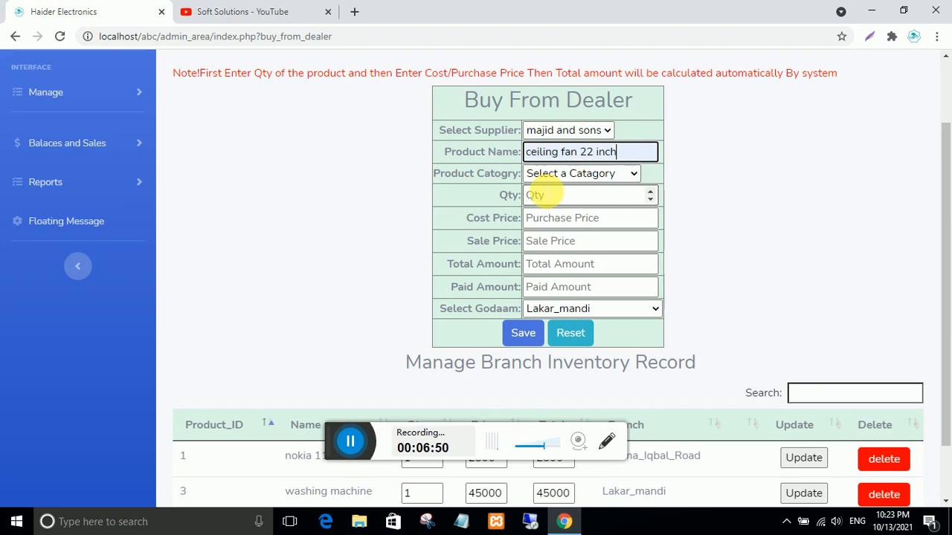
left_click(612, 172)
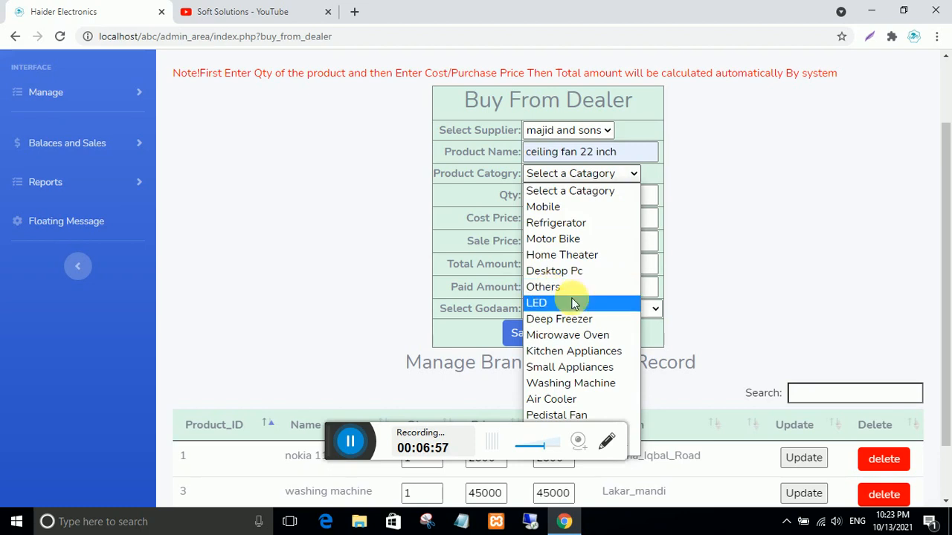
left_click(585, 416)
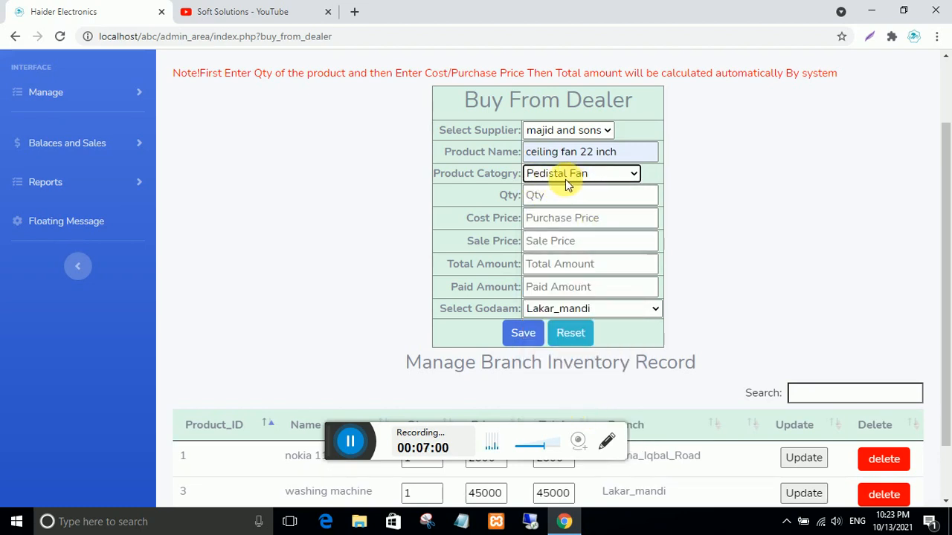
- Enter purchase quantity 3 and cost price 7500 for the ceiling fan
left_click(58, 104)
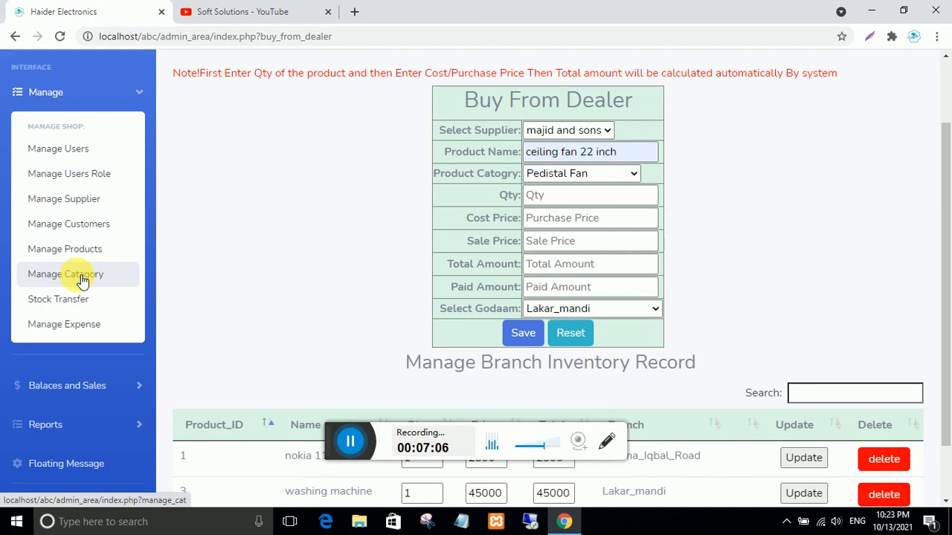
left_click(71, 102)
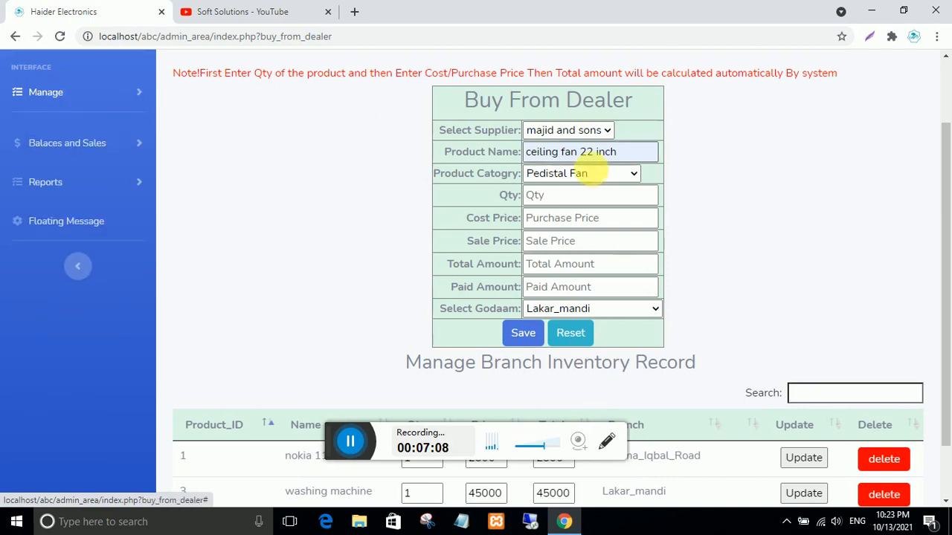
left_click(554, 195)
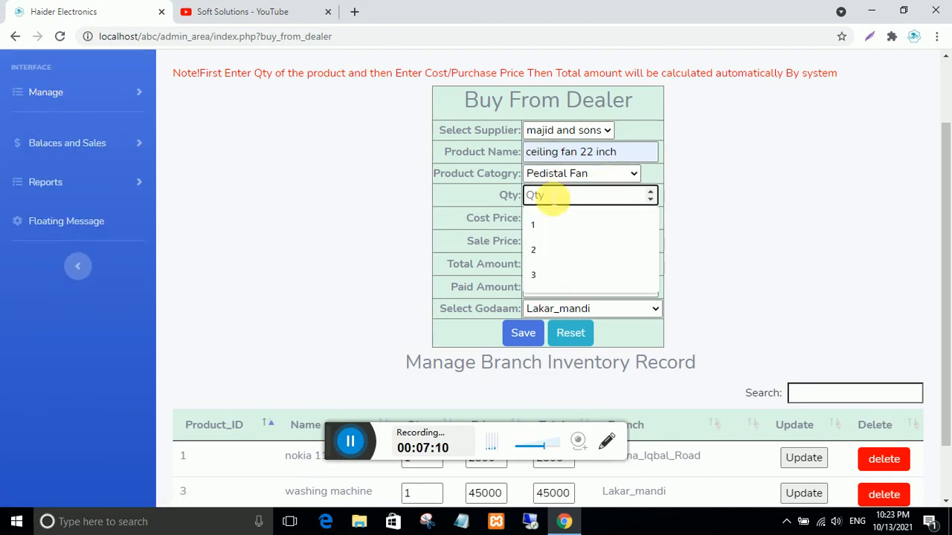
type("3")
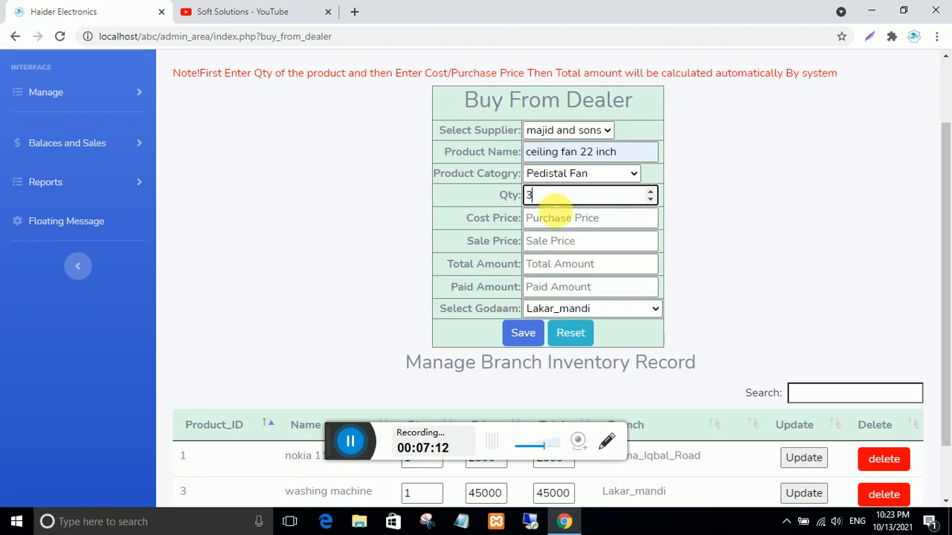
left_click(559, 220)
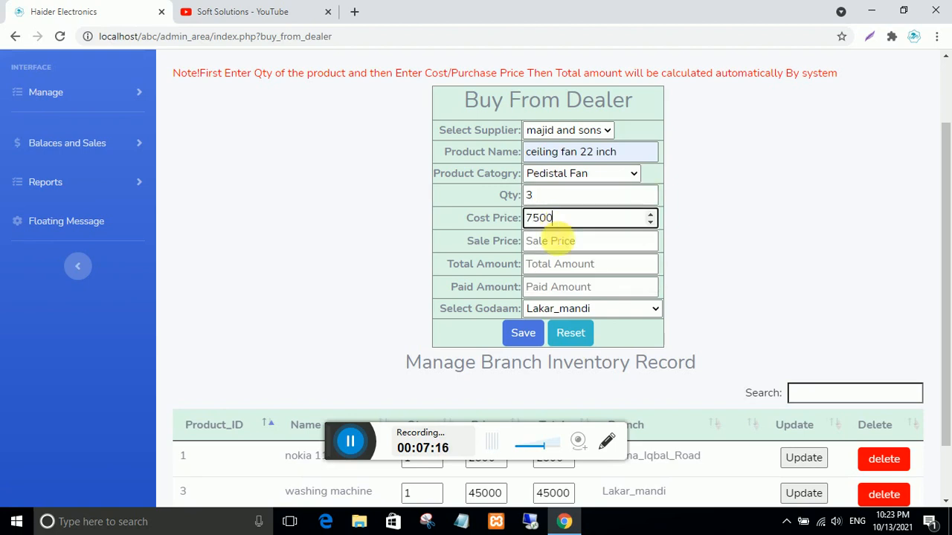
left_click(562, 240)
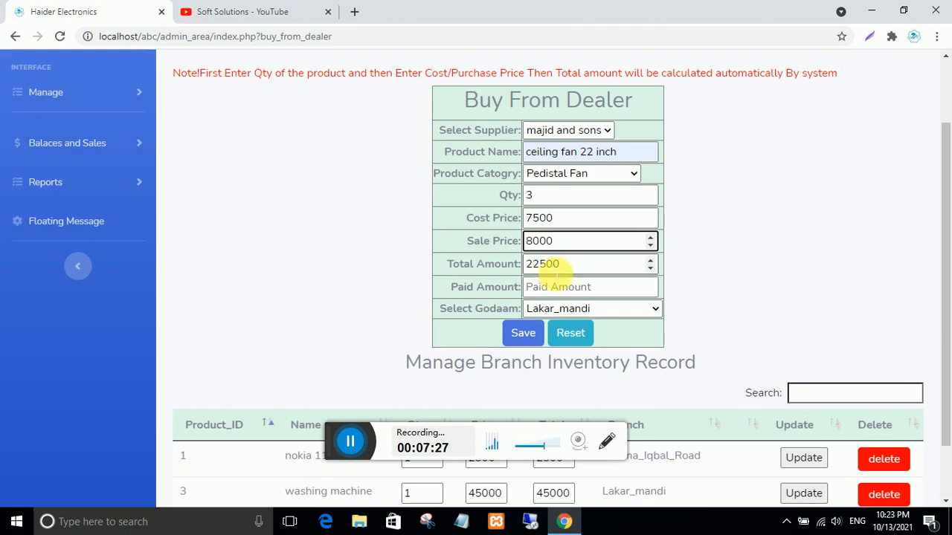
- Enter 1500 paid, keep godaam Lakar_mandi, and save the ceiling fan purchase
left_click(561, 290)
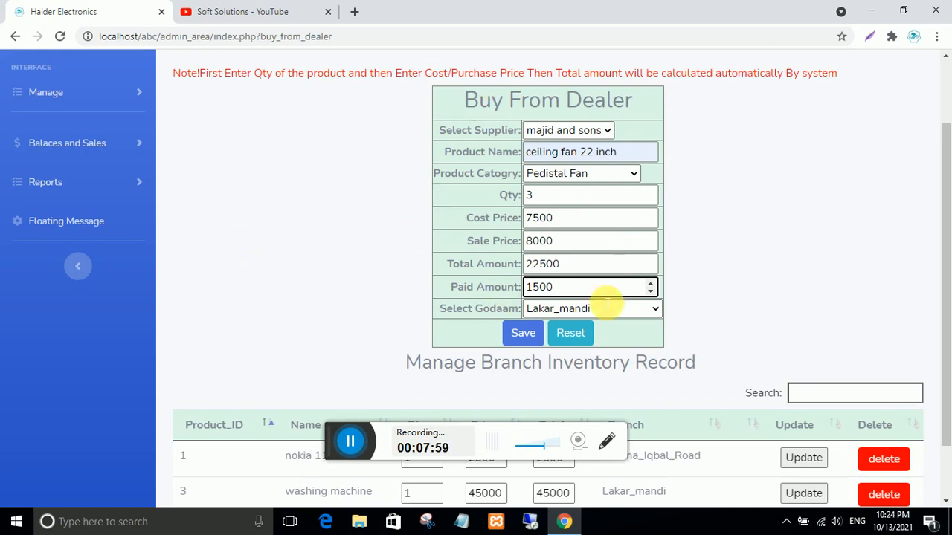
left_click(632, 310)
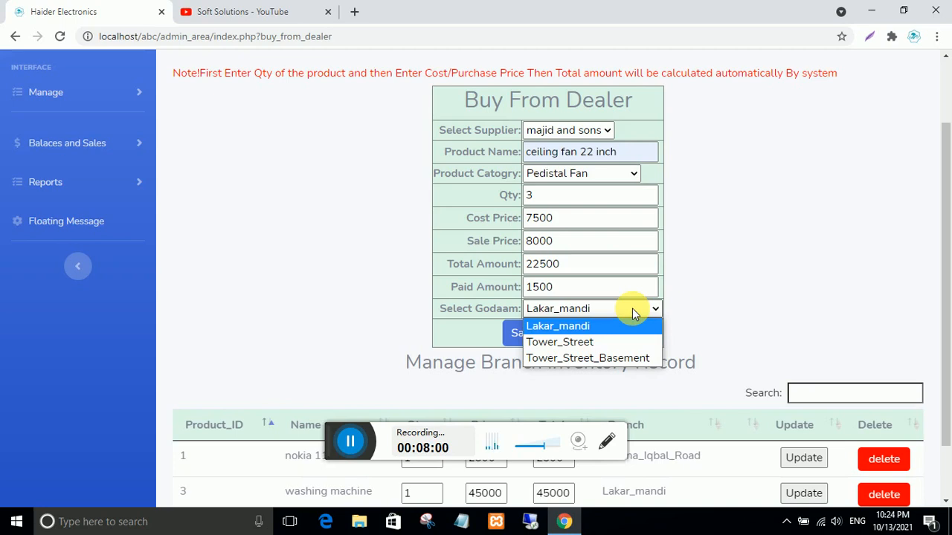
left_click(632, 308)
left_click(632, 308)
left_click(632, 308)
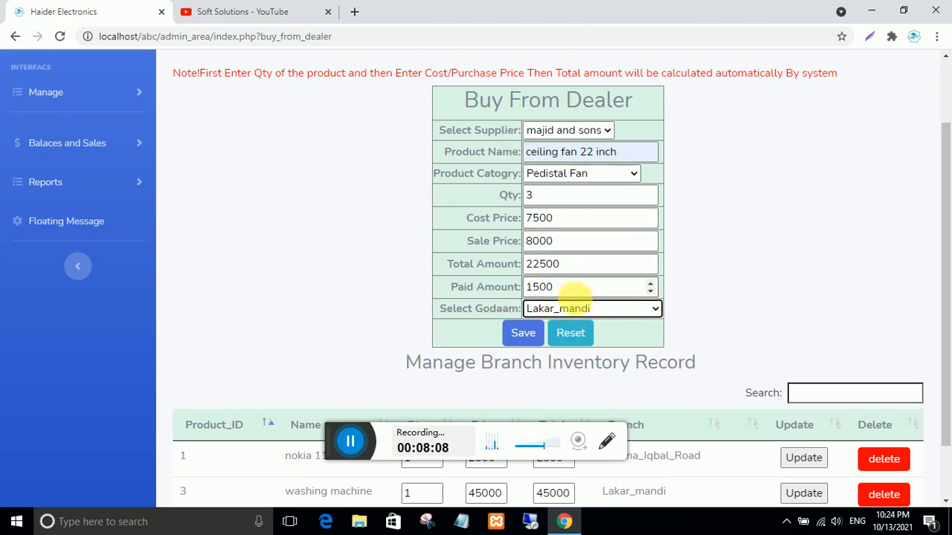
left_click(524, 335)
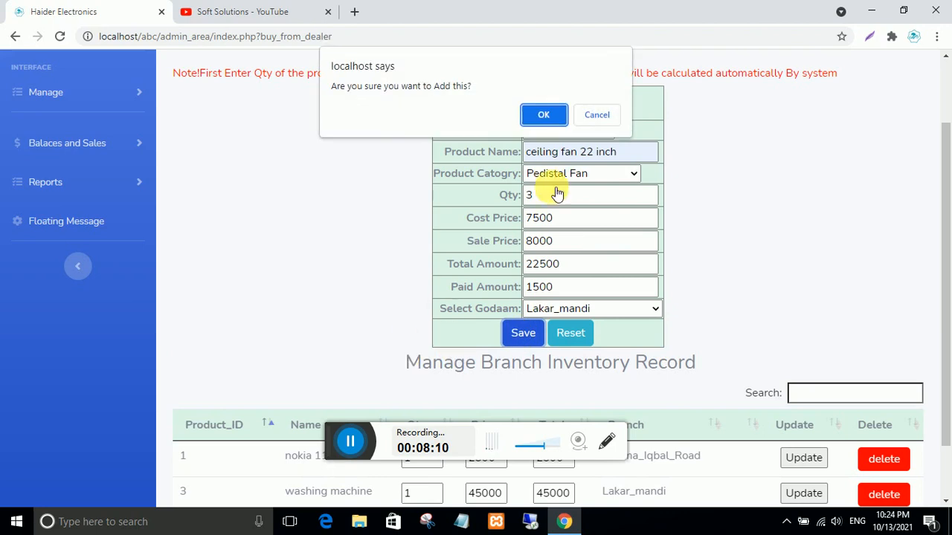
key("Return")
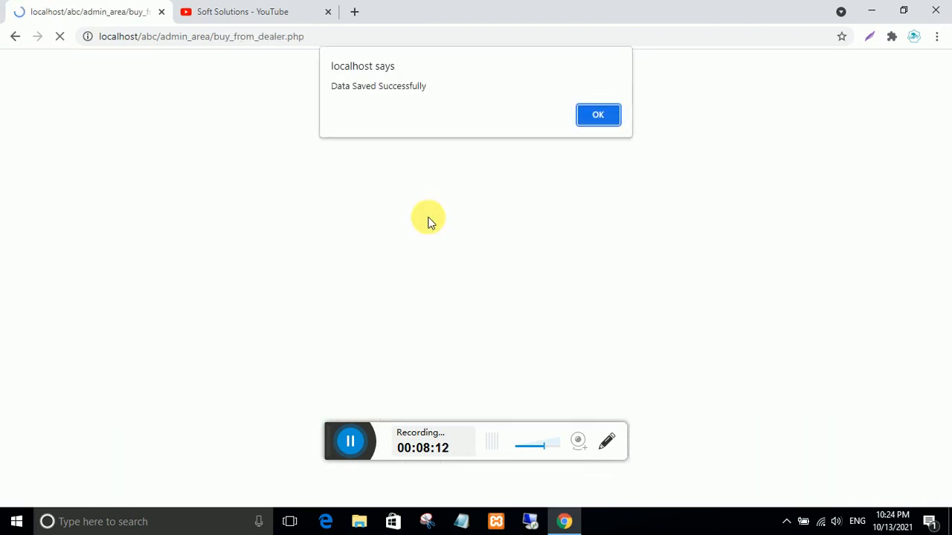
left_click(601, 119)
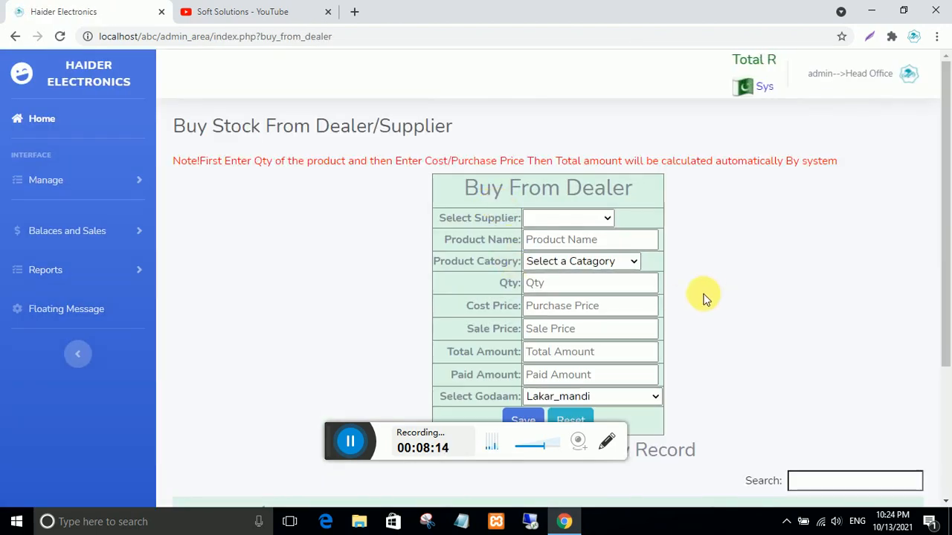
- Choose supplier tahir brothers, product 'Mobile phone samsung a21' and category Mobile
scroll(697, 301, "down", 3)
scroll(697, 301, "up", 2)
scroll(697, 301, "down", 1)
scroll(697, 301, "up", 3)
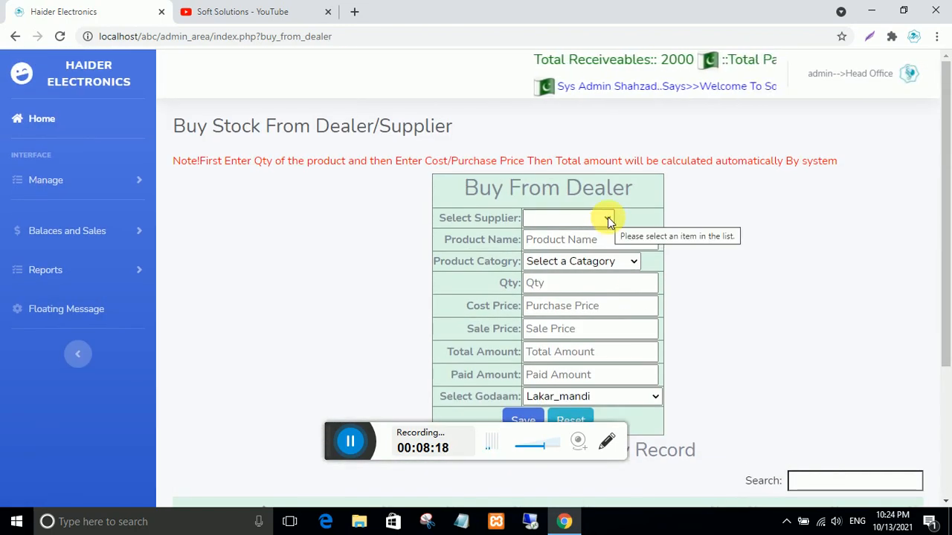
left_click(609, 221)
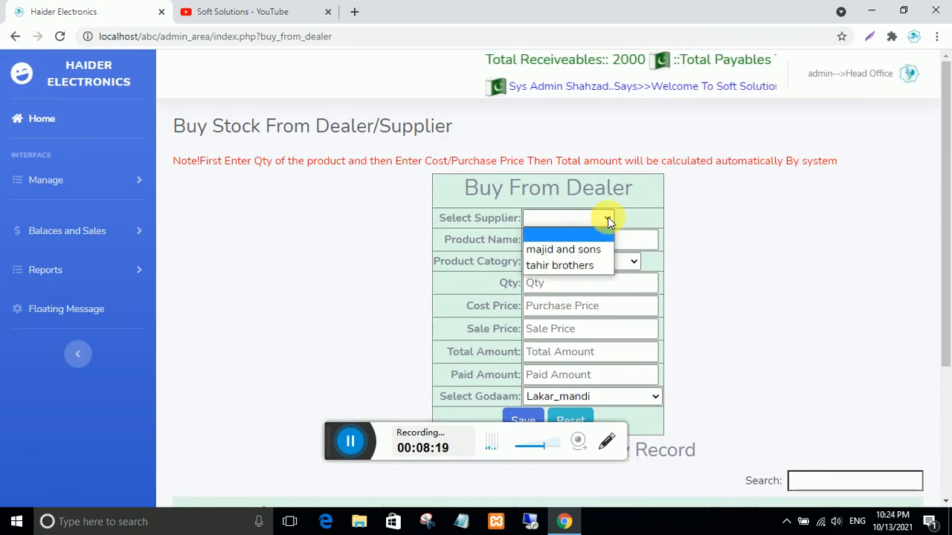
left_click(575, 265)
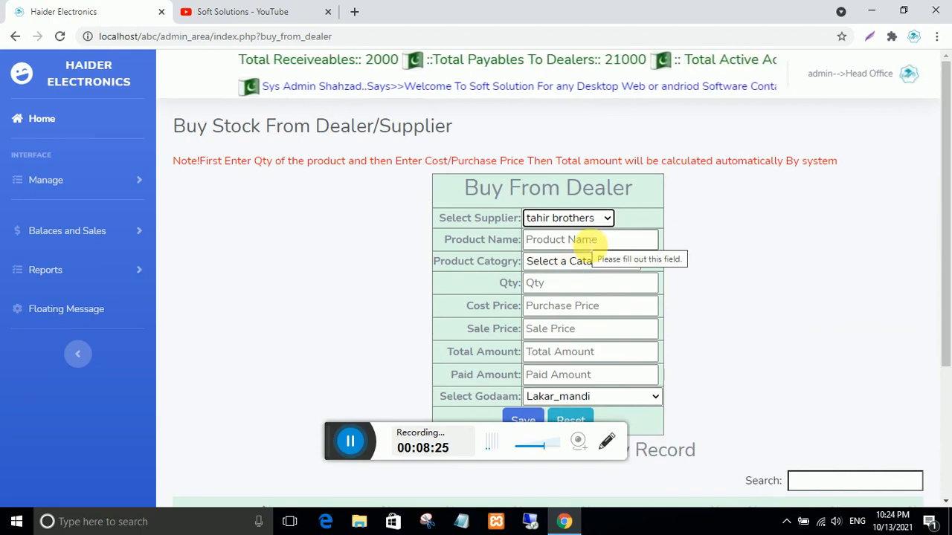
left_click(586, 239)
type("Mobile phone samsung")
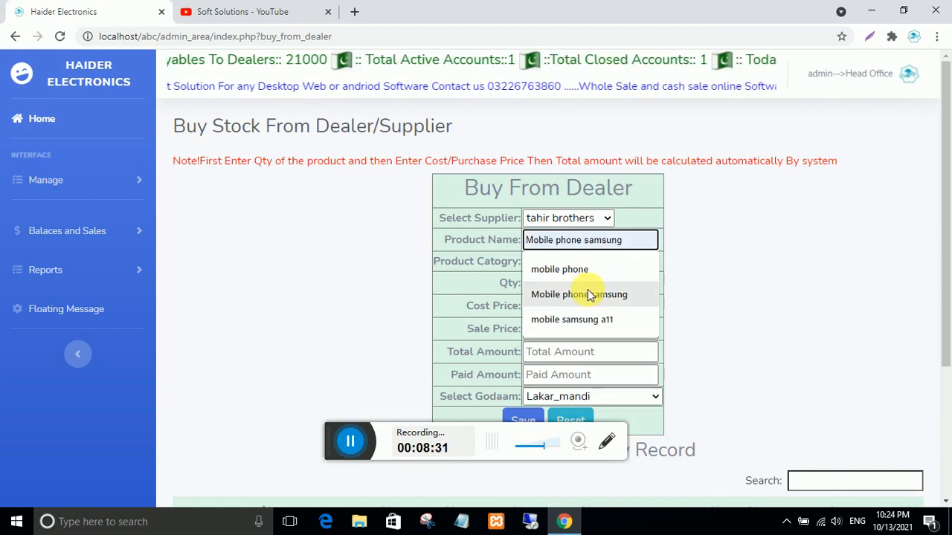
left_click(595, 295)
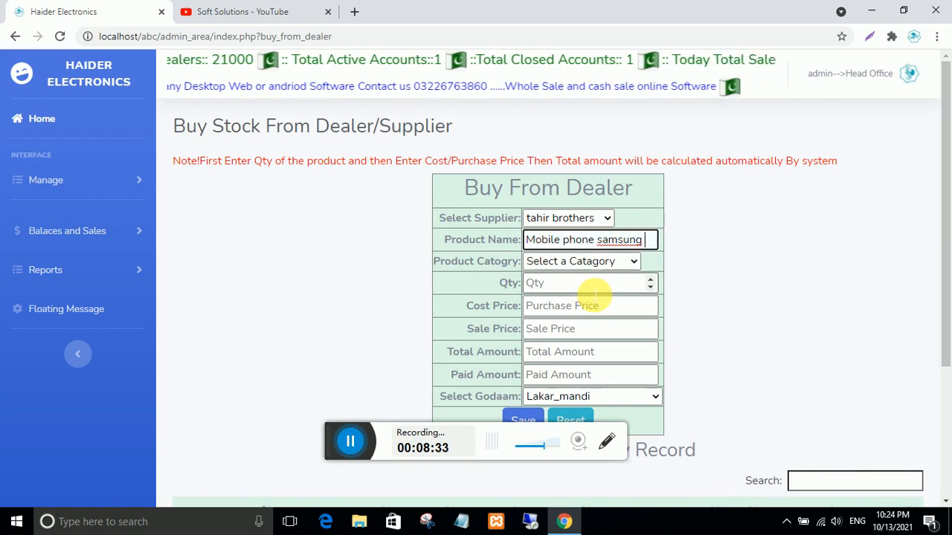
type("a21")
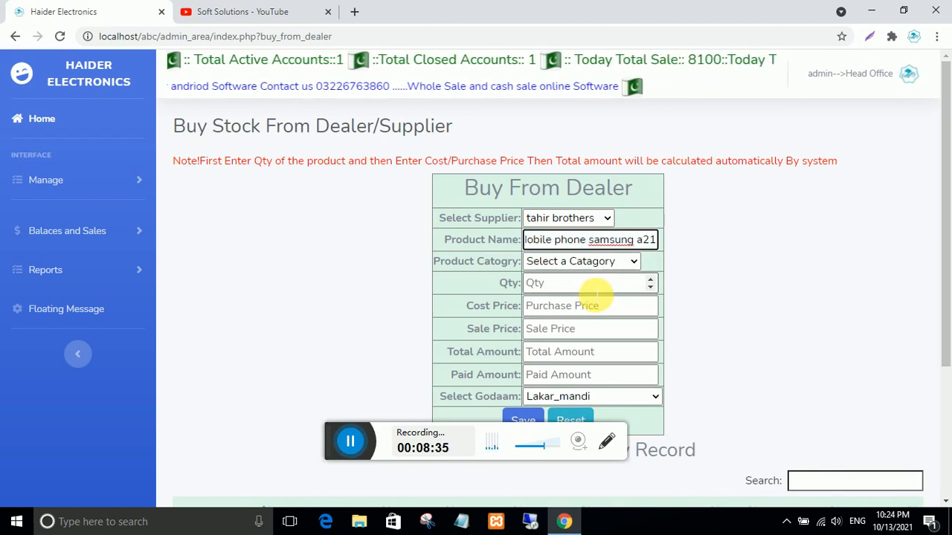
left_click(630, 261)
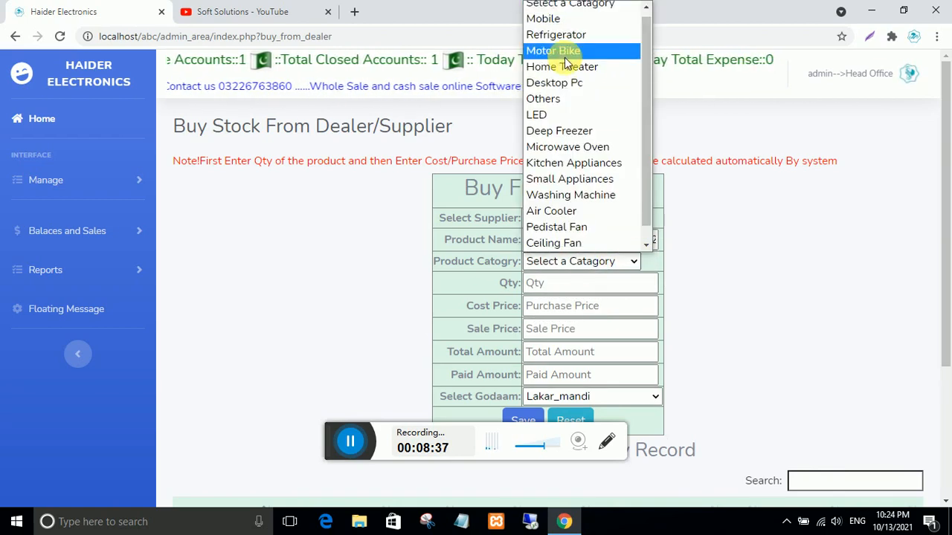
left_click(543, 19)
- Enter quantity 2, cost price 25000, sale price 27000 and paid amount 10000
left_click(547, 286)
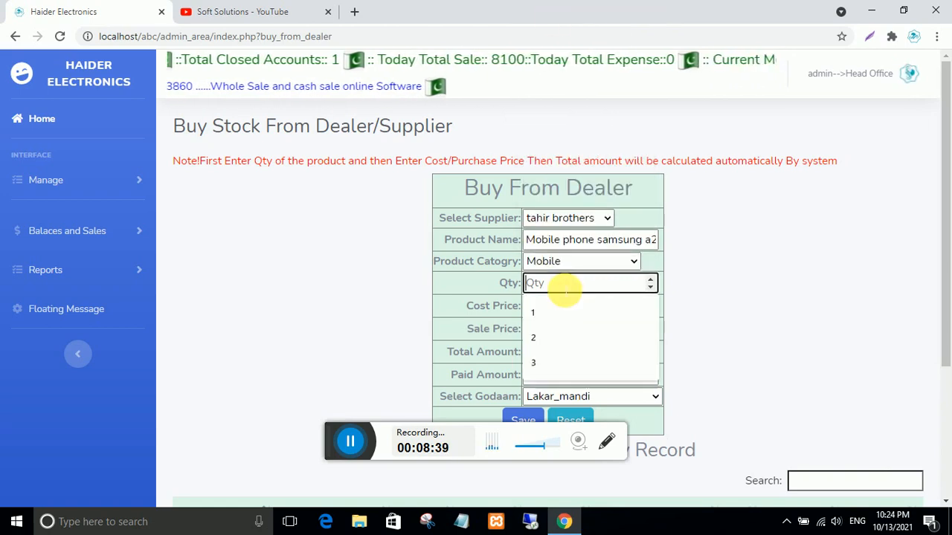
type("2")
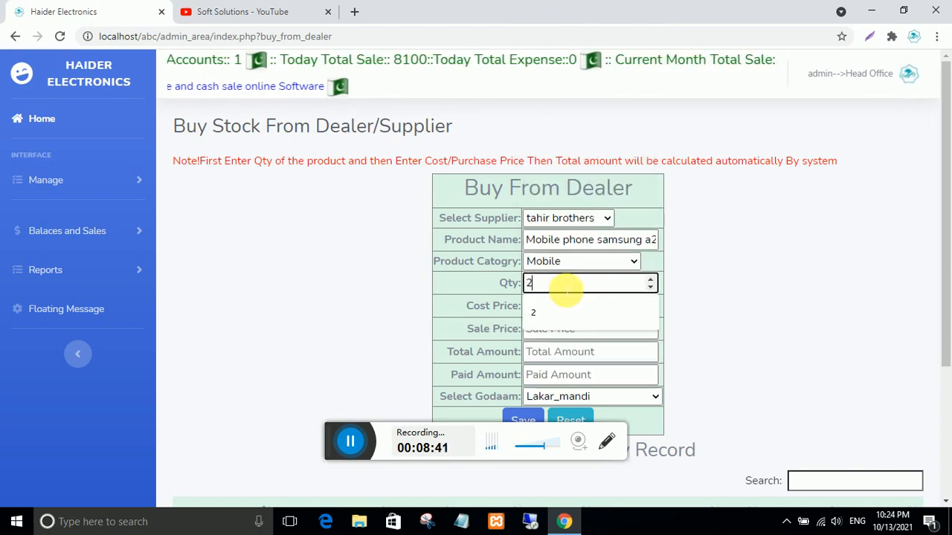
left_click(589, 308)
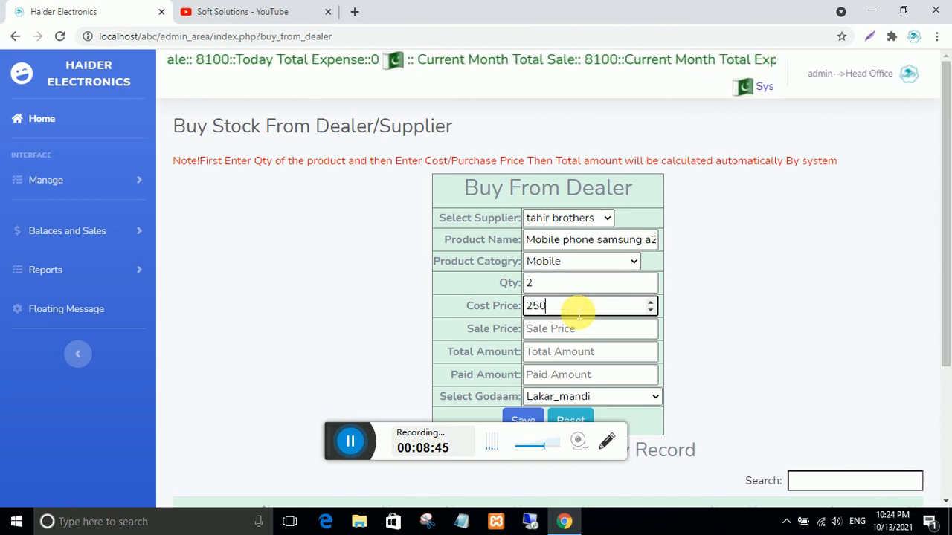
type("25000")
left_click(579, 332)
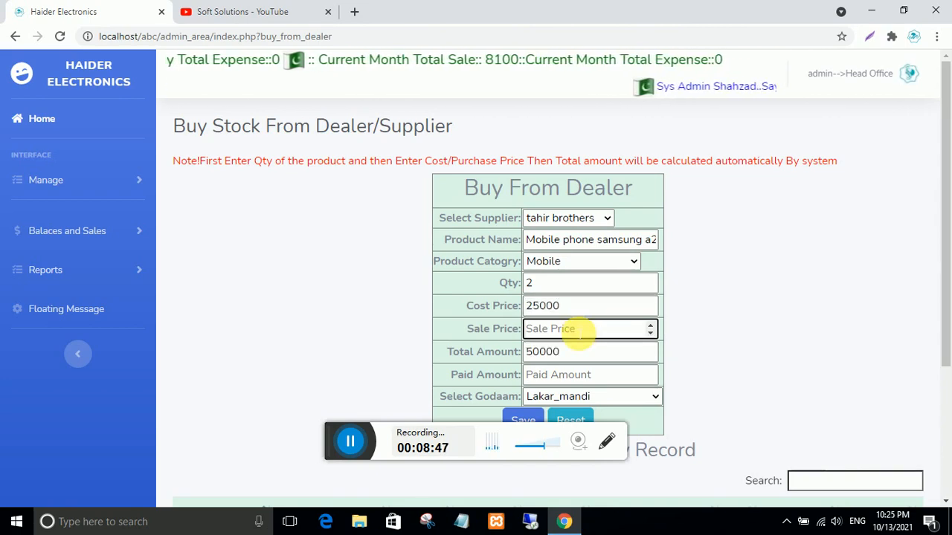
type("27000")
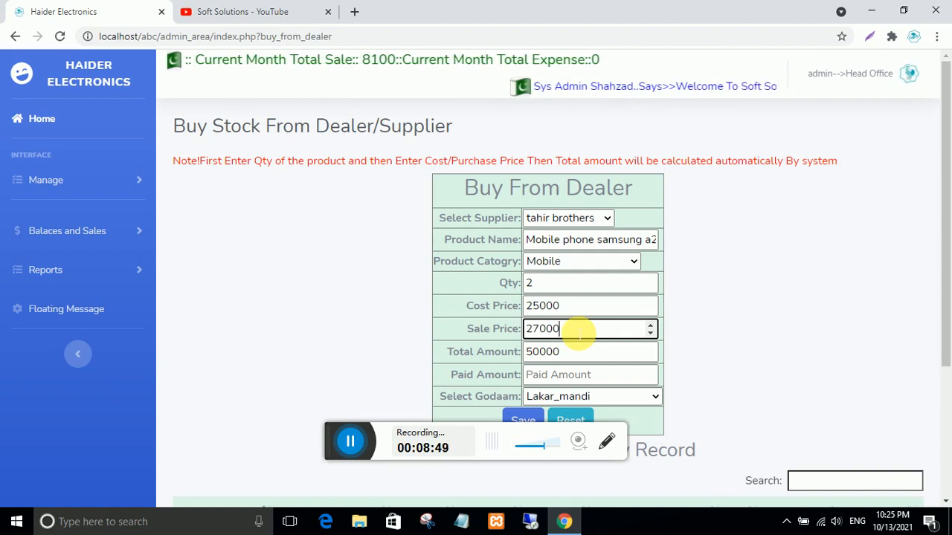
left_click(564, 377)
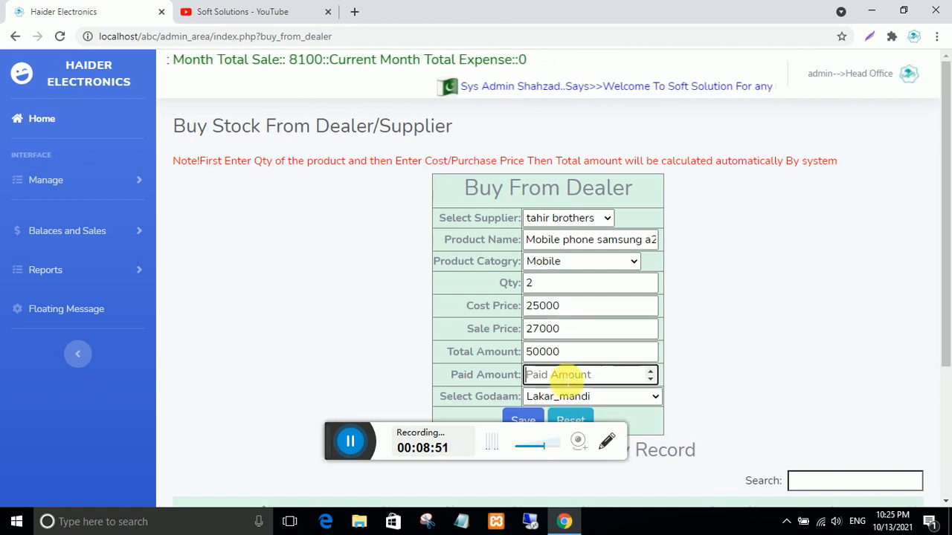
type("10000")
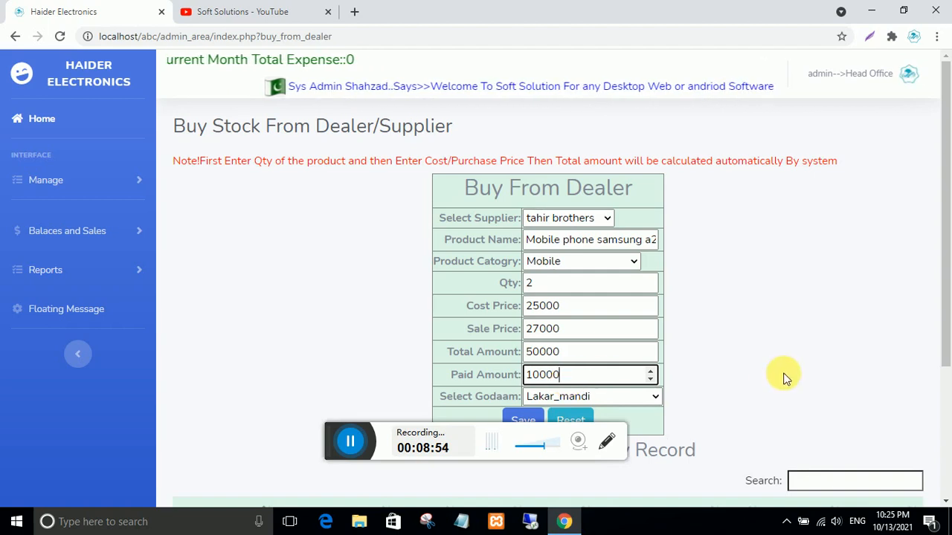
scroll(786, 377, "down", 2)
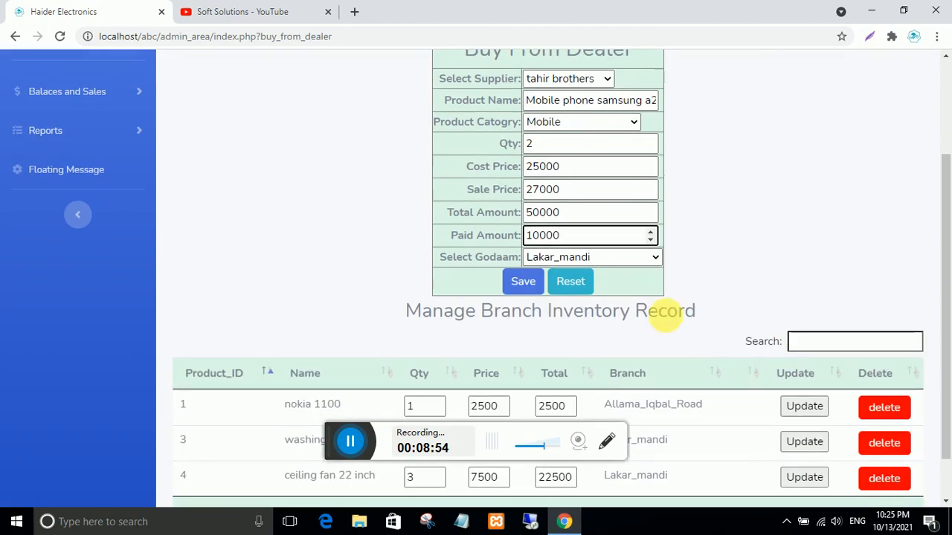
- Store the phones in godaam Tower_Street and save the purchase, confirming the alerts
left_click(657, 257)
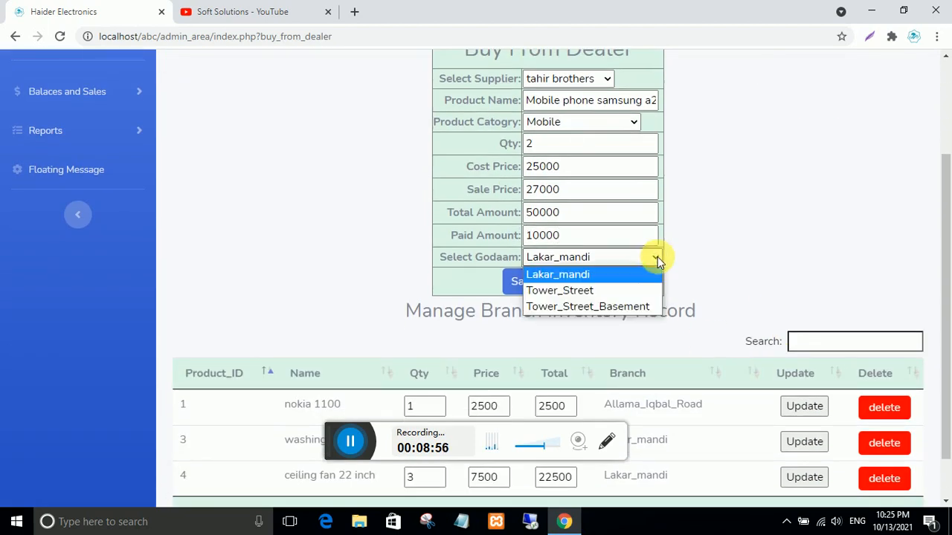
left_click(587, 294)
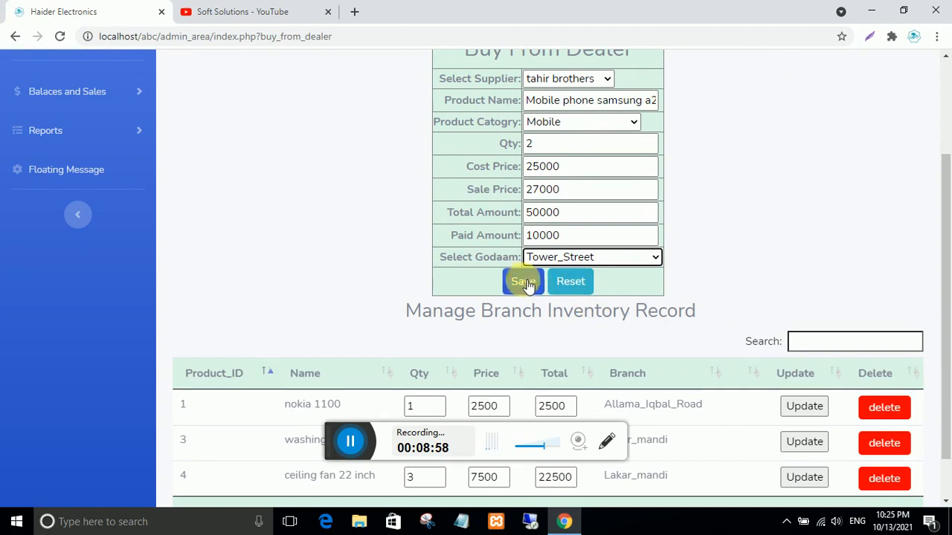
left_click(521, 281)
left_click(545, 116)
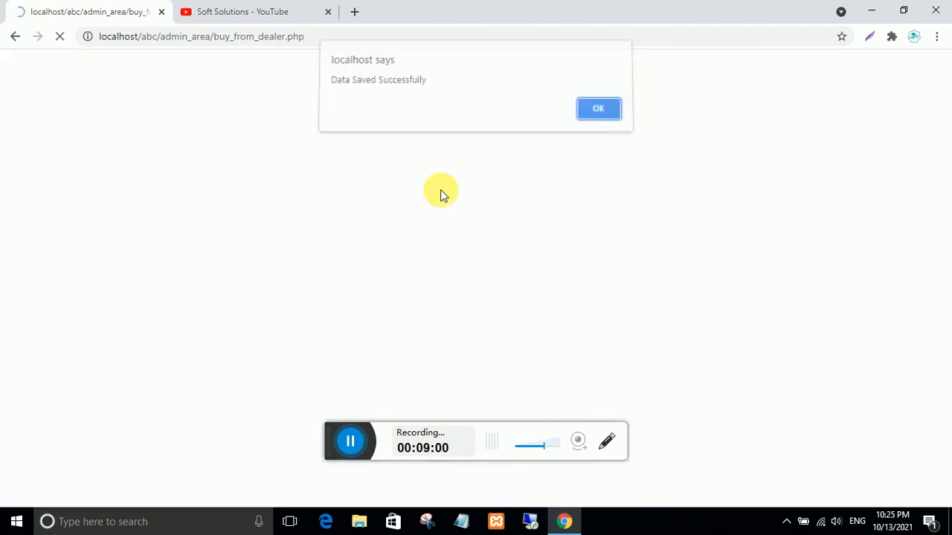
left_click(610, 118)
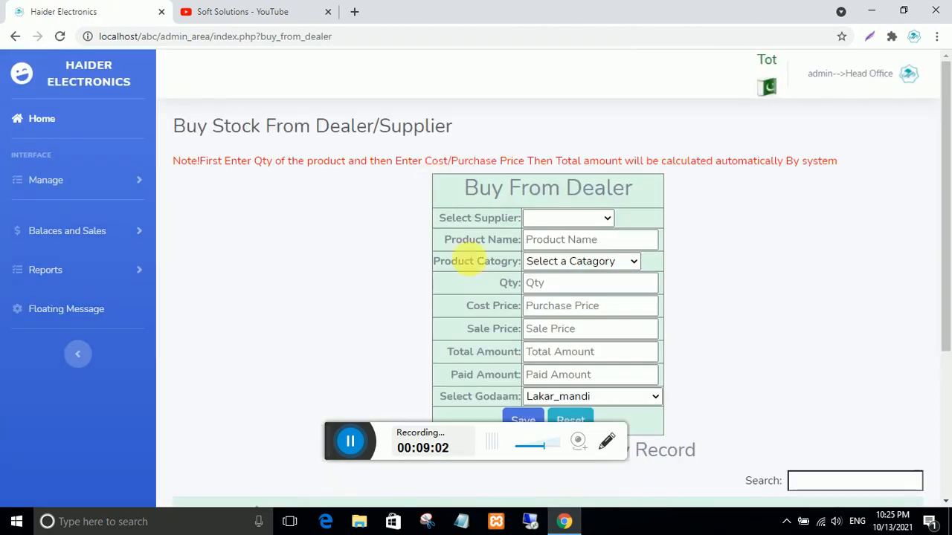
- Expand the Balaces and Sales sidebar section
scroll(491, 357, "down", 3)
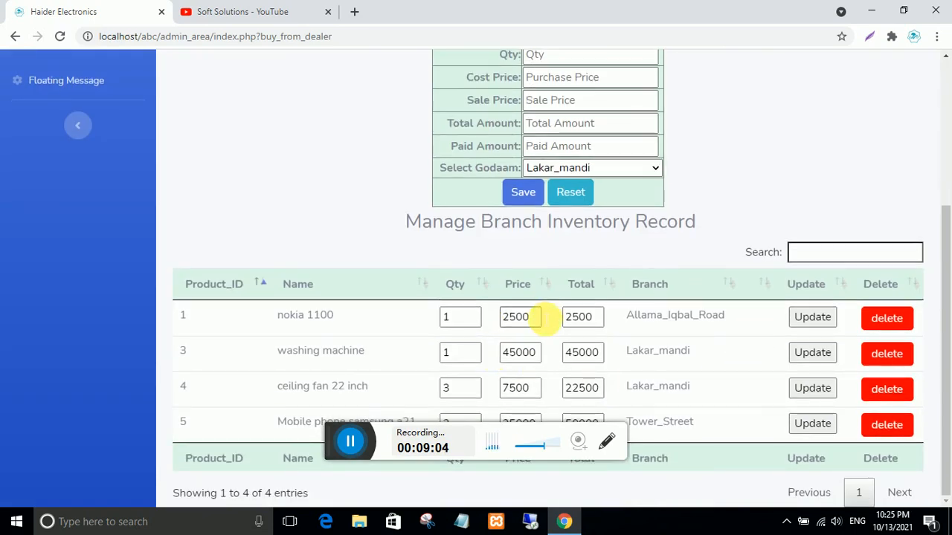
scroll(531, 307, "up", 3)
scroll(531, 308, "down", 3)
scroll(532, 311, "up", 1)
scroll(531, 311, "up", 2)
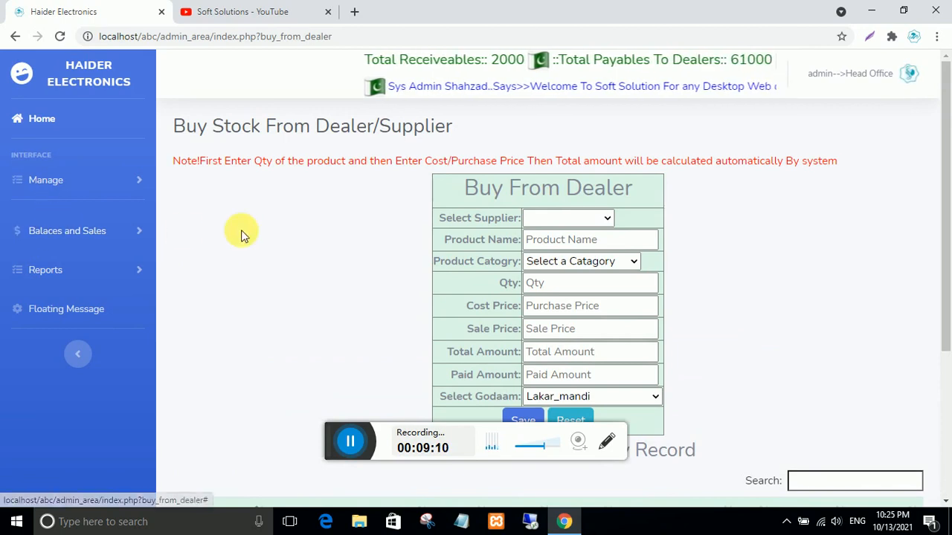
left_click(75, 231)
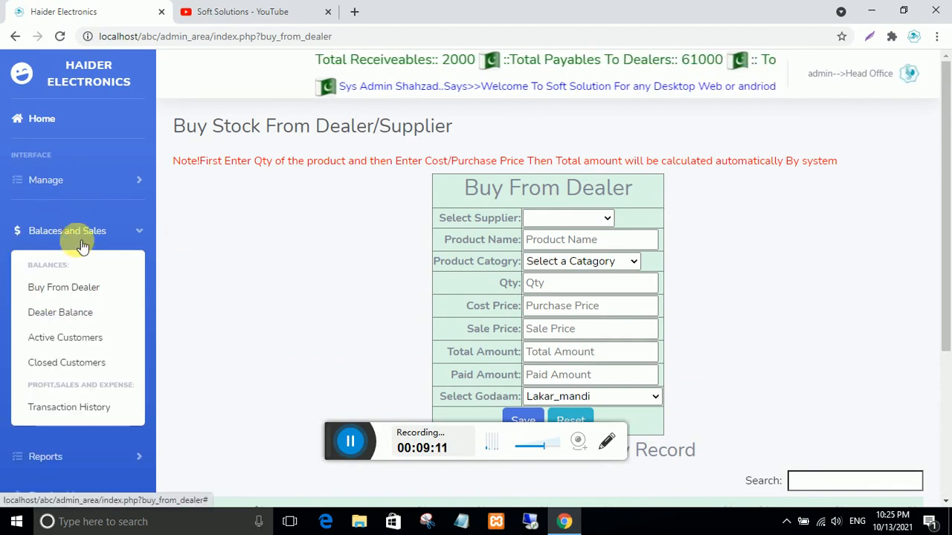
left_click(74, 313)
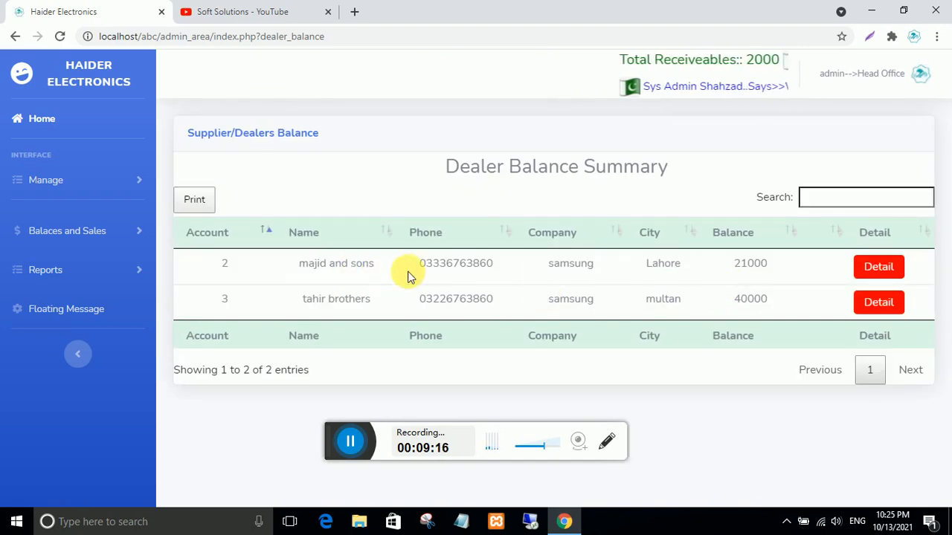
left_click_drag(775, 268, 717, 266)
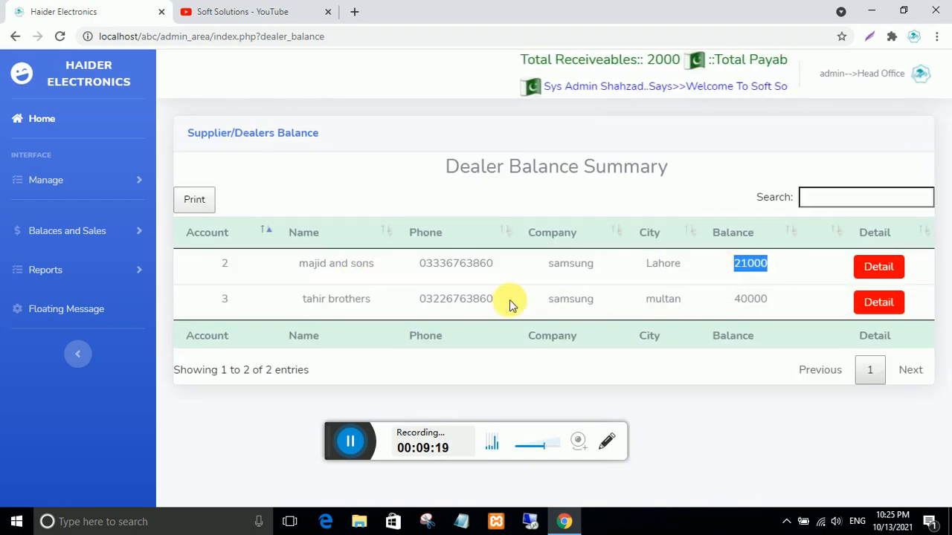
left_click_drag(370, 300, 316, 305)
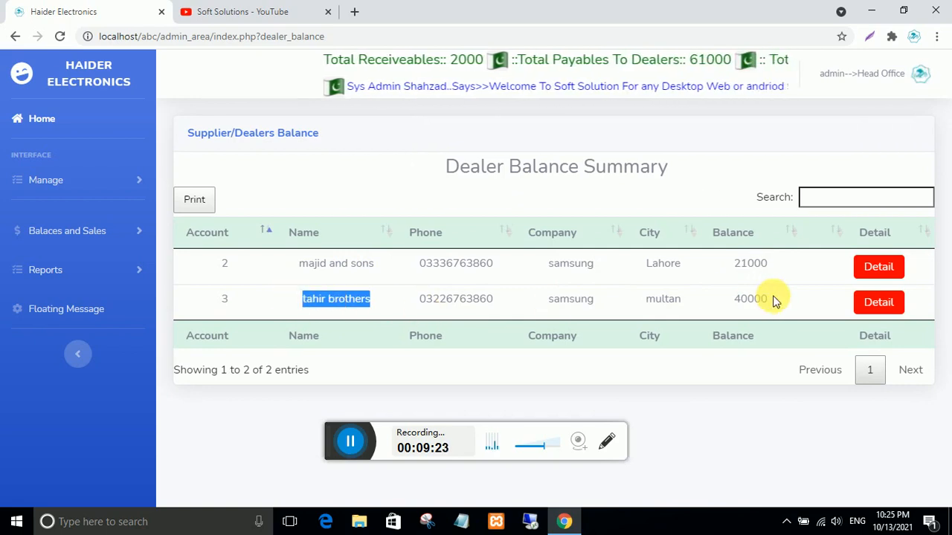
left_click_drag(775, 301, 709, 300)
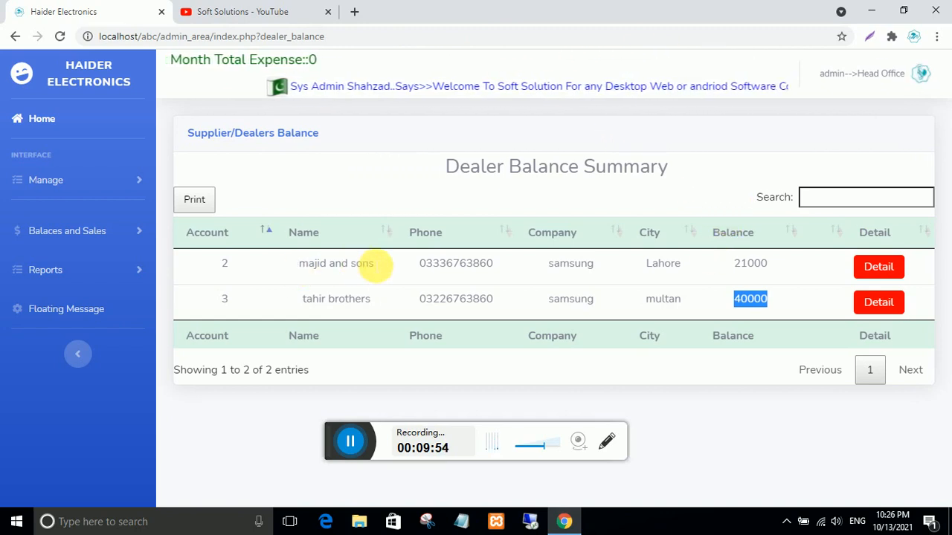
left_click_drag(374, 264, 279, 266)
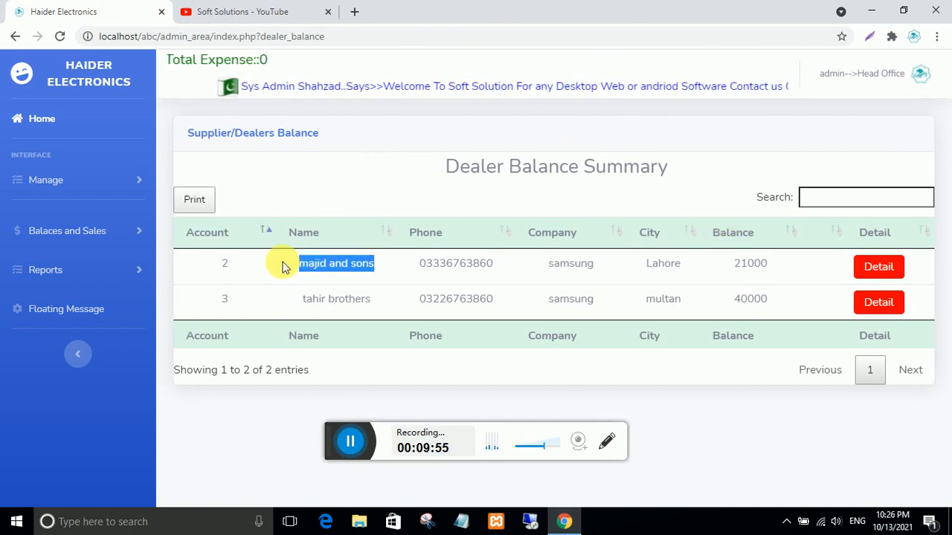
left_click(405, 266)
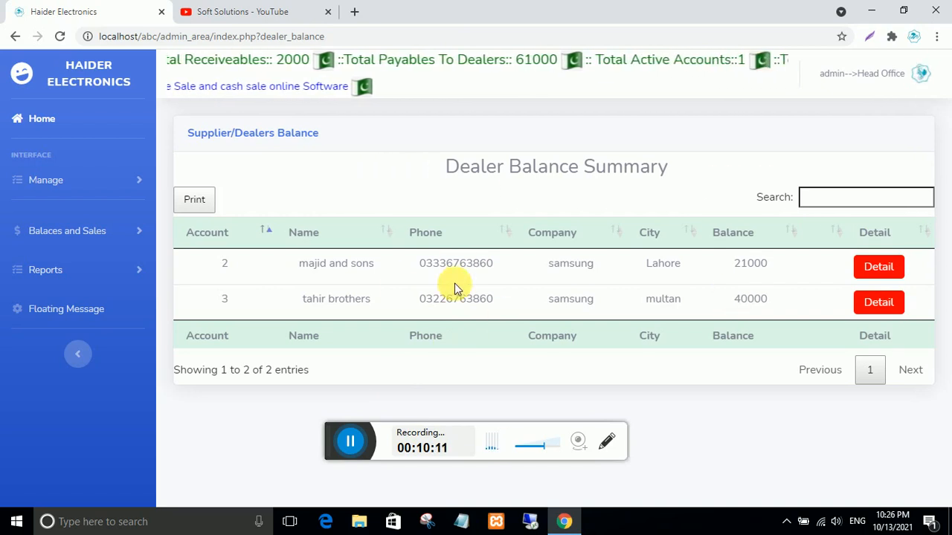
left_click(494, 266)
left_click_drag(494, 266, 411, 269)
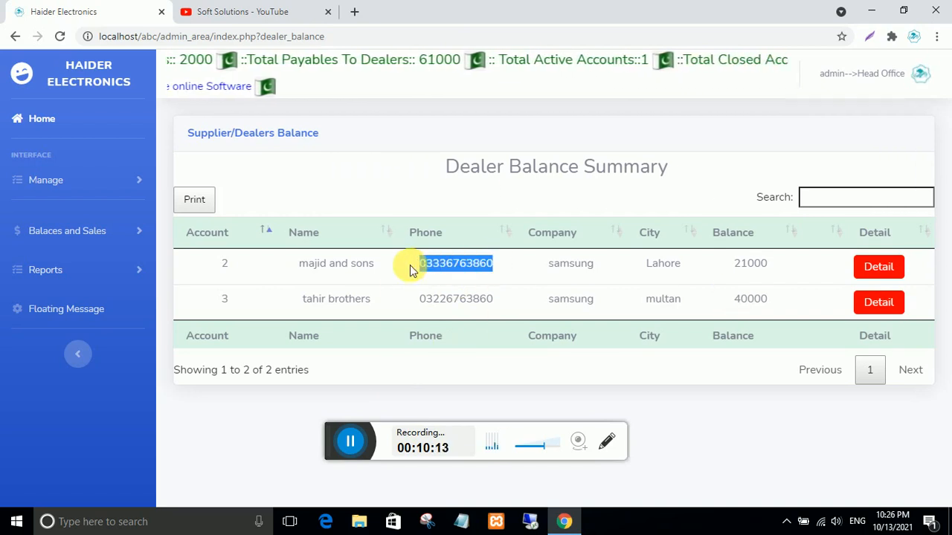
left_click(878, 266)
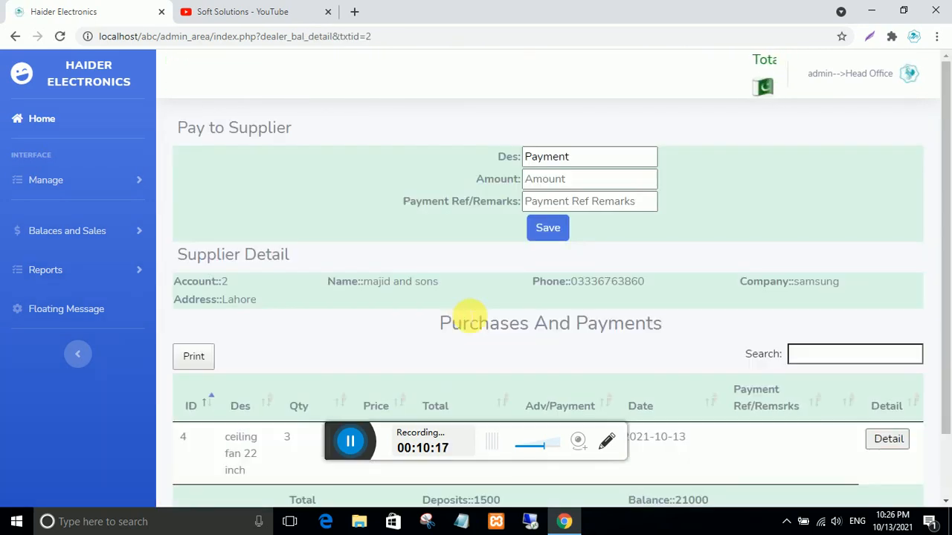
scroll(467, 315, "down", 1)
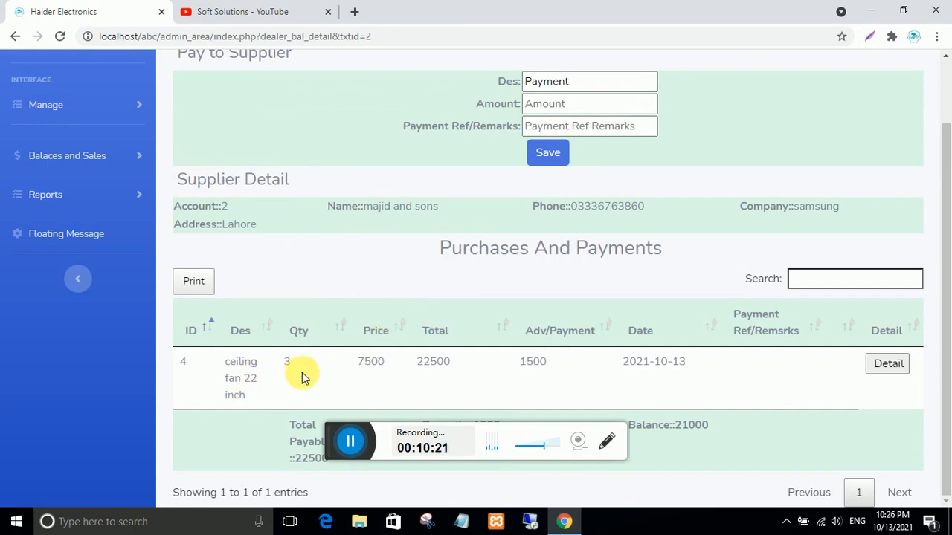
left_click_drag(386, 367, 332, 363)
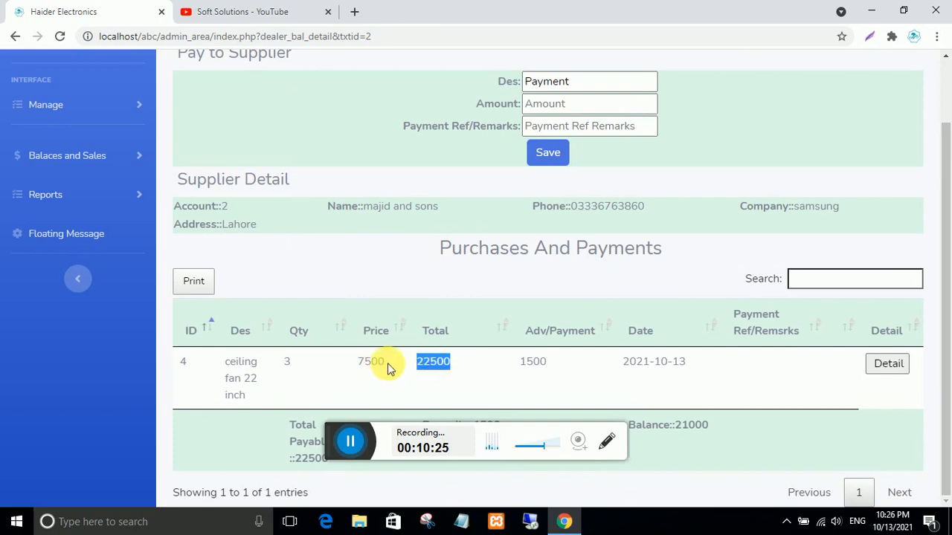
left_click_drag(548, 365, 515, 364)
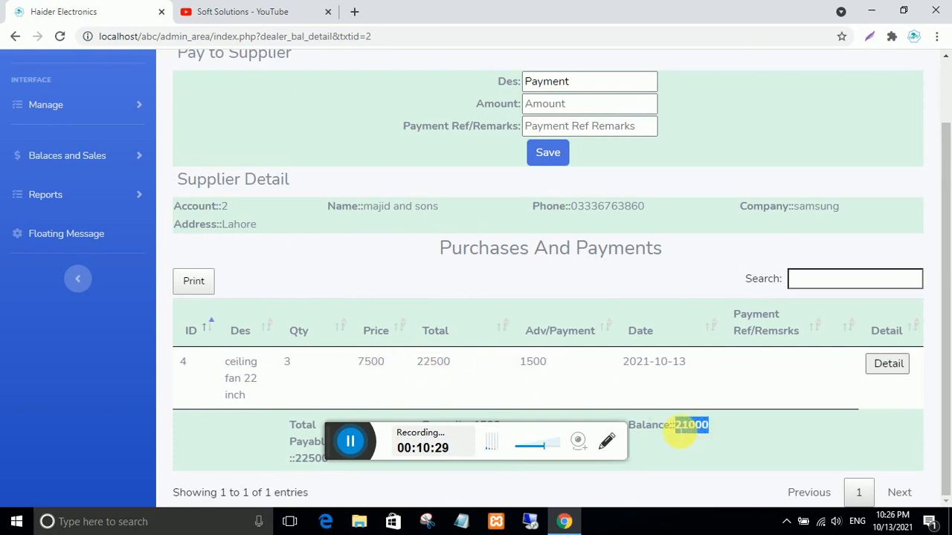
scroll(669, 441, "up", 2)
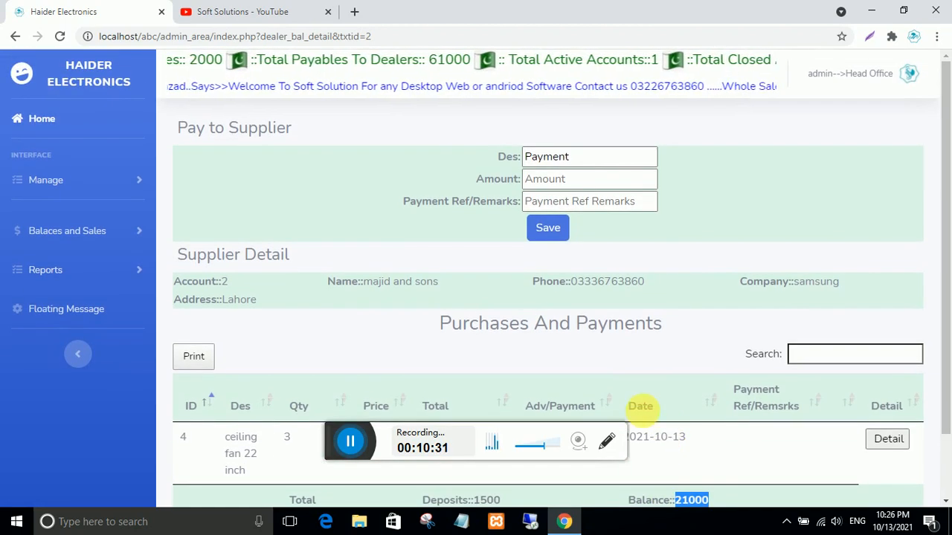
left_click(621, 180)
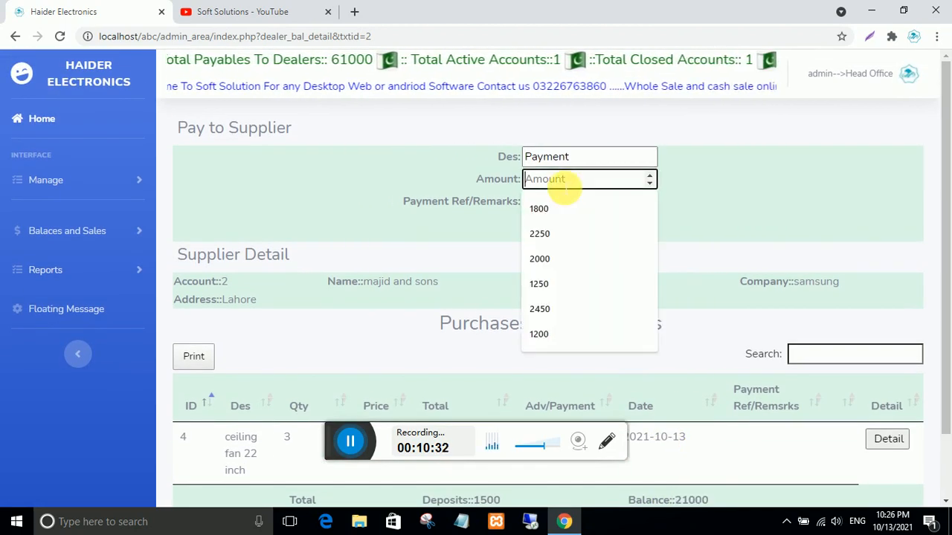
left_click(686, 206)
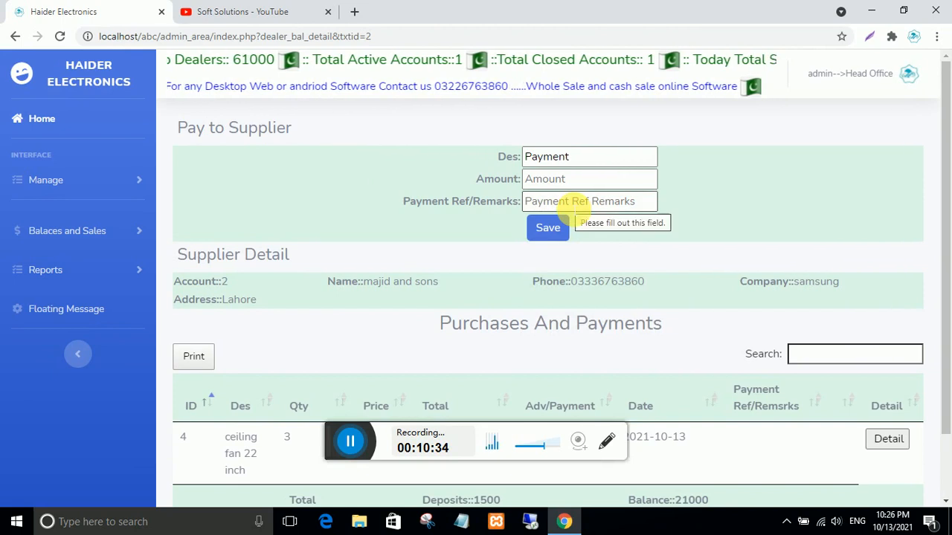
left_click(575, 205)
left_click(723, 226)
scroll(597, 330, "down", 2)
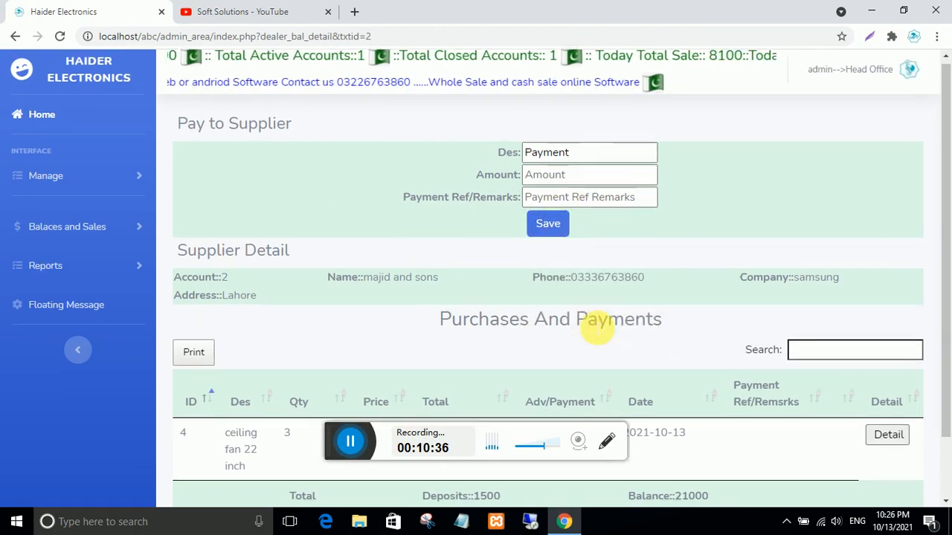
scroll(652, 363, "up", 1)
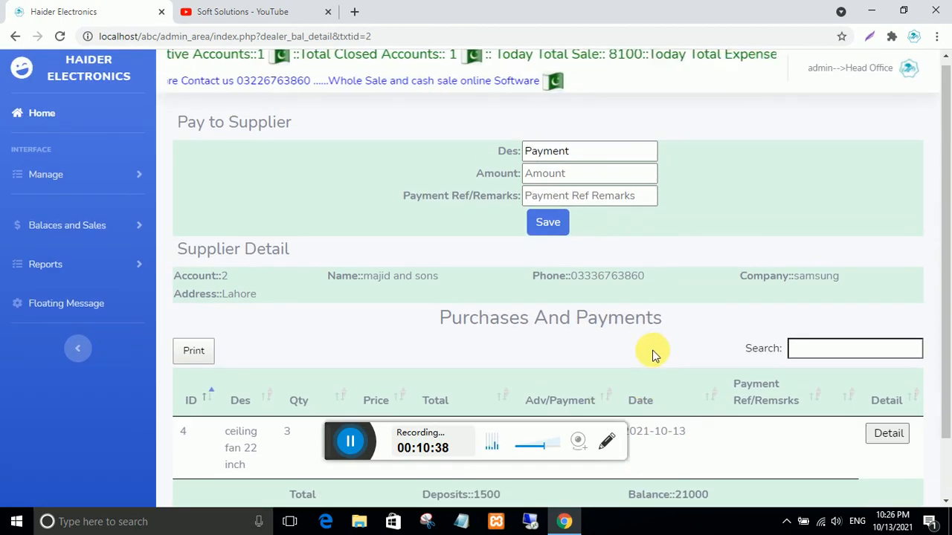
scroll(647, 345, "down", 1)
scroll(647, 345, "up", 1)
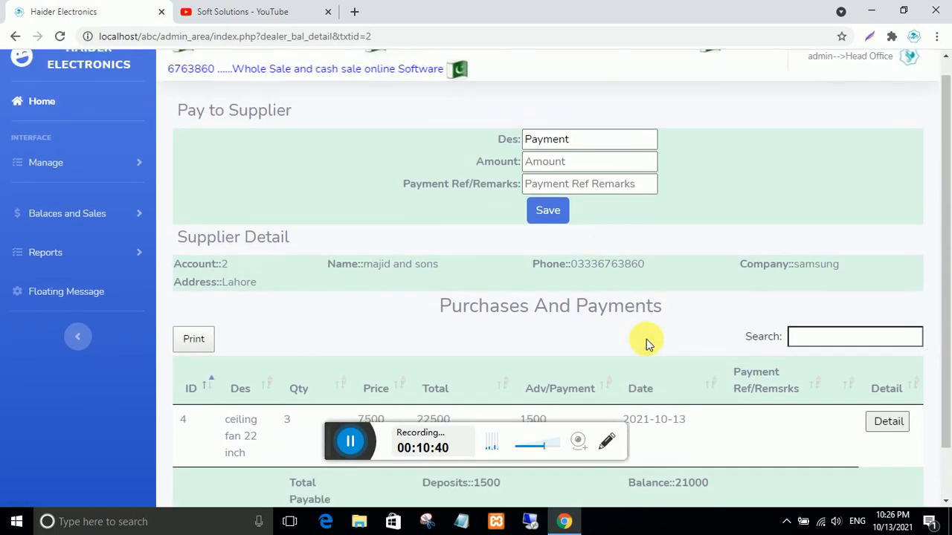
scroll(647, 344, "down", 1)
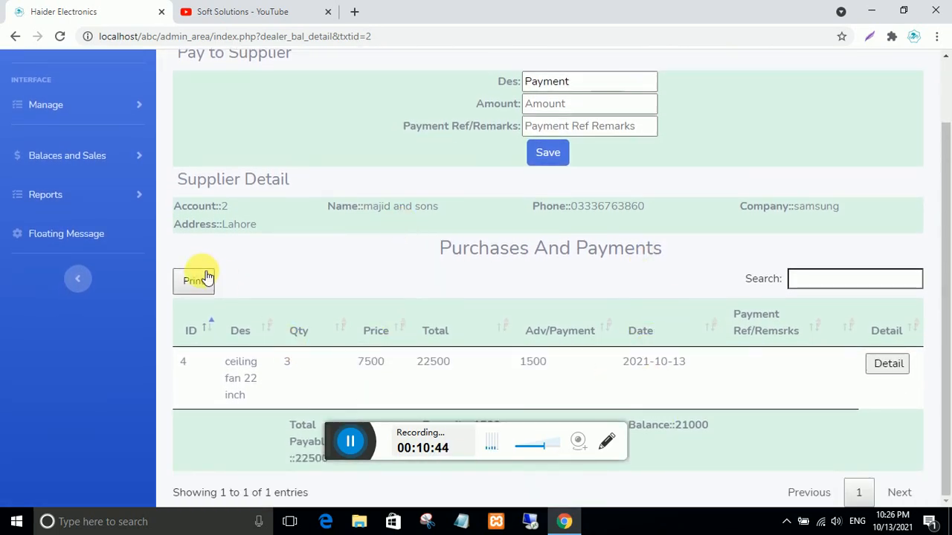
scroll(606, 336, "up", 1)
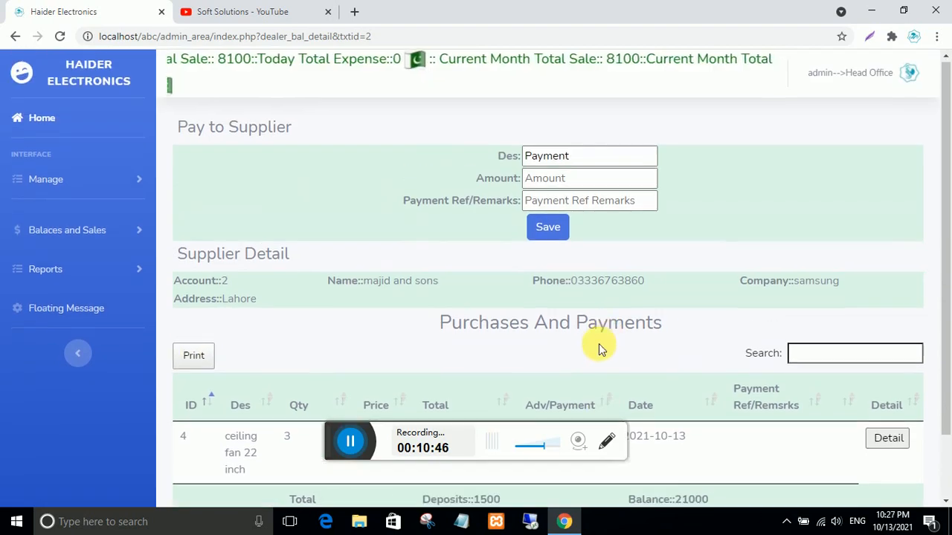
scroll(600, 340, "down", 1)
scroll(601, 343, "up", 1)
scroll(603, 350, "down", 1)
scroll(602, 349, "up", 1)
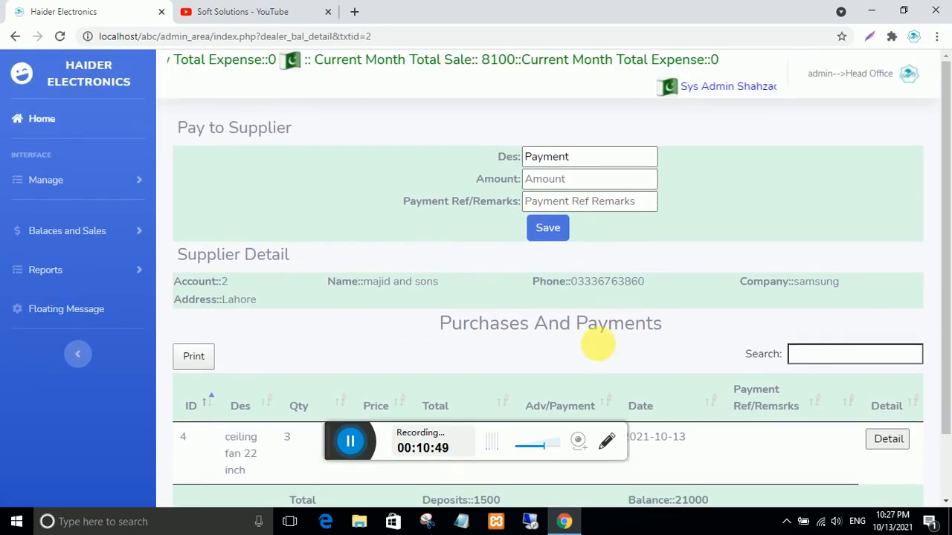
left_click(74, 231)
left_click(62, 312)
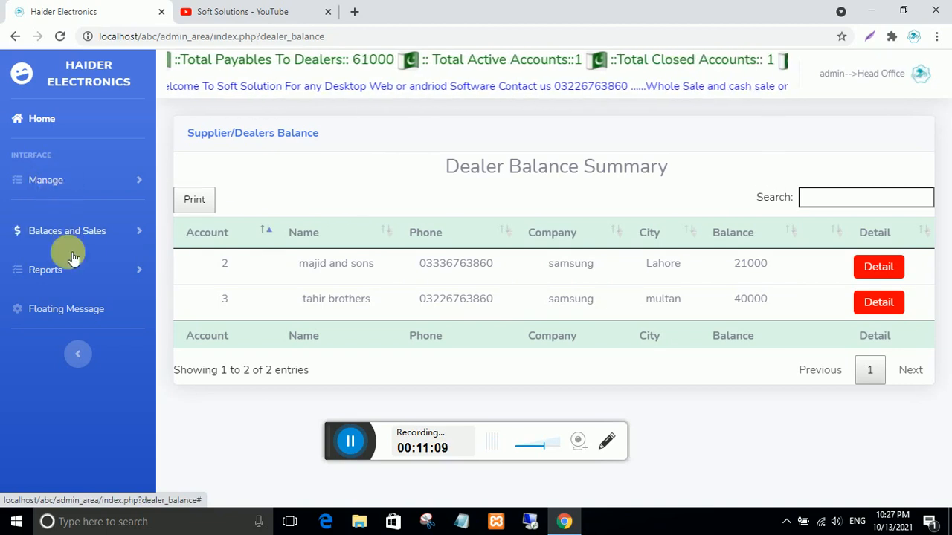
- Open the Manage Products page from the Manage sidebar menu
left_click(62, 191)
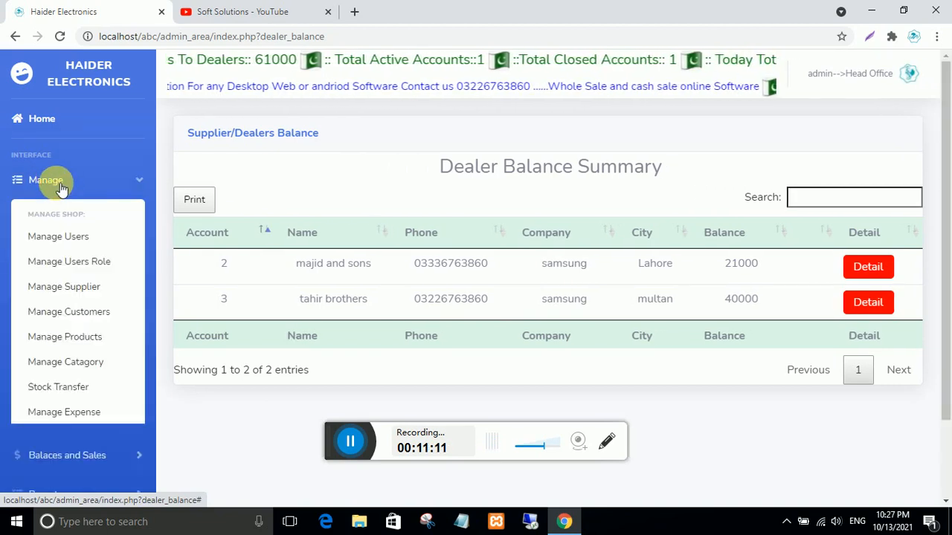
left_click(60, 190)
left_click(66, 232)
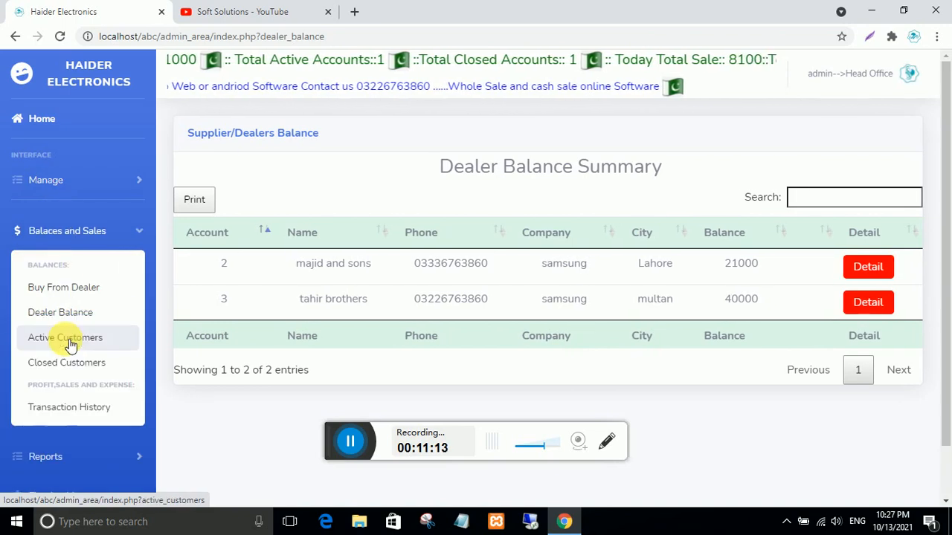
left_click(47, 189)
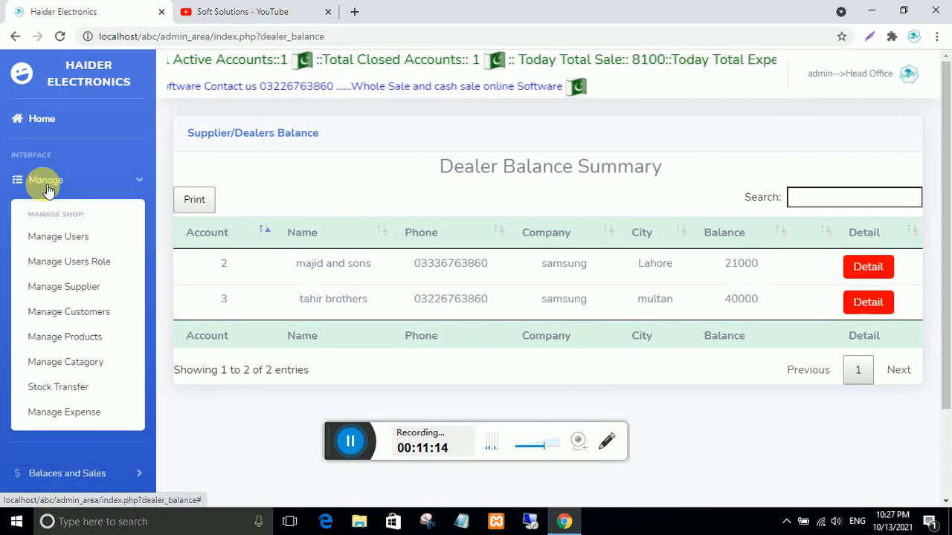
left_click(72, 337)
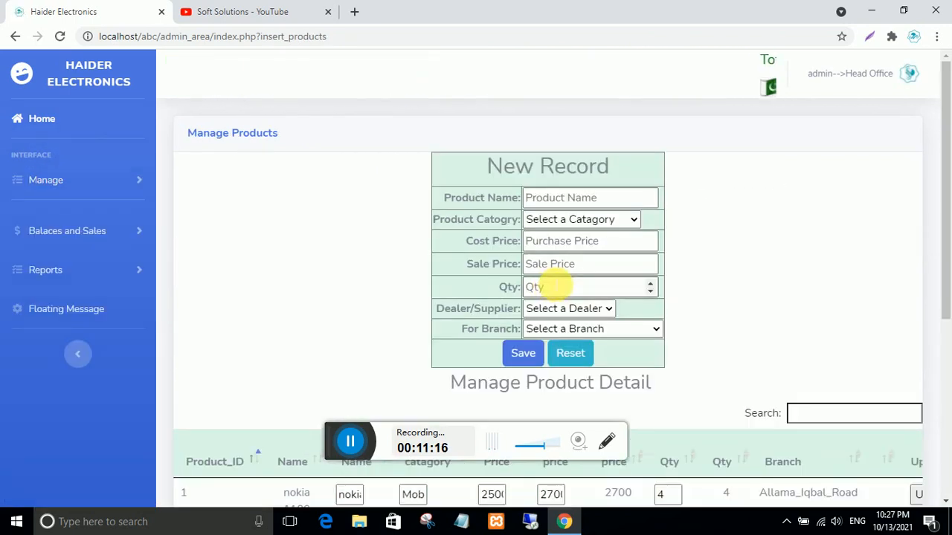
- Scroll through the four-product Manage Product Detail list, then expand the reports menu
scroll(559, 279, "down", 3)
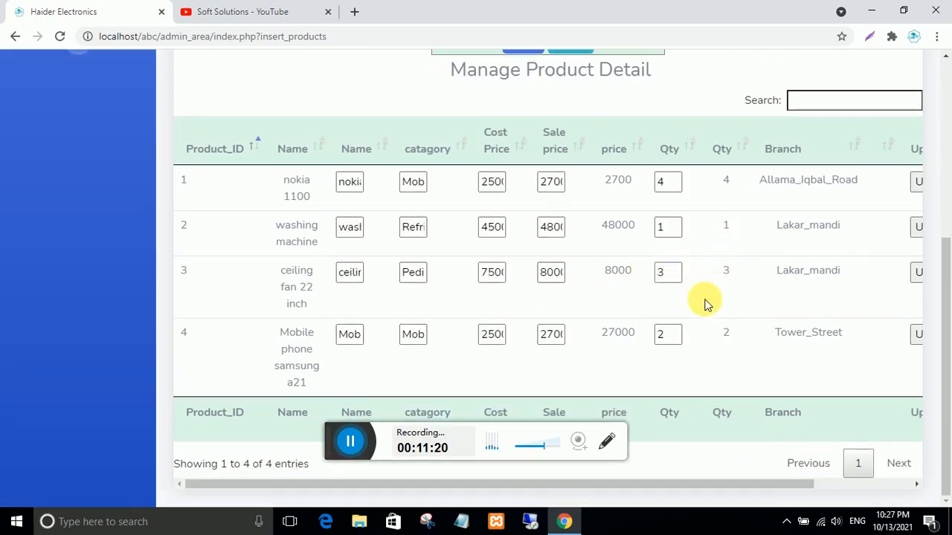
scroll(516, 293, "up", 2)
scroll(508, 292, "down", 2)
scroll(506, 292, "up", 2)
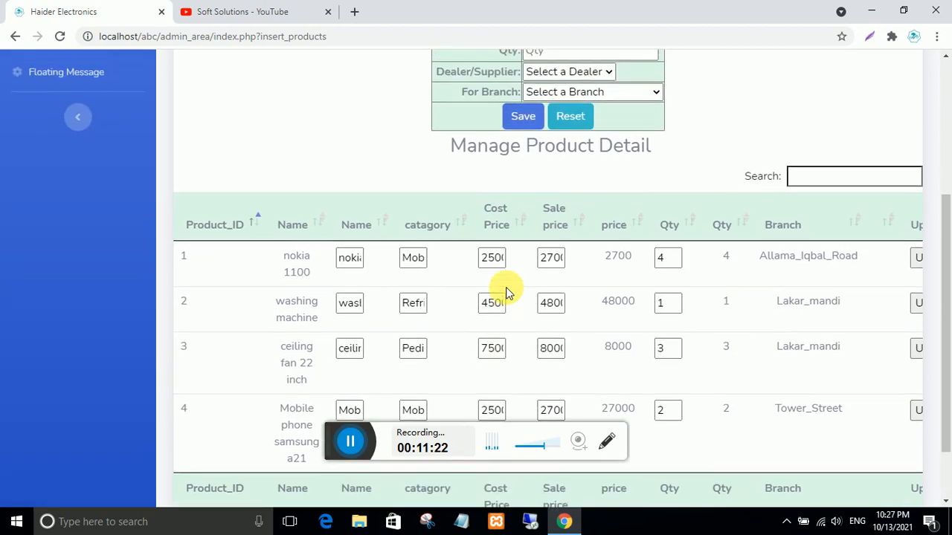
scroll(500, 287, "down", 2)
scroll(506, 292, "up", 4)
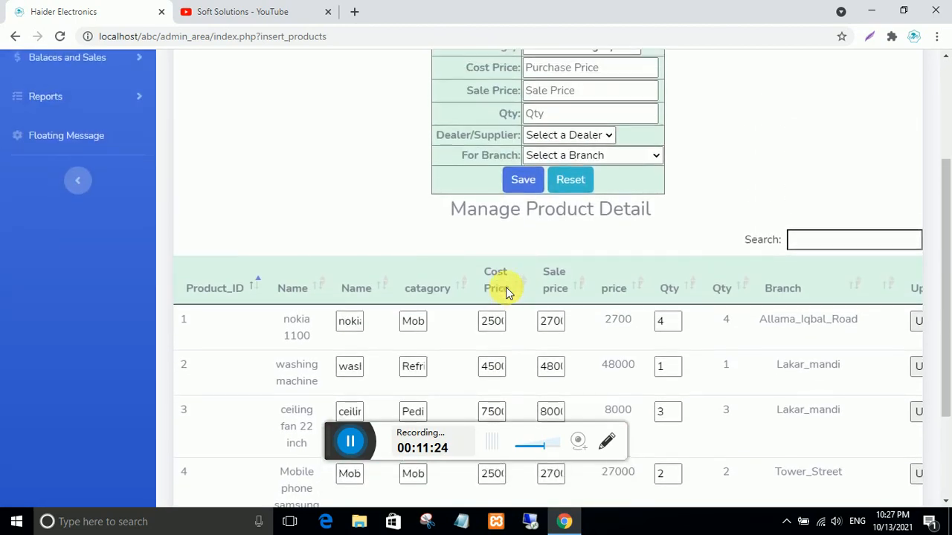
scroll(519, 275, "down", 2)
scroll(521, 261, "up", 1)
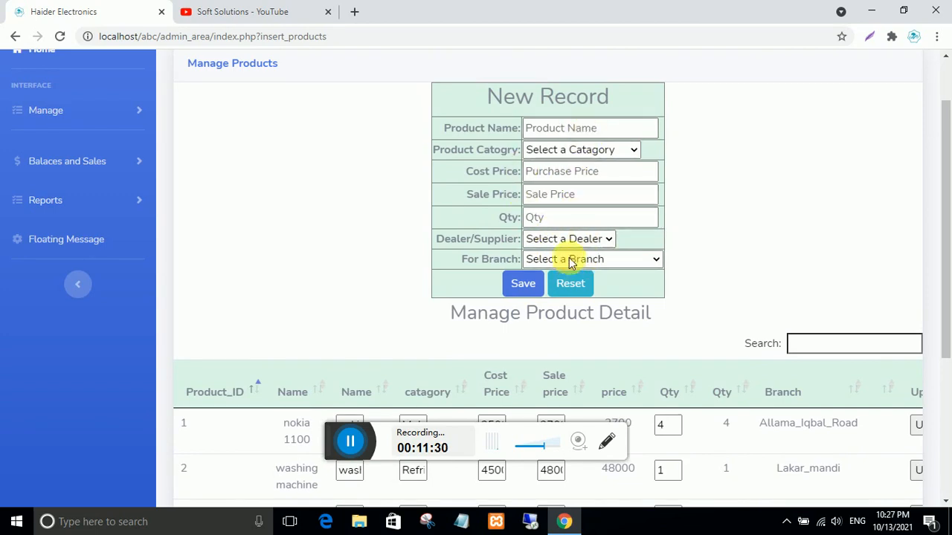
scroll(402, 255, "up", 1)
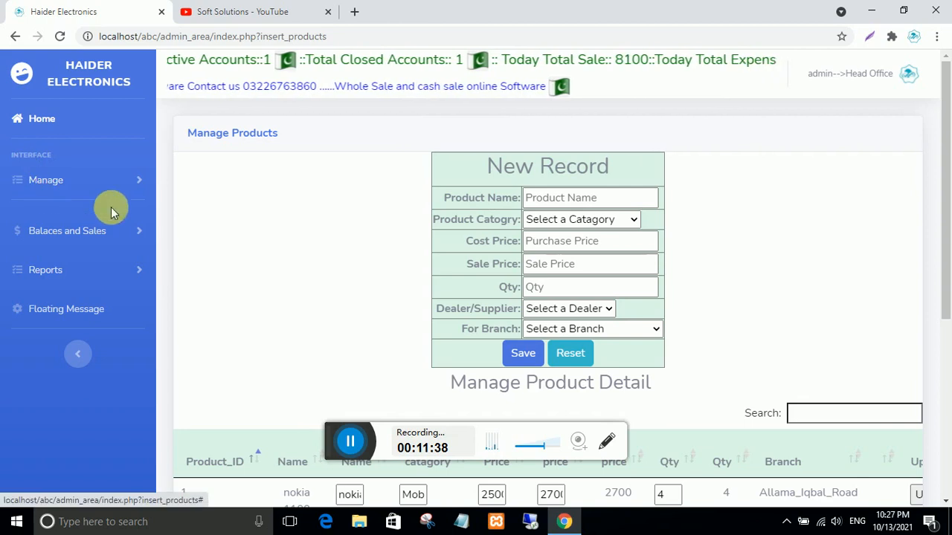
left_click(52, 270)
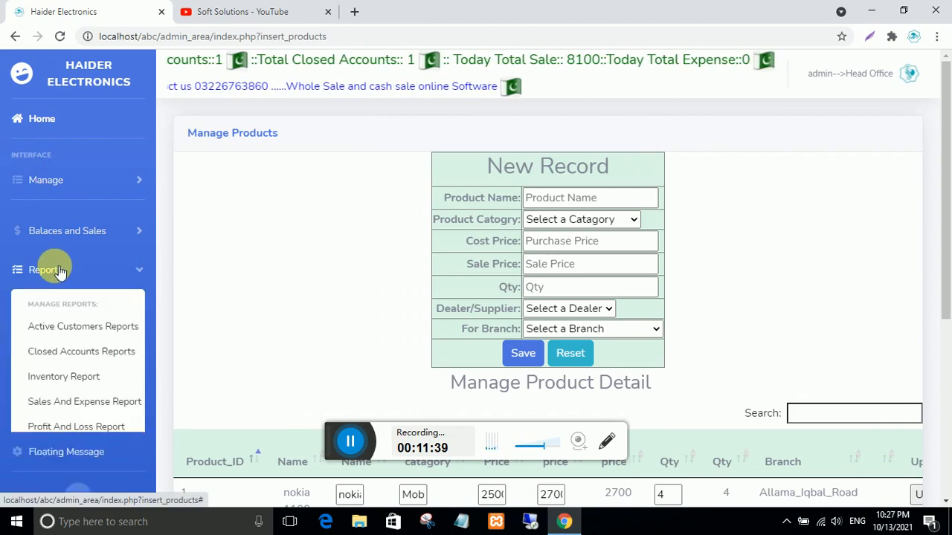
- Open the My Shop Inventory Report and review its stock totals across all branches
left_click(75, 376)
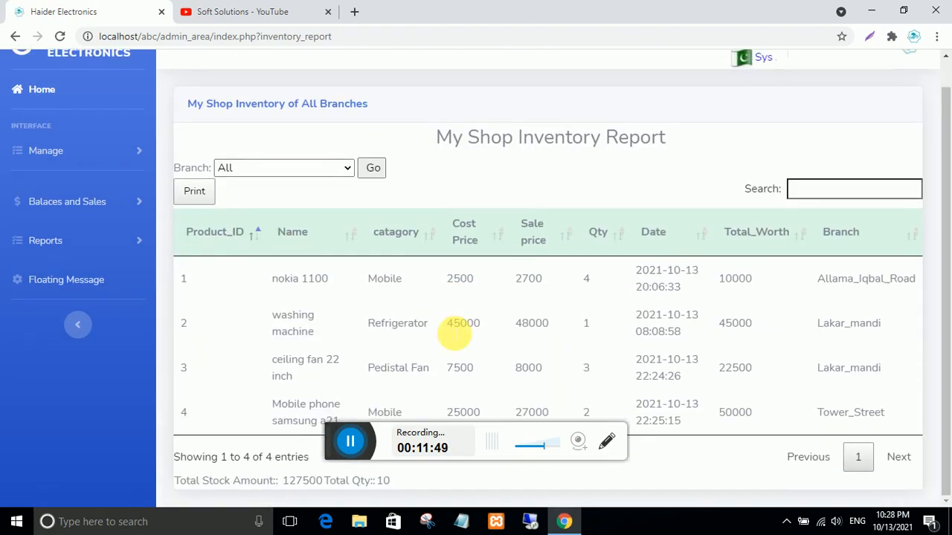
scroll(449, 332, "down", 1)
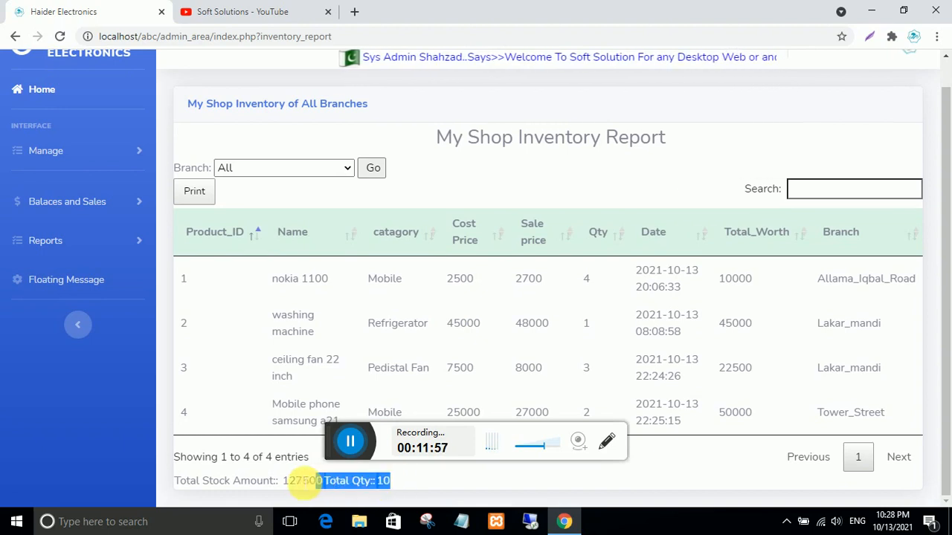
left_click(399, 484)
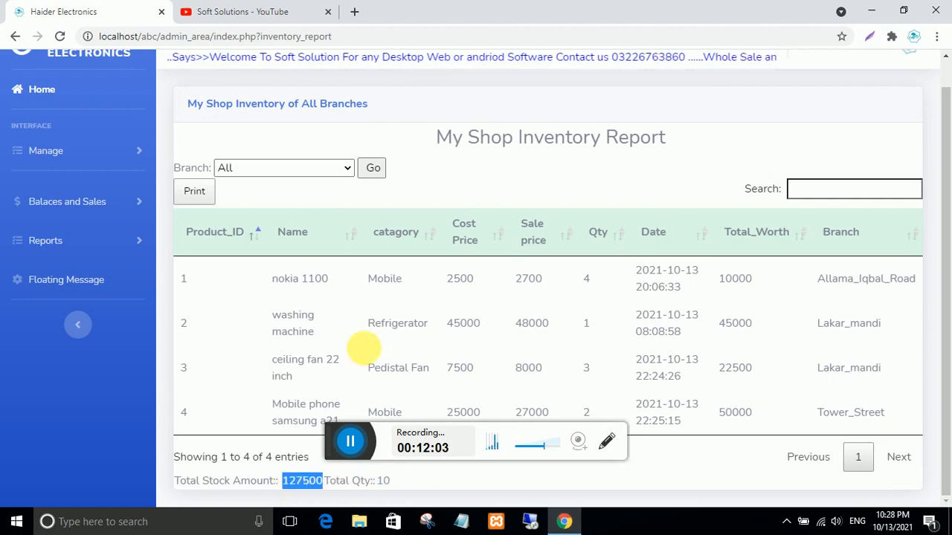
scroll(446, 355, "up", 1)
scroll(446, 355, "down", 1)
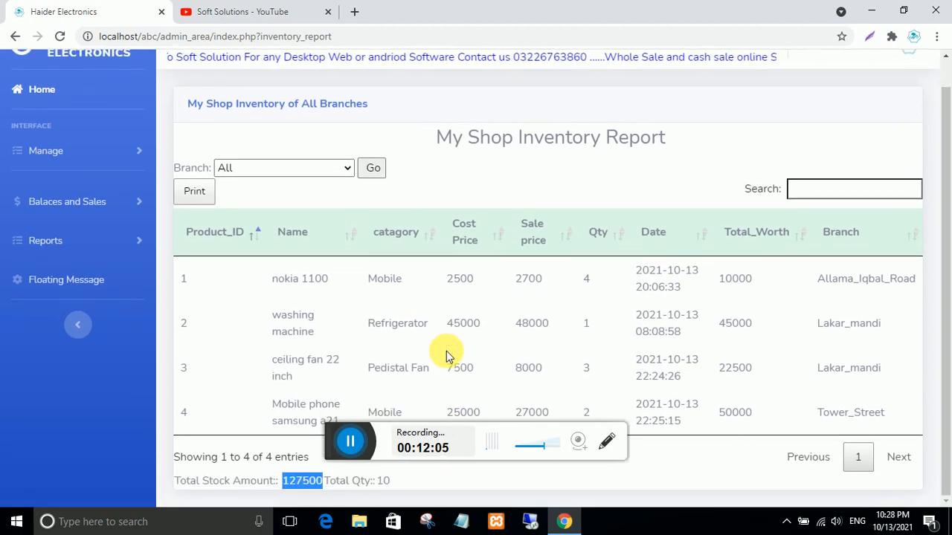
scroll(446, 355, "up", 1)
scroll(446, 355, "up", 1)
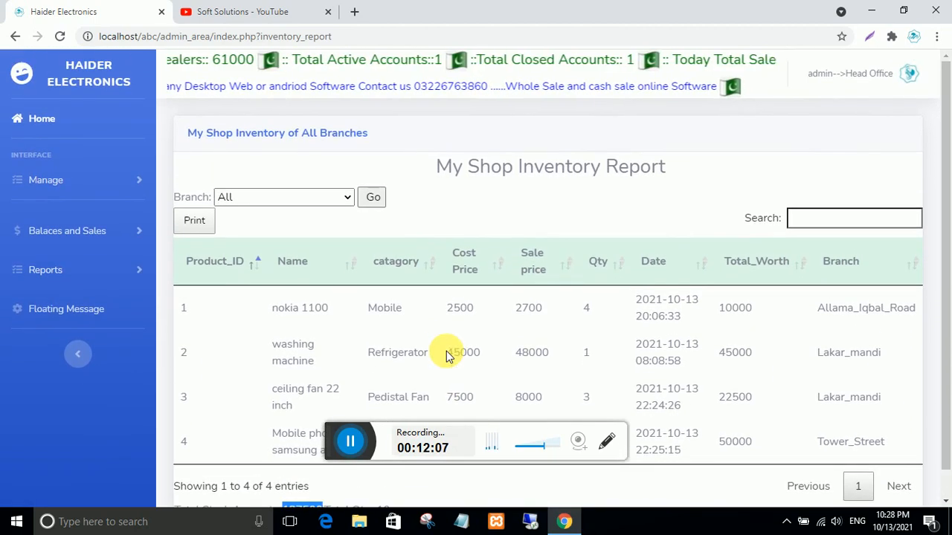
- Filter the inventory report to Lakar_mandi and check the ceiling fan, quantities and 67500 total stock amount
left_click(346, 203)
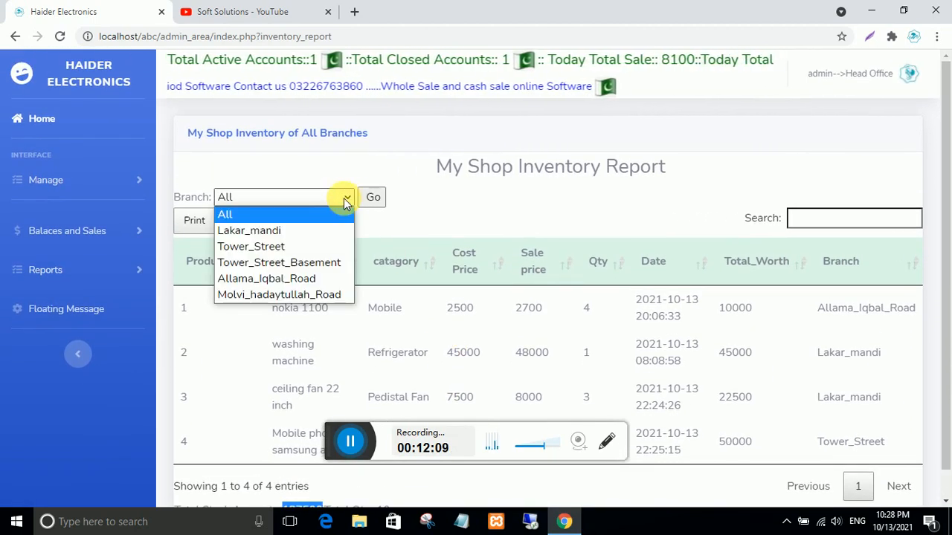
left_click(285, 232)
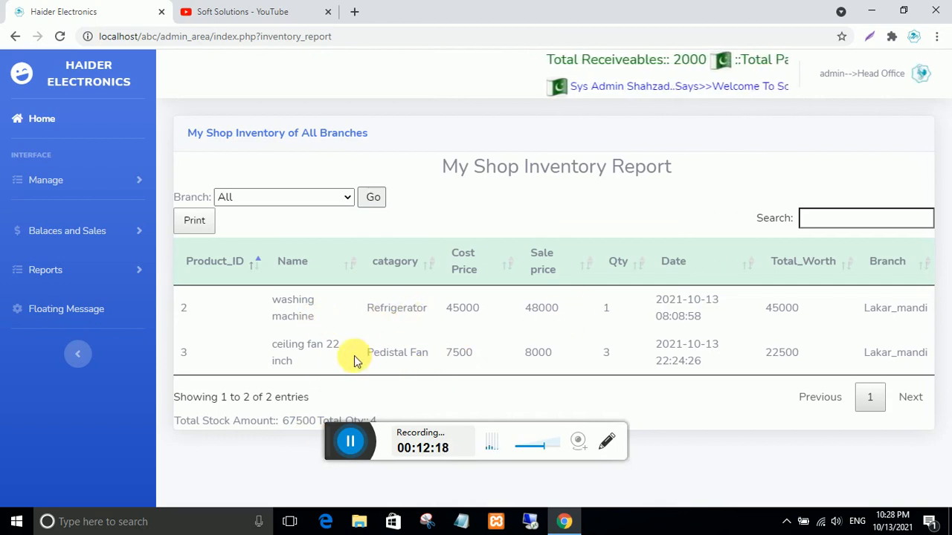
triple_click(280, 354)
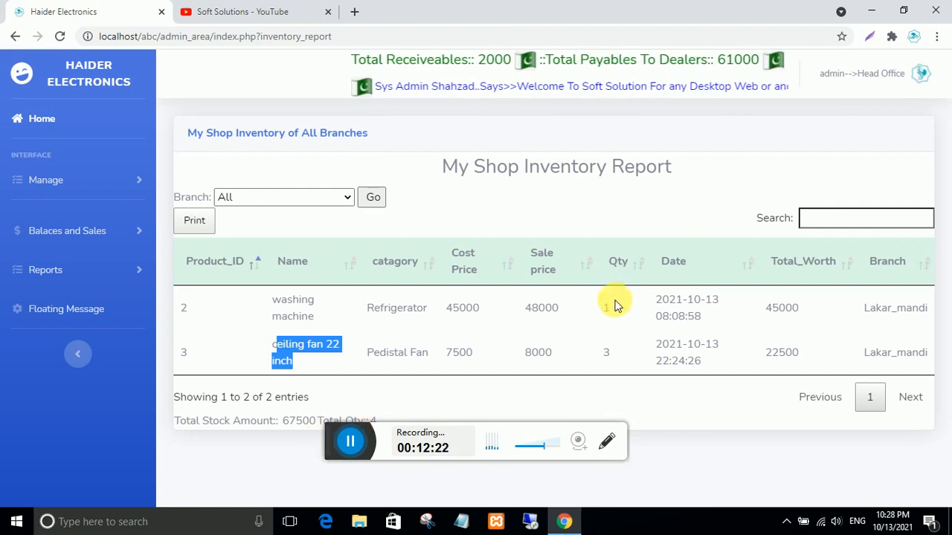
left_click(606, 353)
double_click(595, 307)
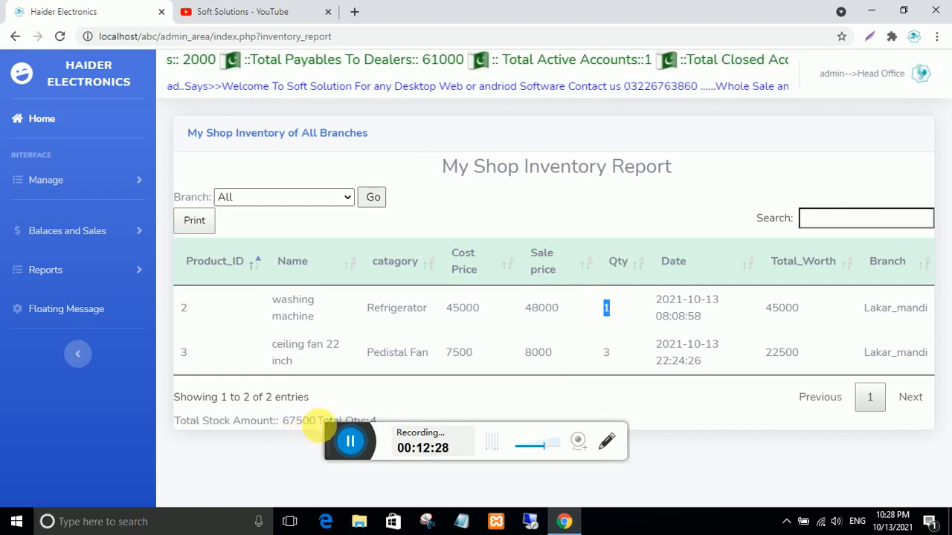
double_click(300, 421)
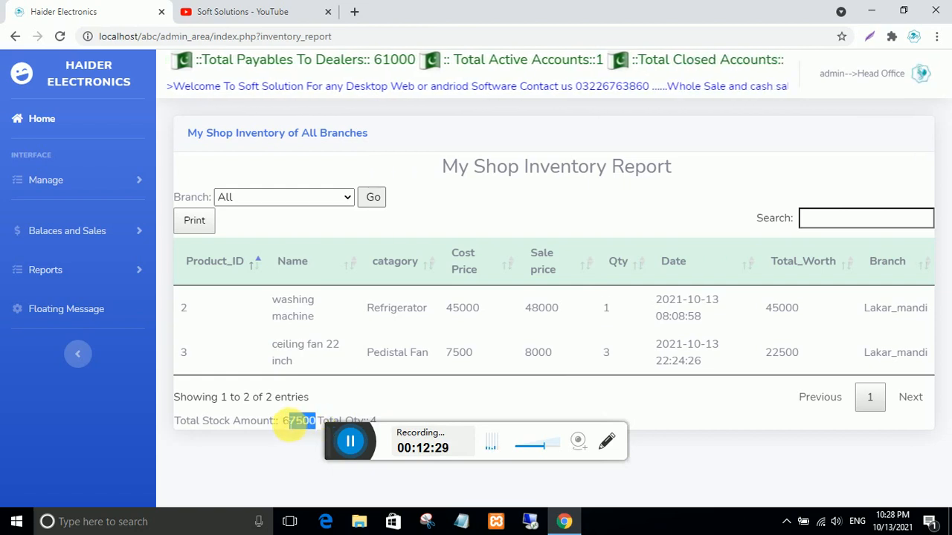
left_click(346, 198)
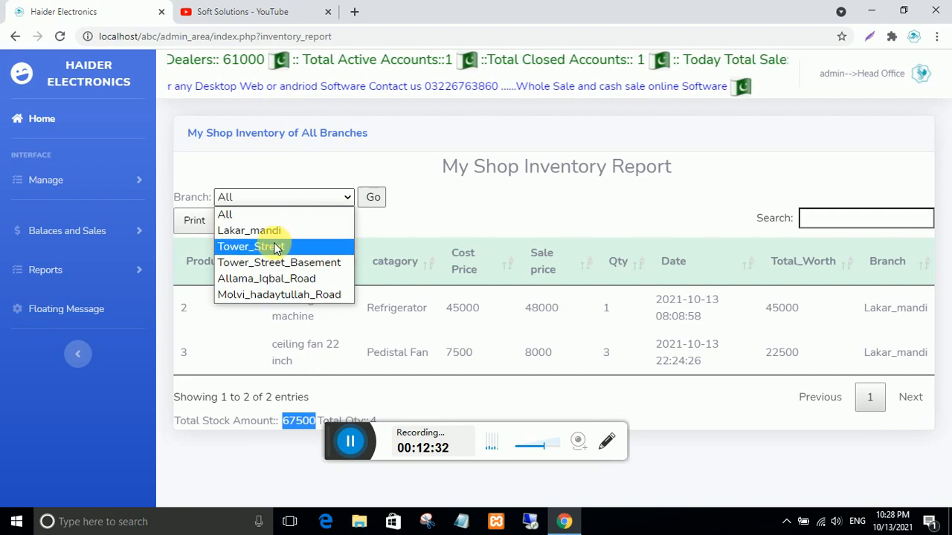
- Filter the inventory report to Tower_Street and check the 25000 cost price and 50000 total worth
left_click(272, 247)
left_click(378, 201)
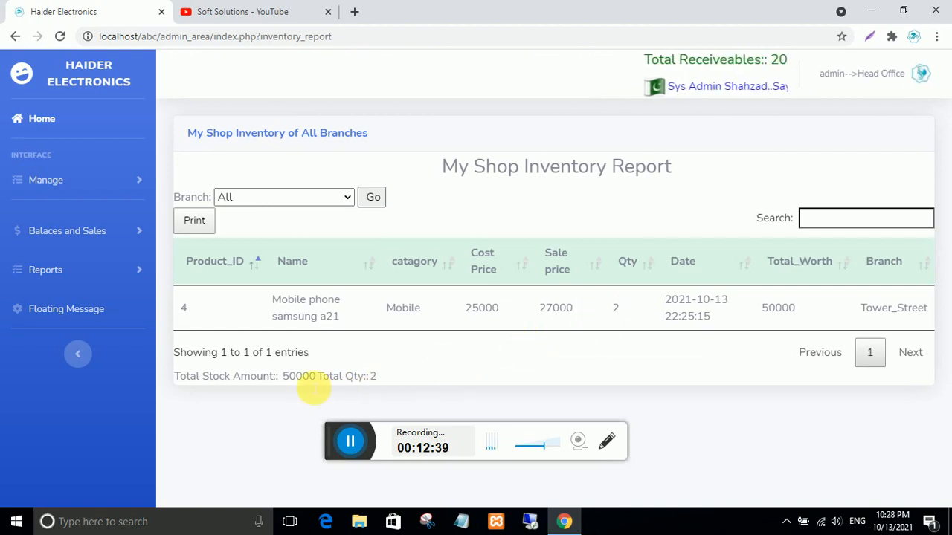
left_click_drag(503, 311, 462, 308)
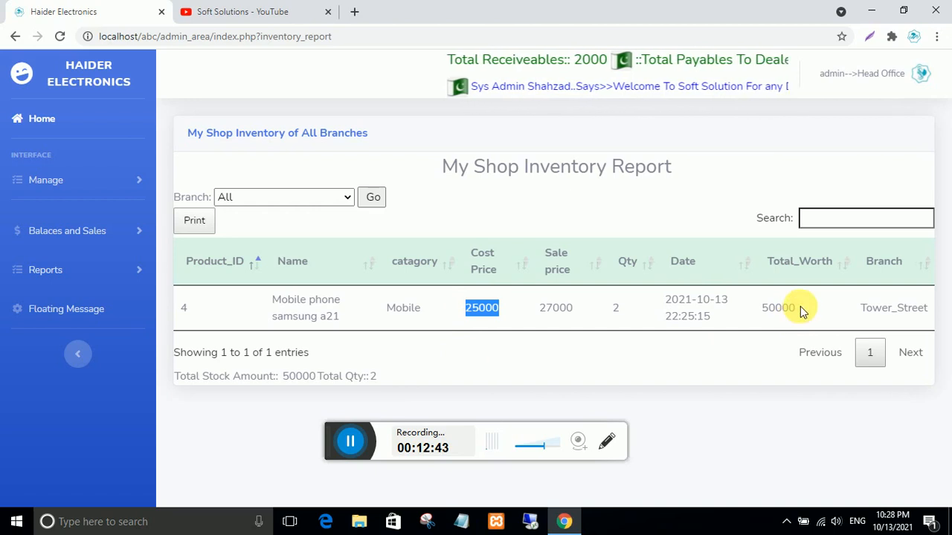
left_click_drag(767, 309, 759, 310)
- Filter the inventory report to Allama_Iqbal_Road and check nokia 1100's quantity 4 and 2500 cost price
left_click(350, 203)
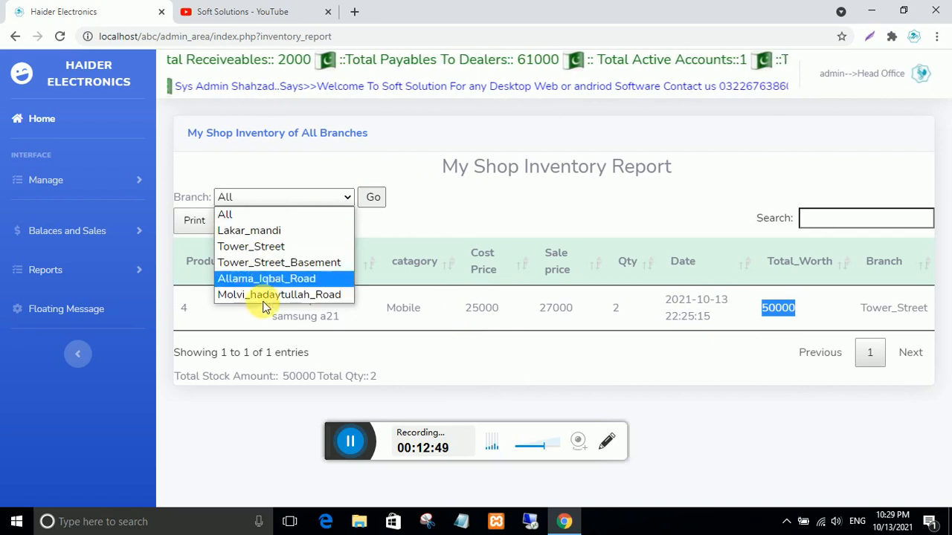
left_click(266, 279)
left_click(373, 198)
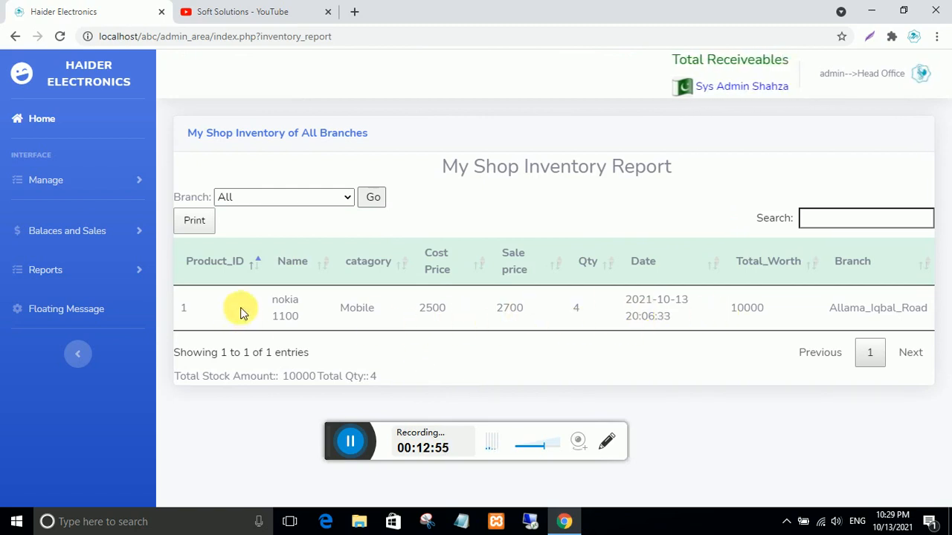
double_click(577, 309)
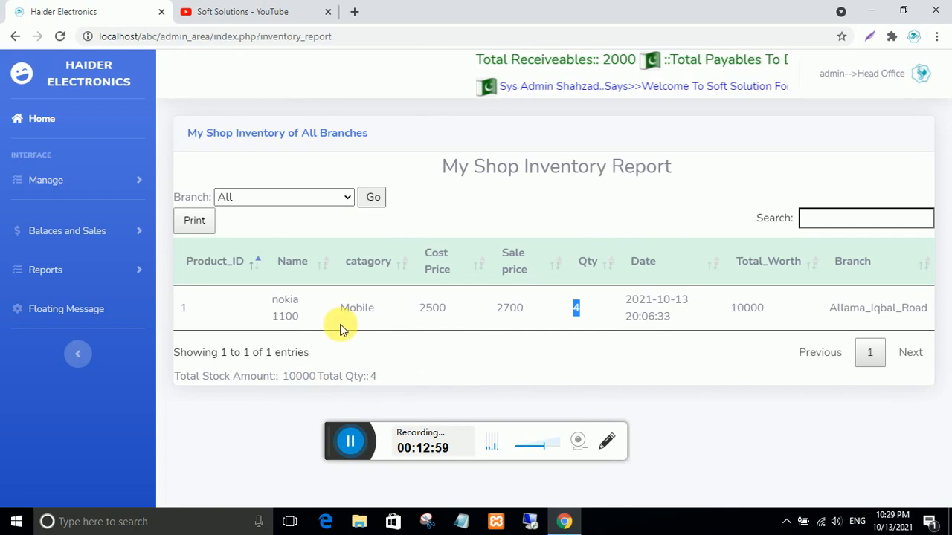
double_click(433, 309)
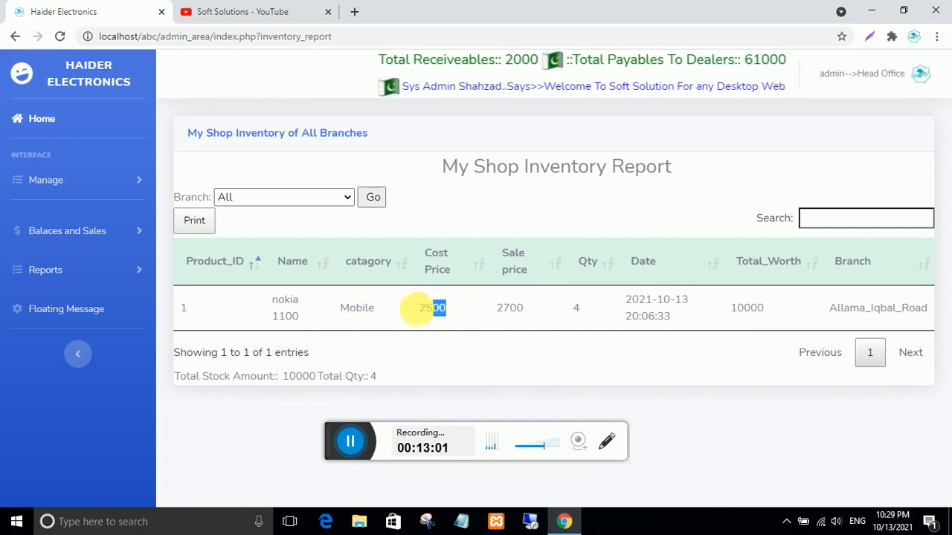
- Filter the inventory report to Molvi_hadaytullah_Road, which shows no entries
left_click(343, 199)
left_click(257, 294)
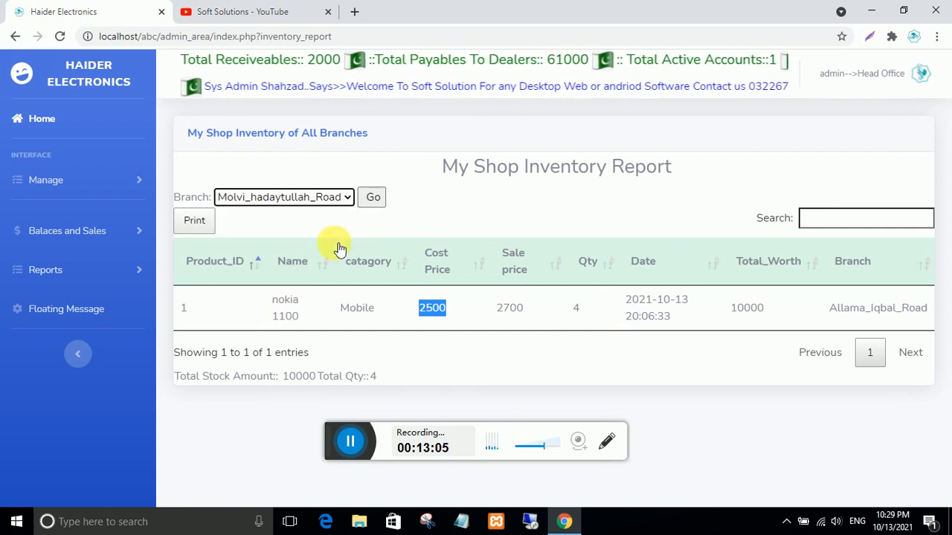
left_click(374, 200)
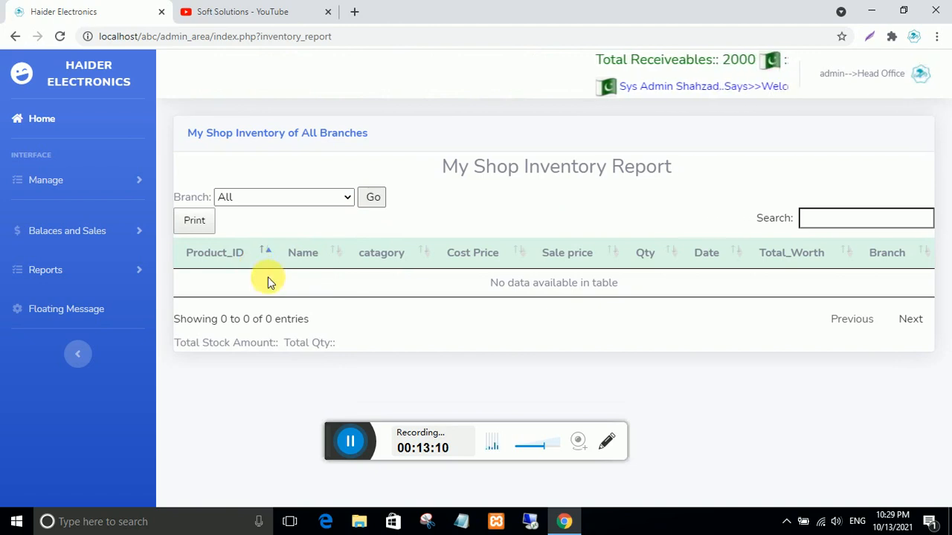
- Return to the dashboard and review Rs 2000 receivables, Rs 61000 dealer payables and the active accounts count
left_click(28, 119)
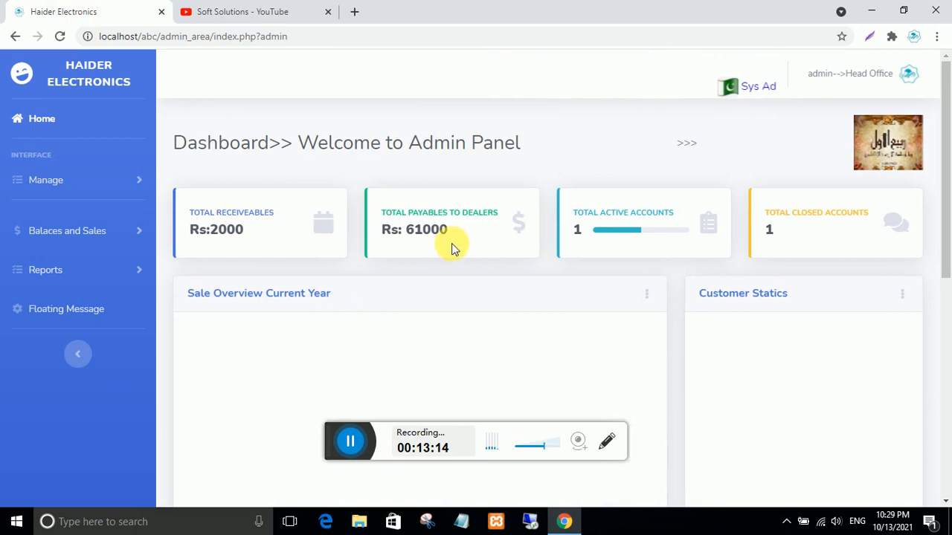
left_click_drag(249, 235, 216, 238)
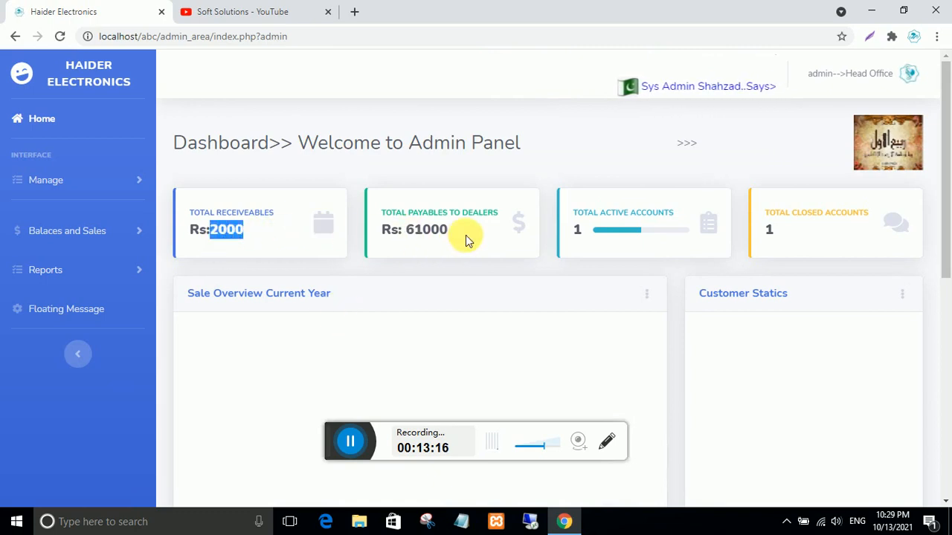
left_click_drag(466, 235, 391, 231)
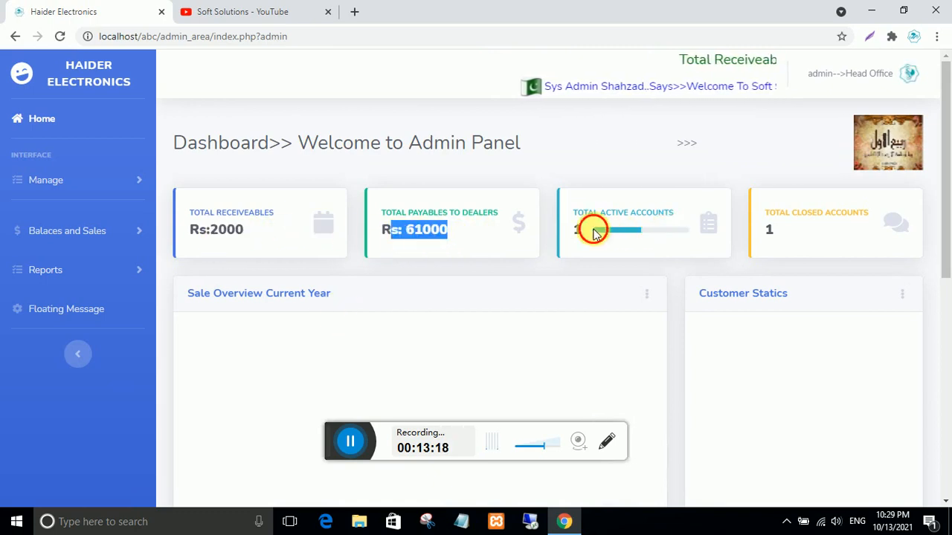
left_click_drag(594, 234, 701, 233)
left_click(742, 233)
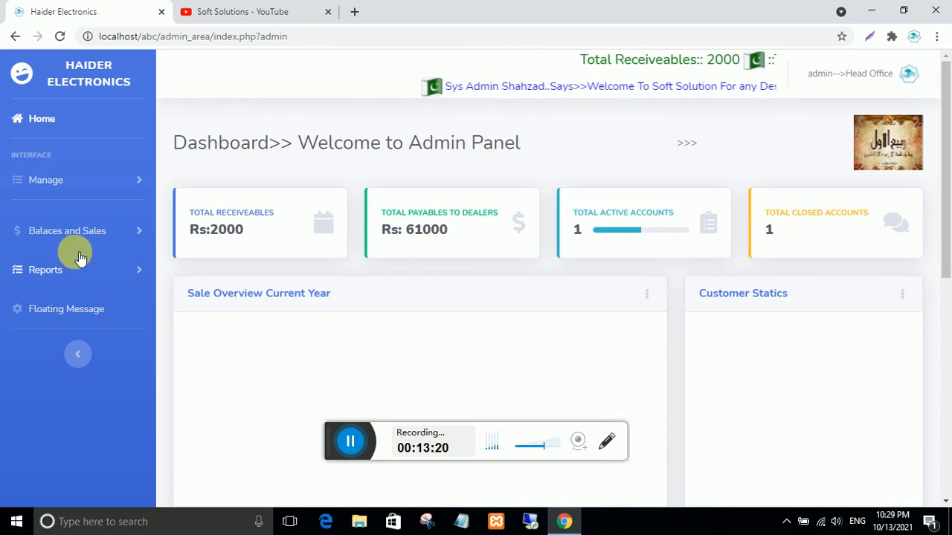
- Open Active Customers under Balaces and Sales and check the customer's 2000 balance
left_click(63, 234)
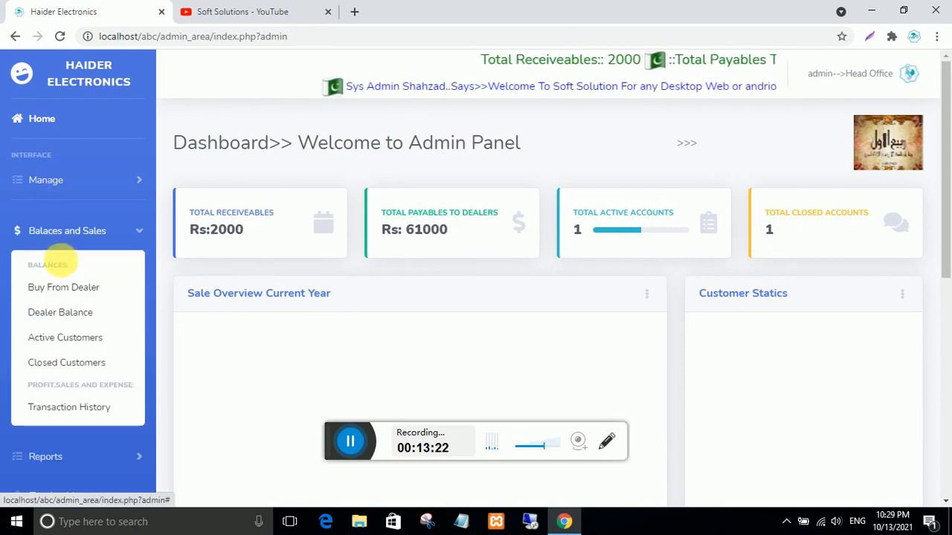
left_click(68, 339)
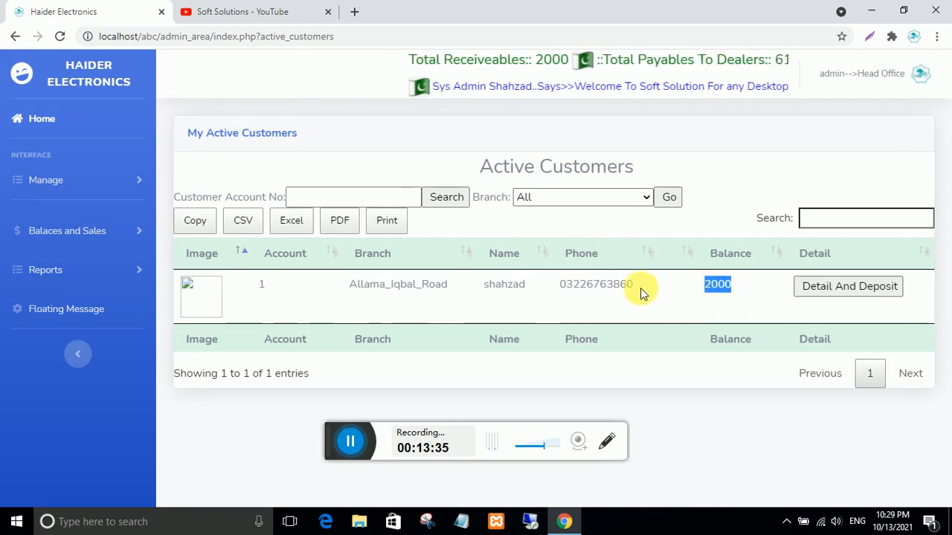
left_click_drag(641, 292, 557, 307)
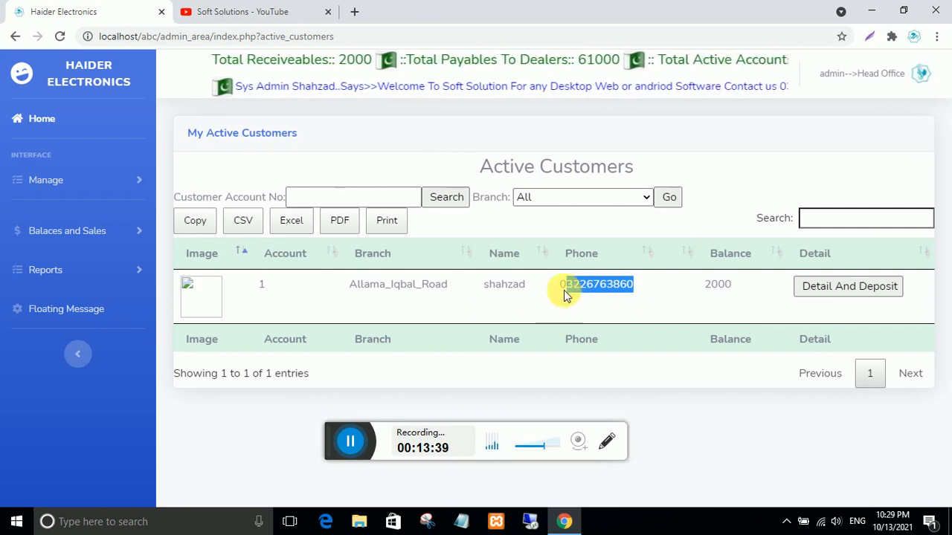
left_click(656, 292)
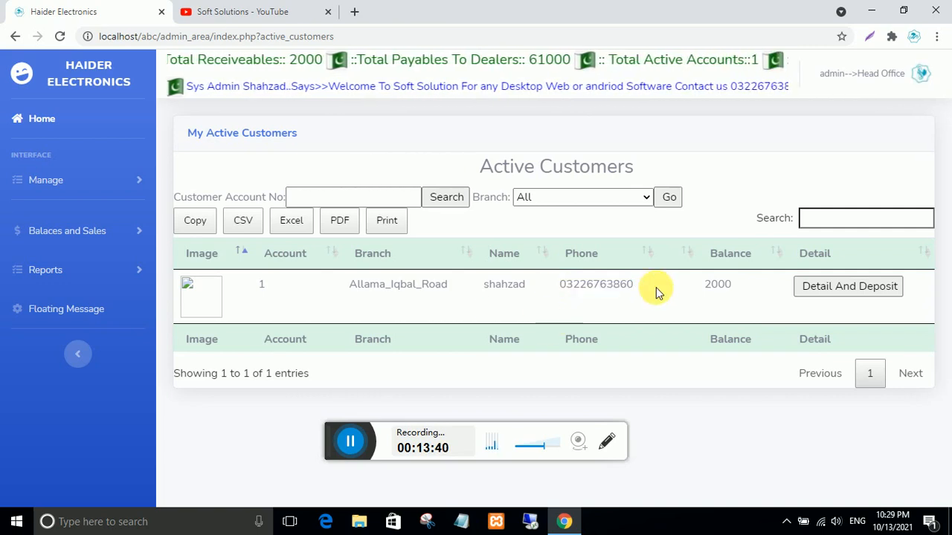
double_click(718, 284)
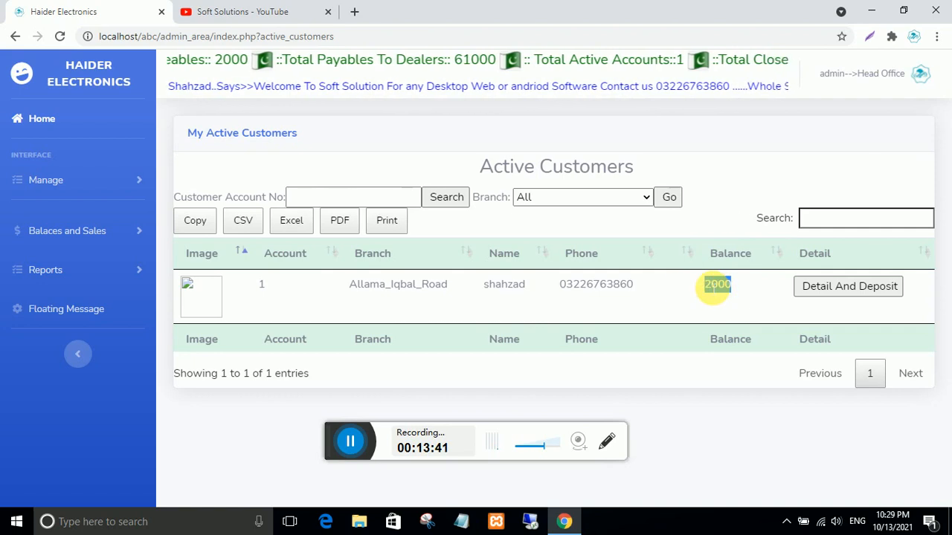
- Filter Active Customers to Allama_Iqbal_Road and review the customer's branch, name and phone
left_click(645, 197)
left_click(589, 230)
left_click(667, 197)
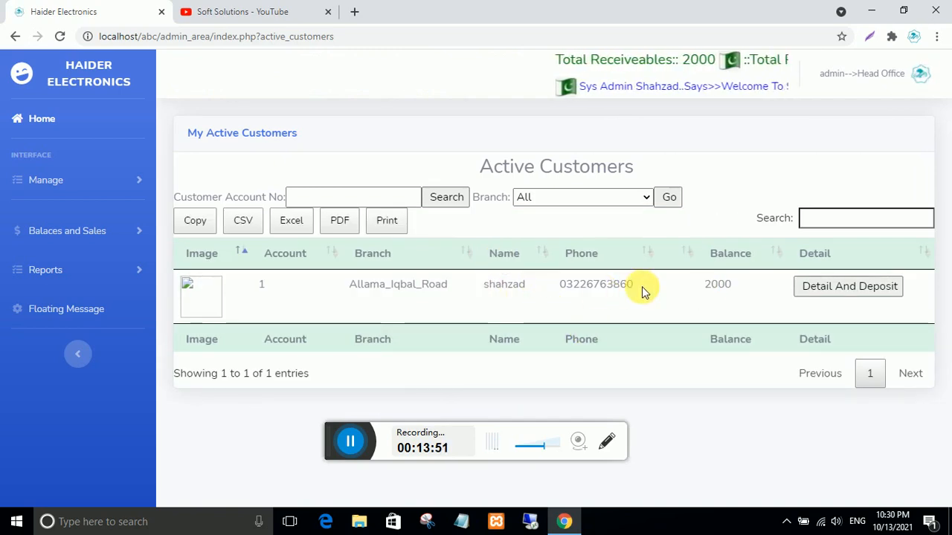
left_click_drag(623, 285, 346, 291)
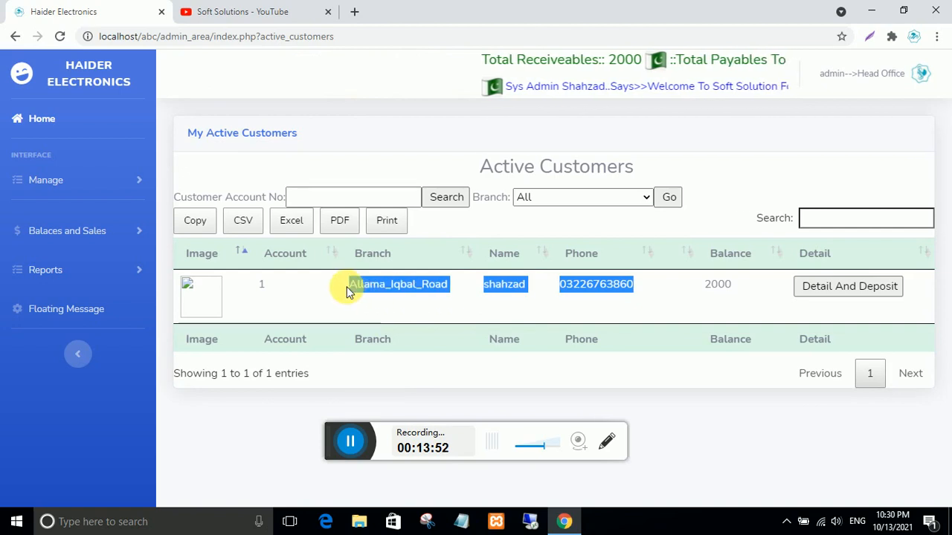
left_click(462, 294)
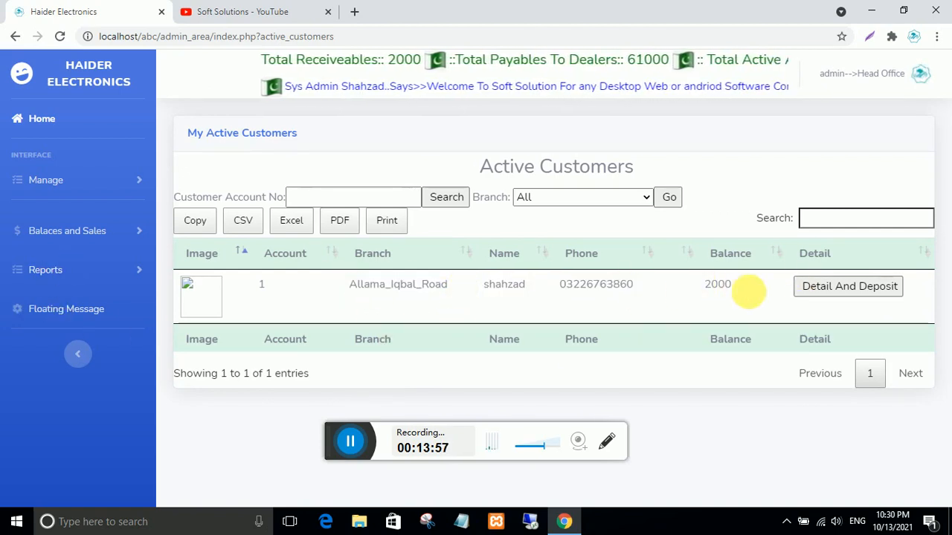
- Open the active customer's details and deposit page and look it over
left_click(805, 289)
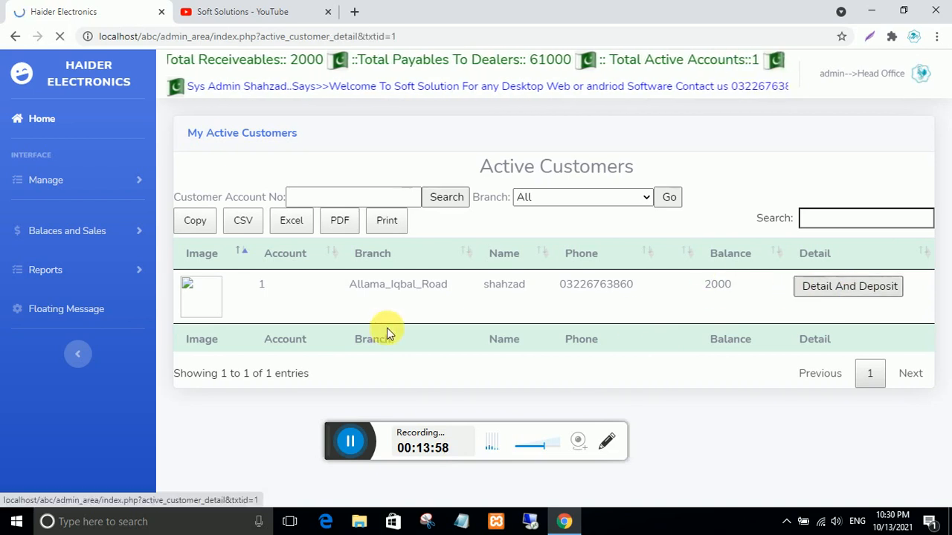
scroll(387, 335, "down", 4)
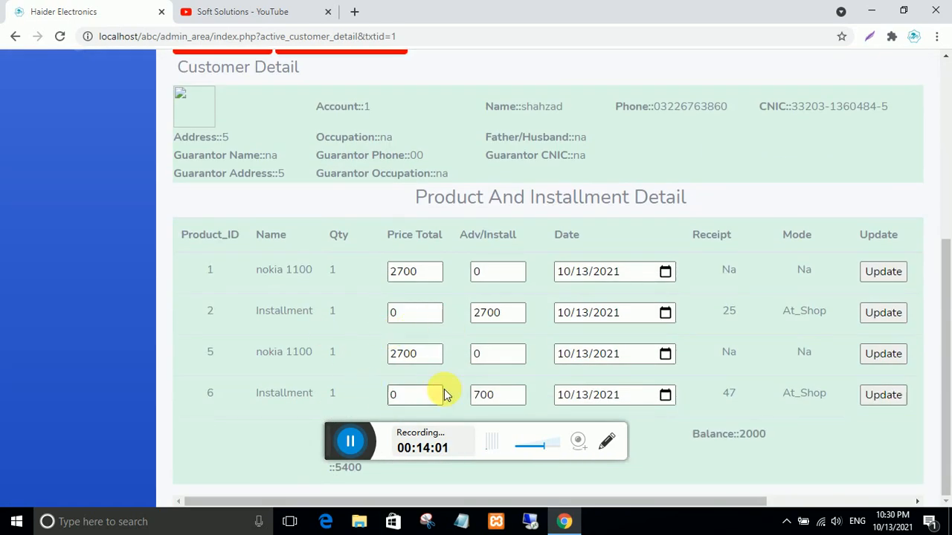
scroll(733, 434, "up", 5)
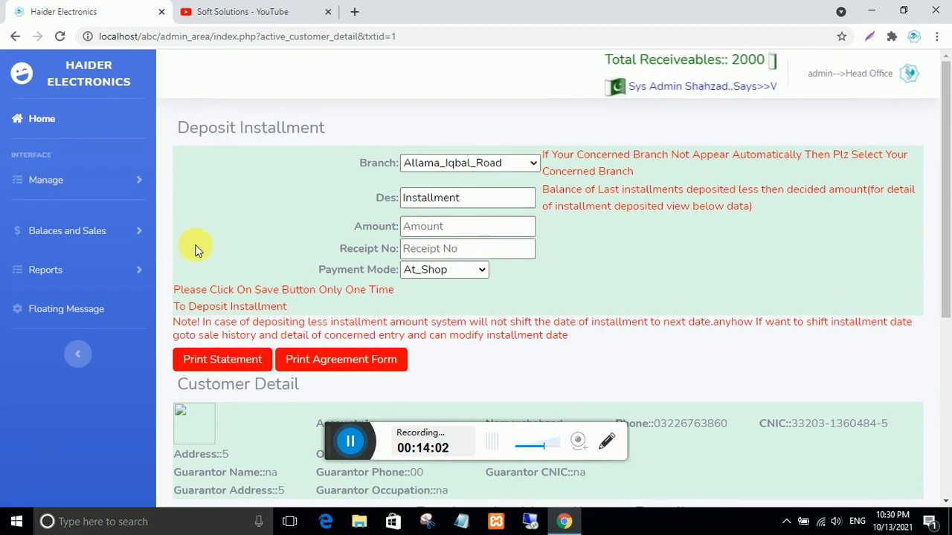
- Go back to the dashboard and open Transaction History under Balaces and Sales
left_click(42, 121)
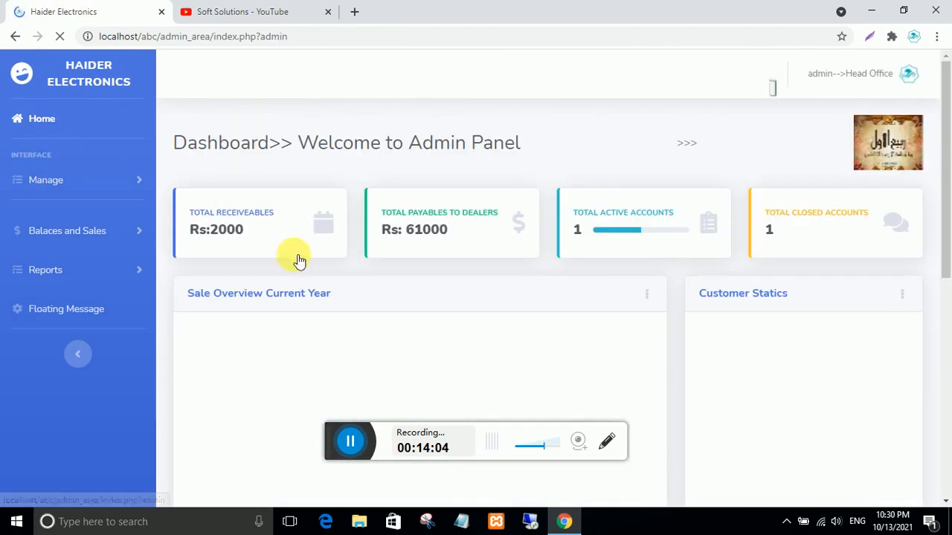
left_click(73, 230)
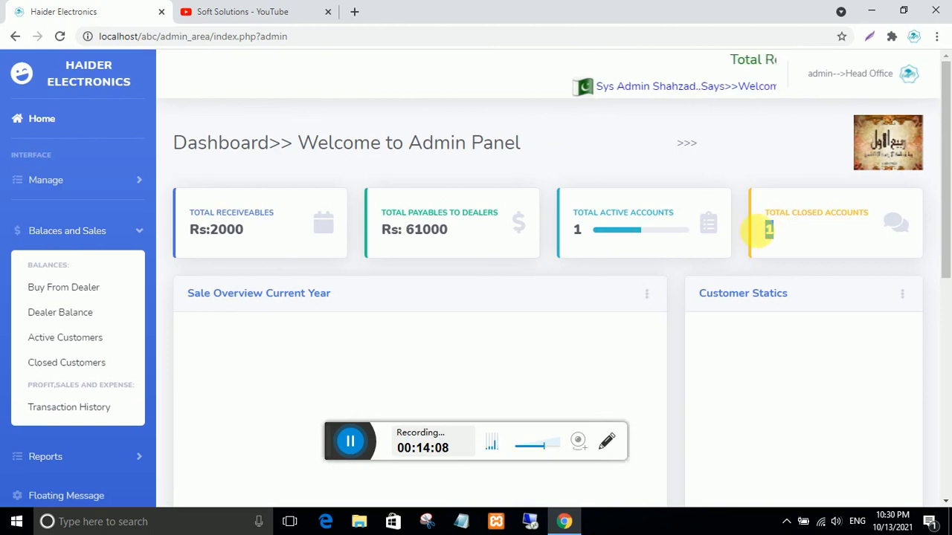
left_click(85, 409)
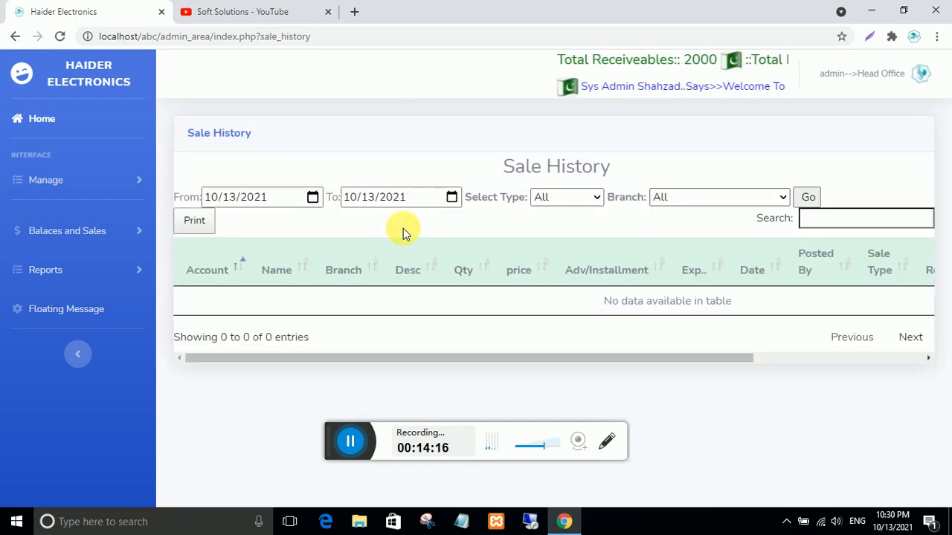
- Load today's sales in Sale History with branch and sale type both left at All
left_click(750, 205)
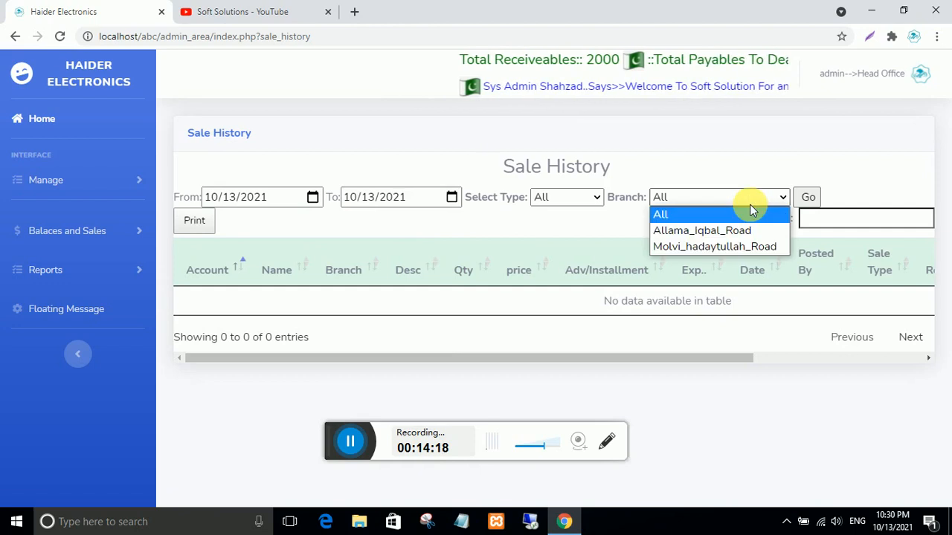
left_click(655, 211)
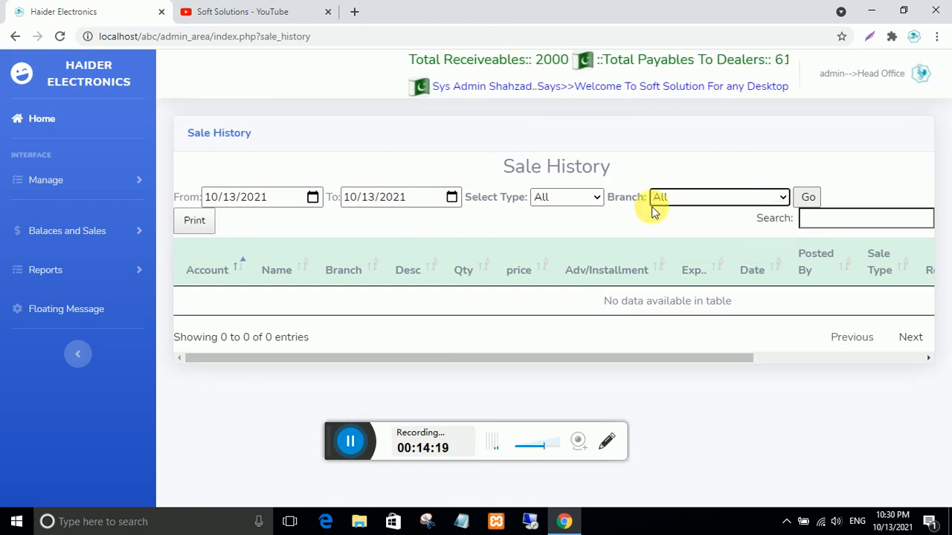
left_click(592, 197)
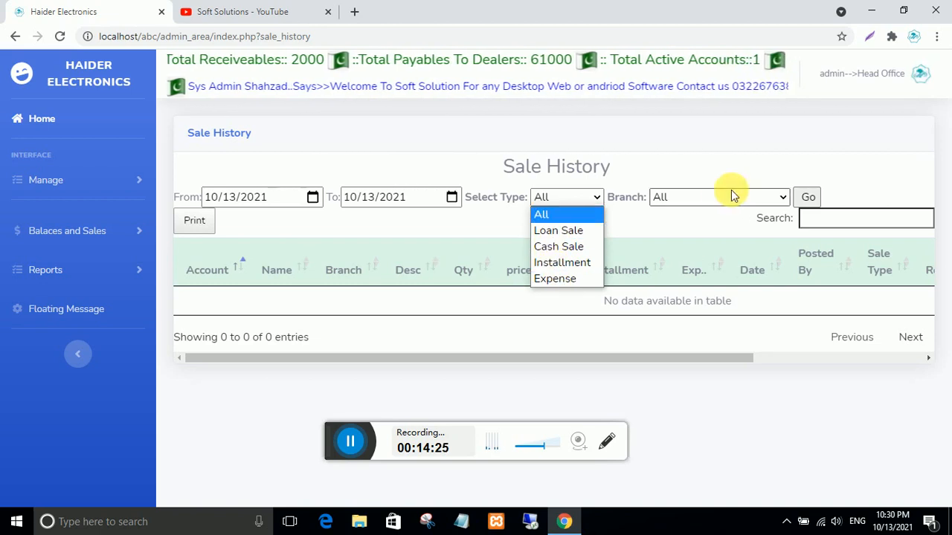
left_click(684, 197)
left_click(810, 199)
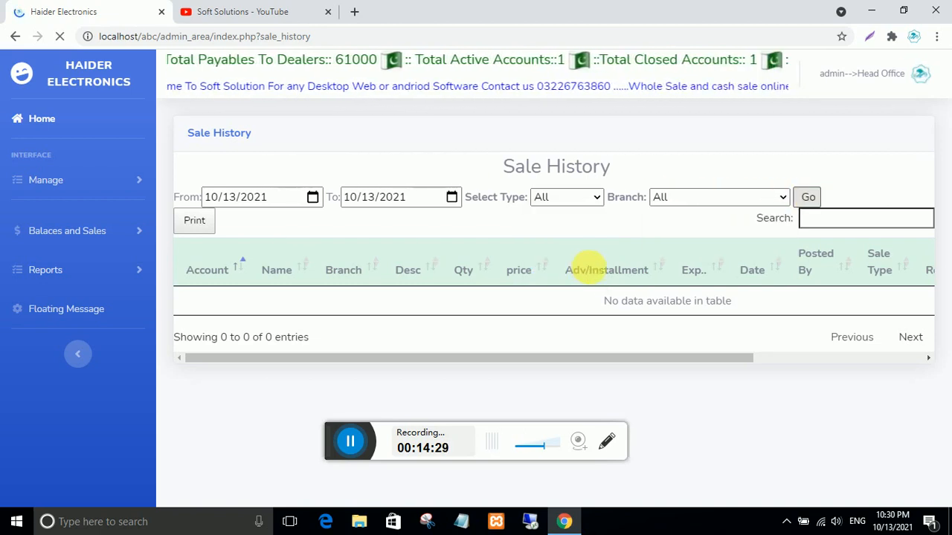
- Scroll through the listed sales for 2021-10-13 and inspect their rows
scroll(625, 260, "down", 2)
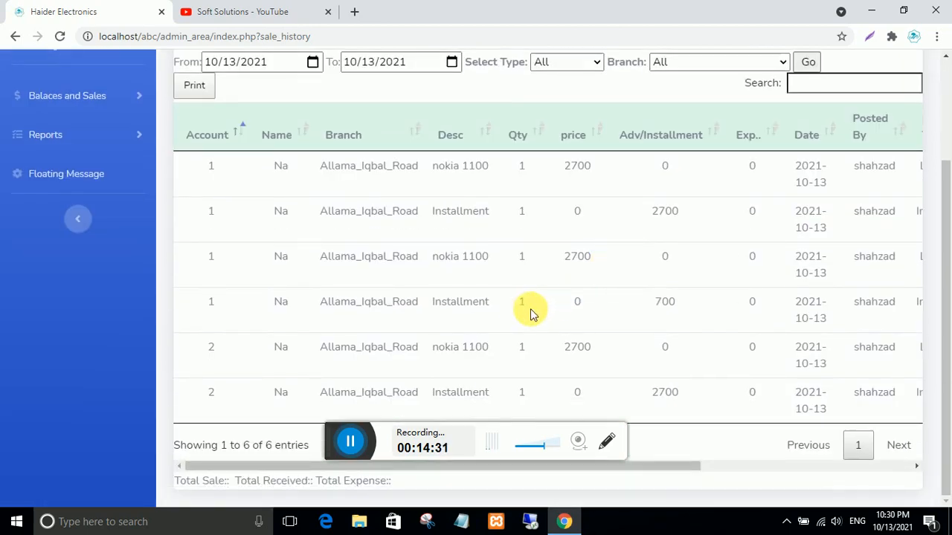
scroll(350, 305, "up", 1)
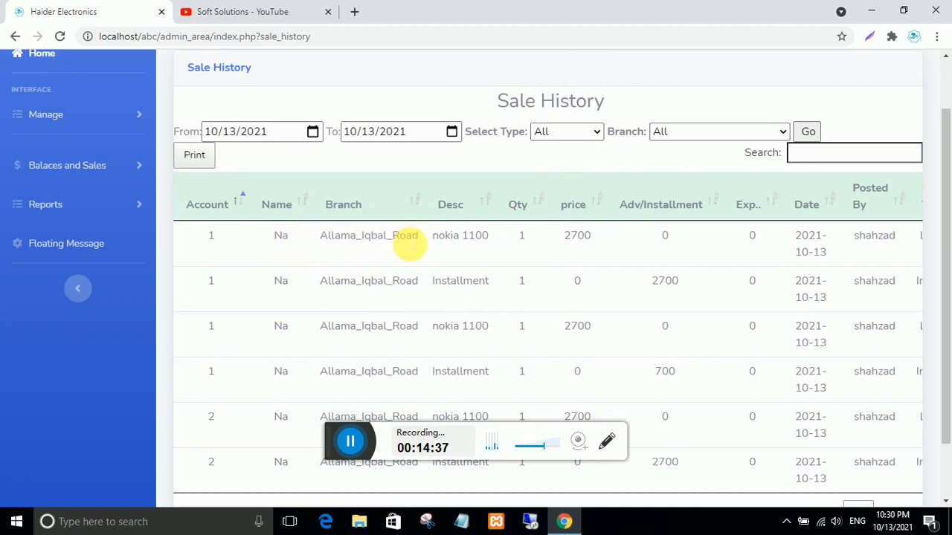
scroll(394, 278, "down", 1)
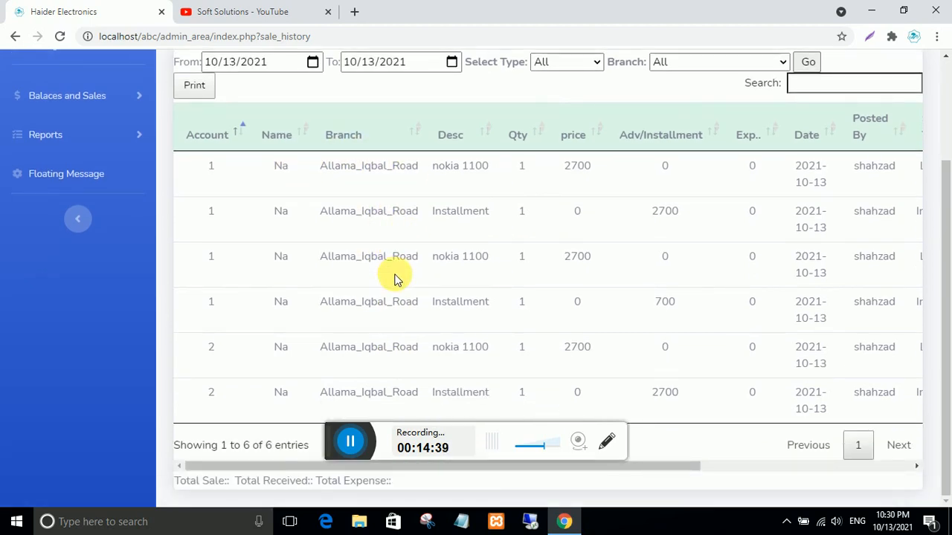
scroll(511, 386, "up", 2)
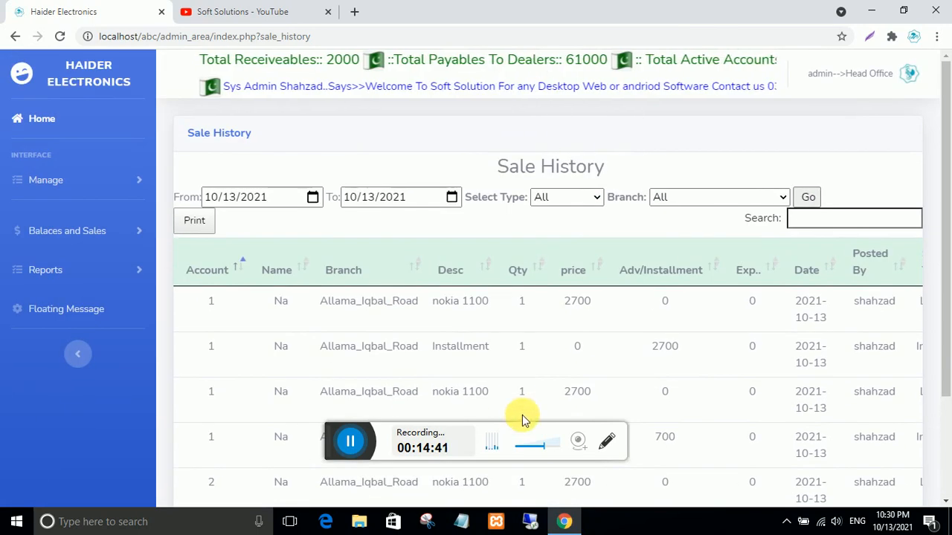
scroll(505, 491, "down", 1)
scroll(505, 488, "down", 2)
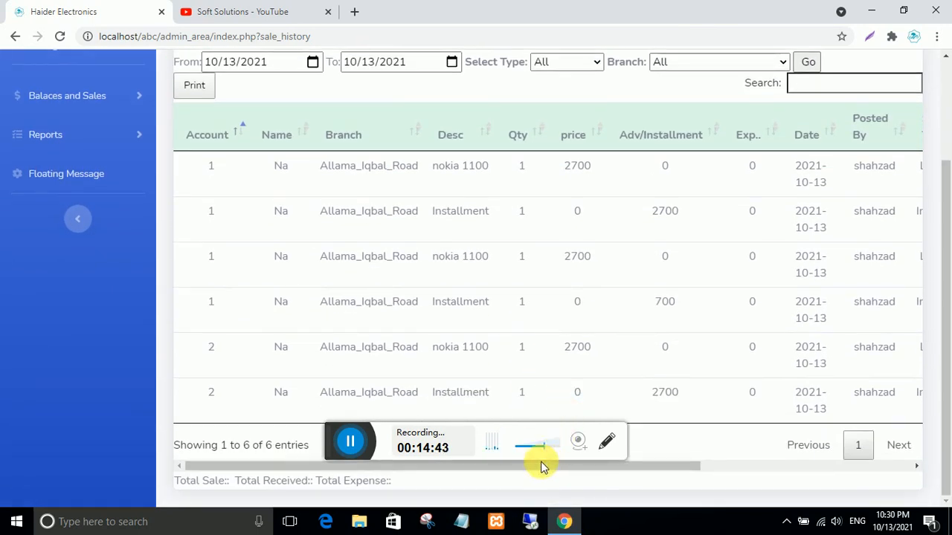
left_click_drag(543, 467, 833, 478)
scroll(803, 430, "up", 1)
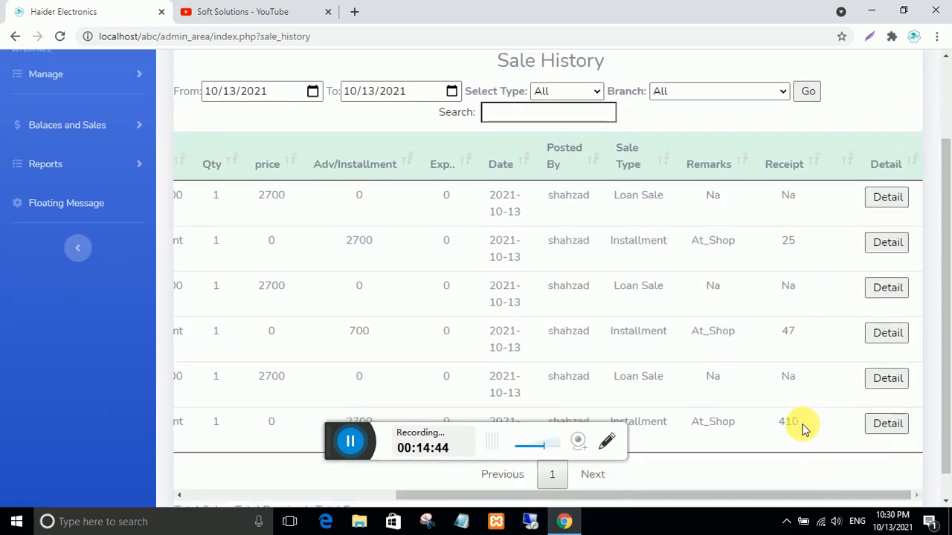
scroll(803, 429, "up", 1)
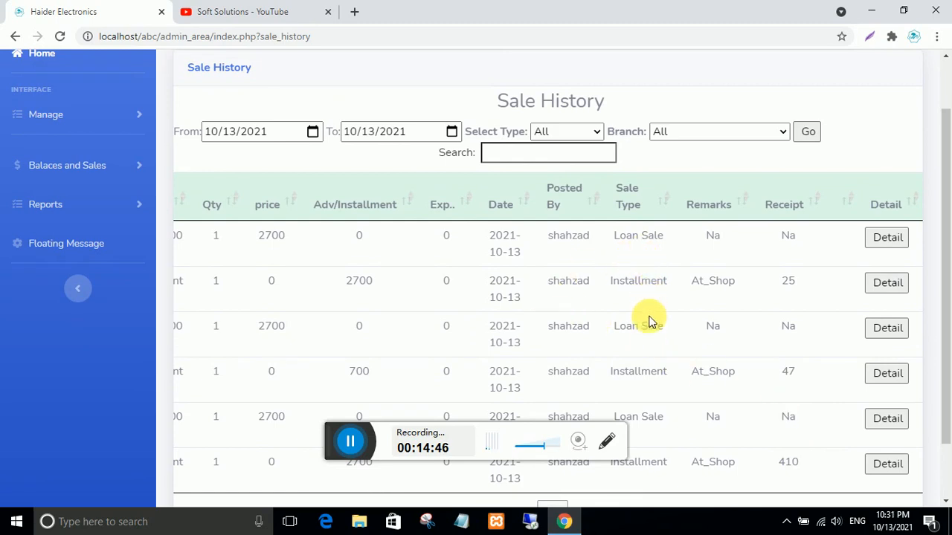
left_click_drag(667, 375, 598, 371)
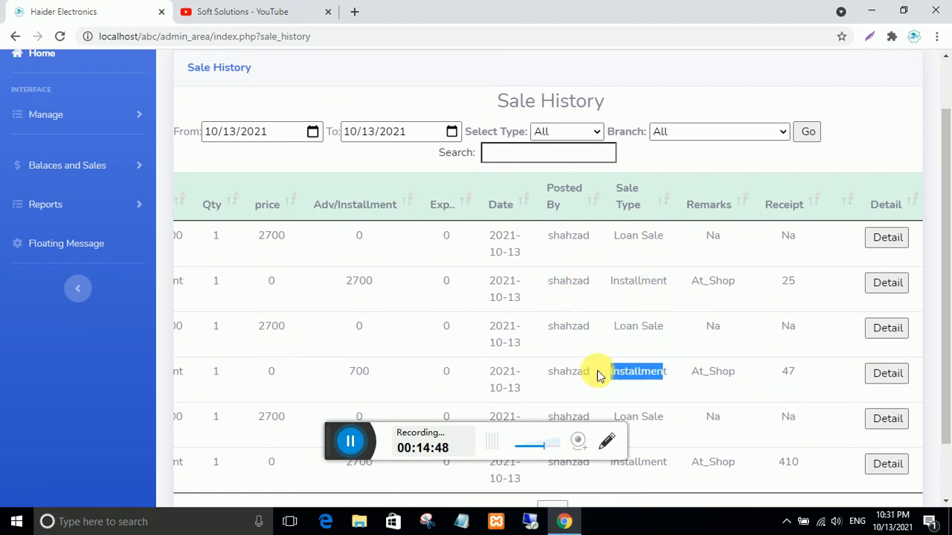
scroll(632, 394, "down", 2)
scroll(521, 309, "up", 3)
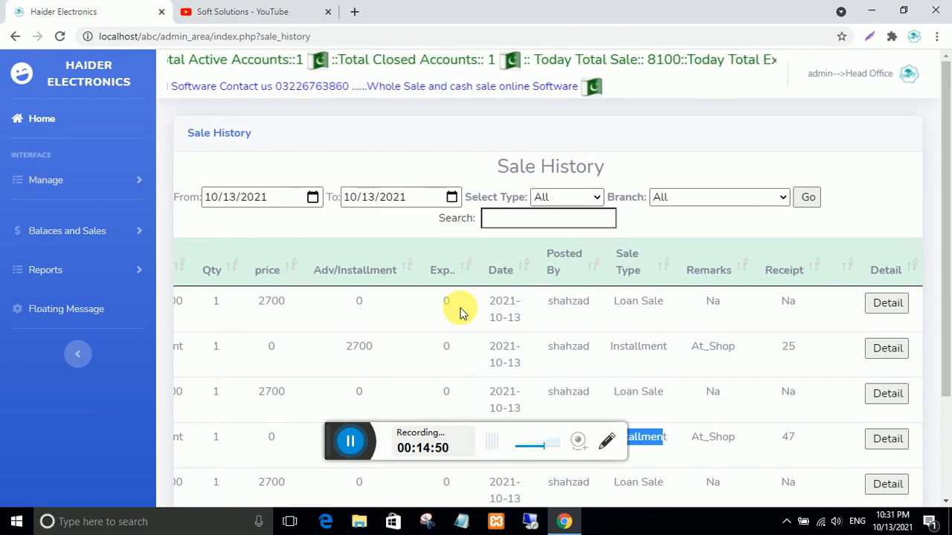
- Filter Sale History to Loan Sale, showing three nokia 1100 sales at 2700 each
left_click(569, 197)
left_click(572, 231)
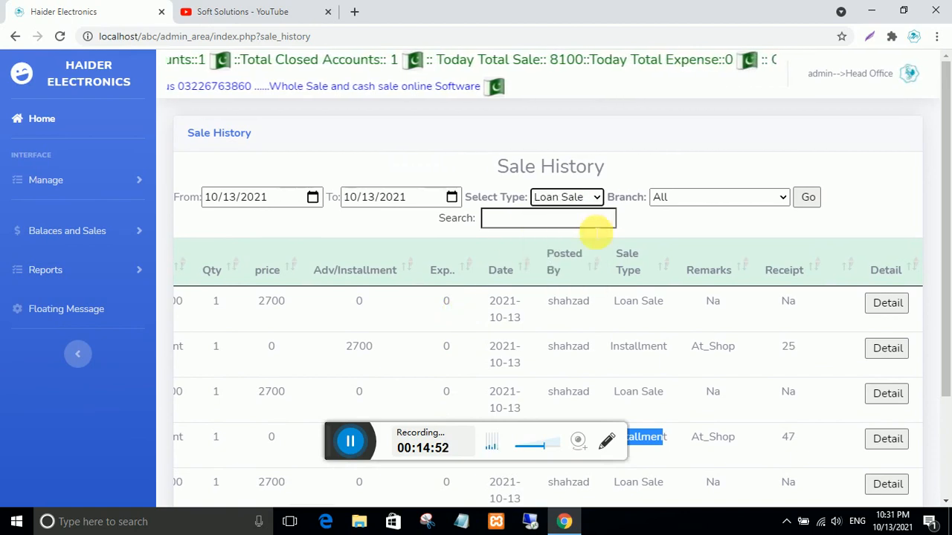
left_click(807, 197)
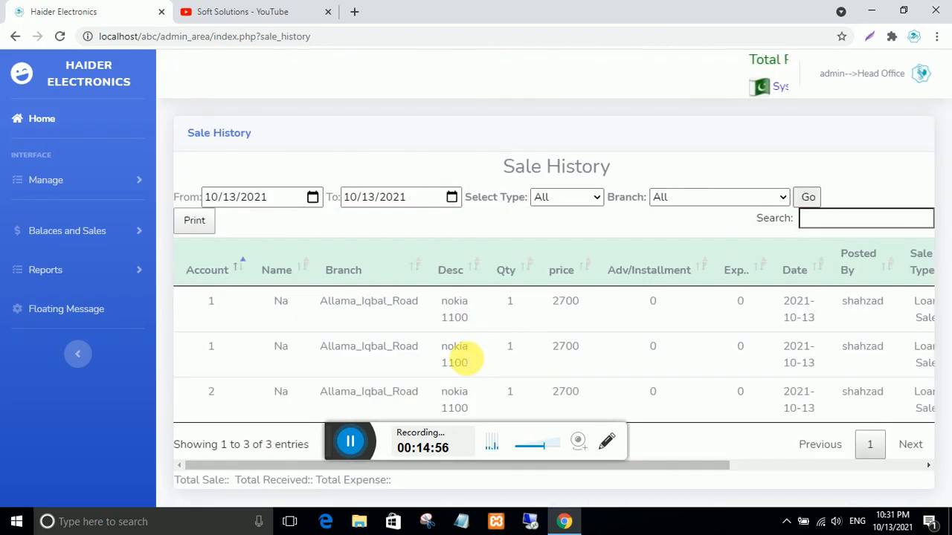
left_click(687, 197)
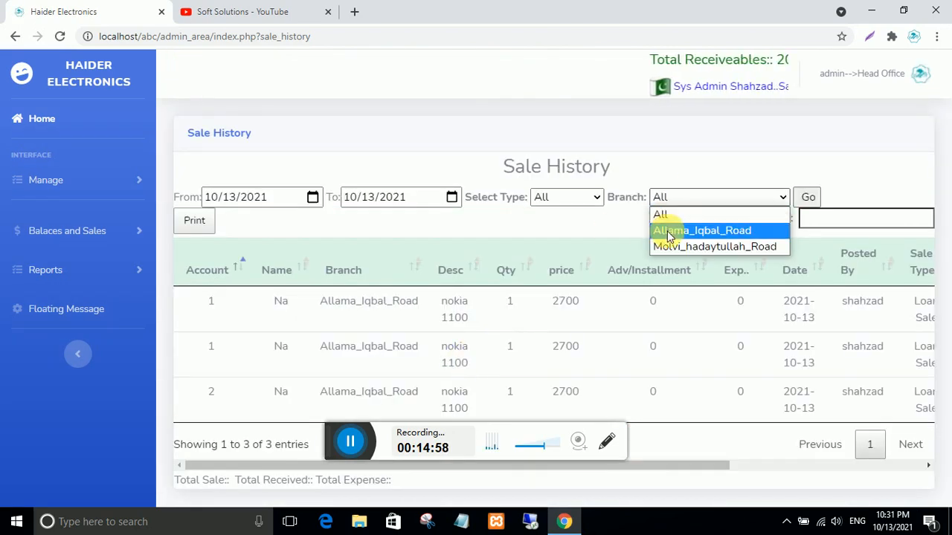
left_click(531, 231)
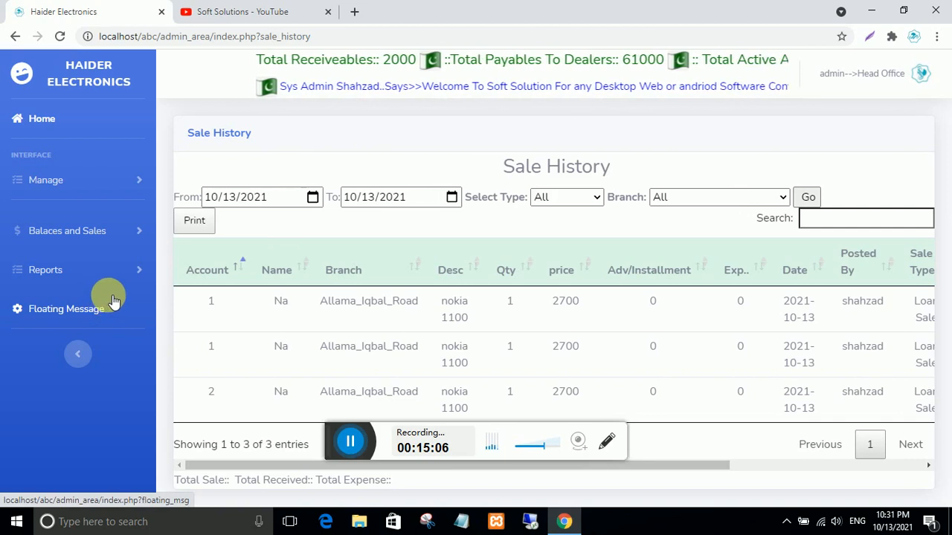
left_click(61, 186)
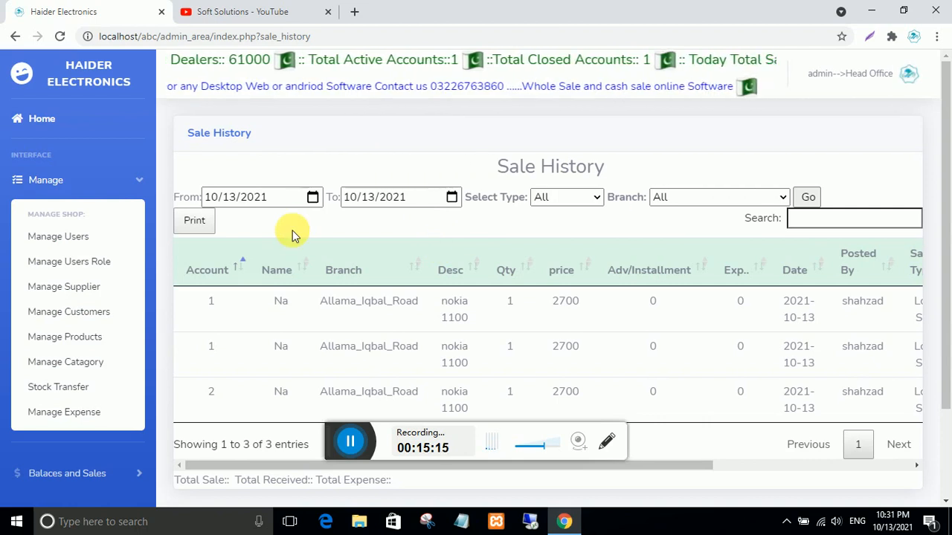
- Open Stock Transfer and start a Partial Transfer for the ceiling fan 22 inch at Lakar_mandi
left_click(59, 392)
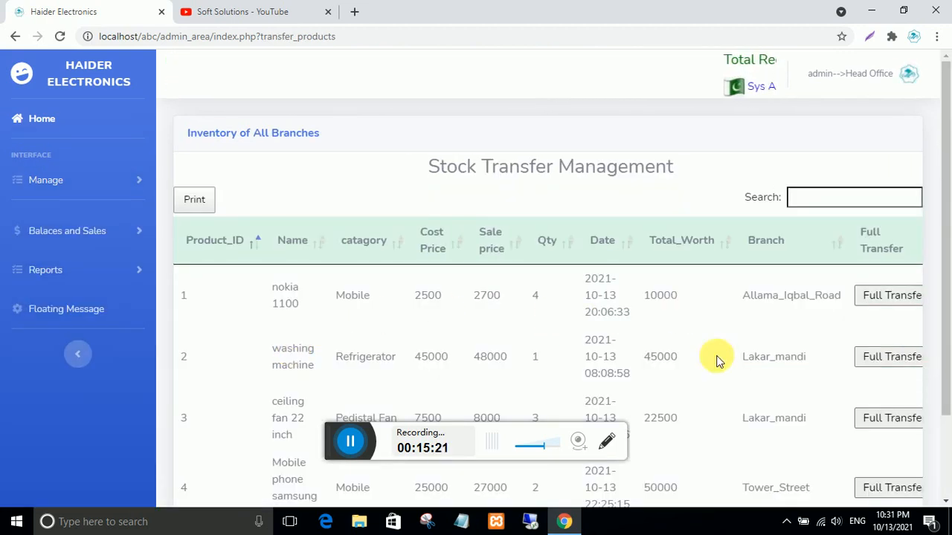
scroll(696, 375, "down", 2)
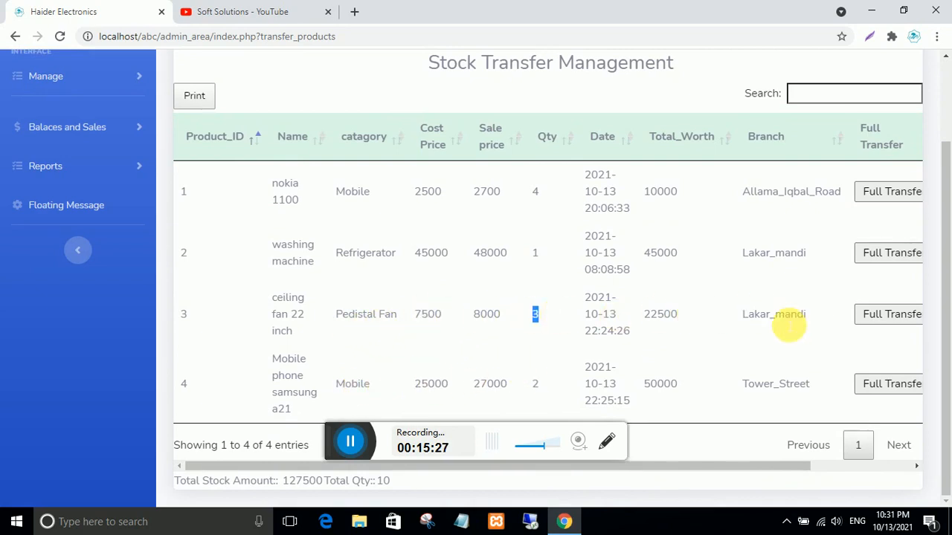
left_click_drag(812, 319, 738, 318)
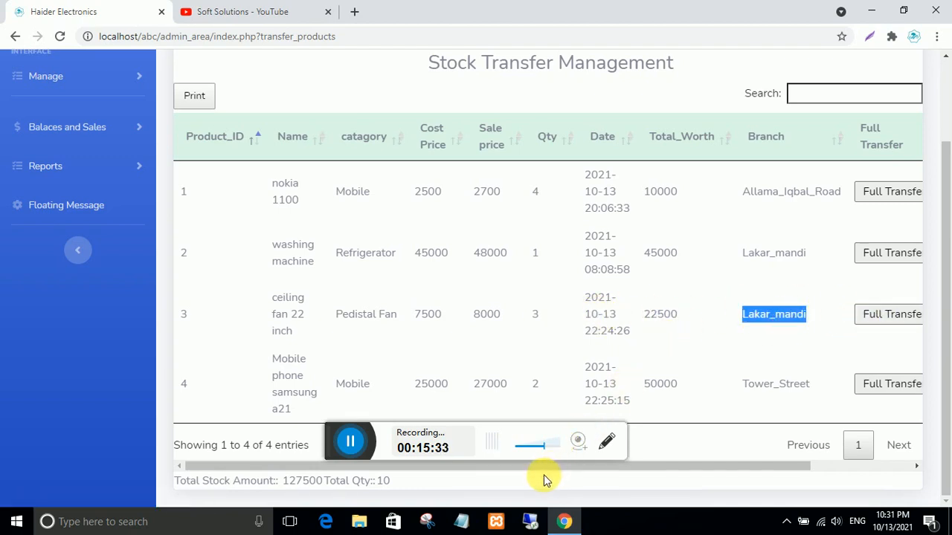
left_click_drag(545, 465, 647, 466)
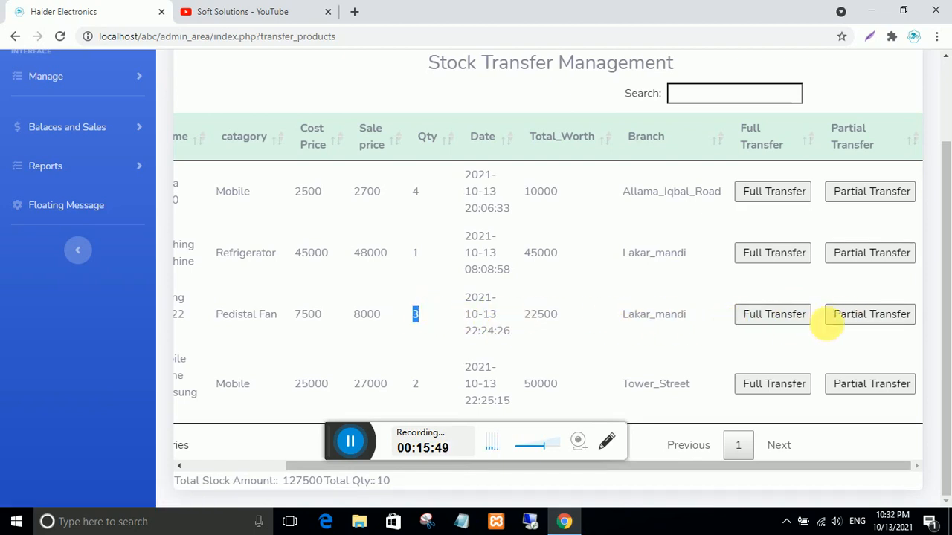
left_click(849, 315)
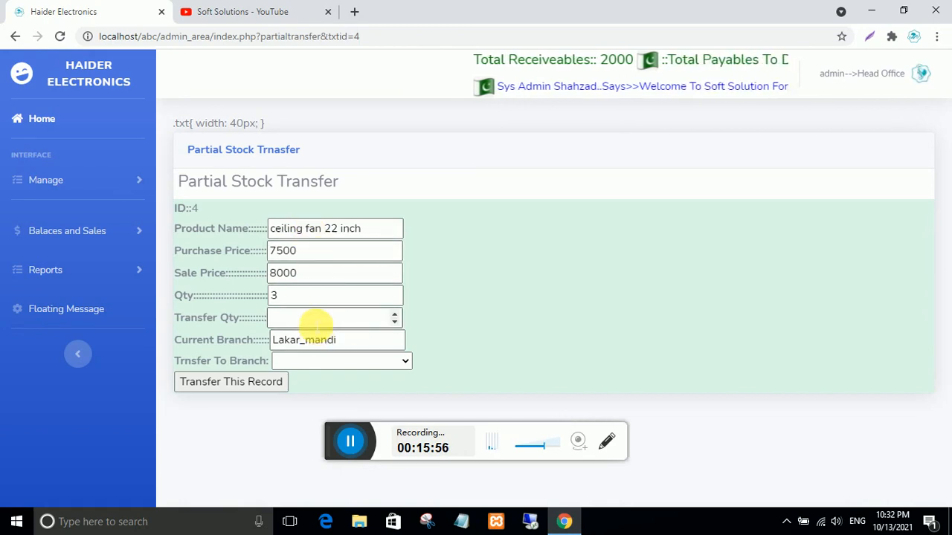
- Transfer 1 ceiling fan 22 inch to Allama_Iqbal_Road and confirm the success message
left_click(316, 320)
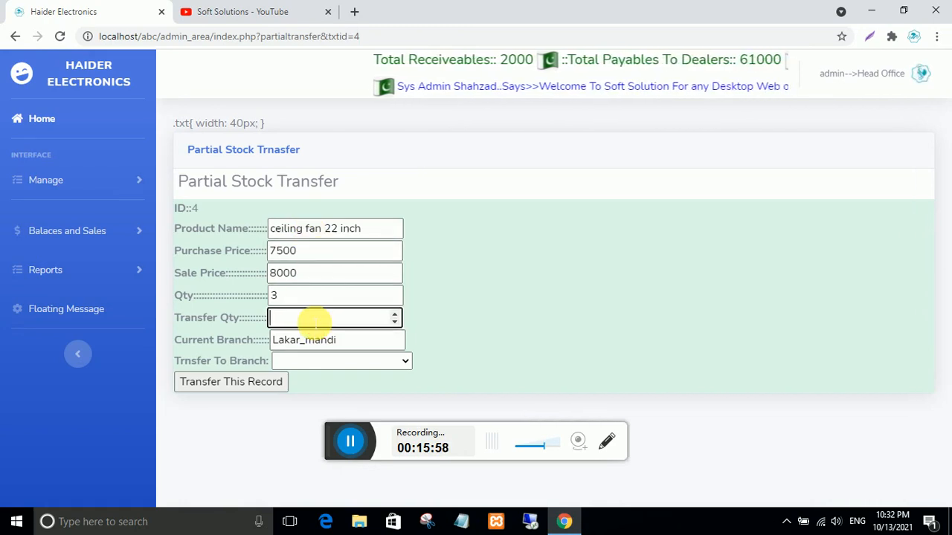
type("1")
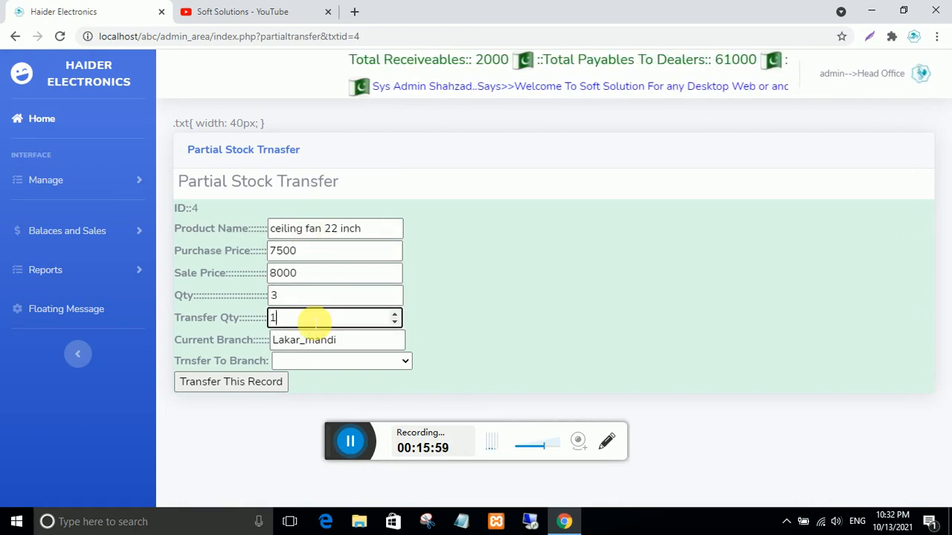
left_click(403, 363)
left_click(351, 392)
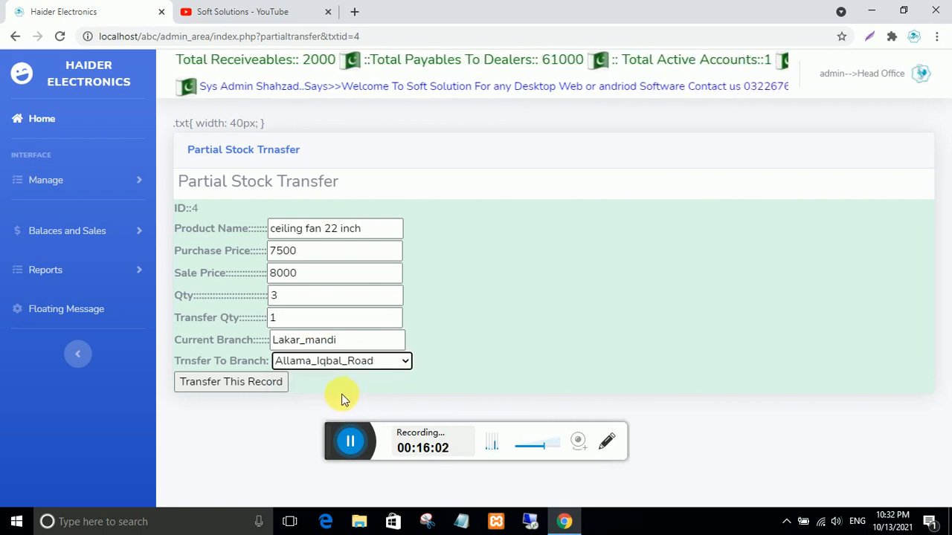
left_click(251, 389)
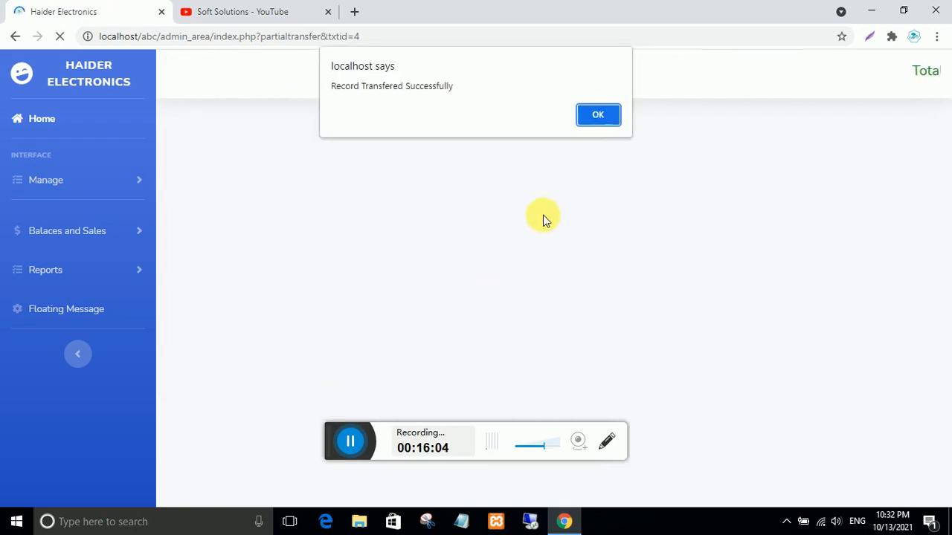
left_click(597, 118)
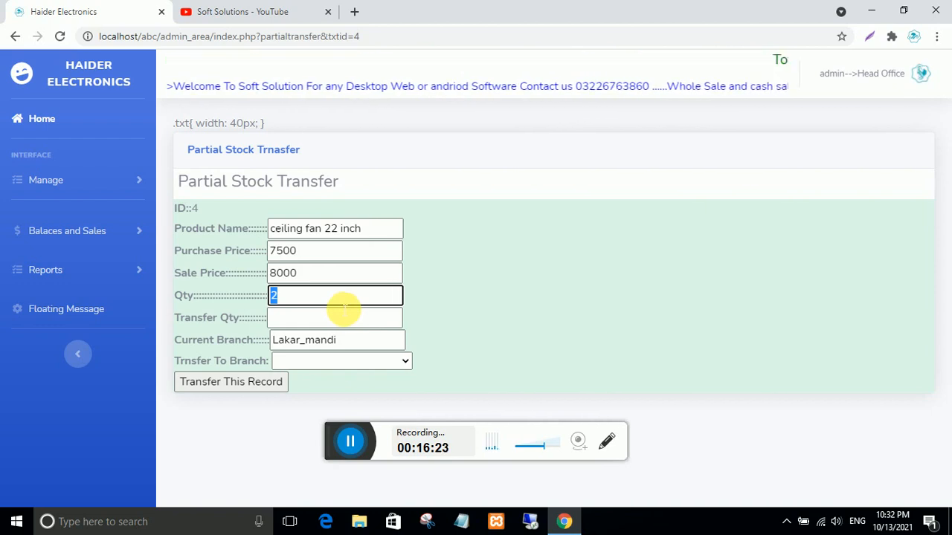
left_click(920, 73)
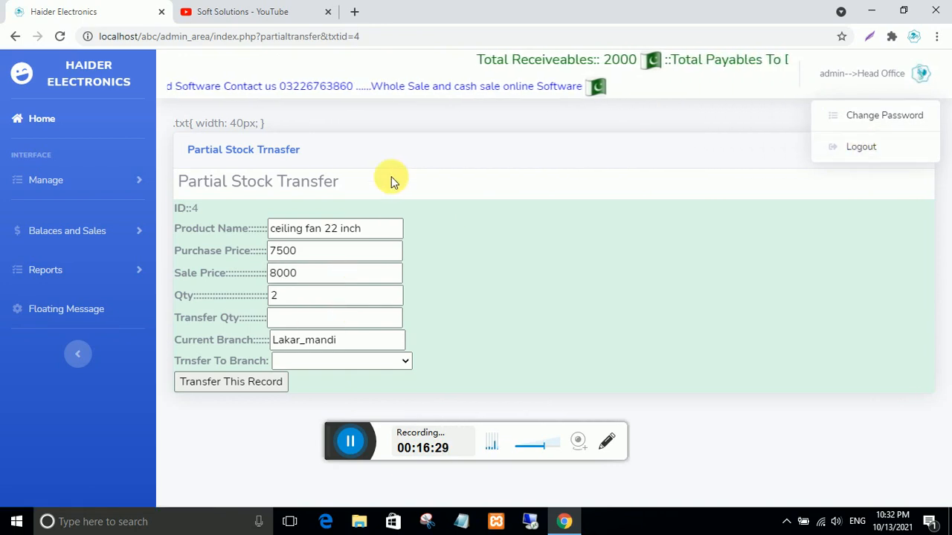
- Log out and sign back in with the saved manager username and password, declining Chrome's password prompts
left_click(866, 147)
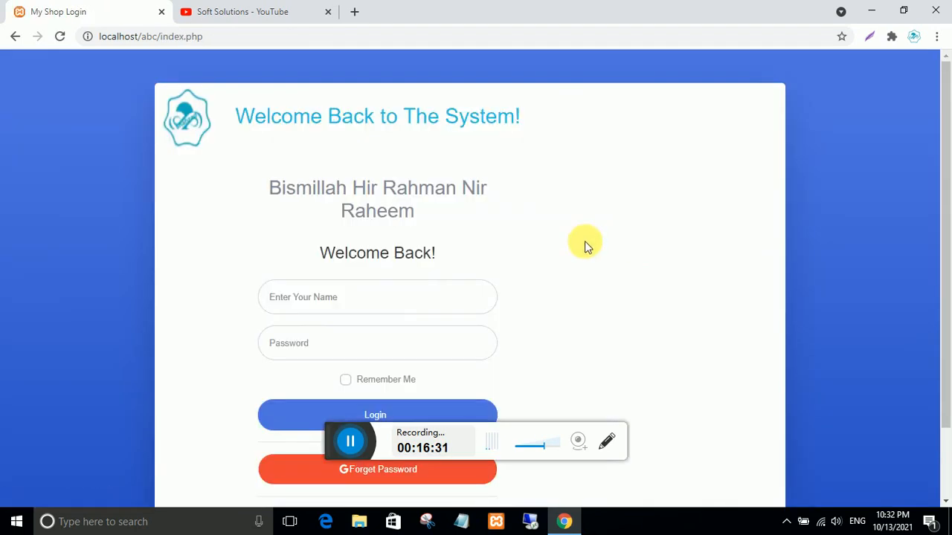
left_click(310, 313)
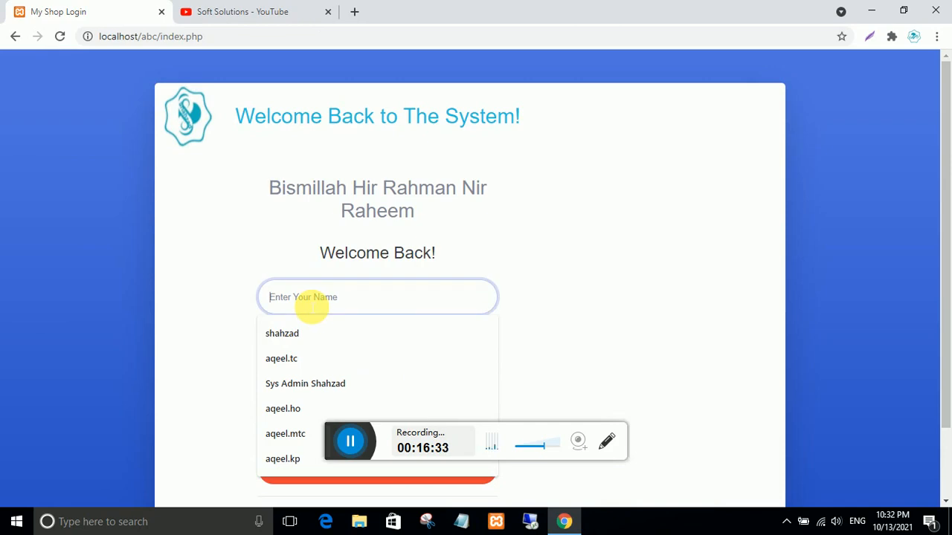
left_click(297, 333)
left_click(289, 343)
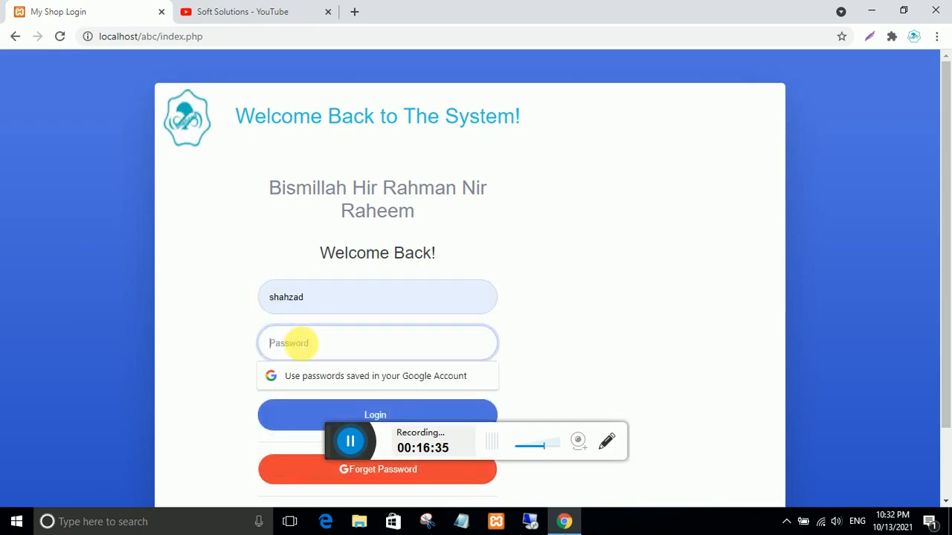
type("123")
key("Return")
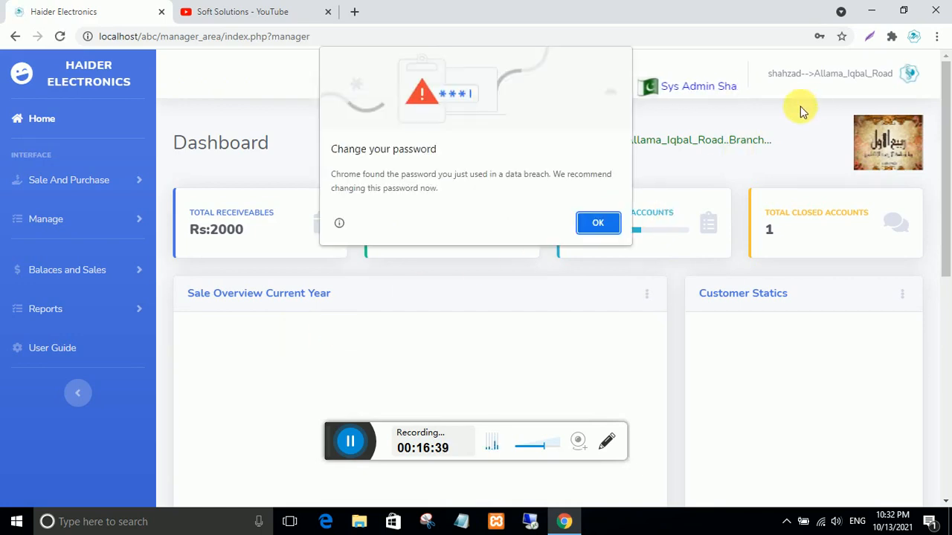
left_click(598, 224)
left_click(807, 263)
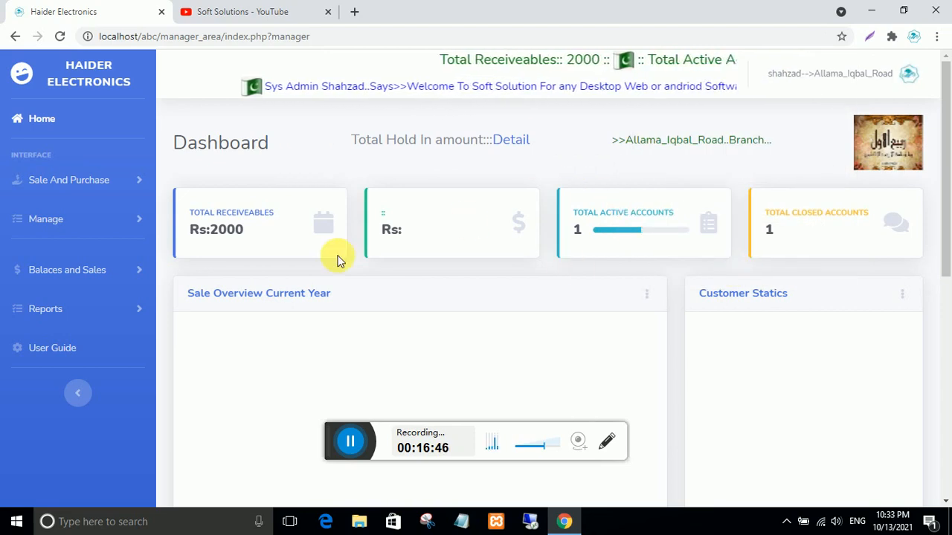
scroll(309, 256, "down", 1)
scroll(310, 255, "down", 5)
scroll(310, 256, "up", 6)
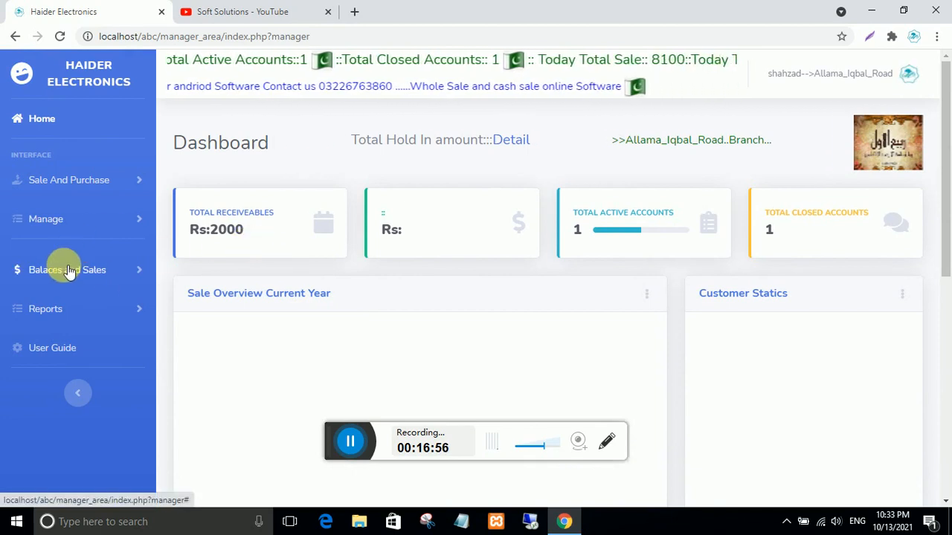
- Open Manage Products to view nokia 1100 (qty 4) and ceiling fan 22 inch (qty 1)
left_click(64, 220)
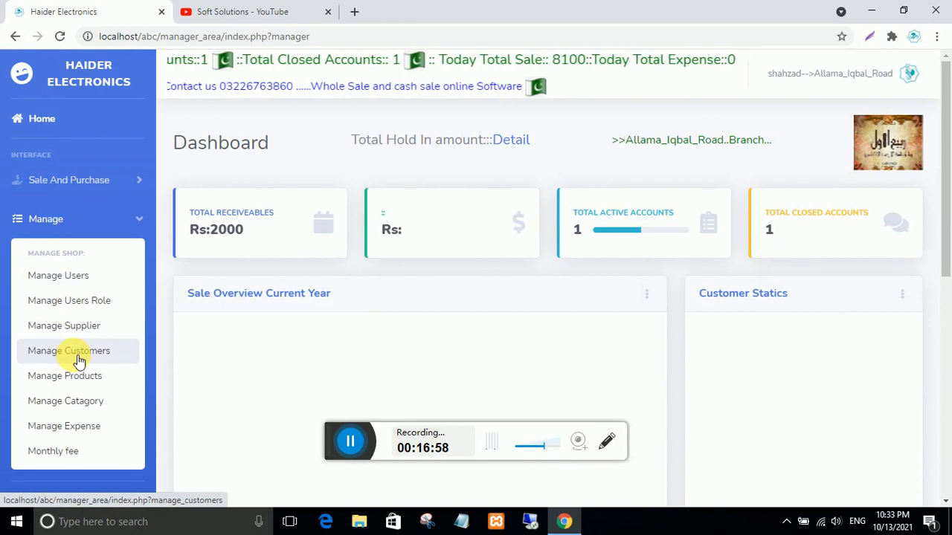
left_click(89, 376)
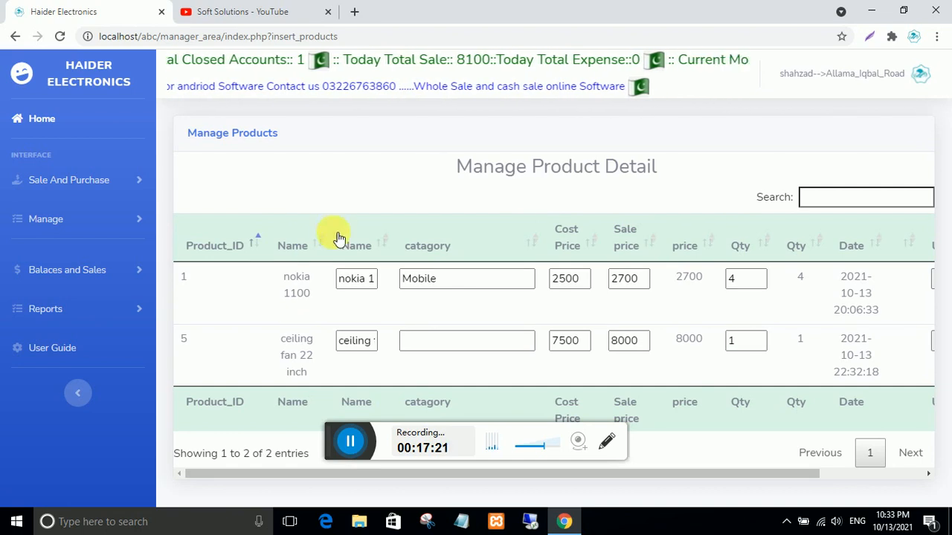
left_click(36, 186)
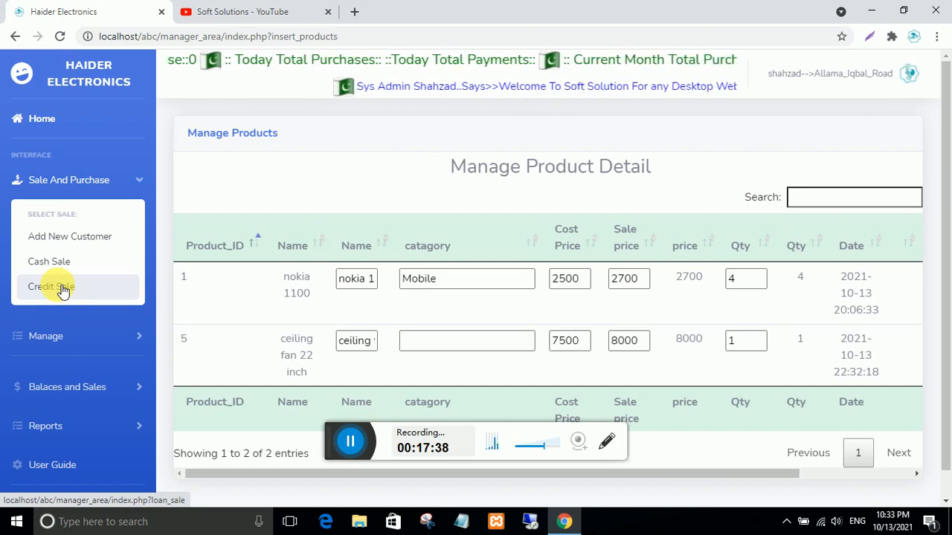
- Open the Add Opening Balance form for a new customer
left_click(64, 238)
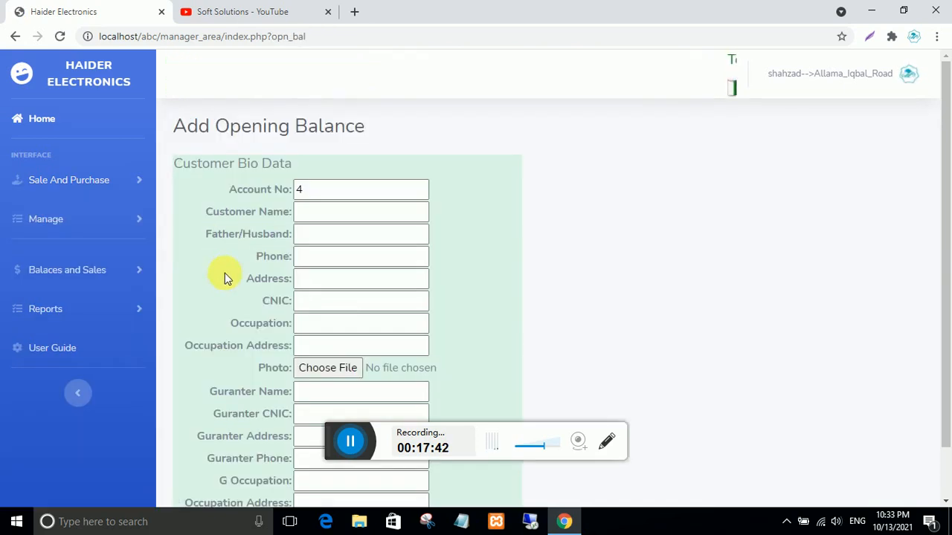
scroll(302, 226, "down", 1)
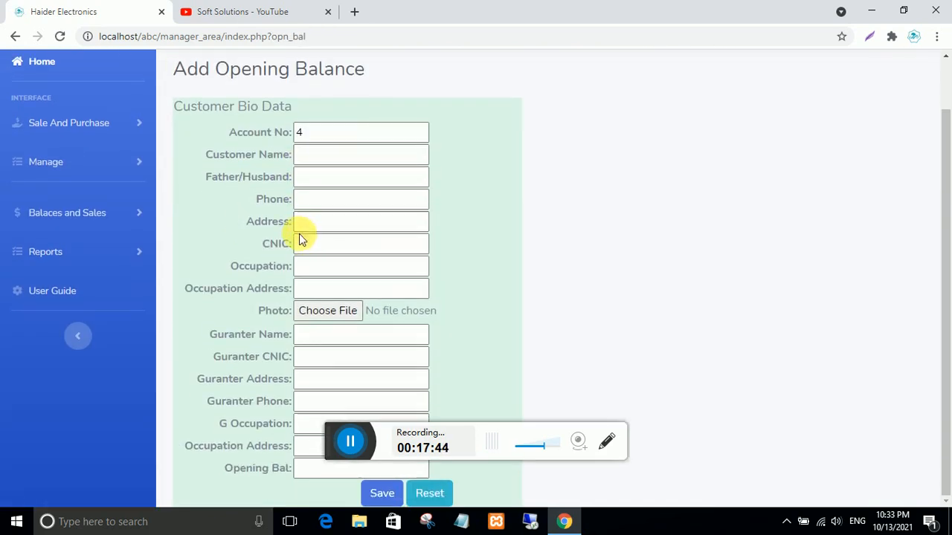
scroll(305, 238, "up", 1)
left_click(322, 192)
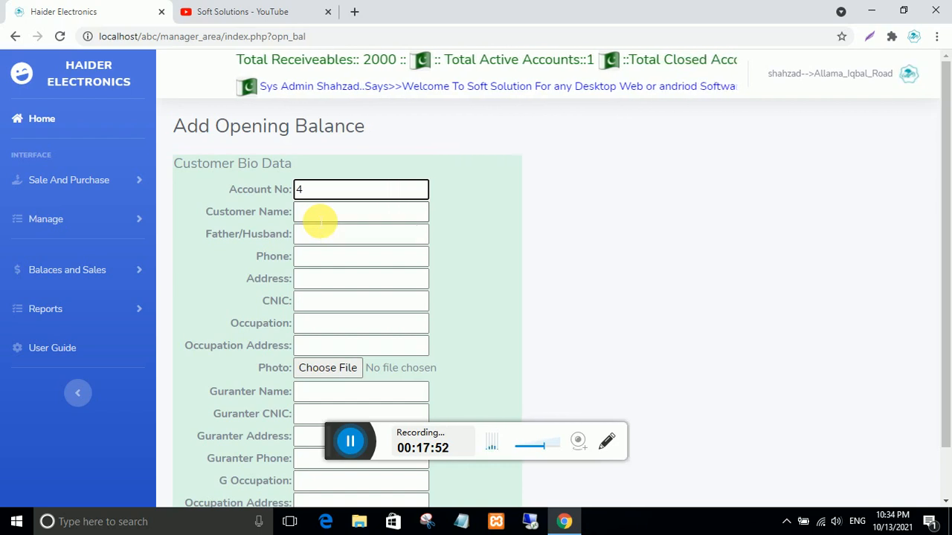
scroll(318, 221, "down", 1)
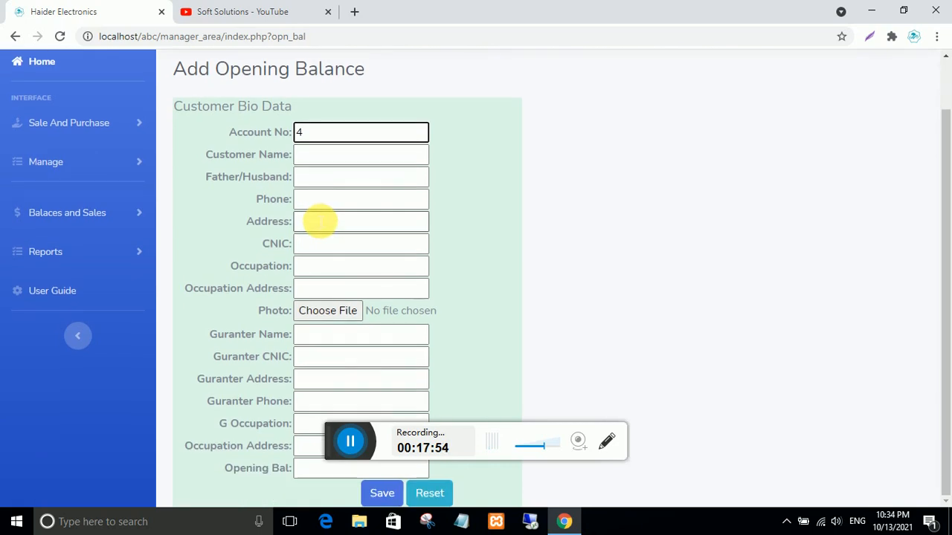
- Enter the customer's name, na for Father/Husband and Address, and 00 for CNIC
left_click(325, 155)
type("a")
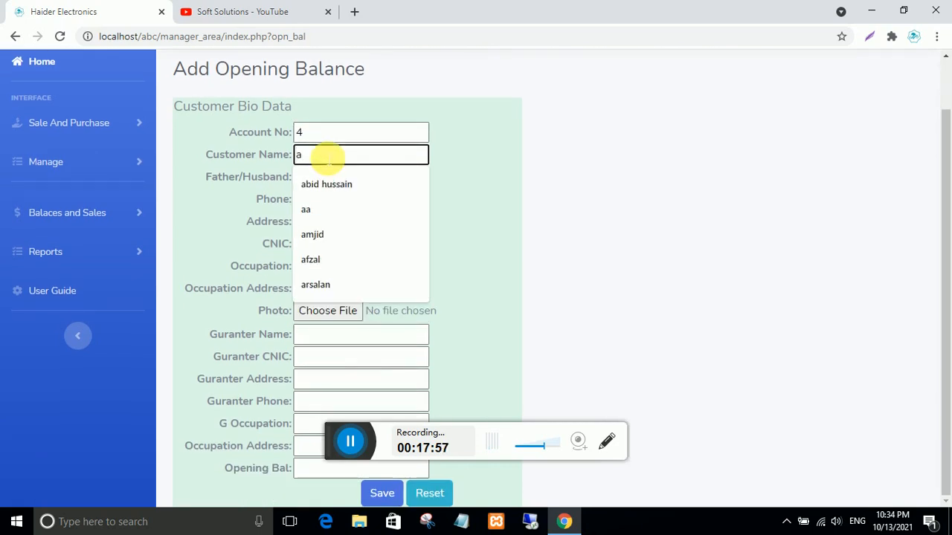
type("b")
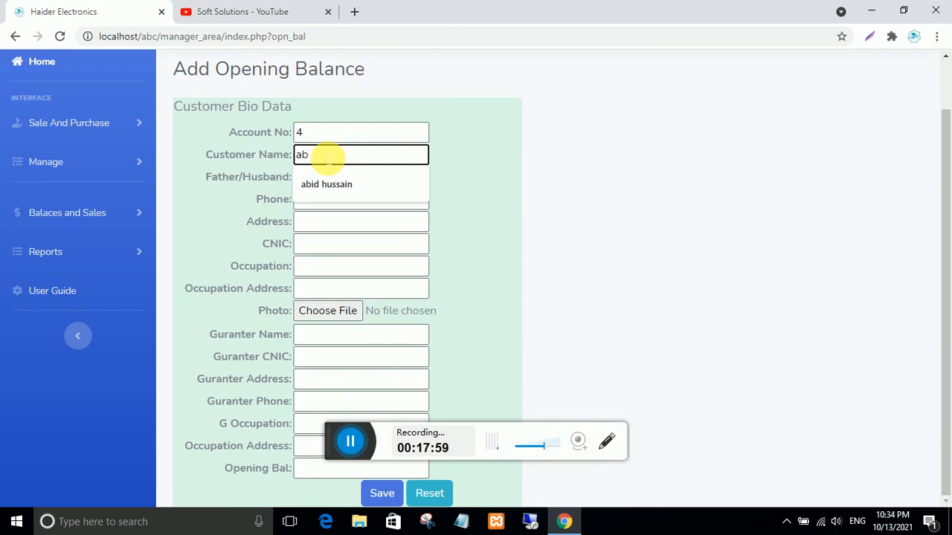
key("BackSpace")
key("BackSpace")
type("abid electronics")
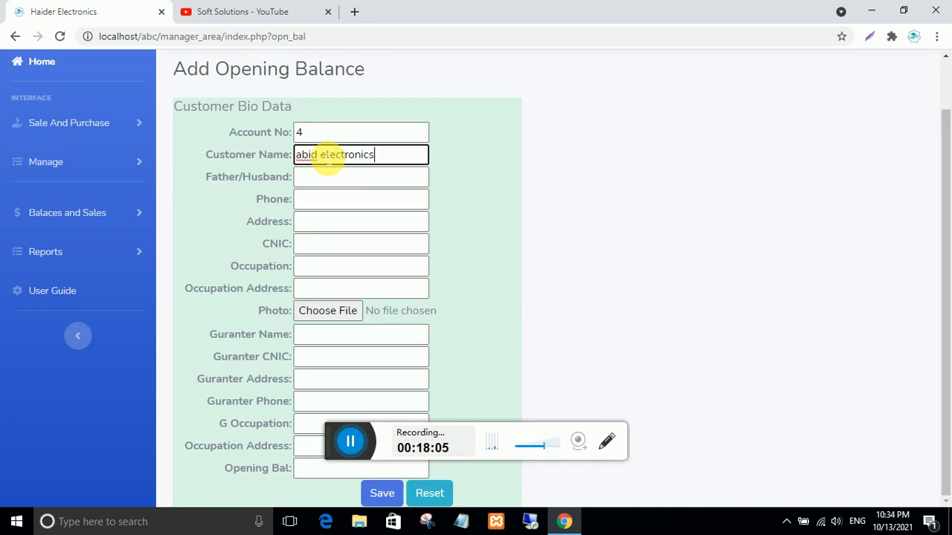
left_click(331, 178)
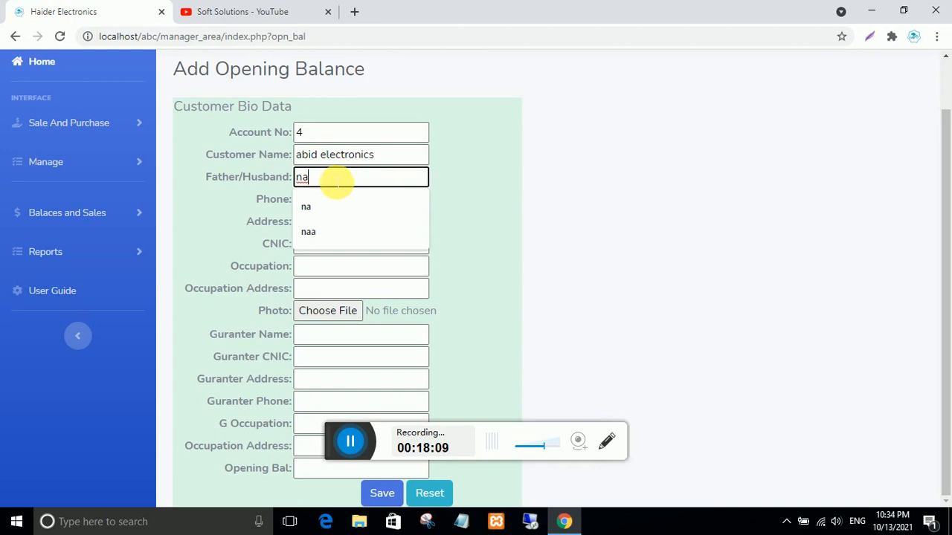
type("na")
left_click(372, 203)
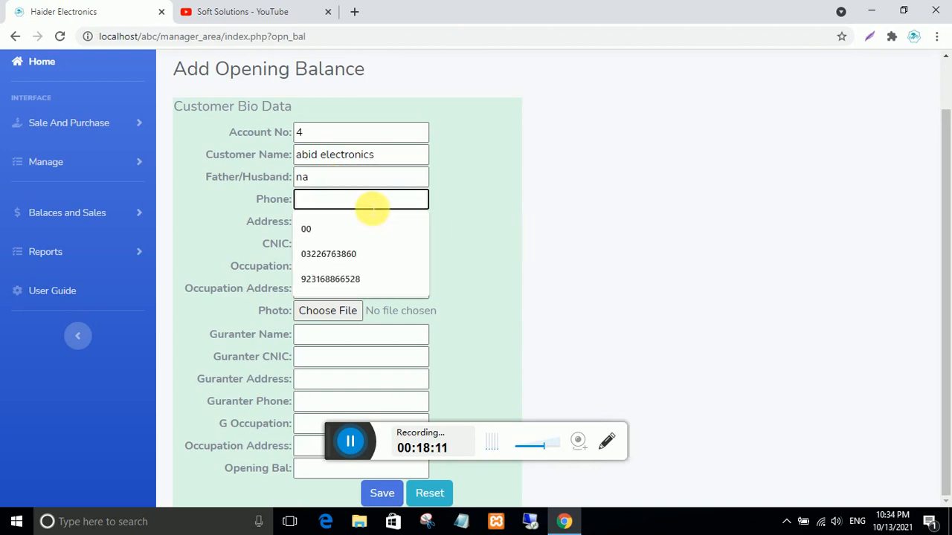
left_click(341, 230)
left_click(344, 231)
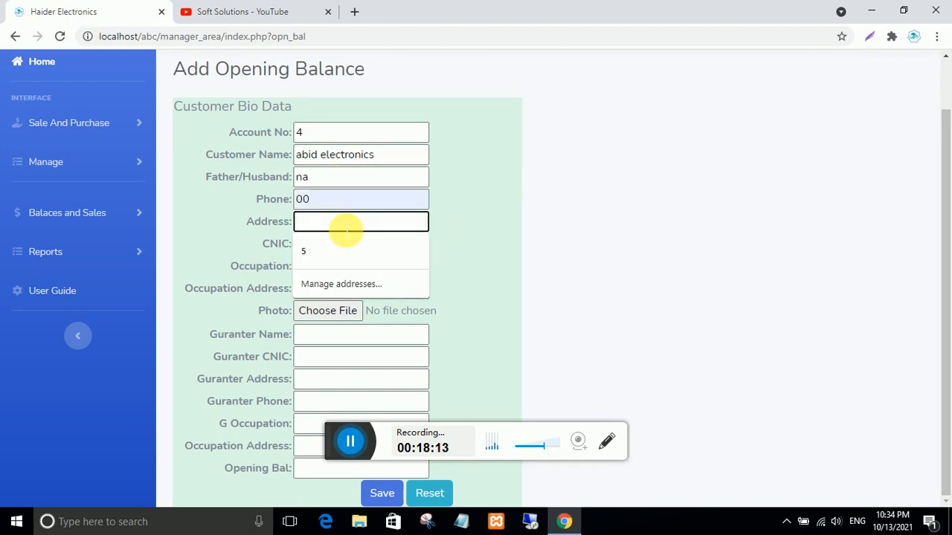
type("na")
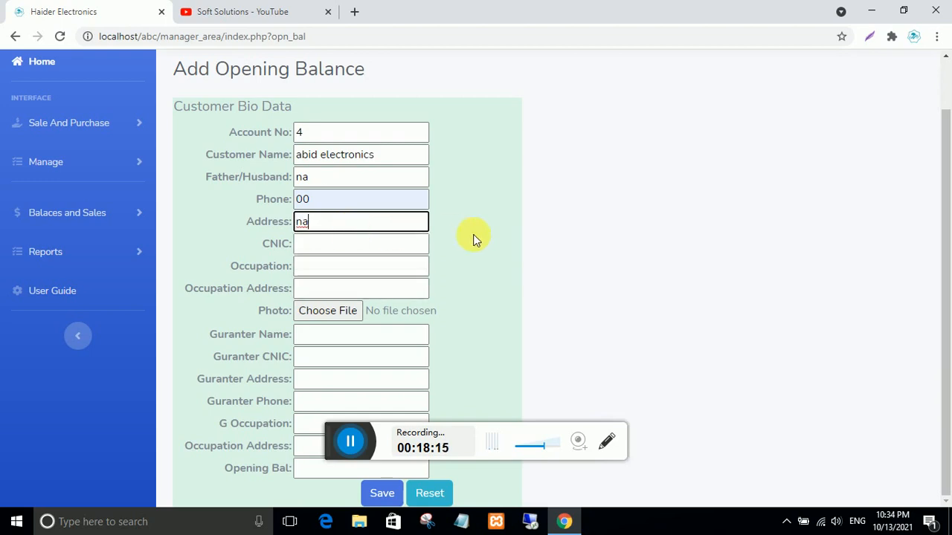
left_click(339, 250)
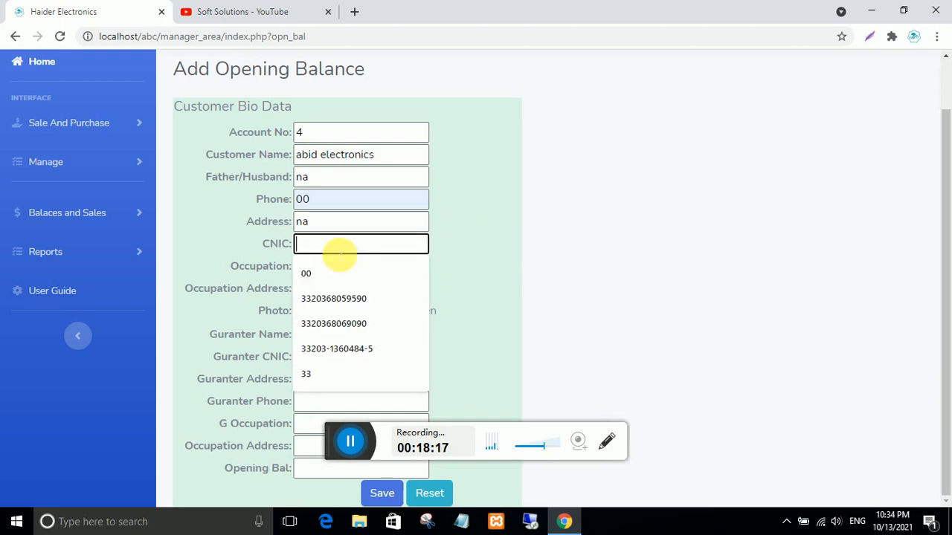
type("00")
- Set Occupation na, Occupation Address baa, and guarantor name na, CNIC 00, address na, phone 00
left_click(344, 269)
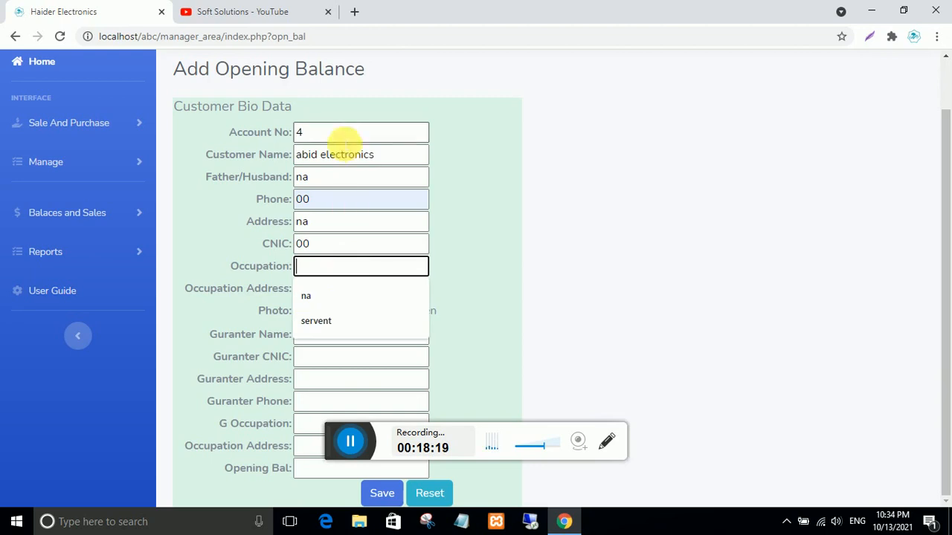
type("na")
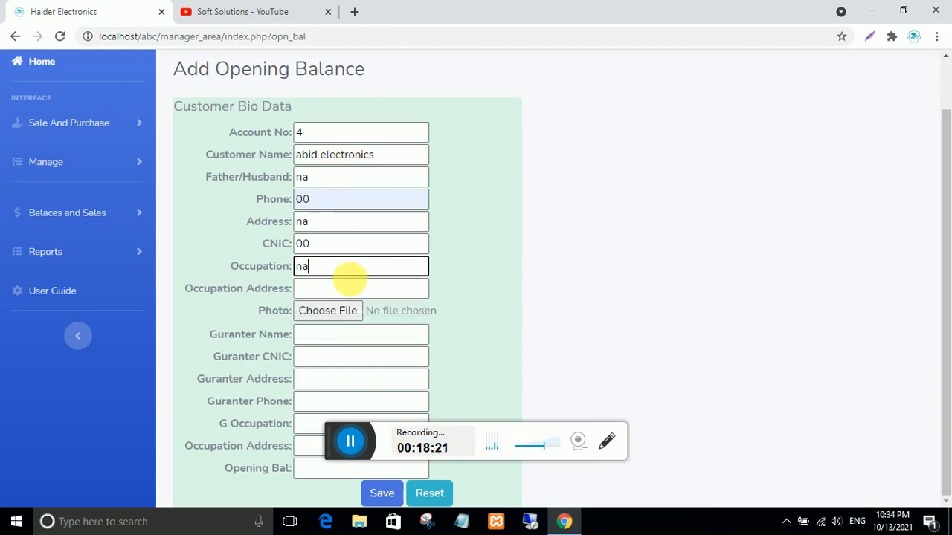
left_click(340, 292)
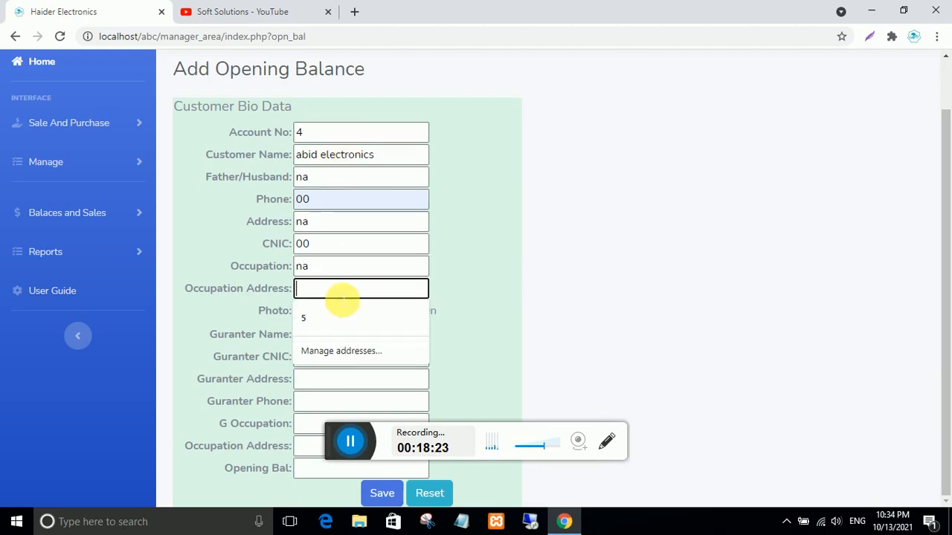
type("b")
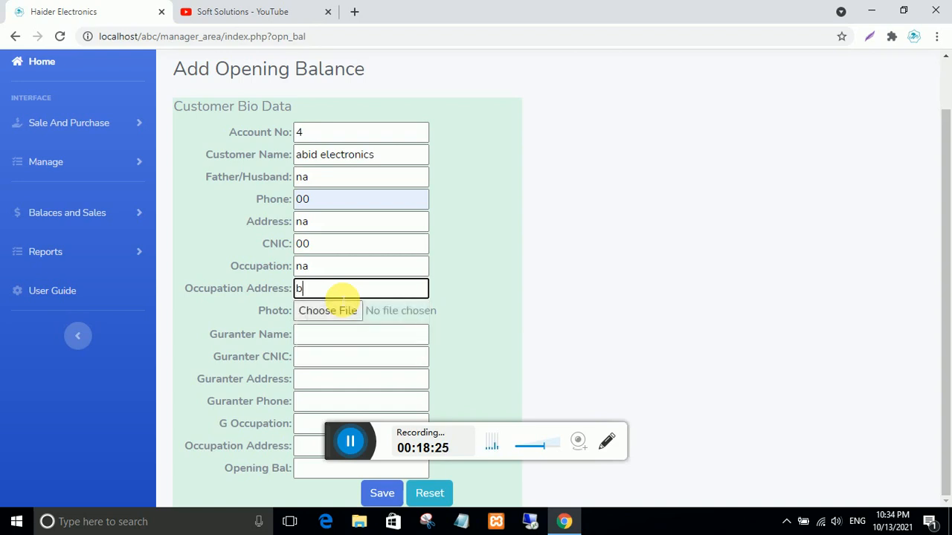
type("aa")
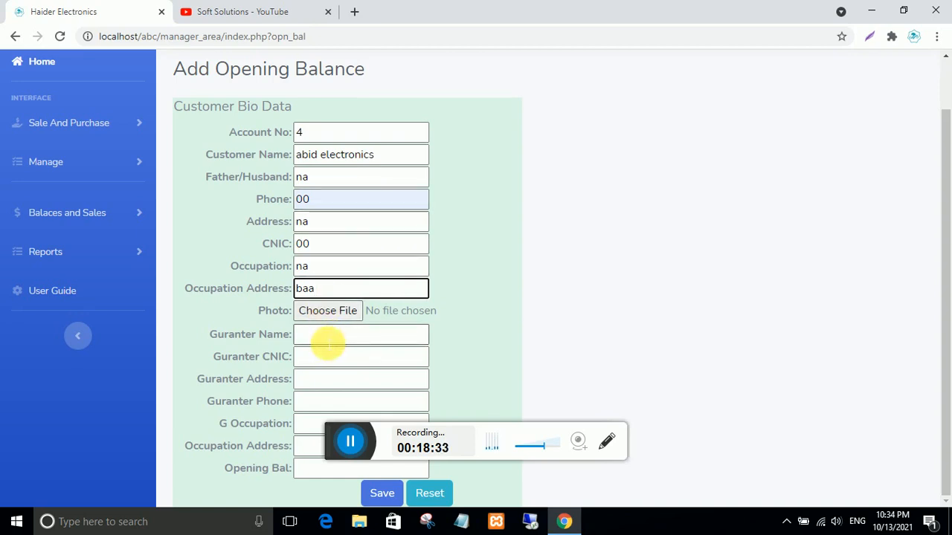
left_click(328, 338)
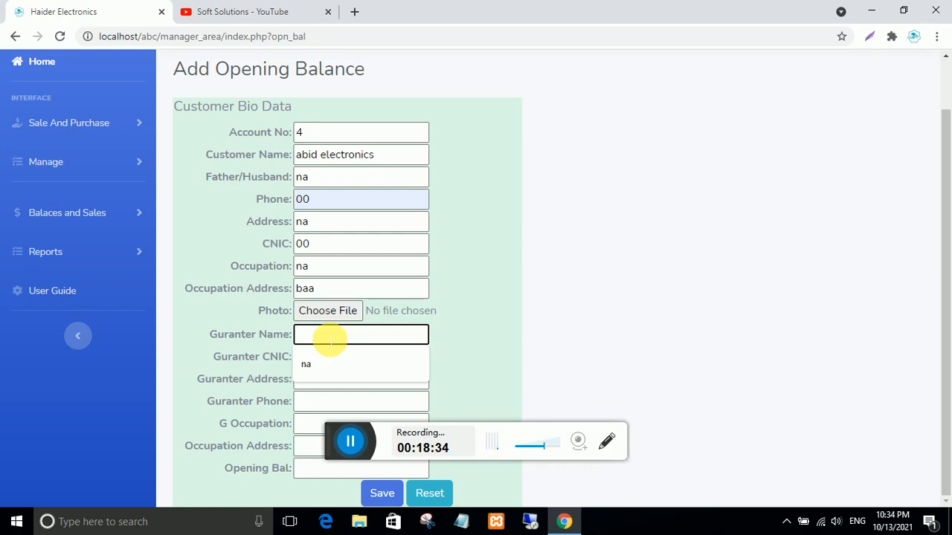
type("na")
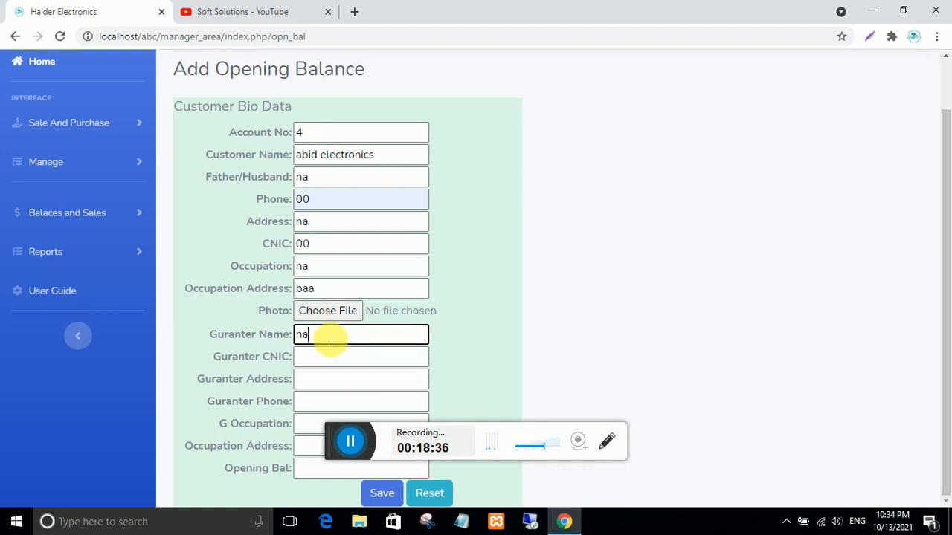
left_click(325, 360)
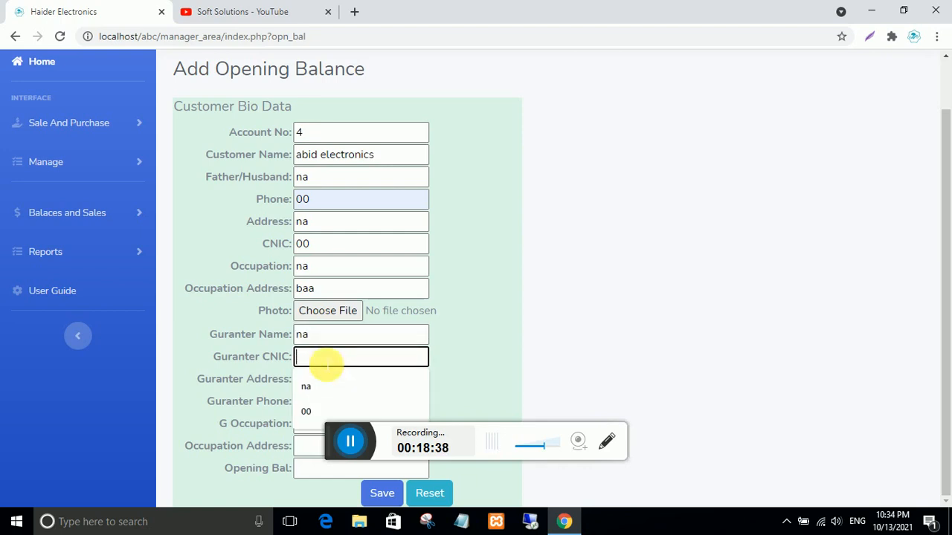
type("00")
left_click(329, 380)
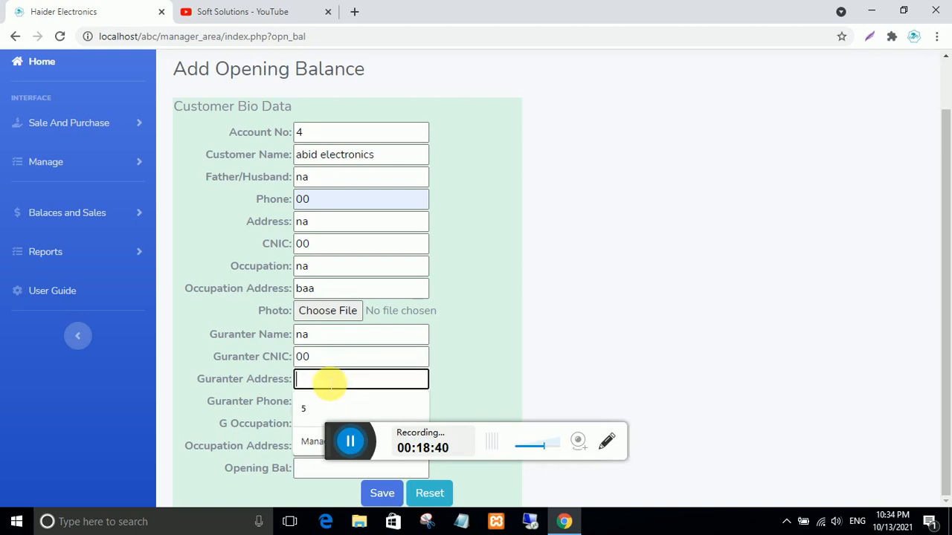
type("na")
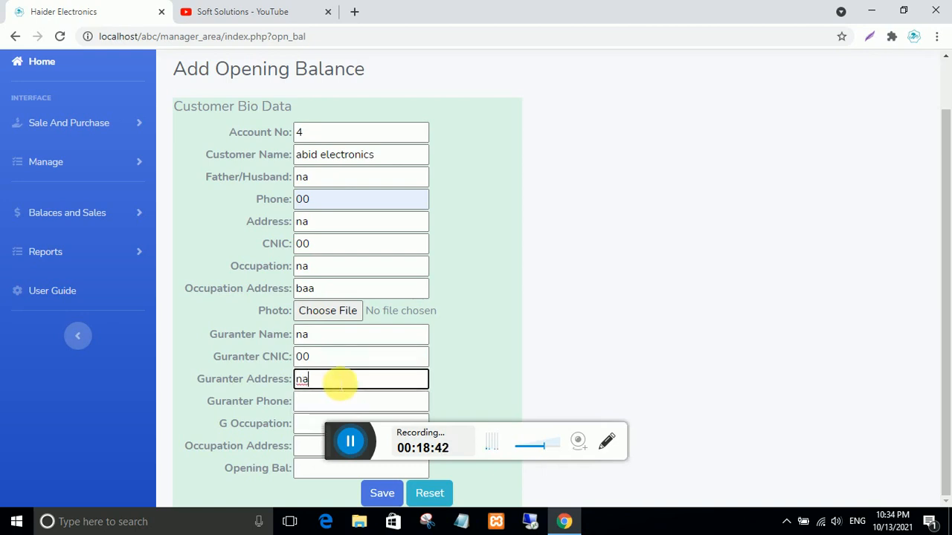
left_click(322, 402)
type("00")
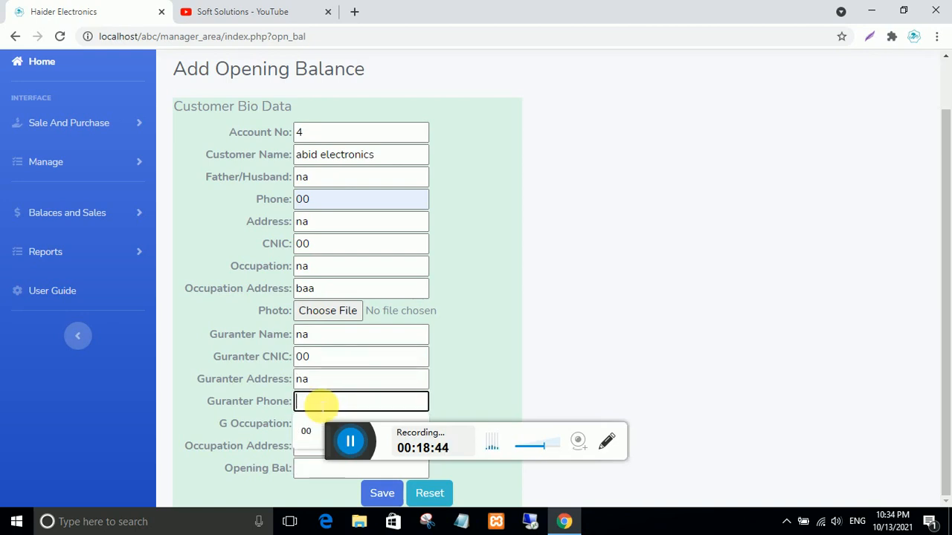
- Fill the guarantor's occupation and occupation address with na
scroll(614, 358, "up", 1)
scroll(607, 357, "down", 1)
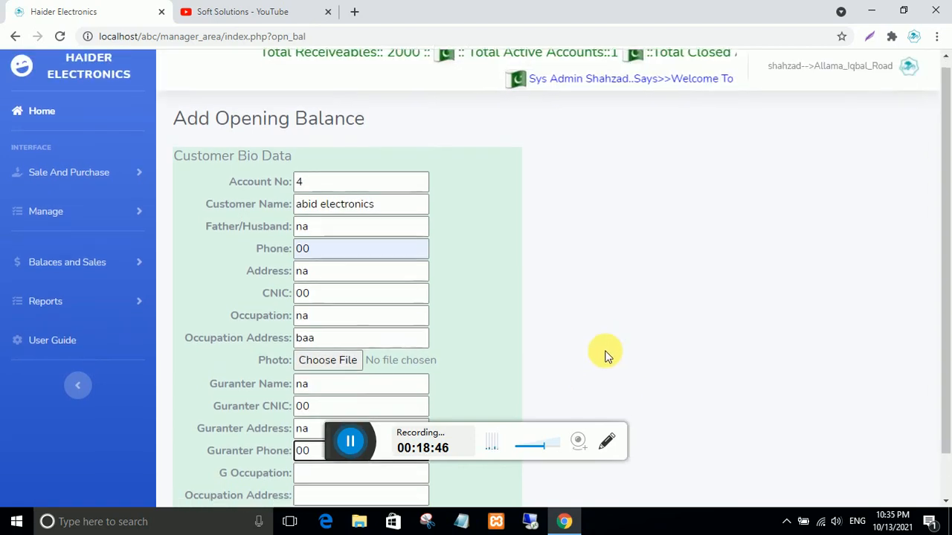
scroll(605, 357, "up", 1)
left_click(329, 482)
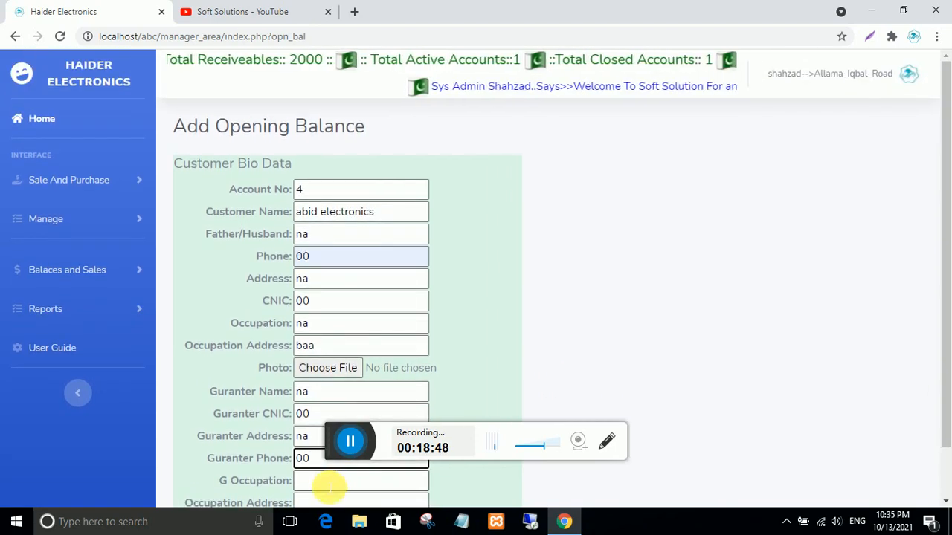
type("na")
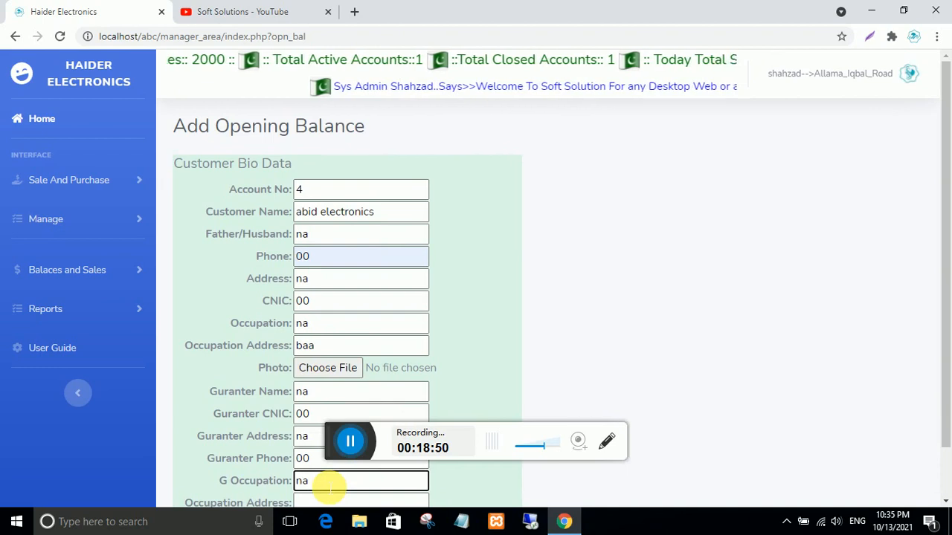
scroll(328, 484, "down", 1)
left_click(306, 448)
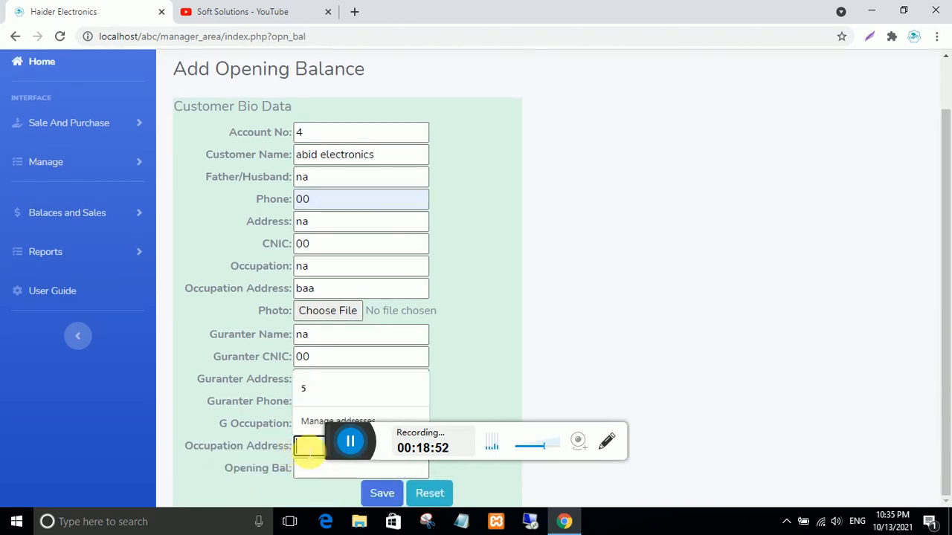
type("na")
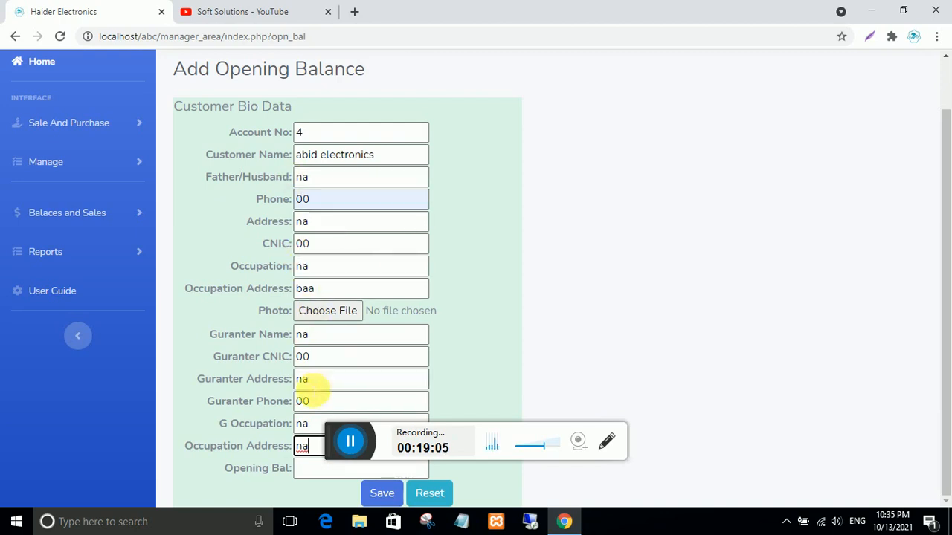
left_click(312, 471)
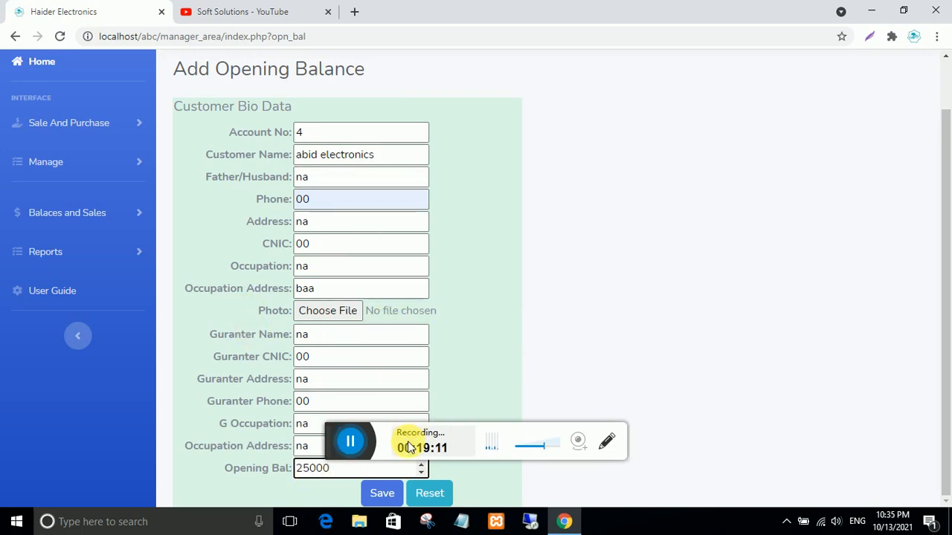
- Save the opening-balance customer and open the Active Customers list
left_click(391, 495)
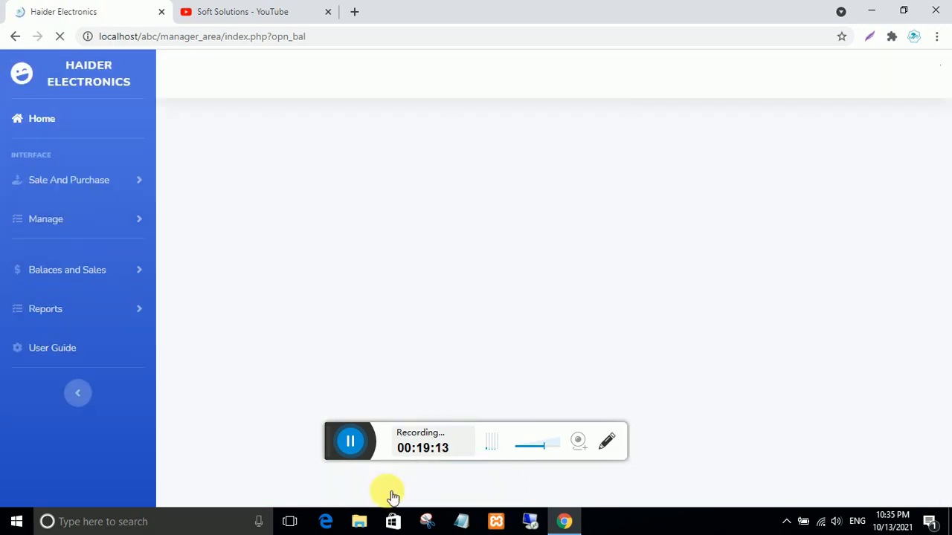
left_click(597, 116)
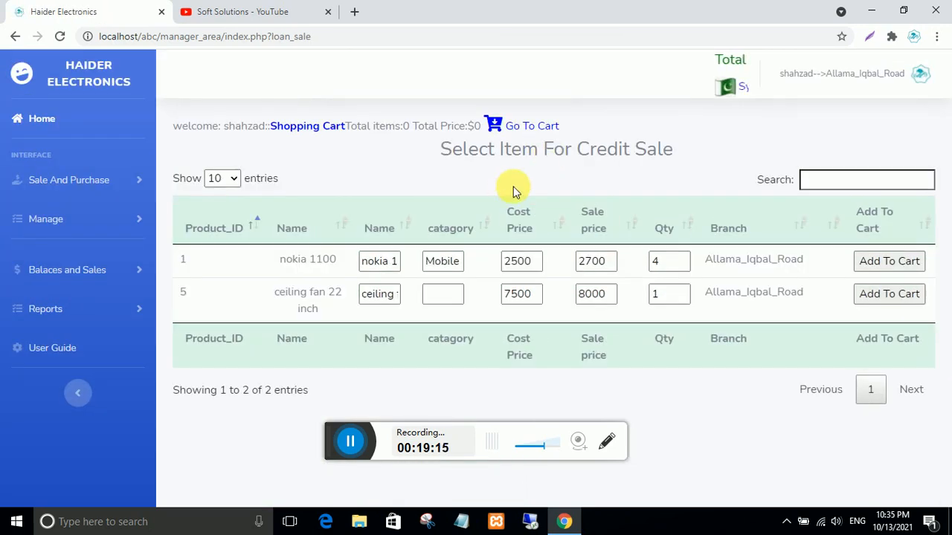
left_click(74, 272)
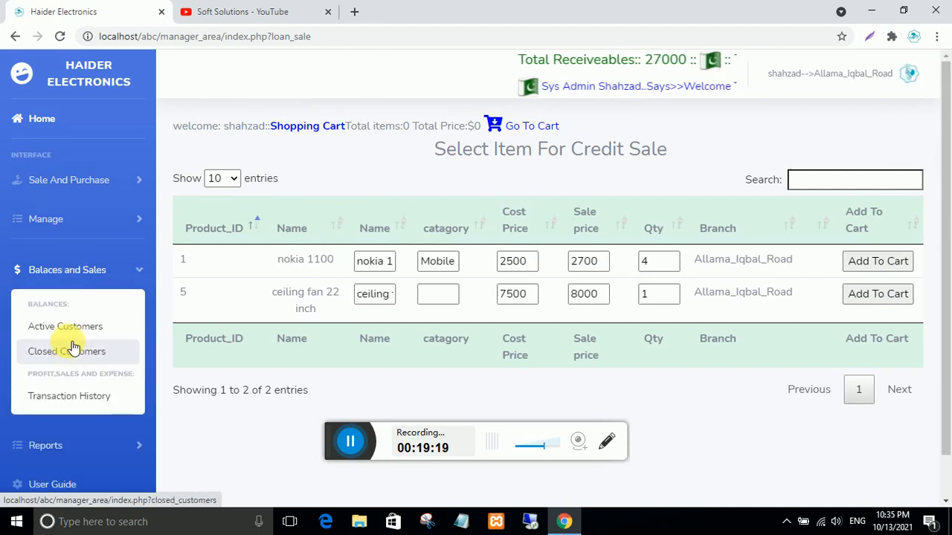
left_click(69, 324)
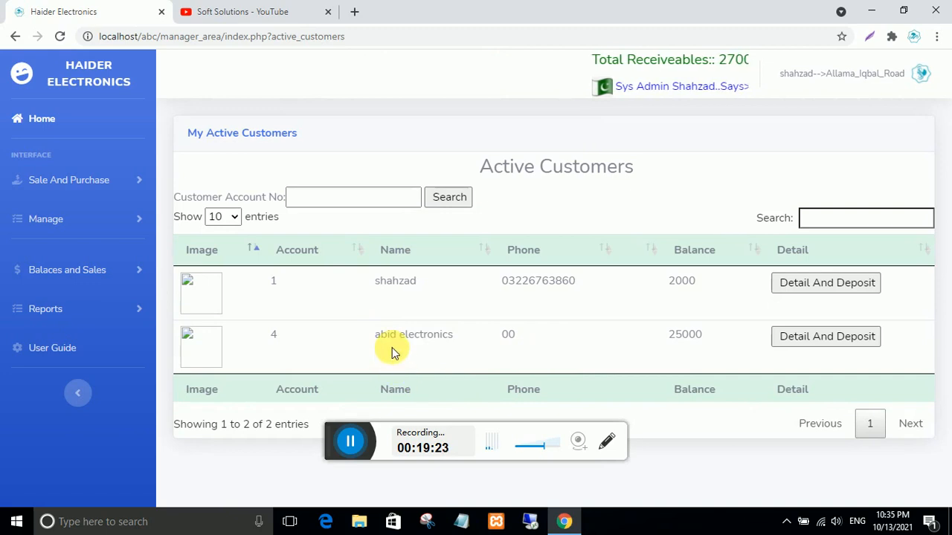
- Highlight the new customer's 25000 balance and the first customer's 2000 balance
double_click(684, 336)
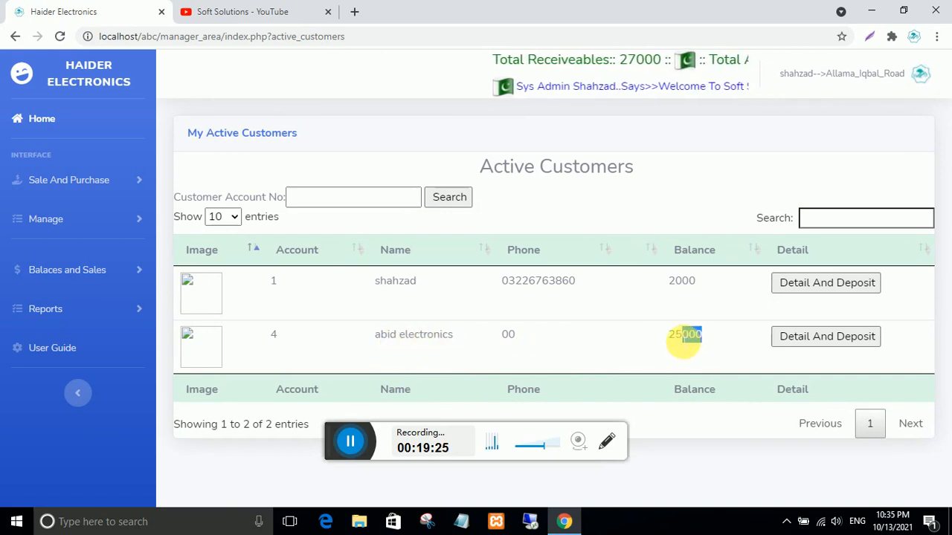
left_click(395, 281)
double_click(395, 280)
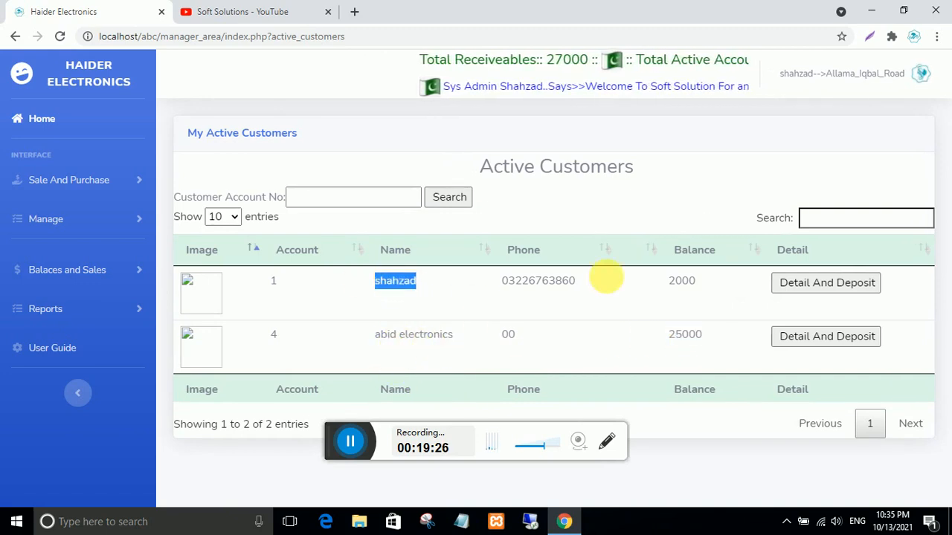
double_click(685, 280)
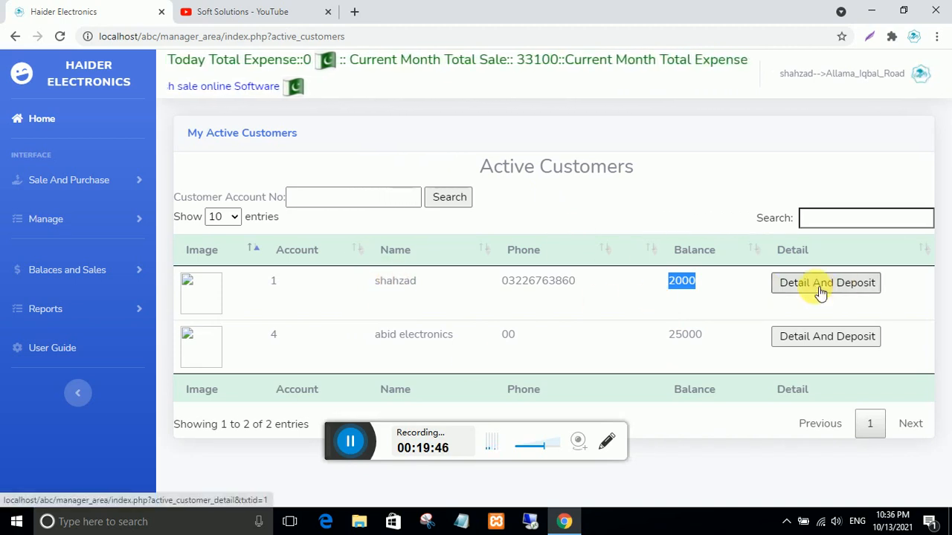
- Open the new customer's Detail And Deposit page from row 2
left_click(855, 337)
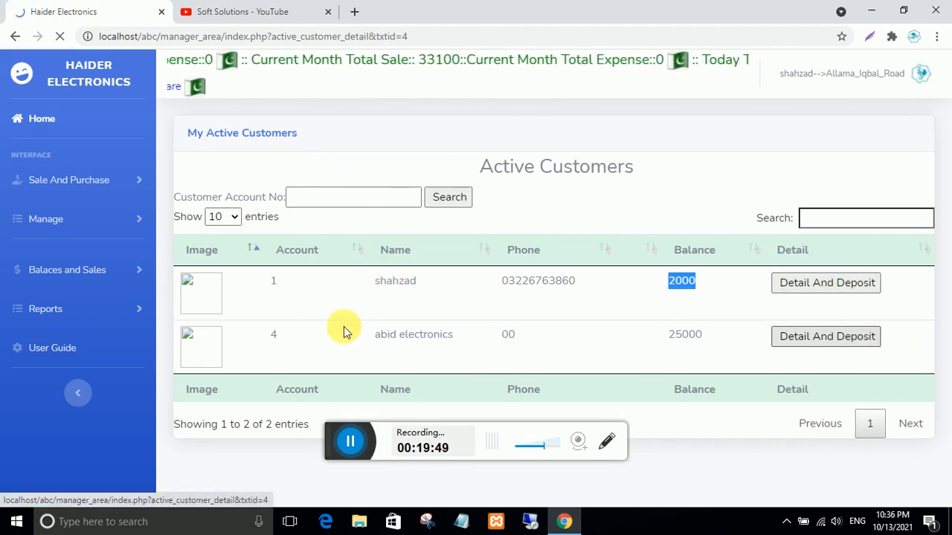
scroll(344, 314, "down", 1)
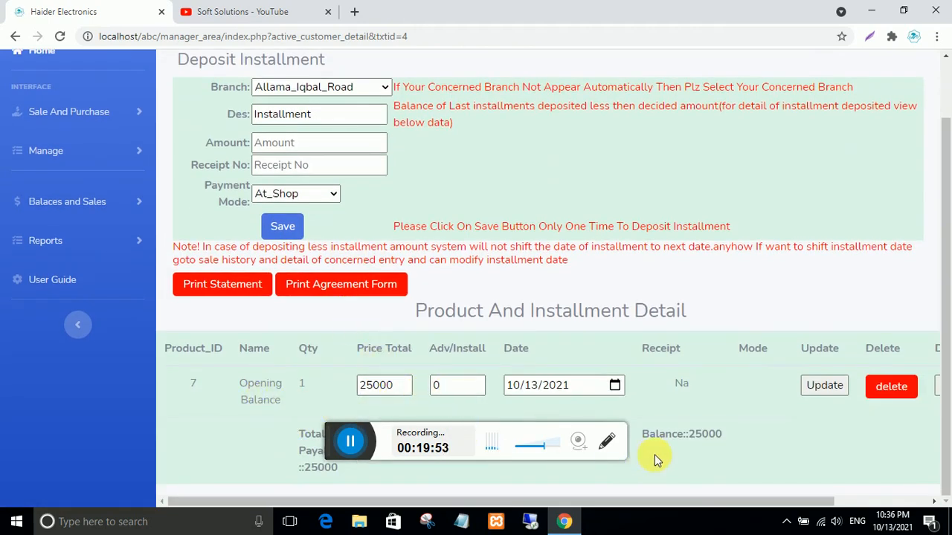
scroll(655, 454, "up", 1)
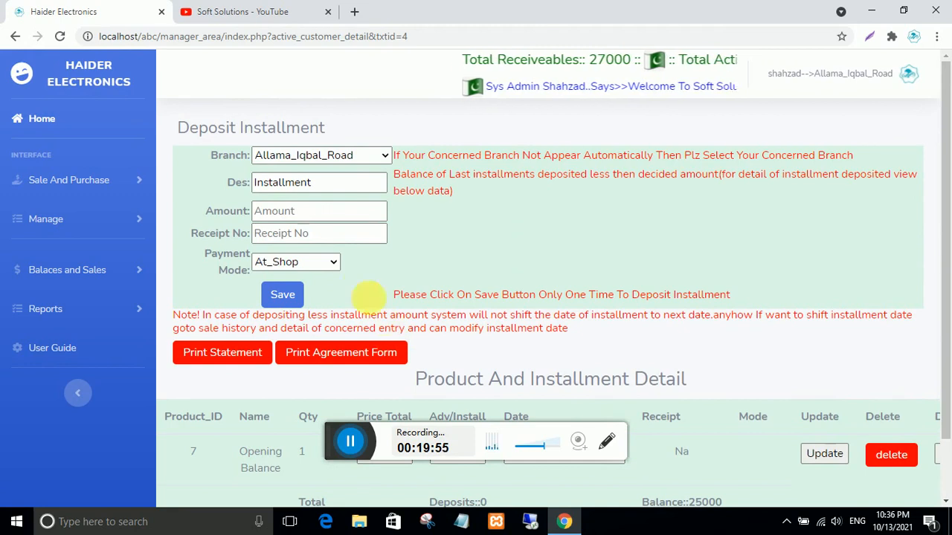
scroll(389, 310, "down", 1)
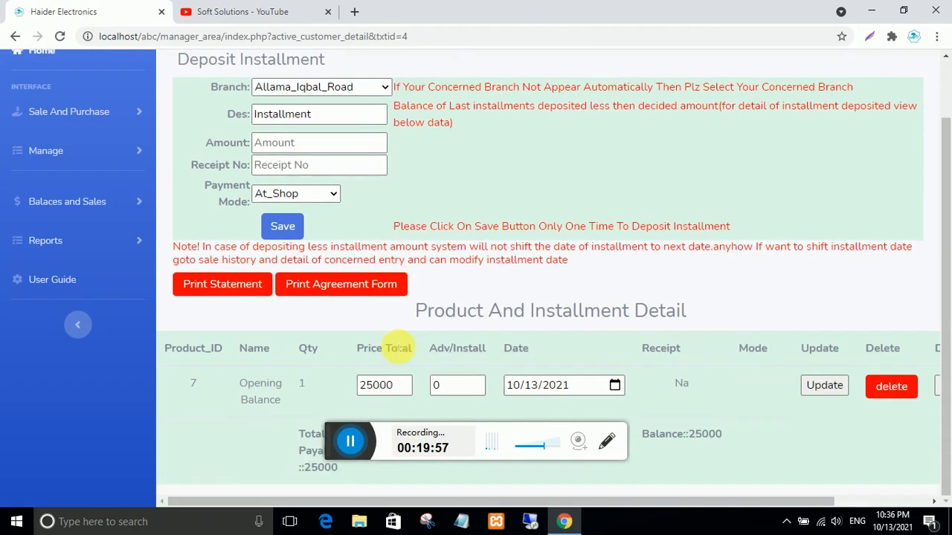
scroll(394, 350, "up", 1)
scroll(388, 354, "down", 1)
scroll(394, 358, "up", 1)
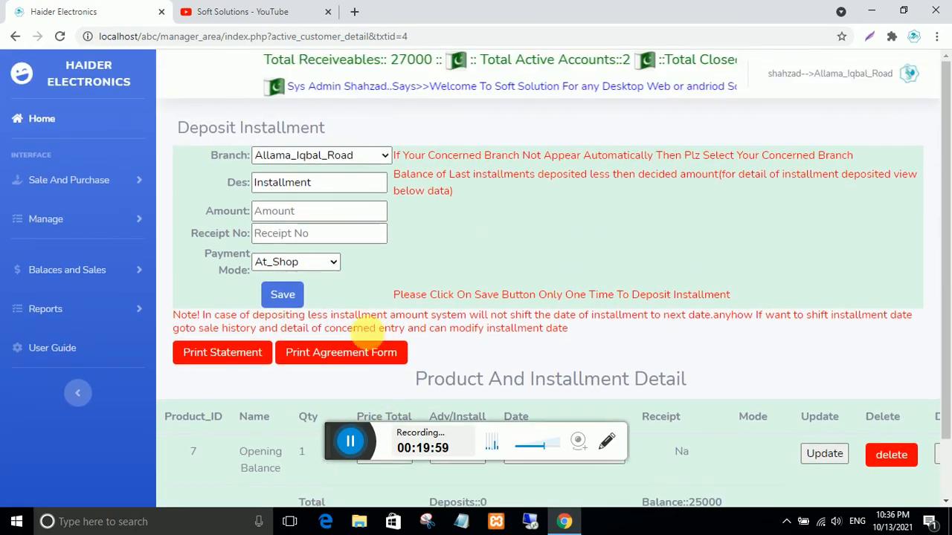
- Deposit a 5000 installment with receipt number 25, paid via Jazz_Cash
left_click(289, 212)
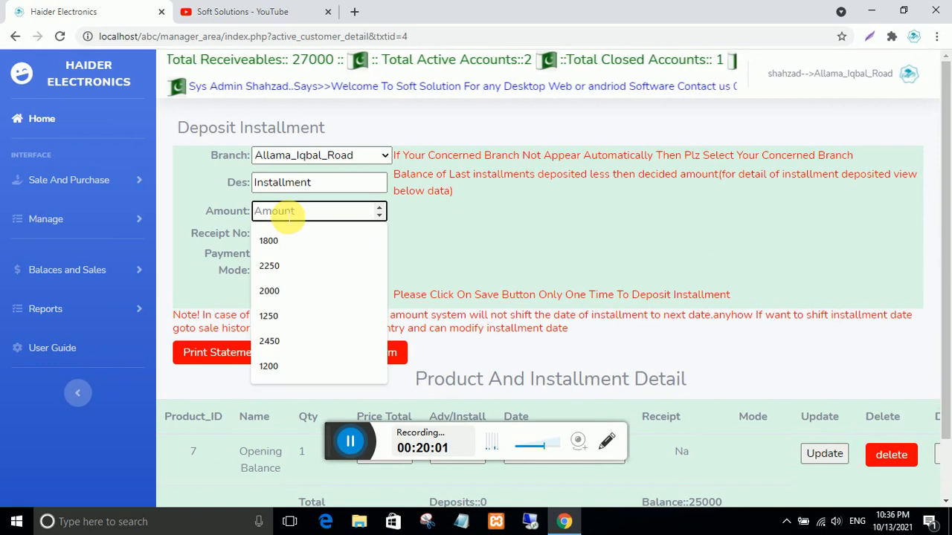
type("5000")
left_click(296, 234)
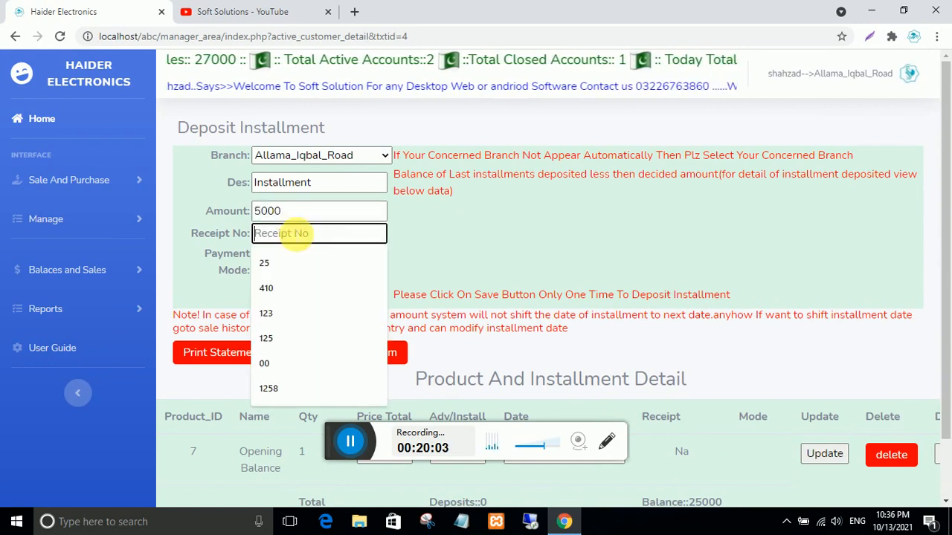
type("25")
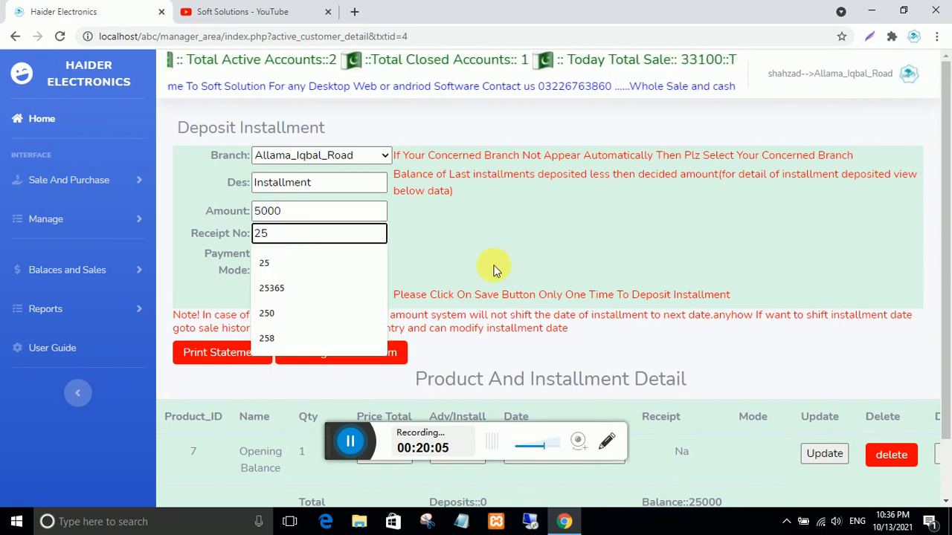
left_click(494, 269)
left_click(315, 266)
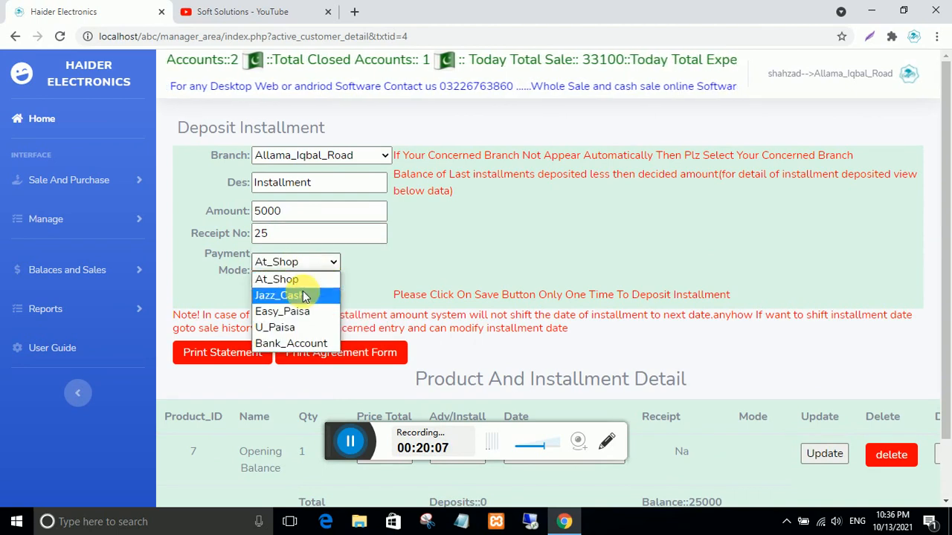
left_click(309, 295)
left_click(301, 296)
left_click(546, 137)
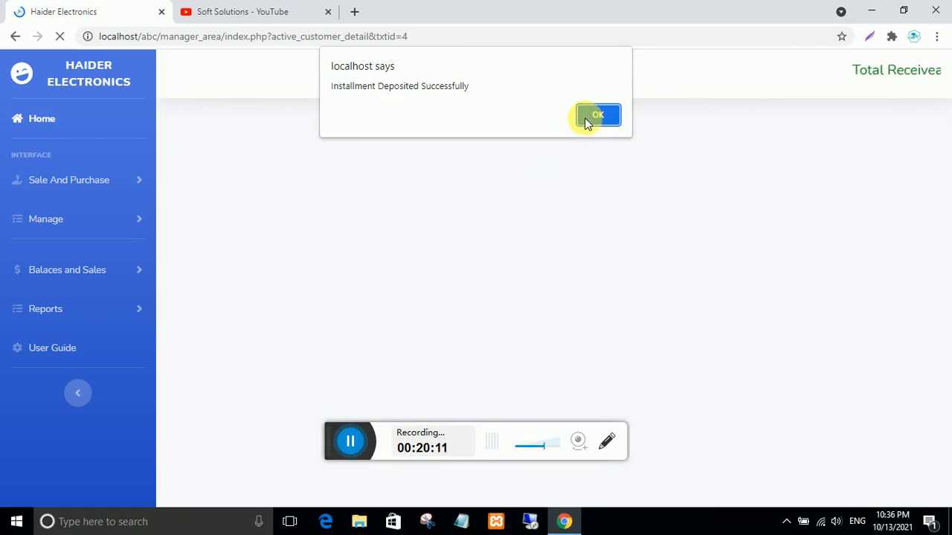
- Dismiss the deposit success message and review the installment detail
left_click(598, 116)
scroll(477, 270, "down", 3)
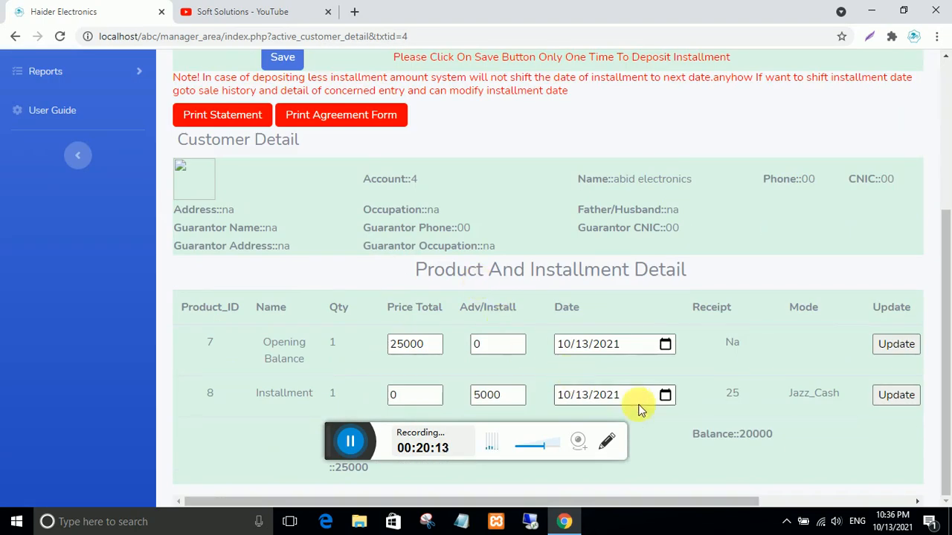
scroll(268, 290, "up", 2)
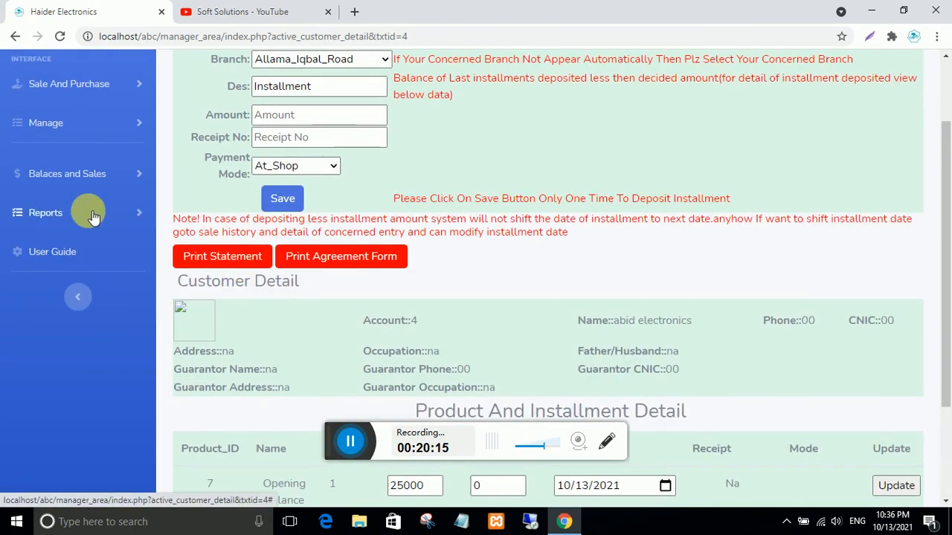
scroll(93, 193, "up", 2)
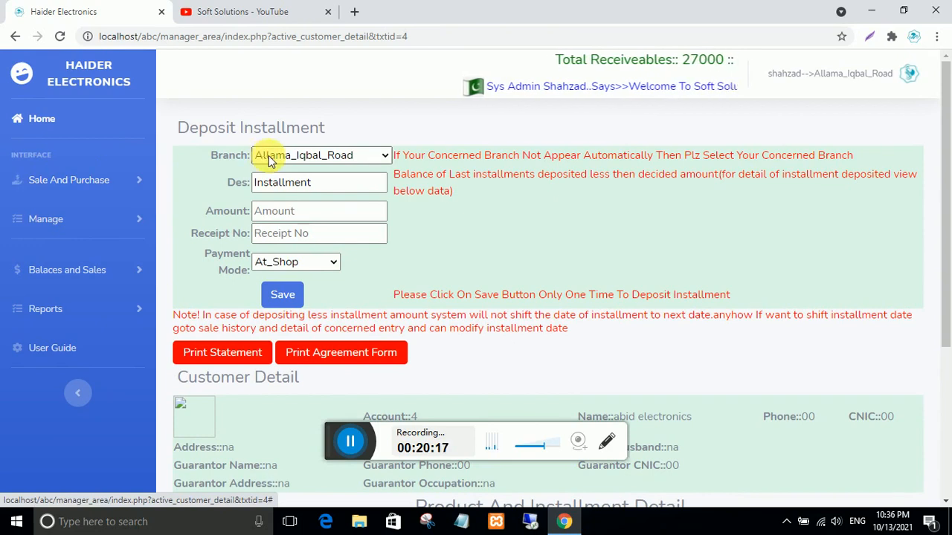
- Check the customer's 20000 balance in Active Customers, then open the Cash Sale item list
left_click(87, 271)
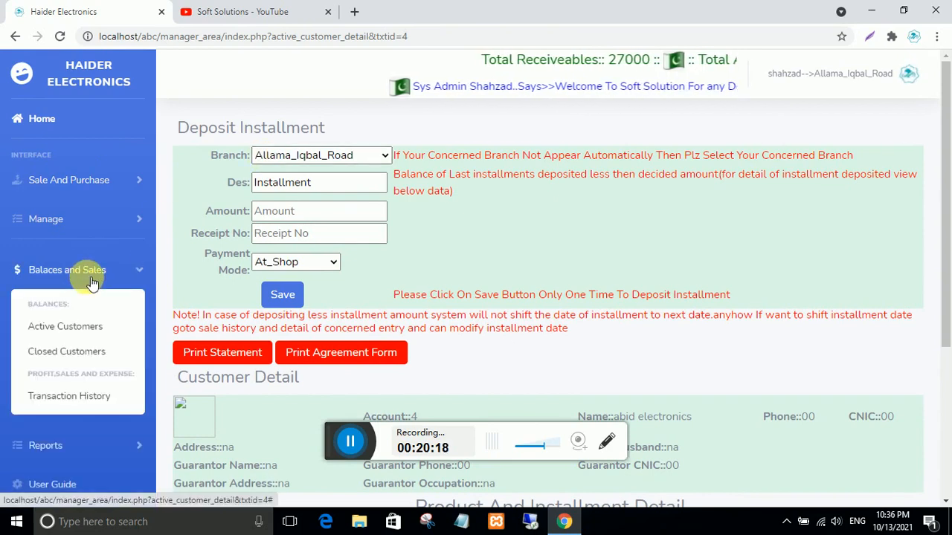
left_click(67, 327)
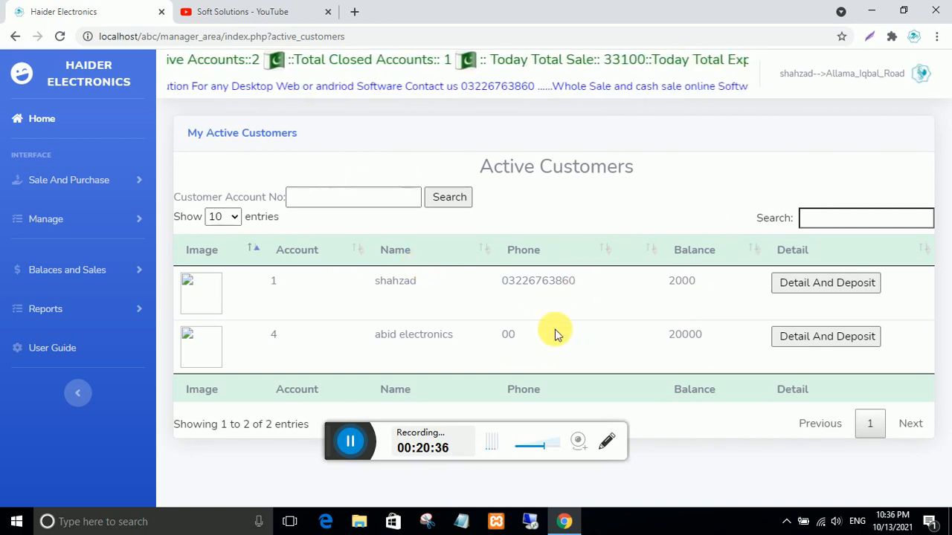
left_click(59, 181)
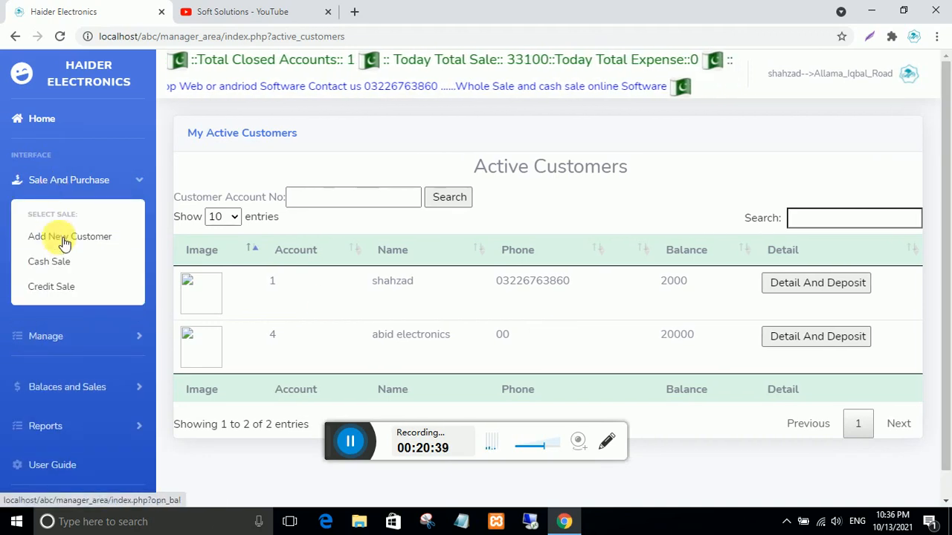
left_click(65, 261)
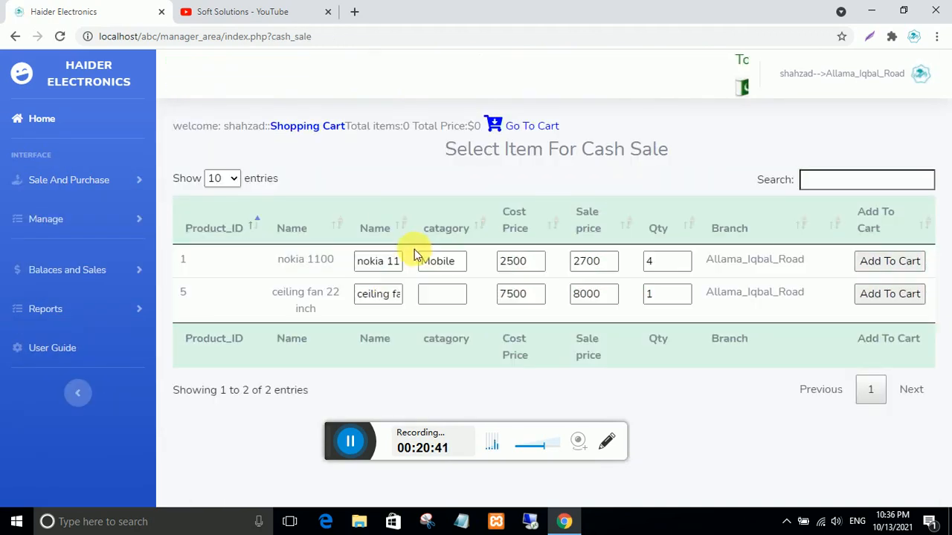
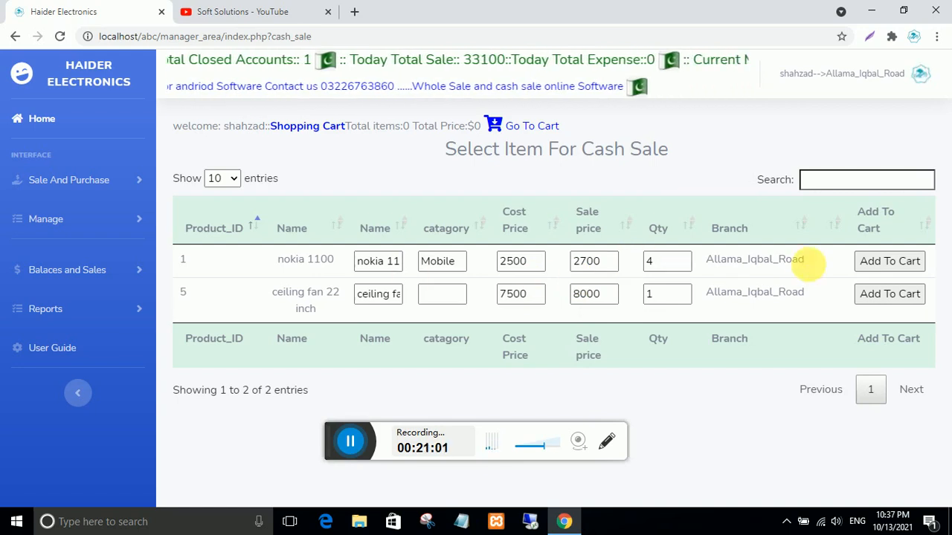
- Add one nokia 1100 to the cash sale cart and reprice it from 2700 to 2800
left_click(885, 262)
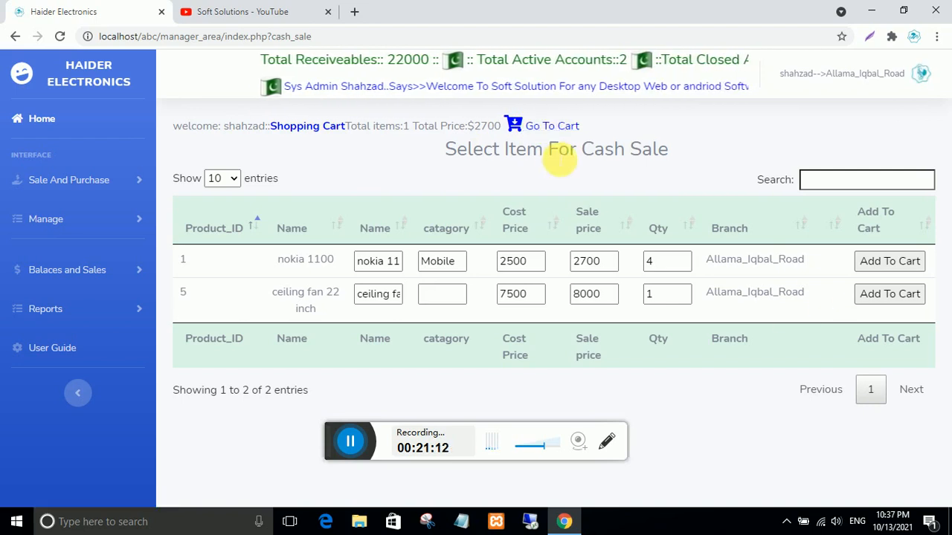
left_click(551, 126)
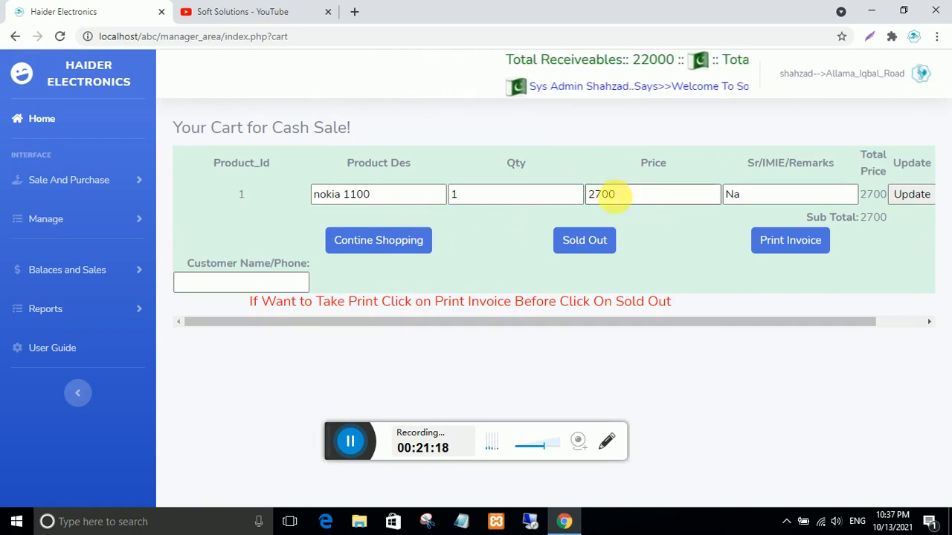
left_click(603, 194)
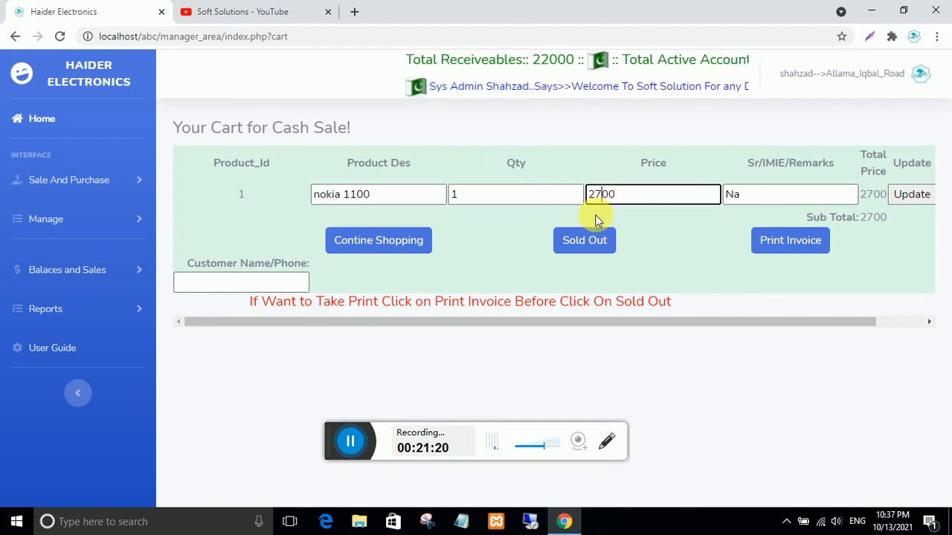
key("BackSpace")
type("8")
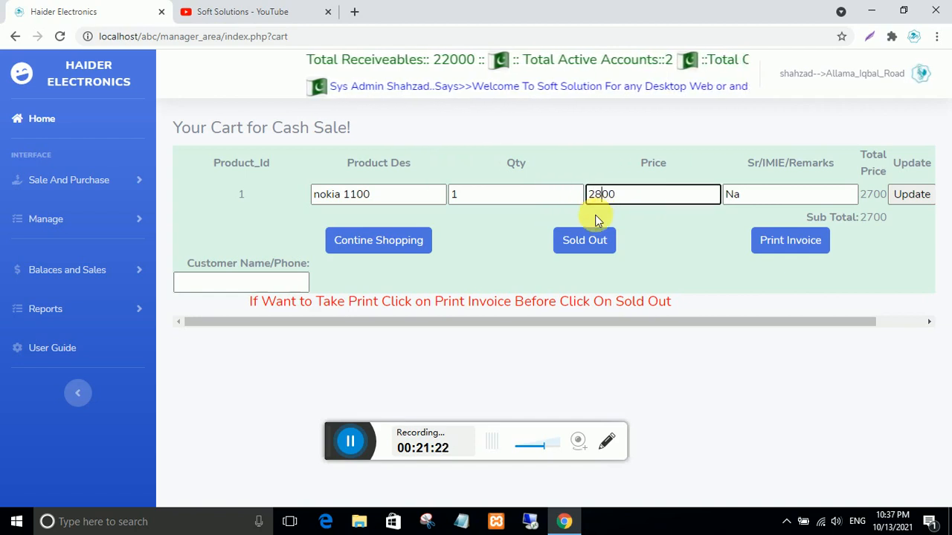
left_click(912, 194)
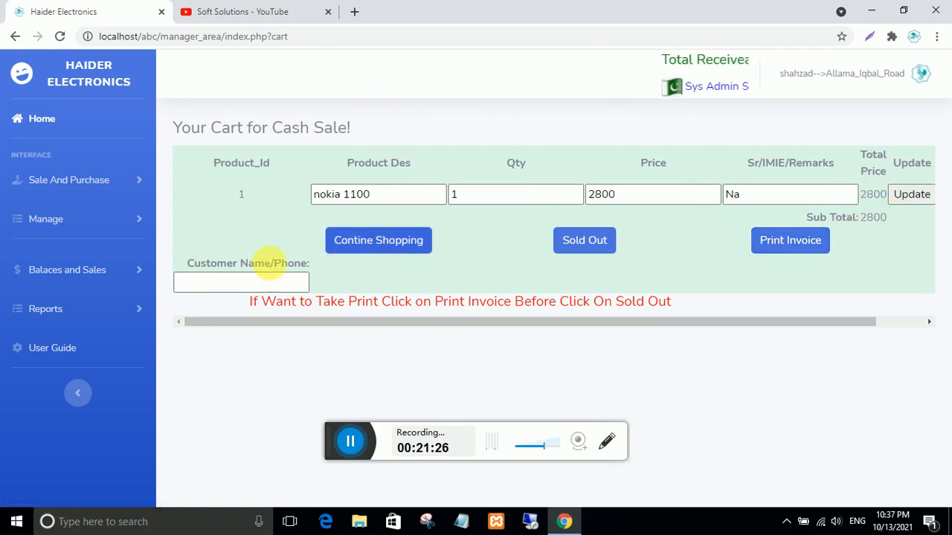
- Enter the customer's name and complete the 2800 cash sale
left_click(258, 282)
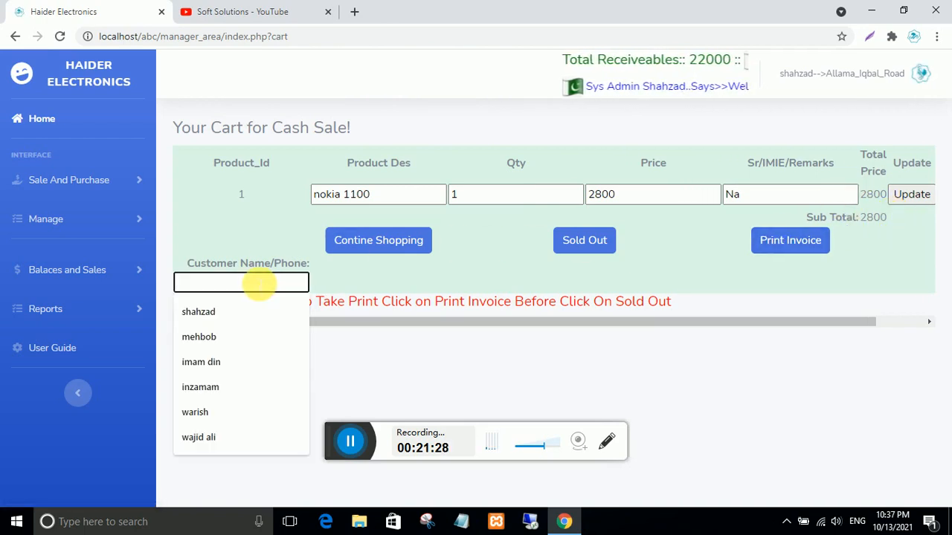
type("ali")
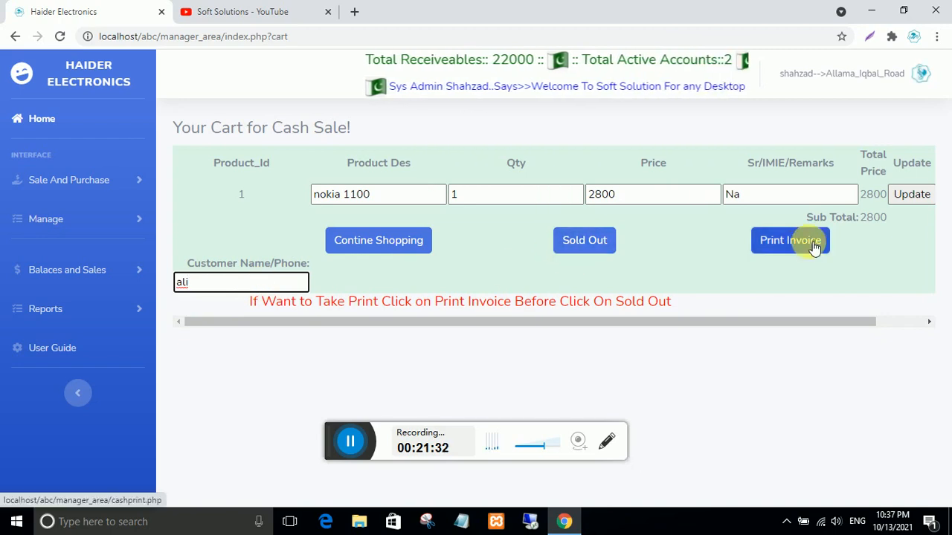
left_click(580, 242)
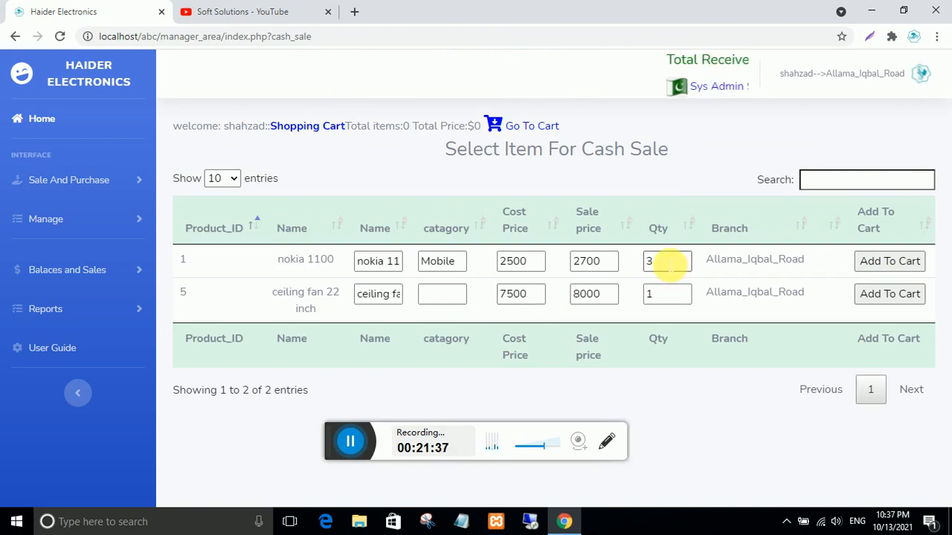
- Note the nokia's remaining quantity of 3, then list 10/13/2021 sales in Transaction History
left_click_drag(669, 264, 629, 266)
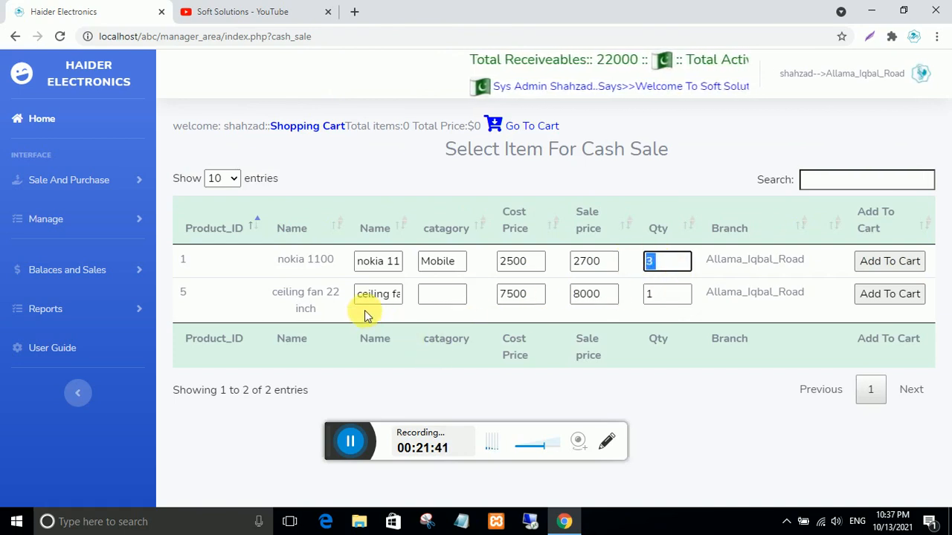
left_click(46, 270)
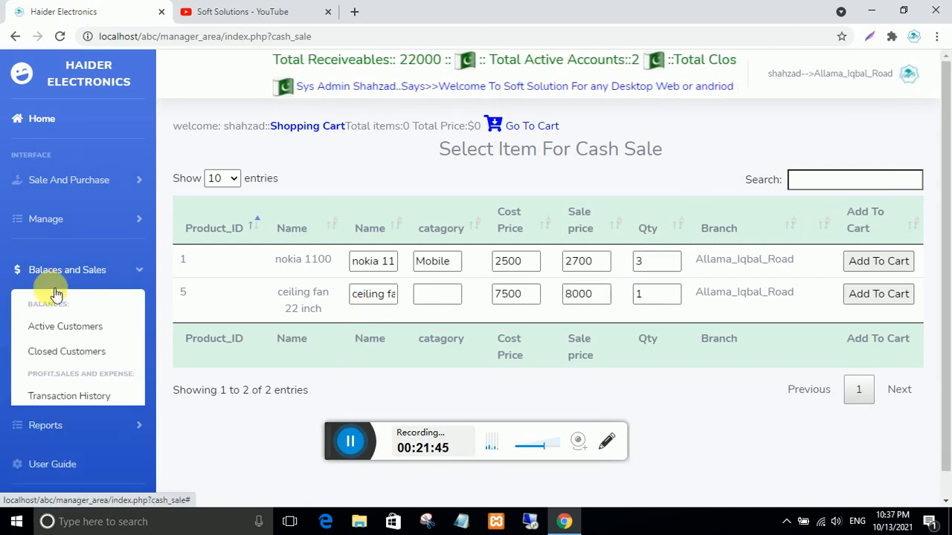
left_click(71, 397)
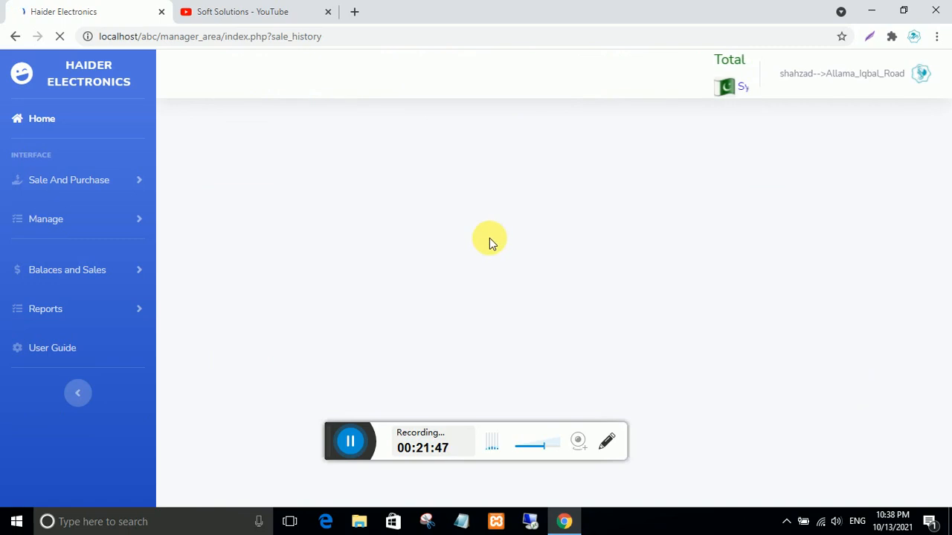
left_click(589, 198)
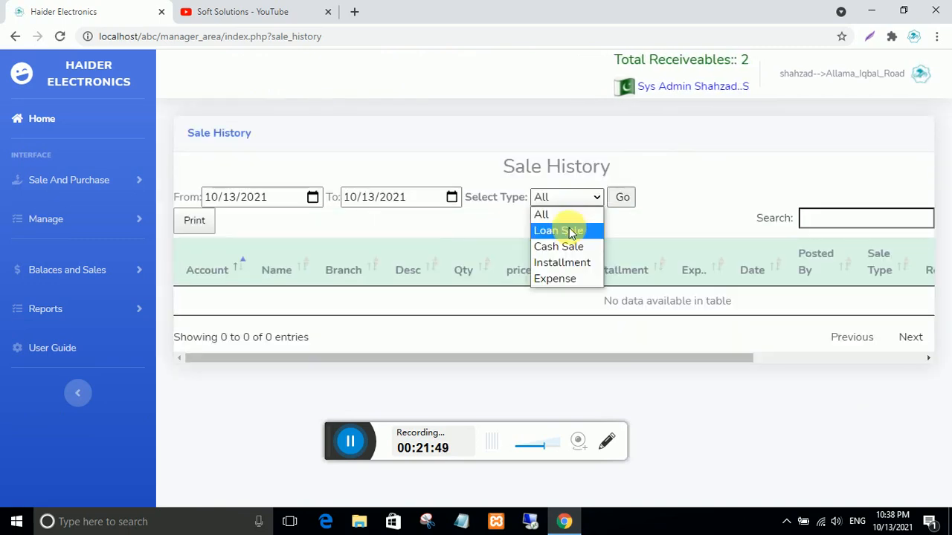
left_click(568, 249)
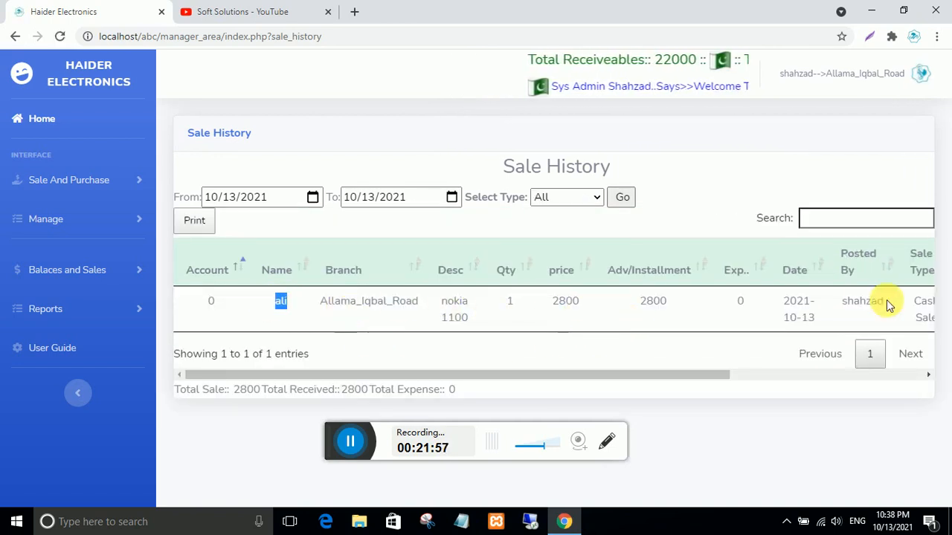
left_click_drag(516, 376, 466, 374)
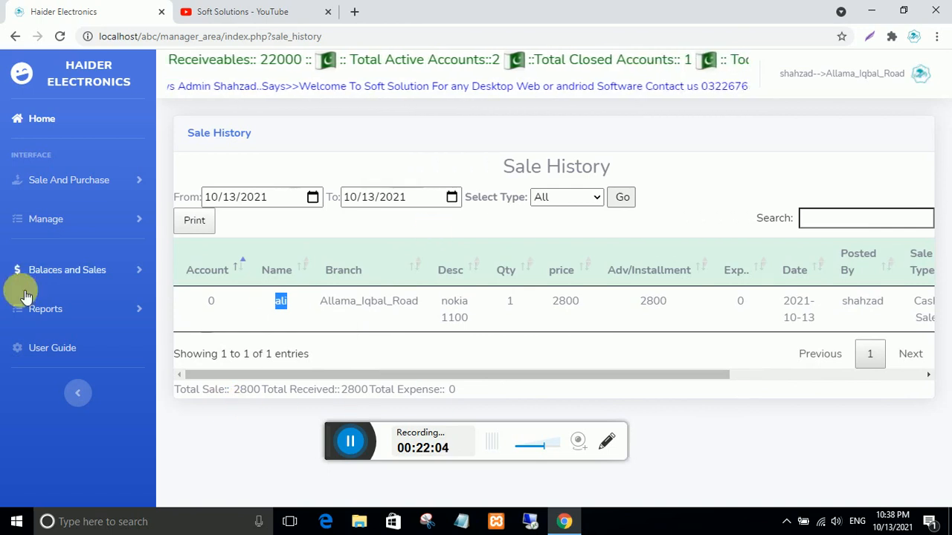
left_click(75, 185)
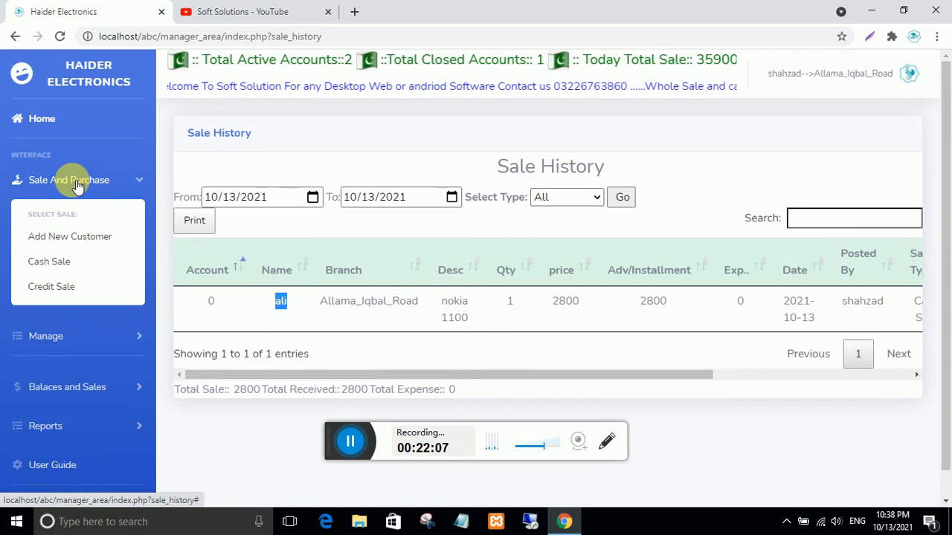
- Sell one nokia 1100 on credit at 2700 to the business customer account
left_click(55, 287)
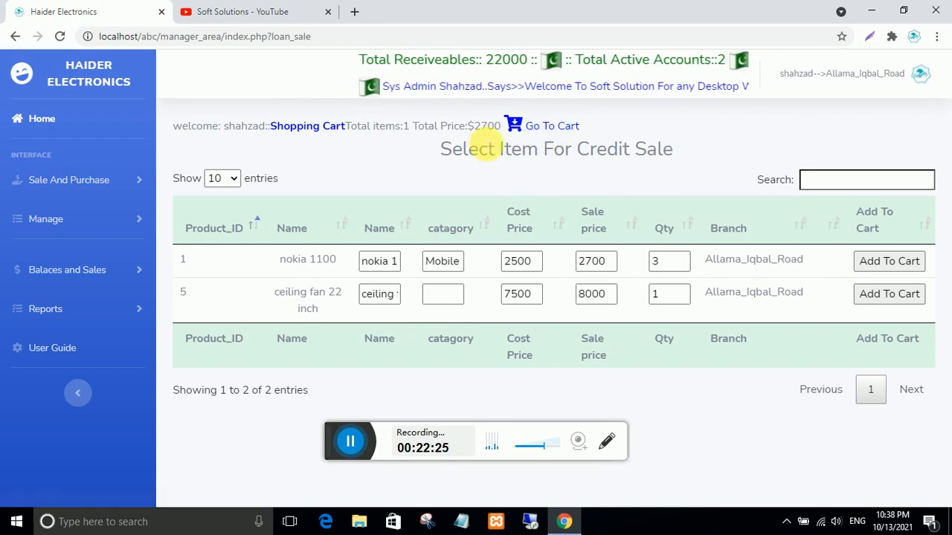
left_click(560, 128)
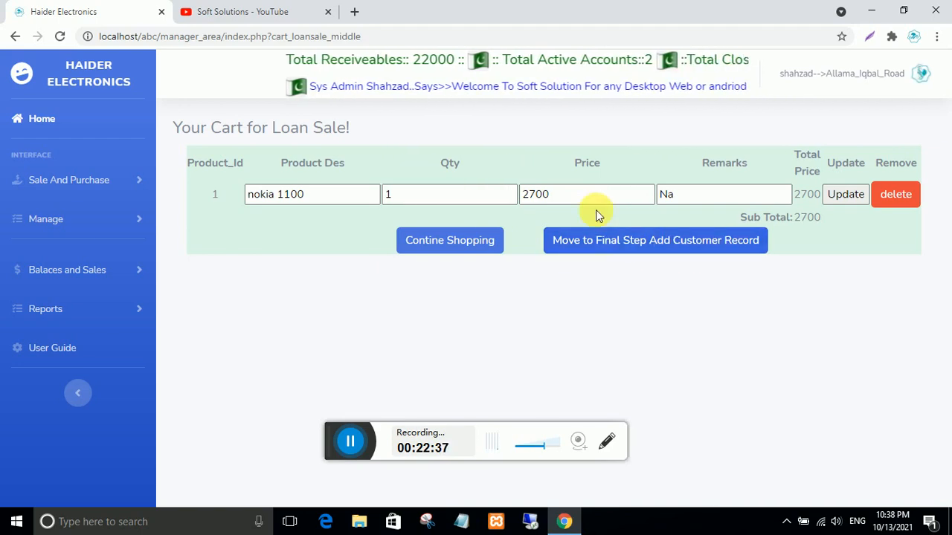
left_click(638, 250)
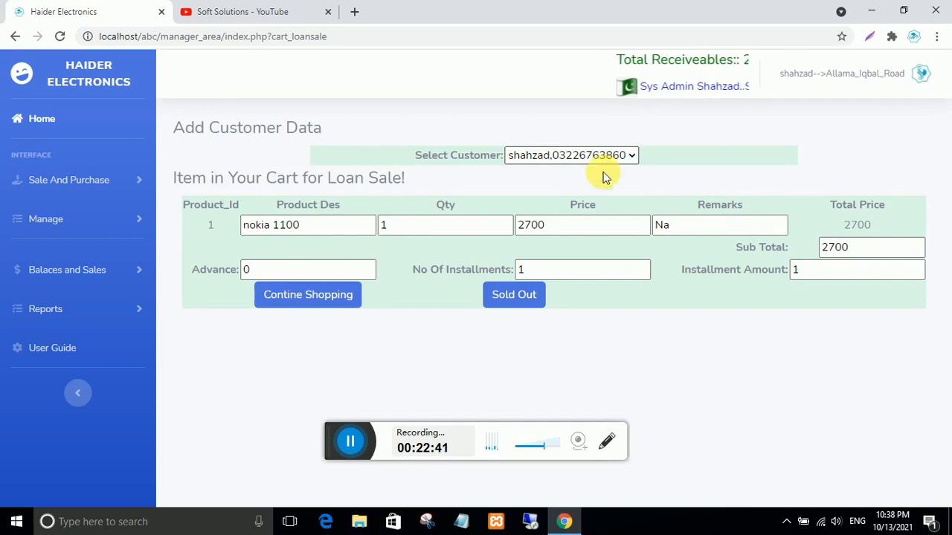
left_click(629, 157)
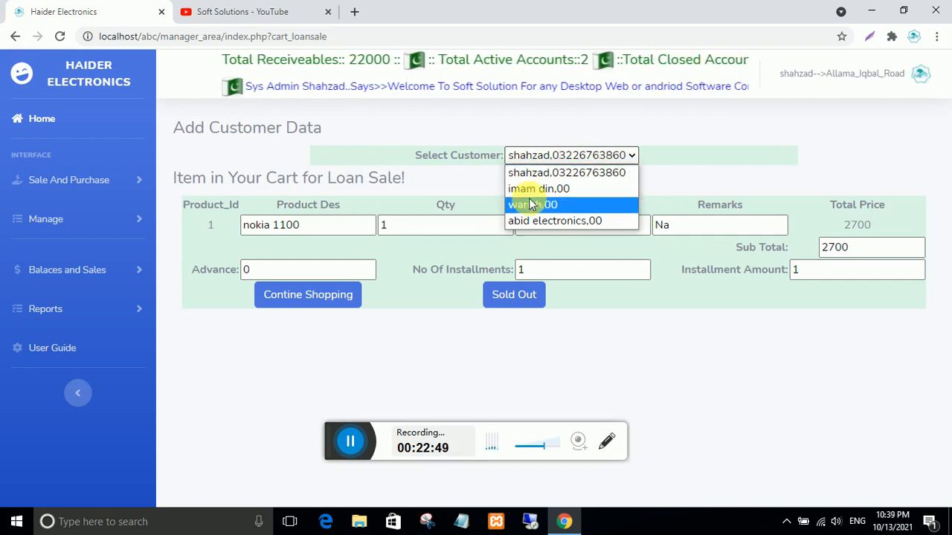
key("a")
left_click(552, 161)
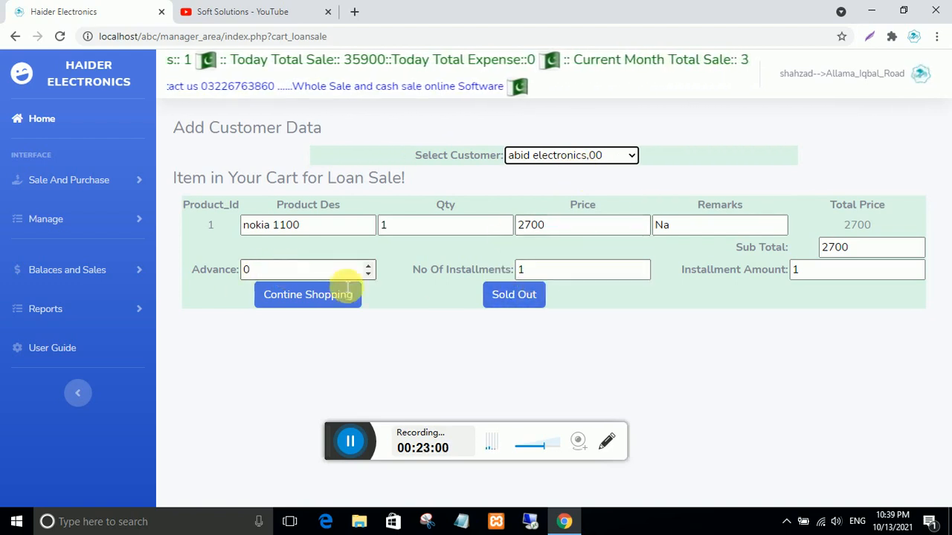
left_click(515, 296)
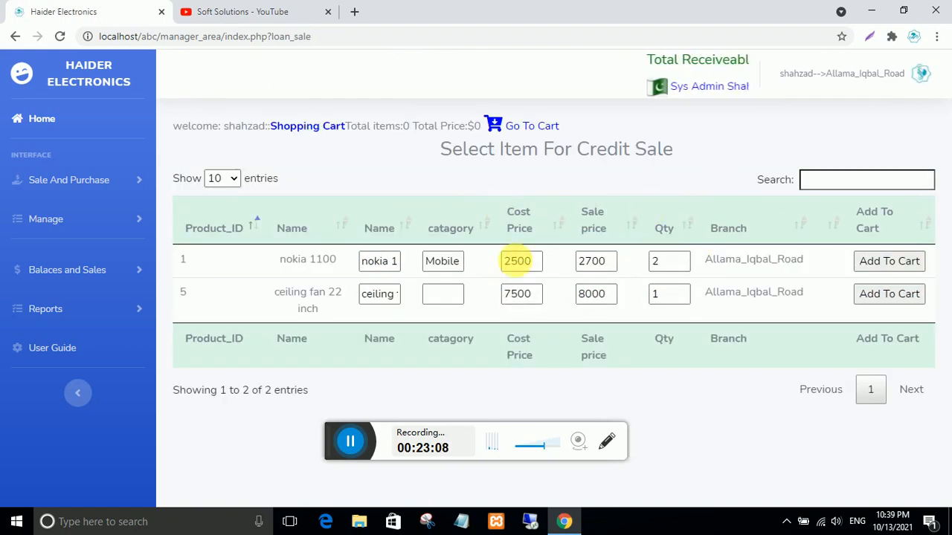
- Compare the remaining stock quantities of the nokia 1100 and the ceiling fan
left_click(670, 266)
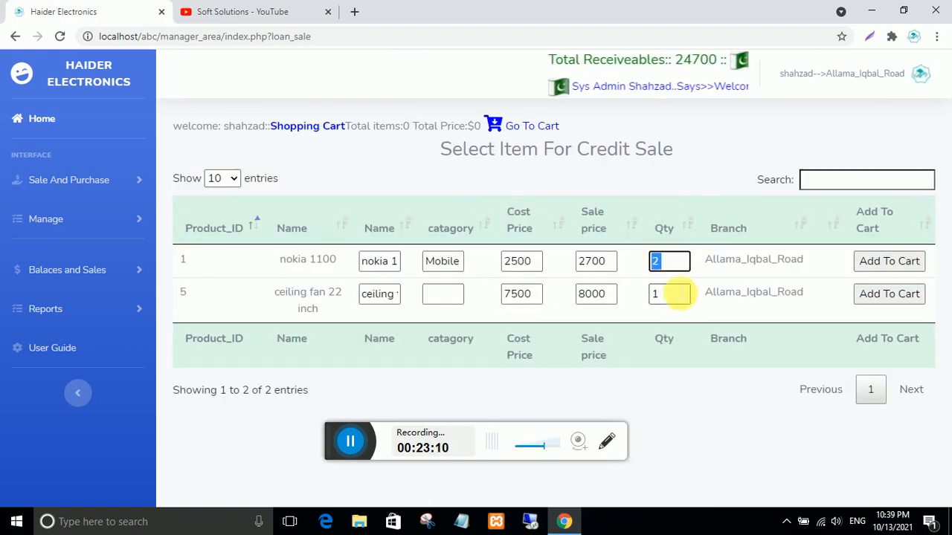
left_click(669, 293)
left_click(669, 265)
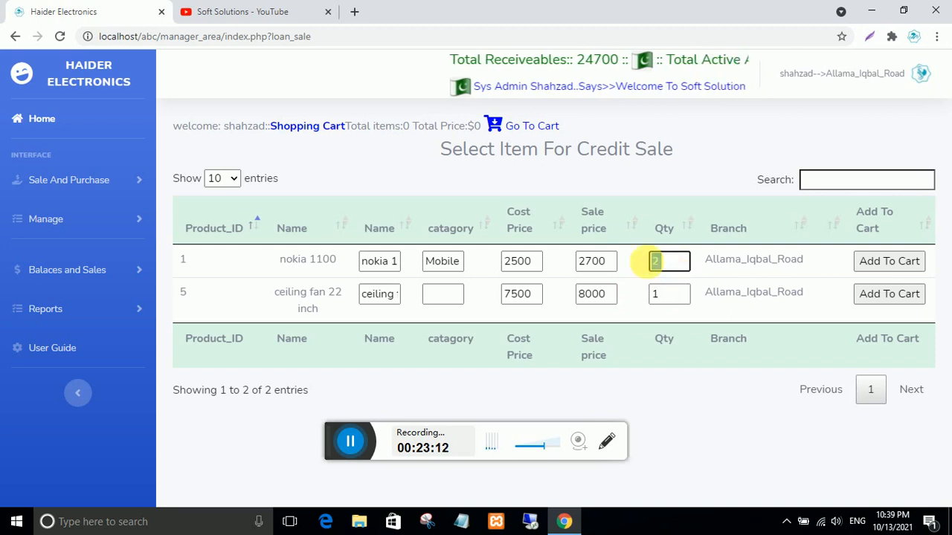
left_click(658, 298)
left_click(653, 263)
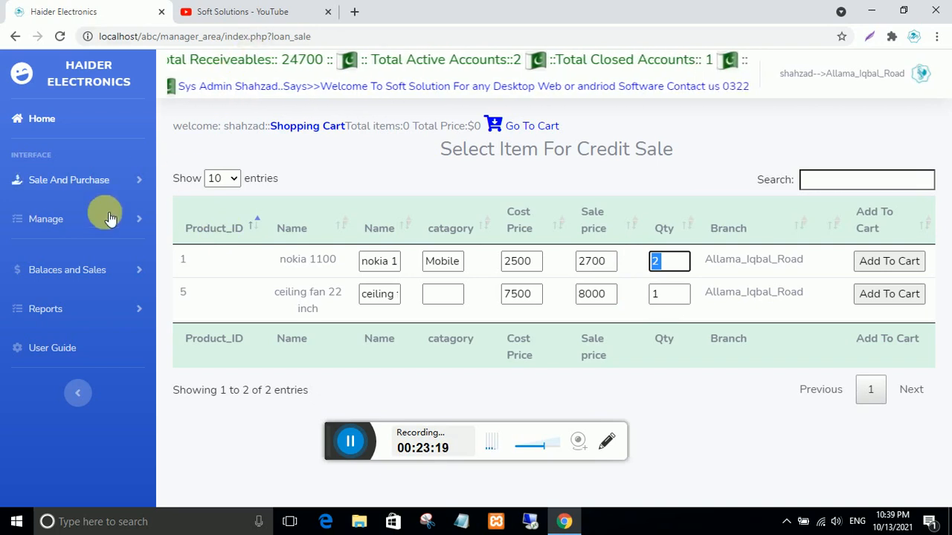
- Review the business customer's installment details in Active Customers, then return to the dashboard
left_click(79, 268)
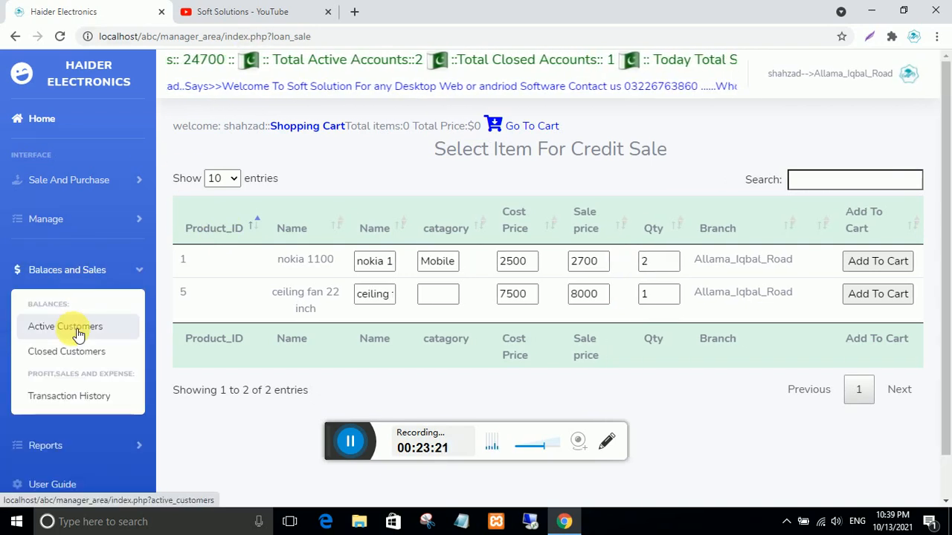
left_click(92, 329)
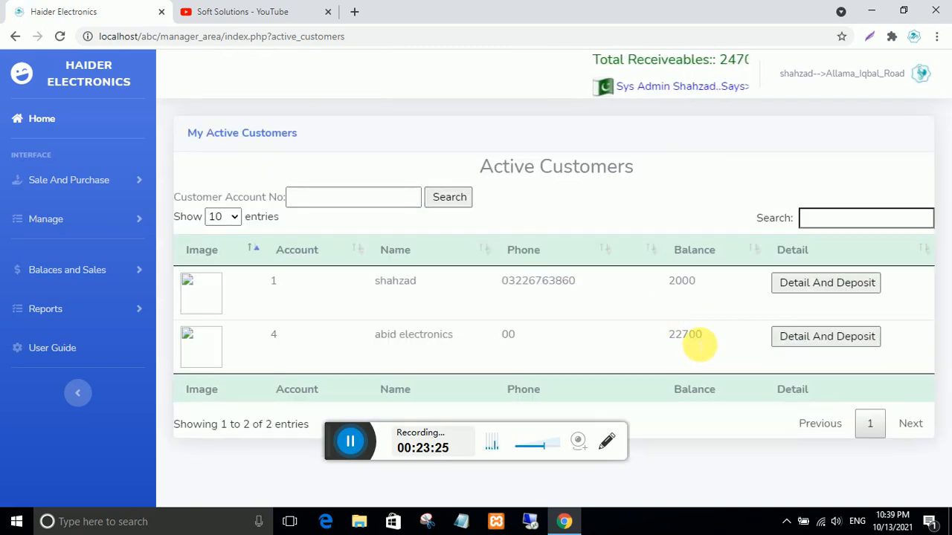
left_click(818, 340)
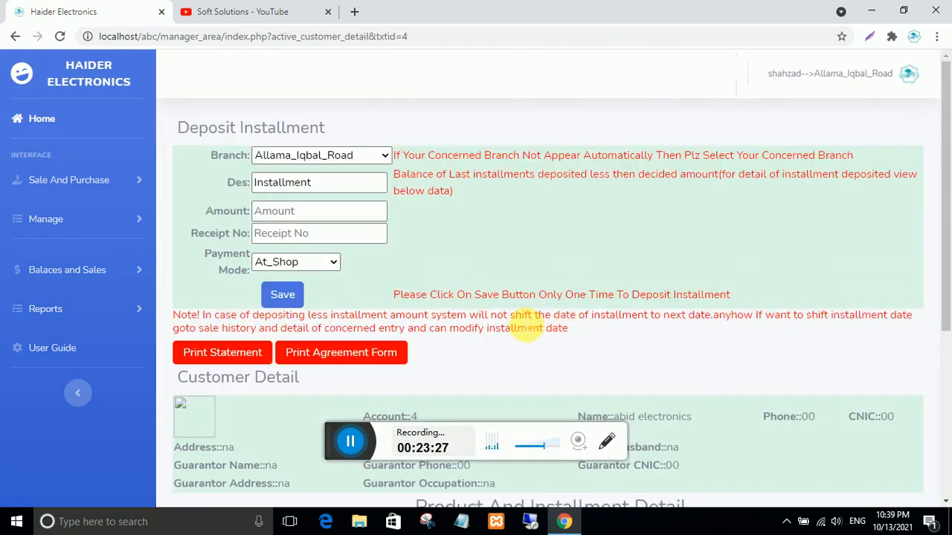
scroll(523, 323, "down", 4)
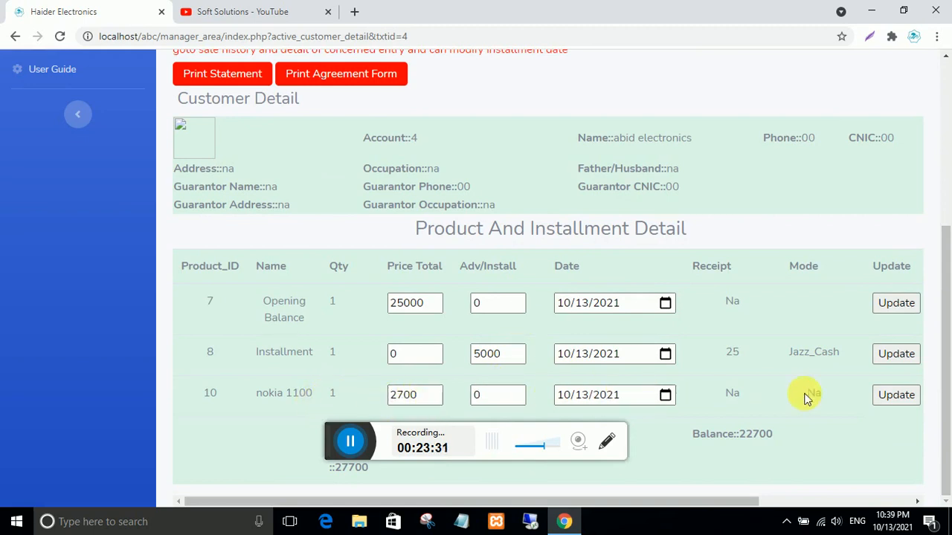
scroll(788, 402, "up", 4)
scroll(789, 402, "down", 4)
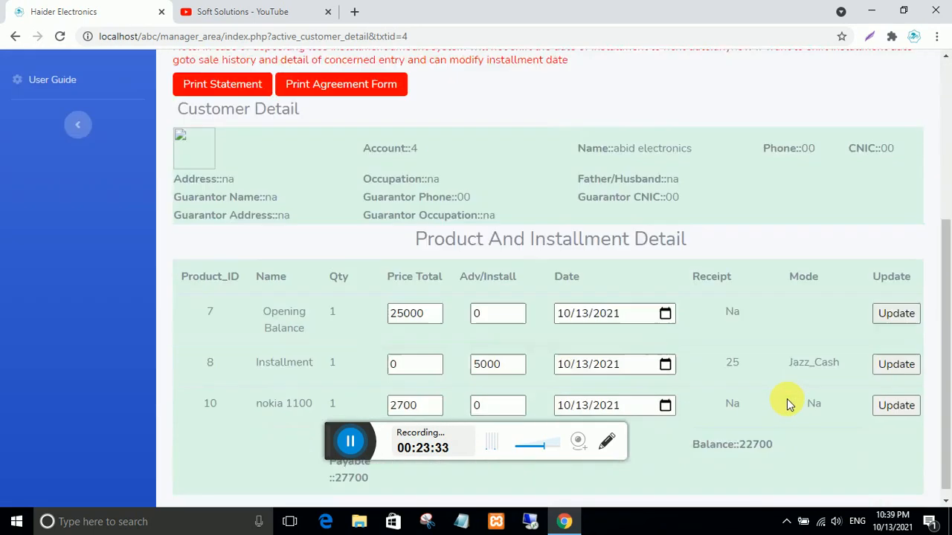
scroll(788, 401, "up", 2)
scroll(788, 402, "up", 2)
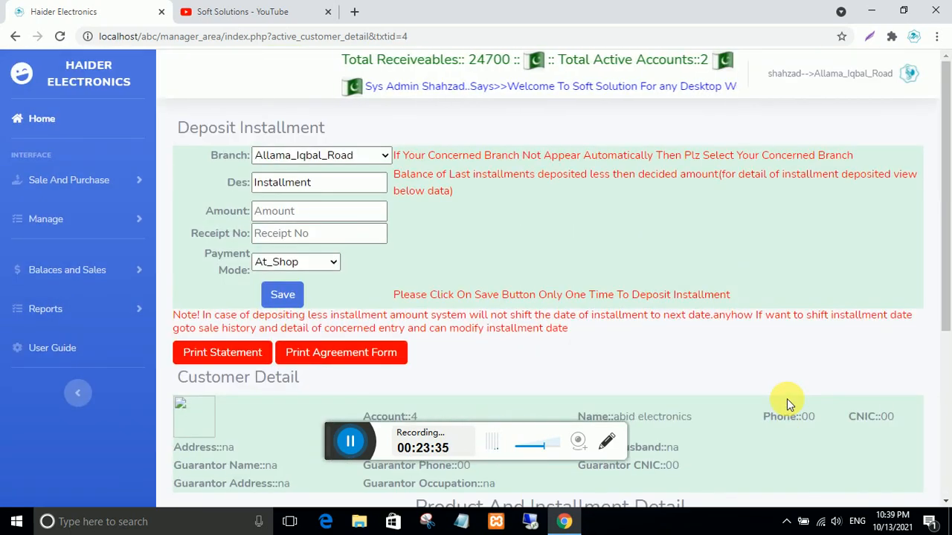
scroll(787, 401, "down", 4)
scroll(787, 401, "up", 4)
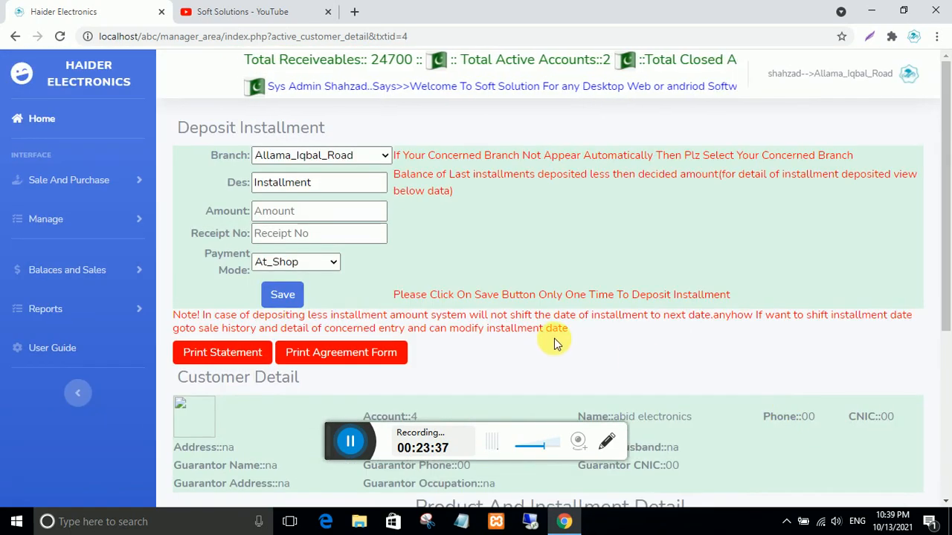
left_click(39, 119)
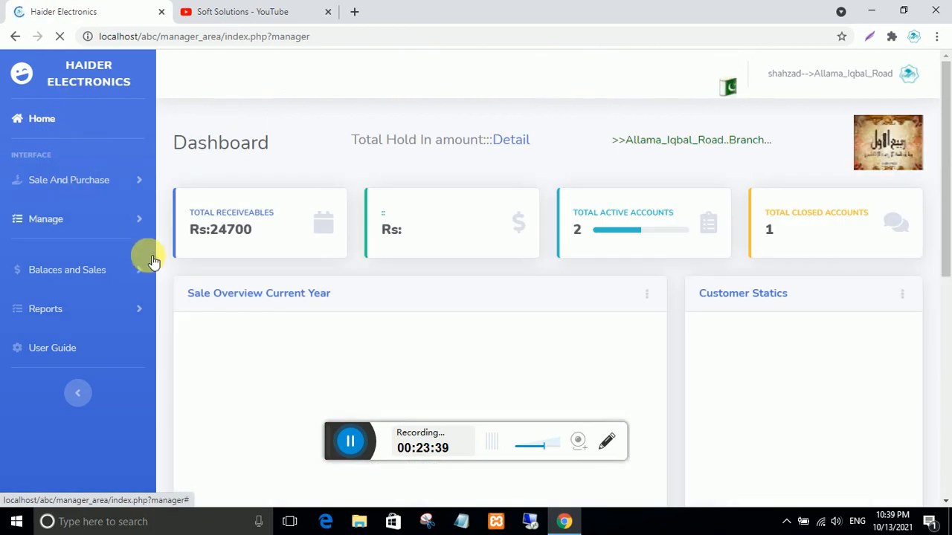
- Note the dashboard's 2 active accounts and open the Active Customers Reports page
left_click(84, 275)
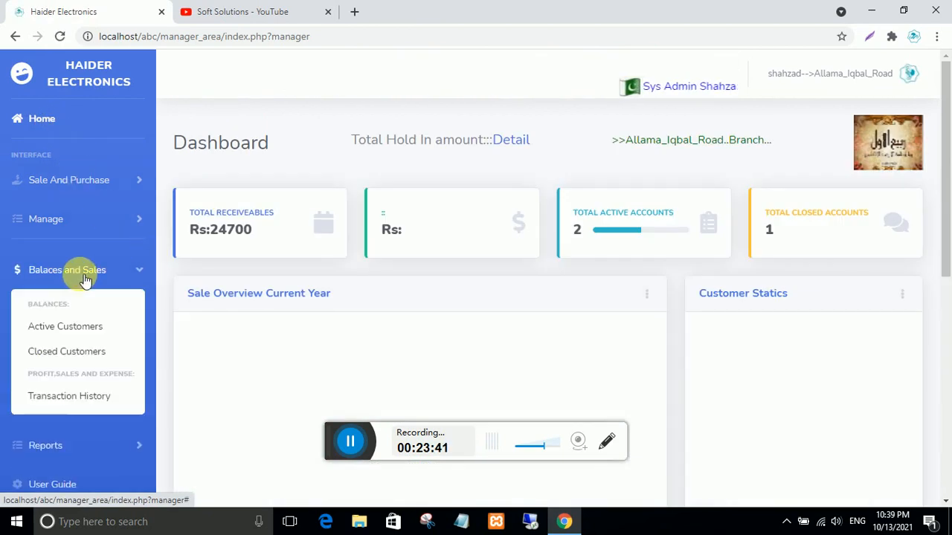
left_click(84, 276)
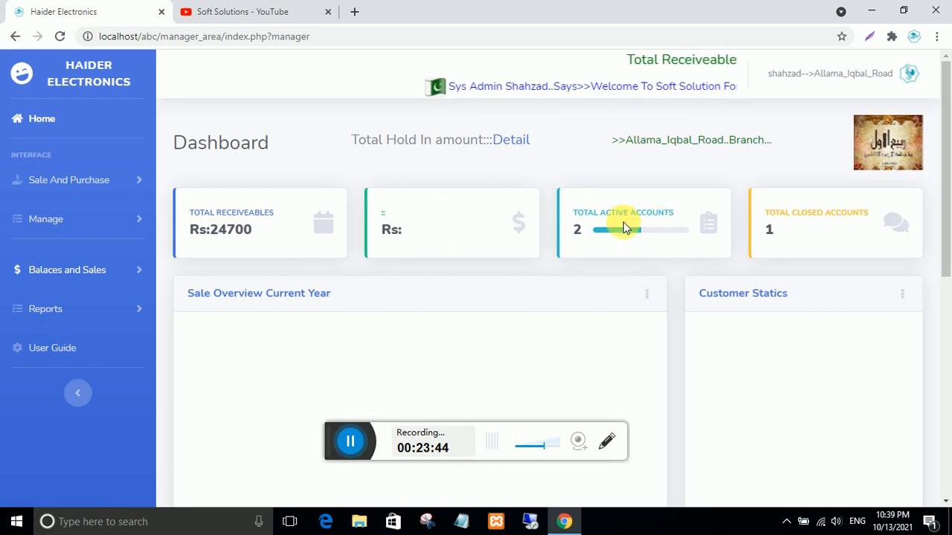
left_click_drag(585, 230, 569, 226)
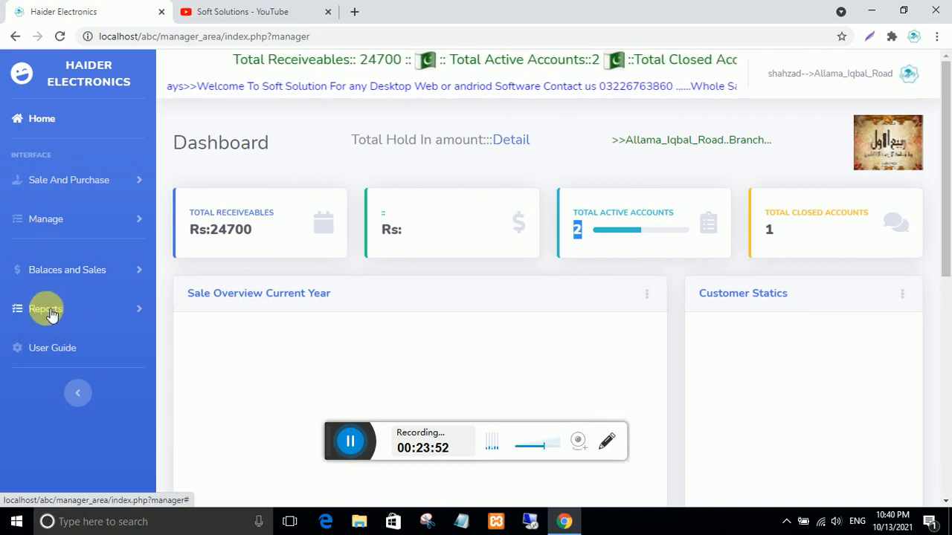
left_click(21, 310)
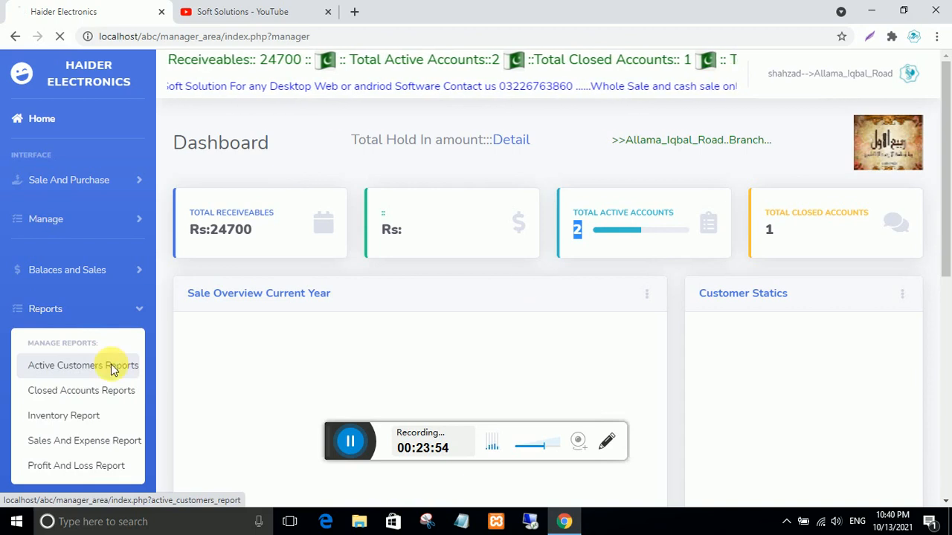
left_click(117, 368)
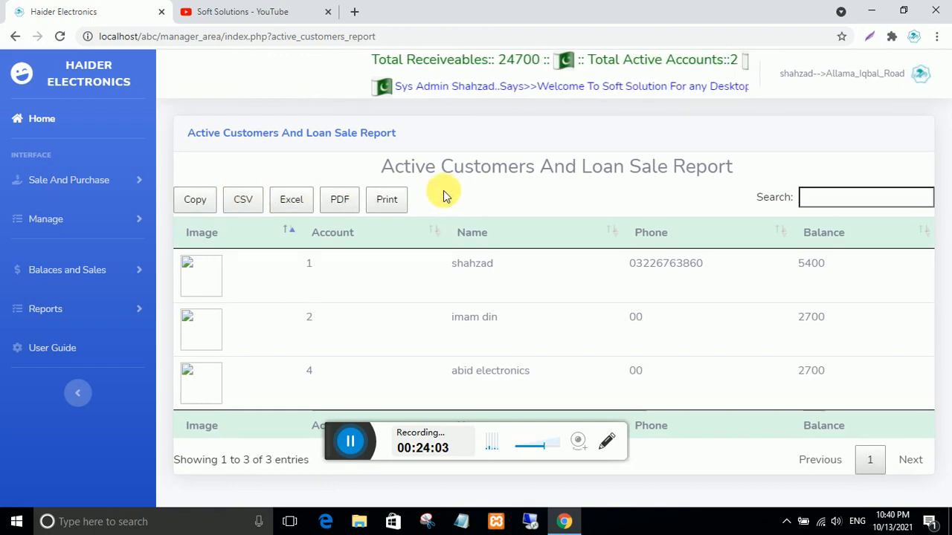
- Export the report as Haider Electronics.pdf, review its 5400, 2700 and 2700 balances, and close it
left_click(339, 201)
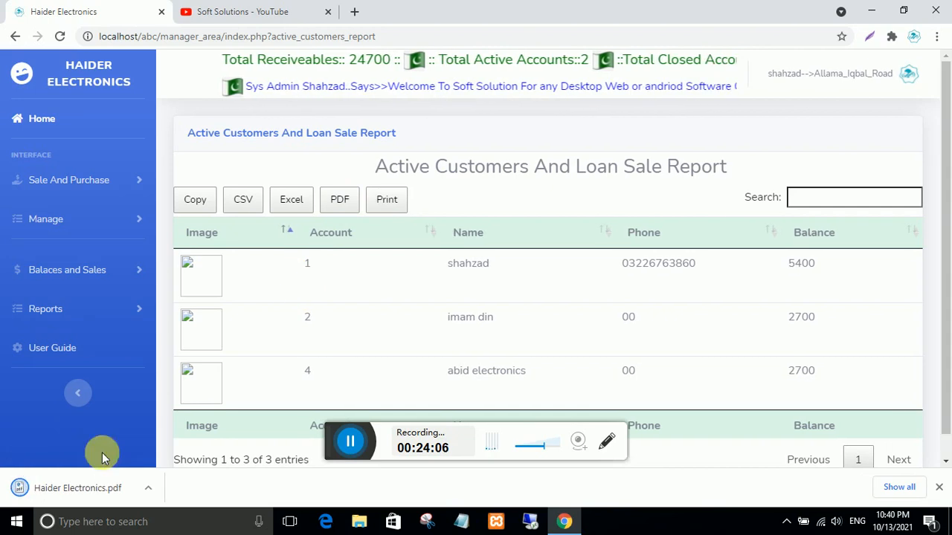
left_click(76, 489)
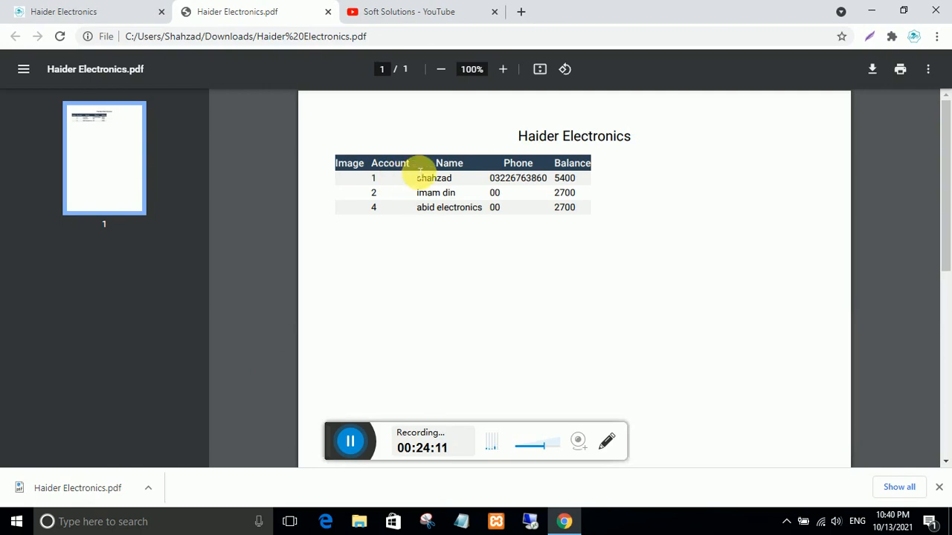
left_click_drag(407, 168, 520, 192)
left_click(563, 221)
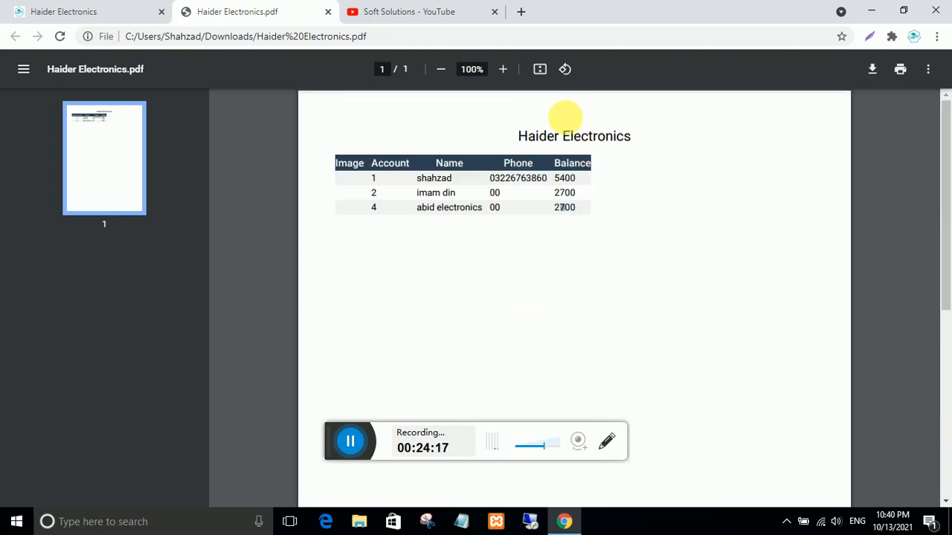
left_click(328, 15)
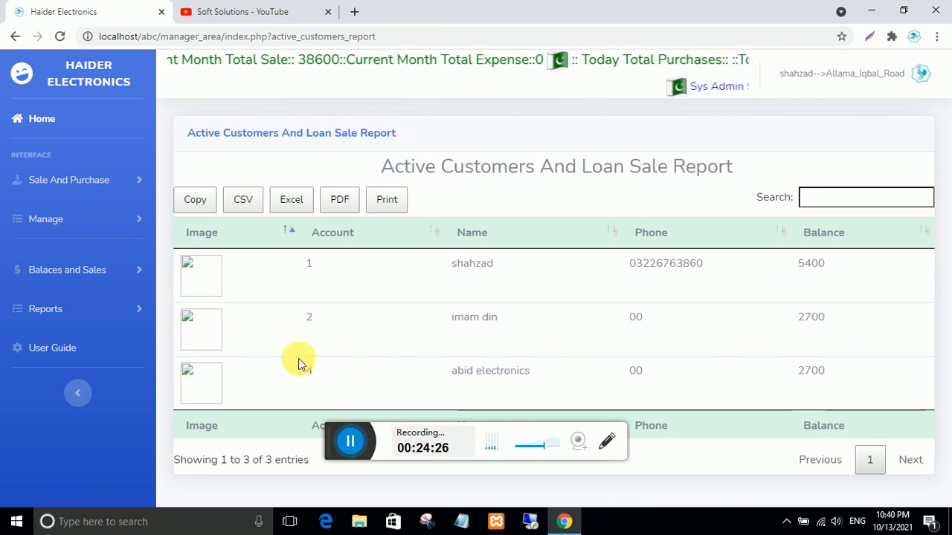
- Load the inventory report for all types, showing total stock amount 12500 for quantity 3
left_click(56, 308)
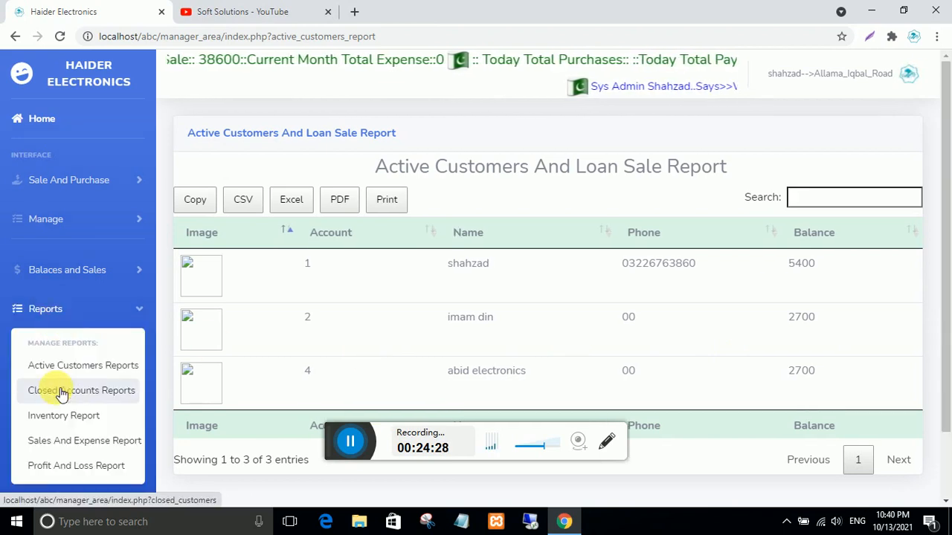
left_click(67, 415)
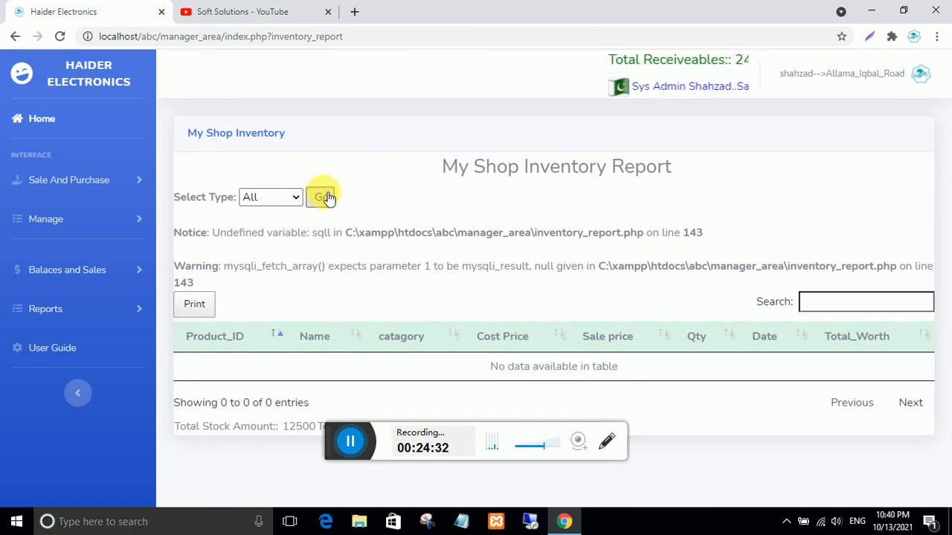
left_click(327, 198)
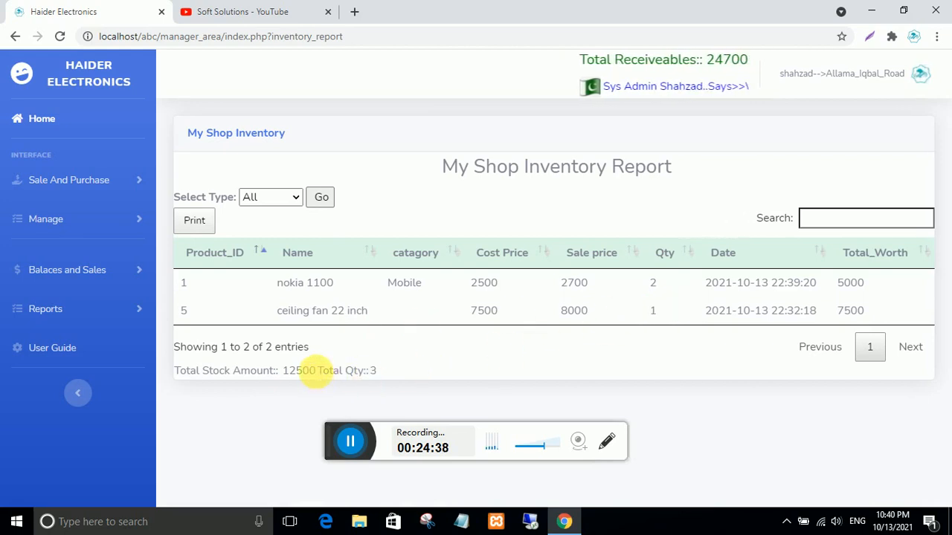
left_click_drag(317, 372, 283, 372)
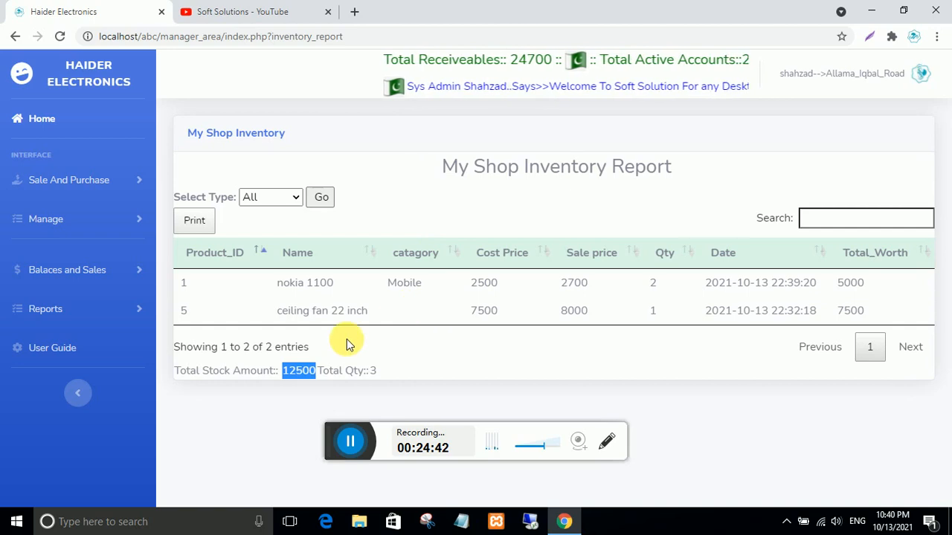
left_click(45, 312)
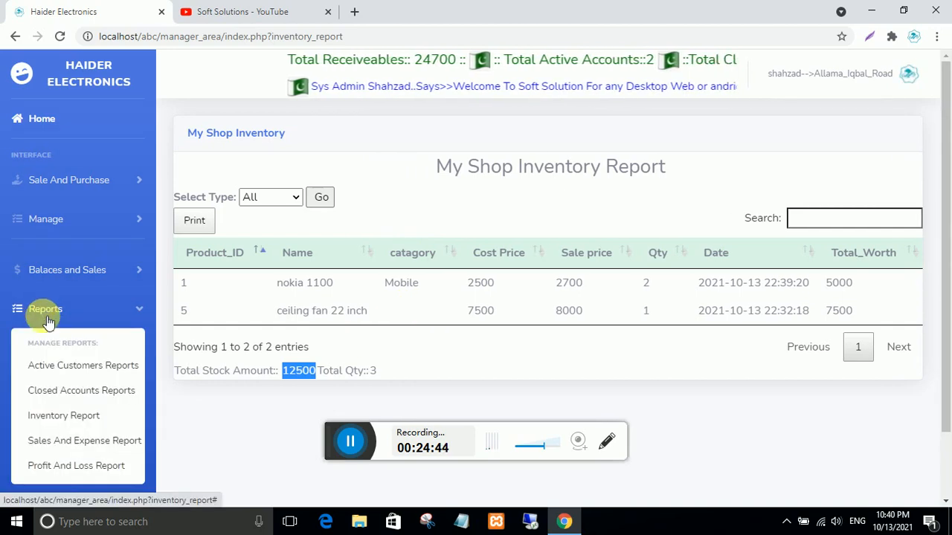
- View the sales and expense report, then the 10/13/2021 profit and loss report with 1100 total profit
left_click(47, 440)
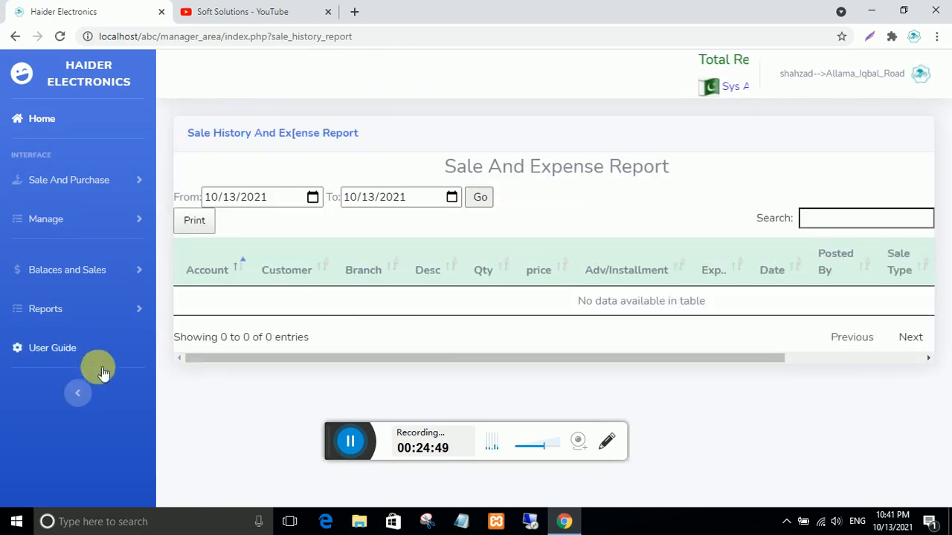
left_click(45, 309)
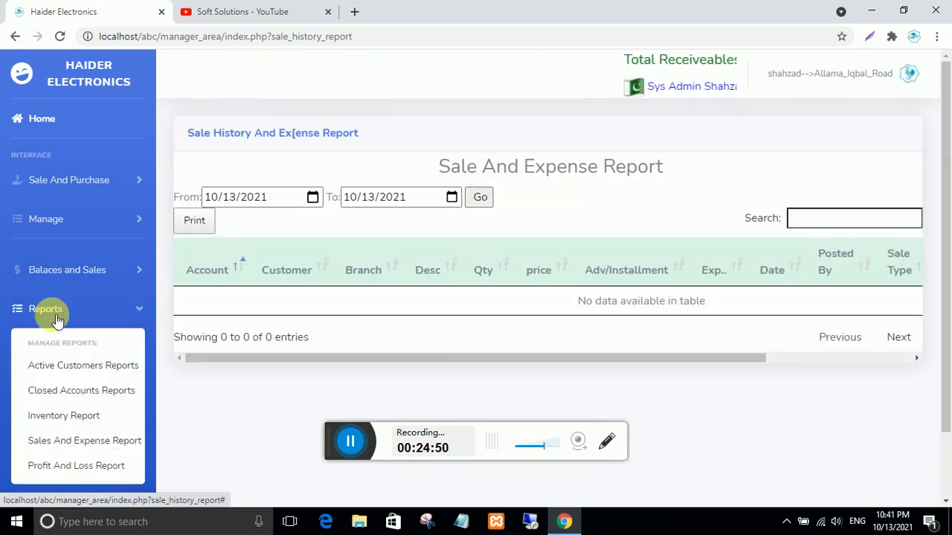
left_click(88, 464)
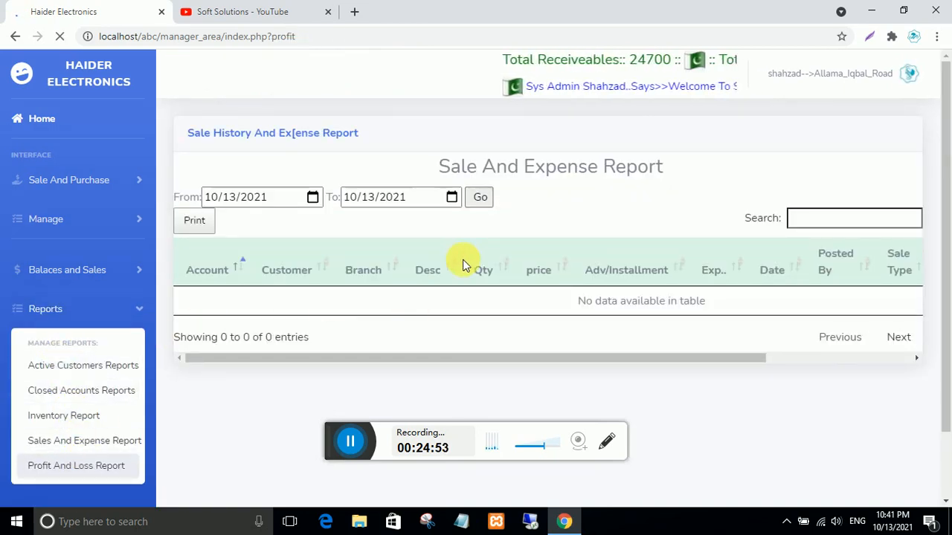
left_click(481, 199)
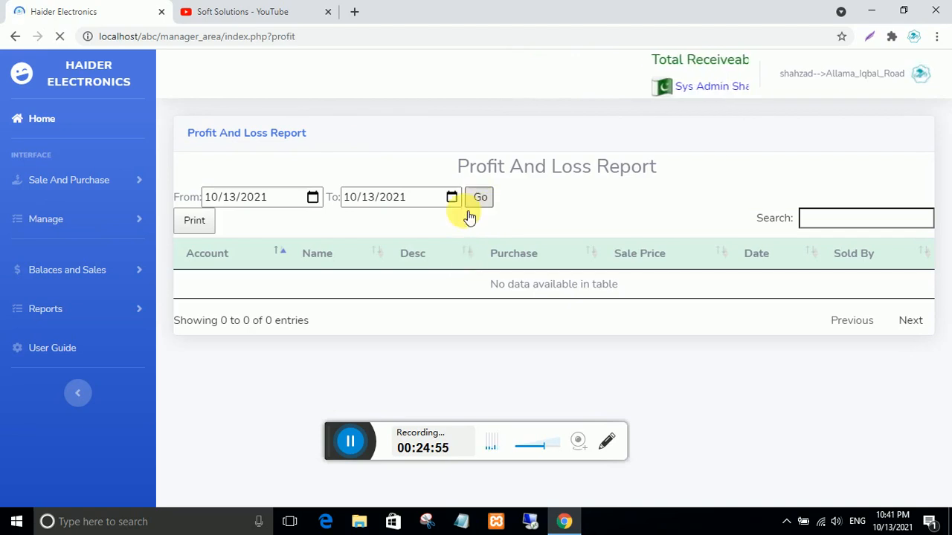
scroll(465, 279, "down", 1)
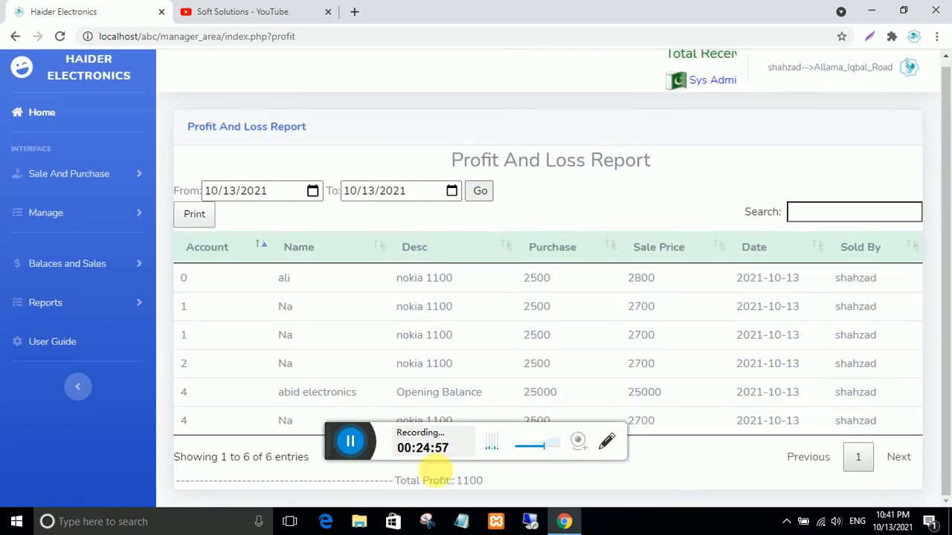
left_click_drag(491, 480, 454, 482)
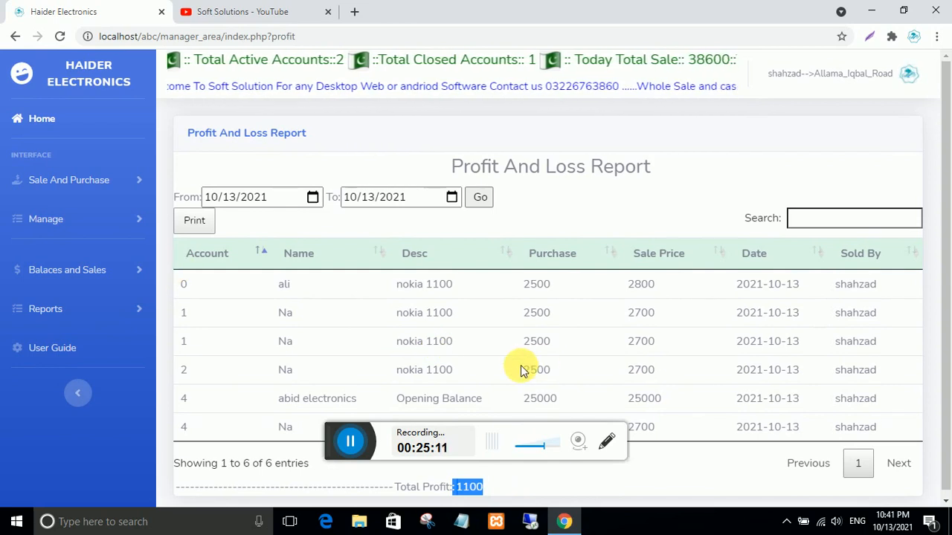
left_click(65, 314)
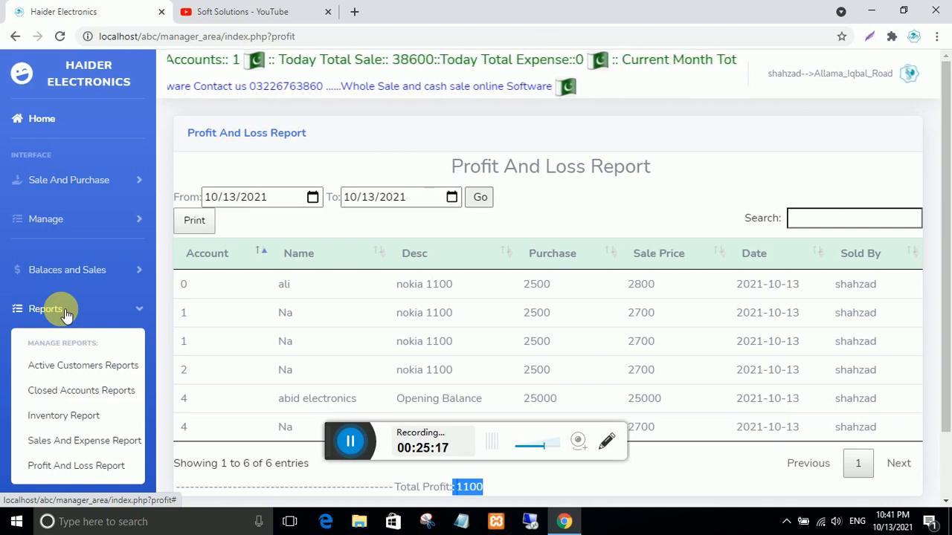
left_click(69, 309)
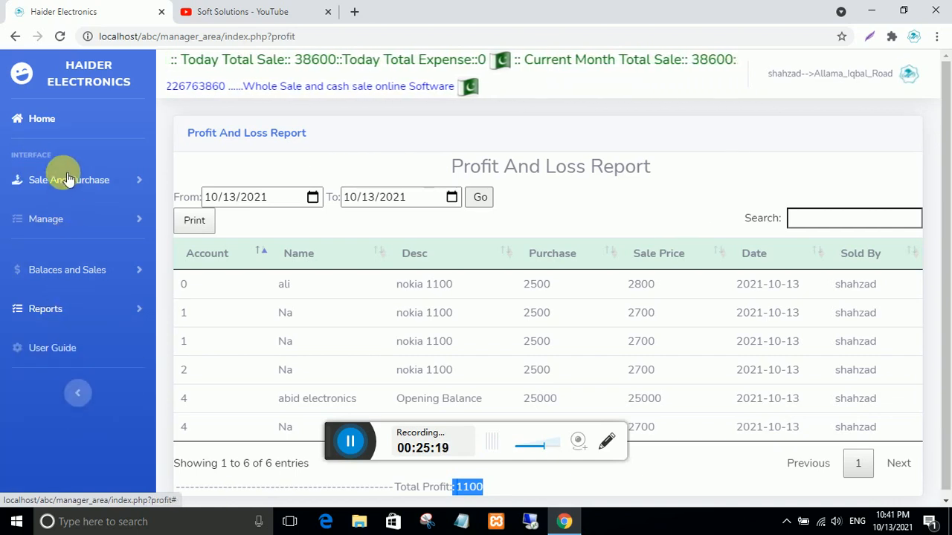
- Return to the dashboard, note the Allama_Iqbal_Road branch label, and open the account menu
left_click(43, 119)
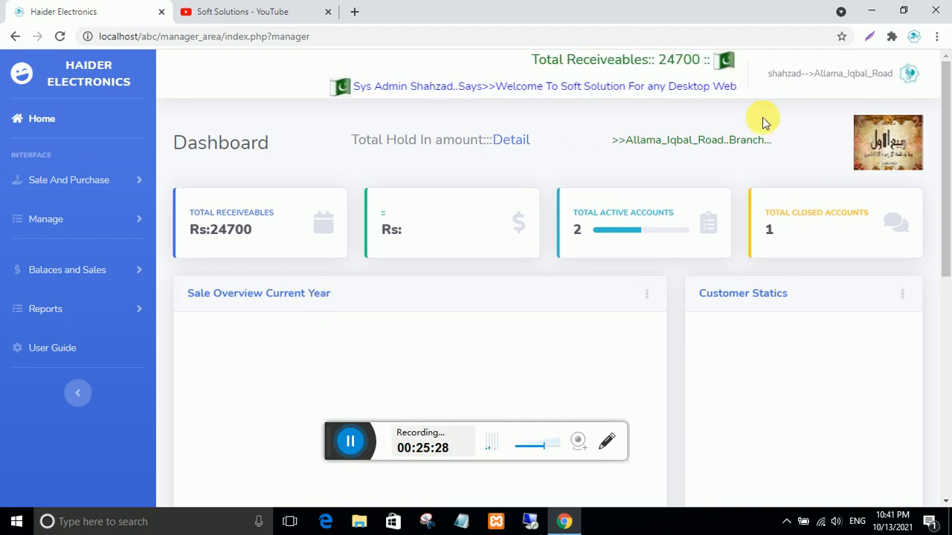
left_click_drag(781, 140, 589, 144)
left_click(578, 145)
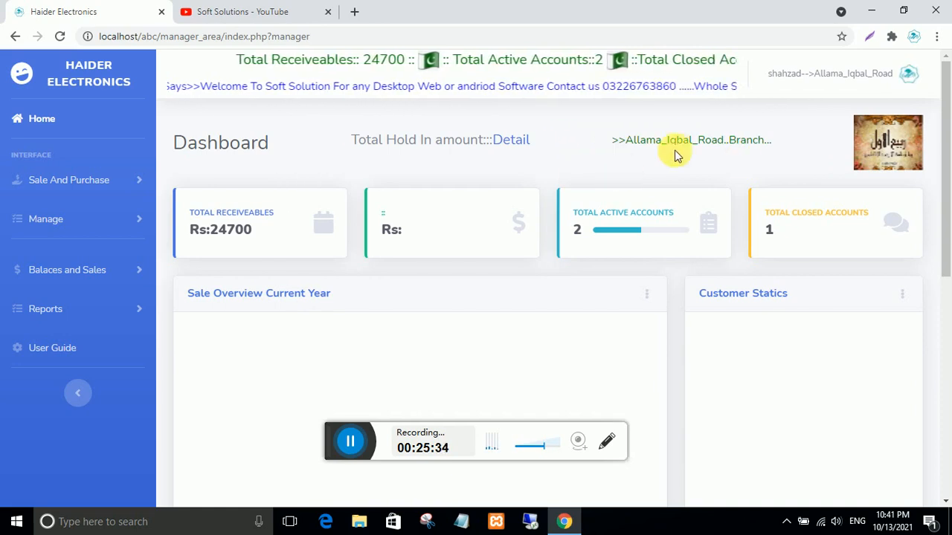
left_click_drag(774, 143, 616, 142)
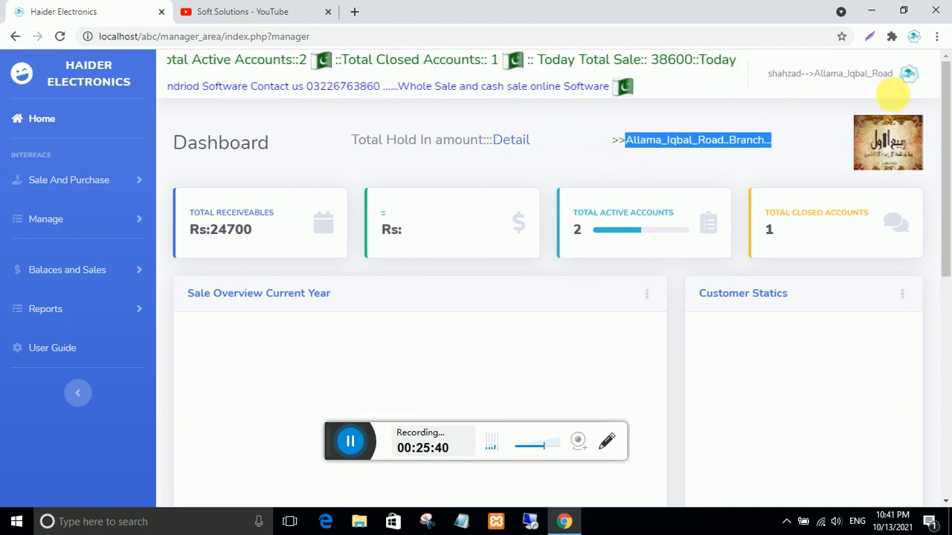
left_click(912, 77)
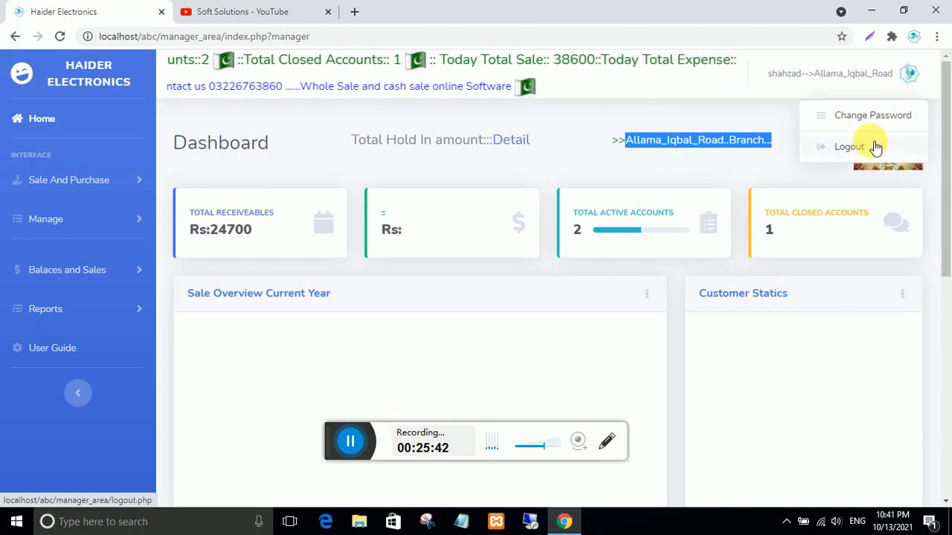
- Log out of the admin and sign in with the branch user's username and password
left_click(876, 147)
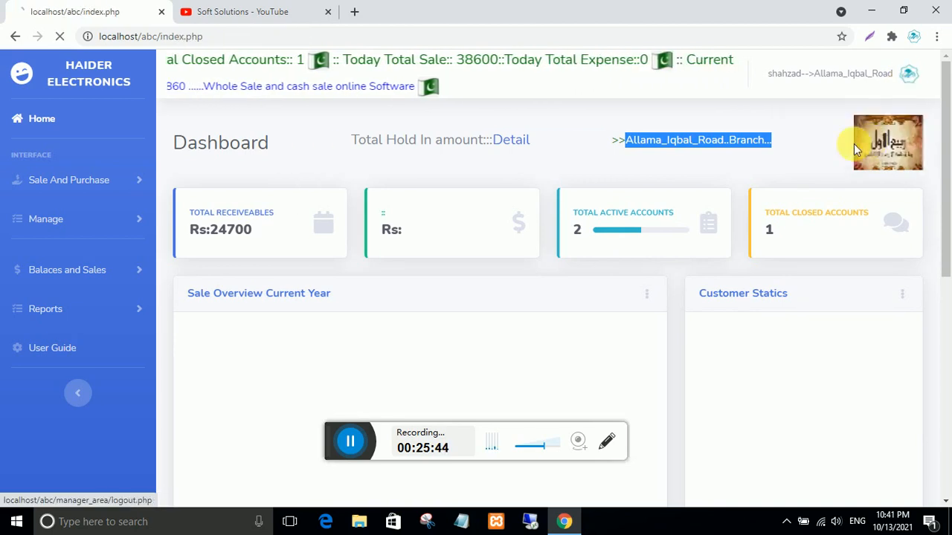
left_click(357, 298)
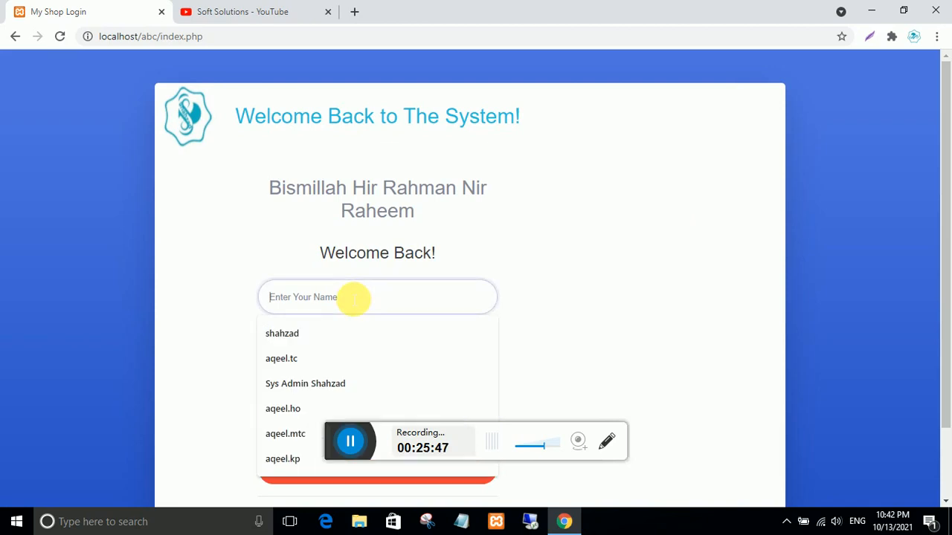
type("s")
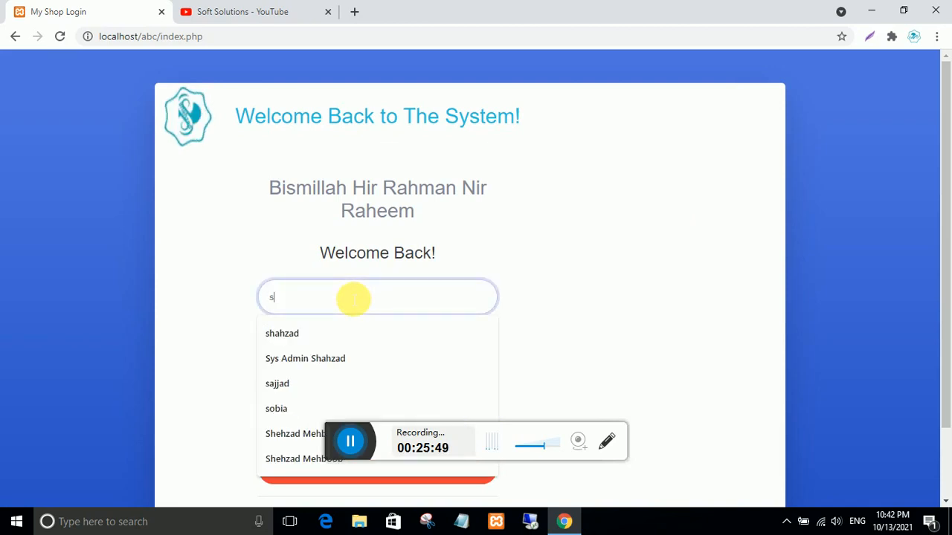
type("hahzad")
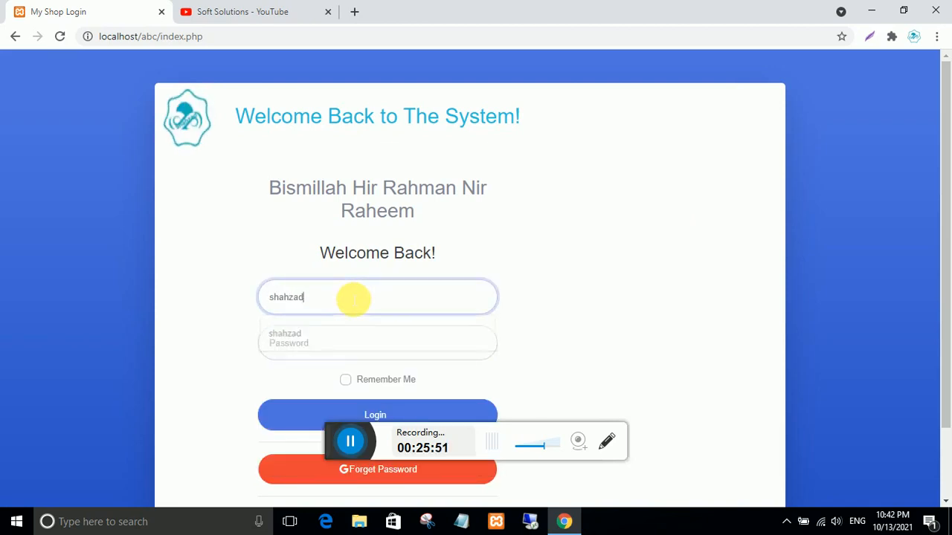
left_click(353, 341)
type("1")
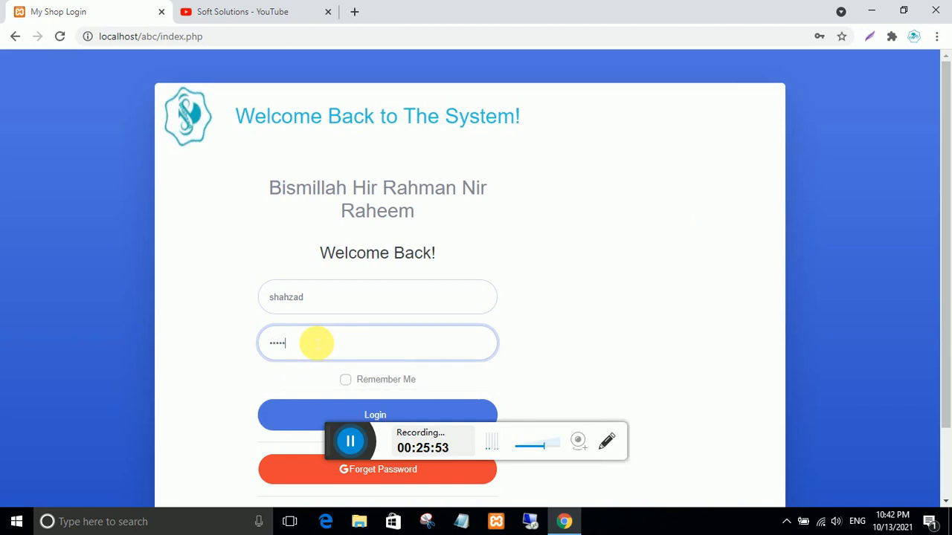
left_click(312, 415)
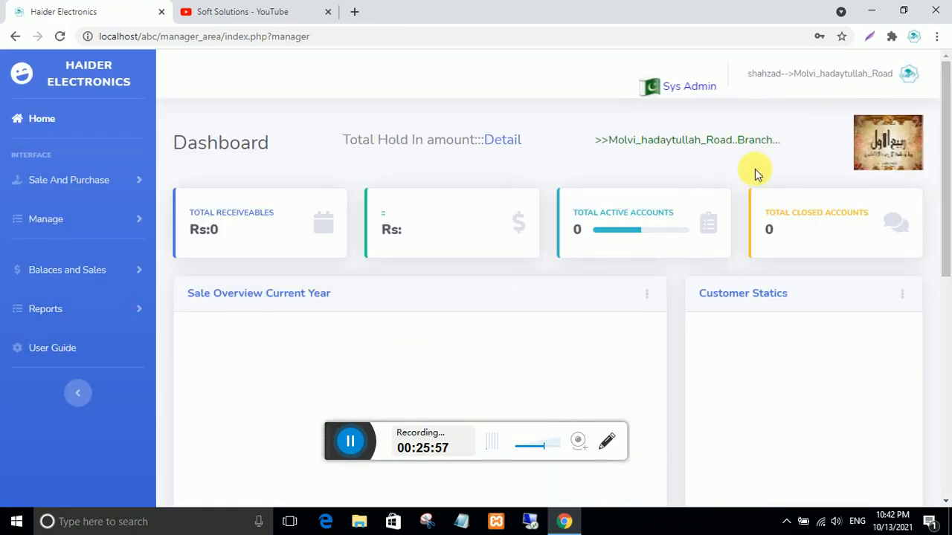
- Dismiss the browser's breach warning, decline saving the password, and view the Molvi_hadaytullah_Road dashboard
left_click(599, 219)
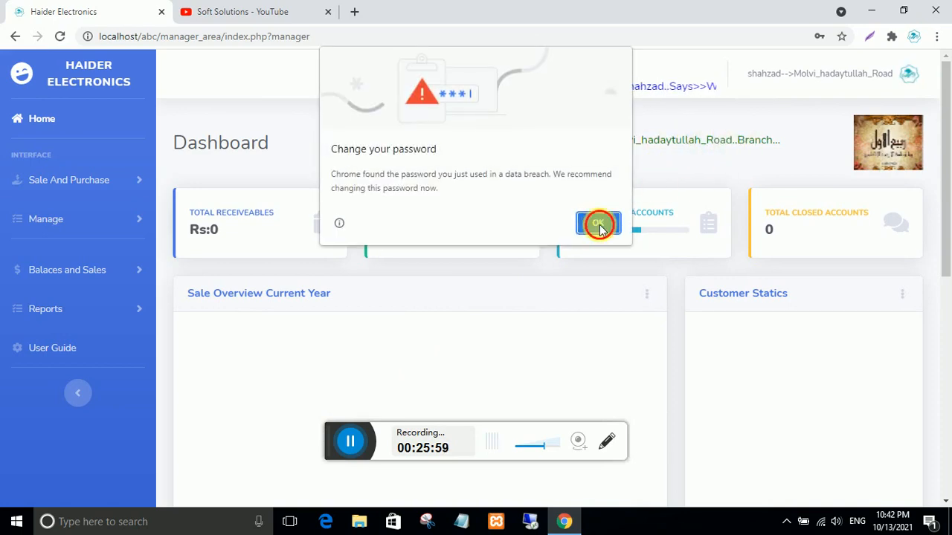
left_click(820, 264)
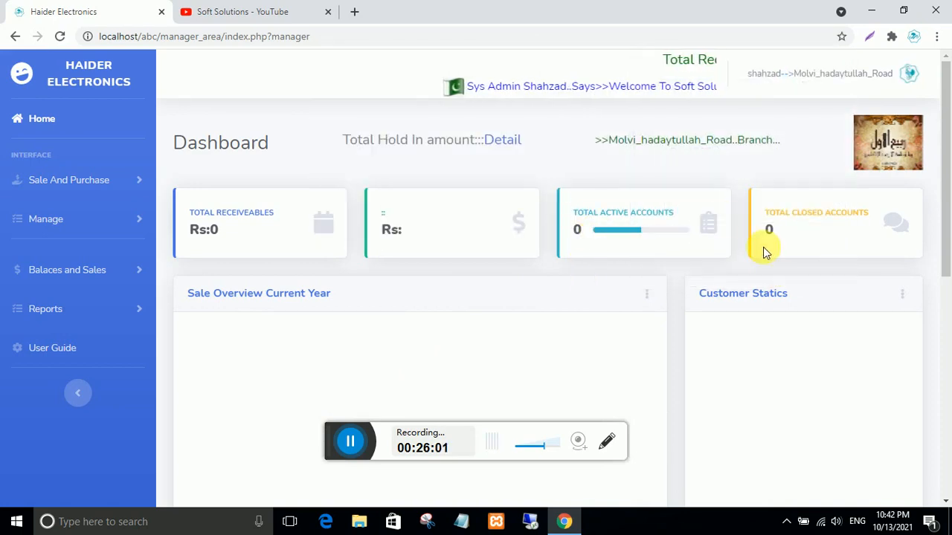
scroll(255, 279, "down", 5)
scroll(254, 279, "up", 5)
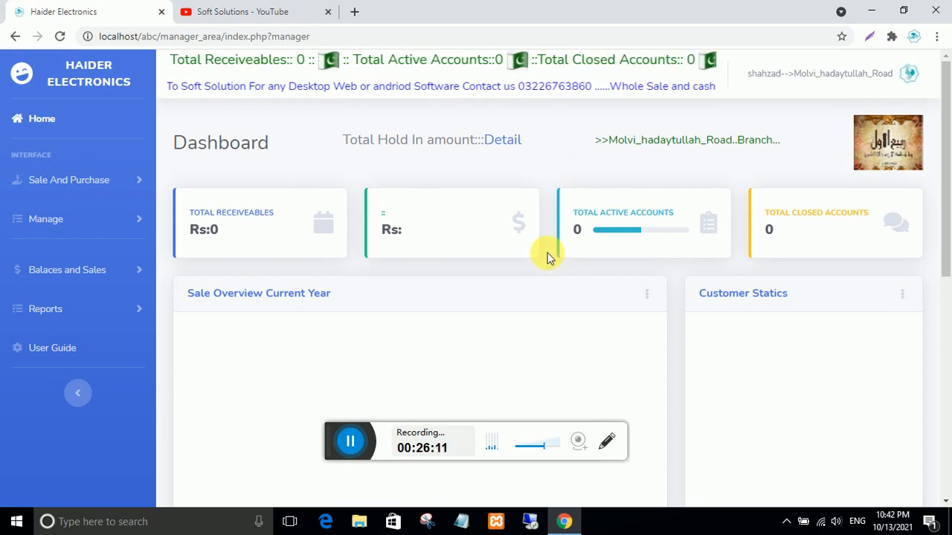
- Start a new customer record, accepting the suggested account number and entering the customer's name
left_click(63, 189)
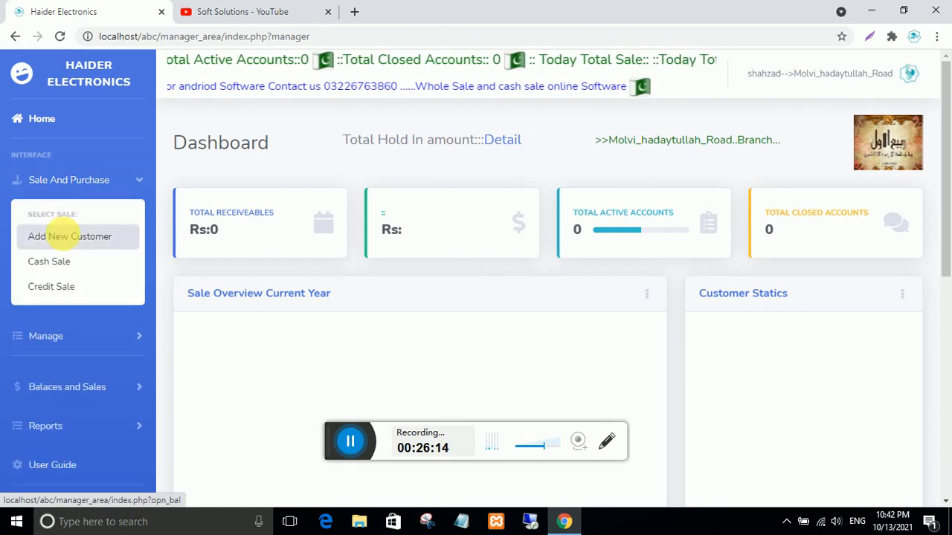
left_click(64, 235)
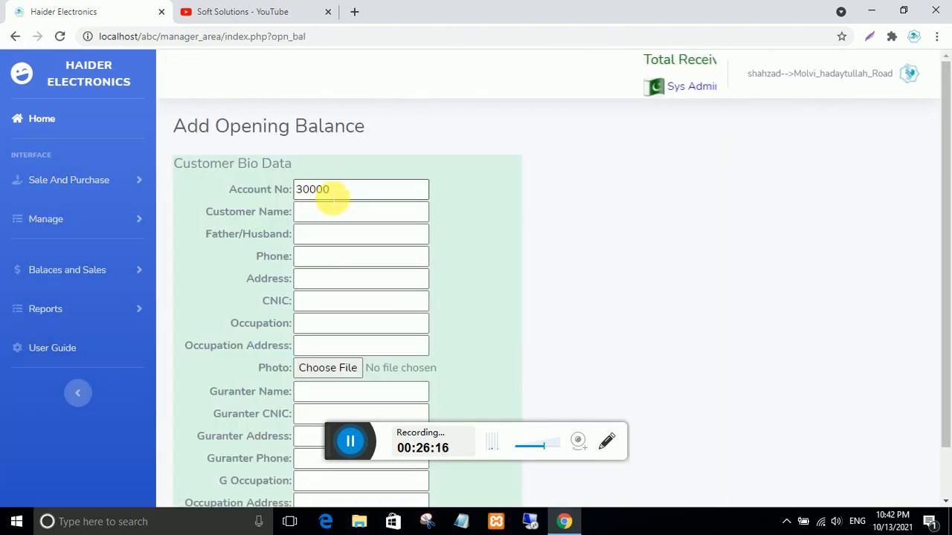
double_click(350, 192)
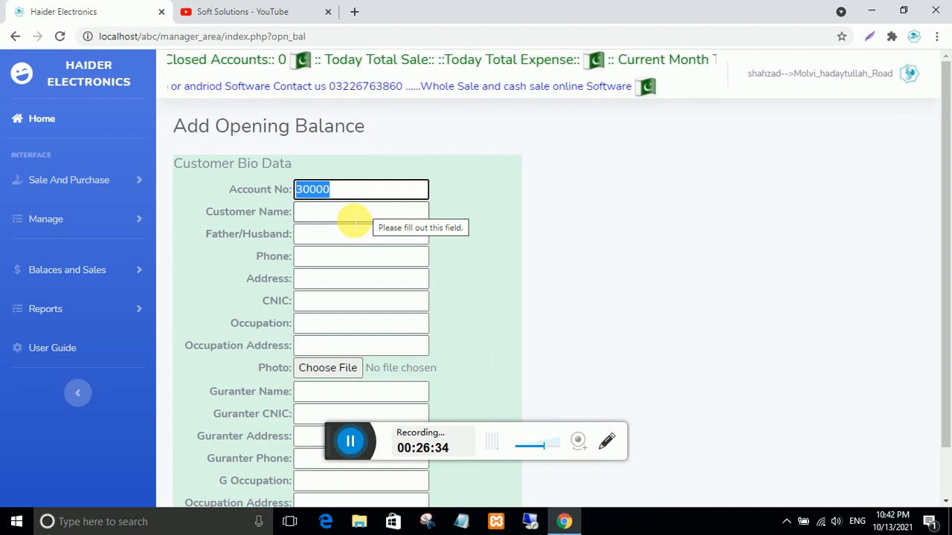
left_click(354, 221)
type("qa")
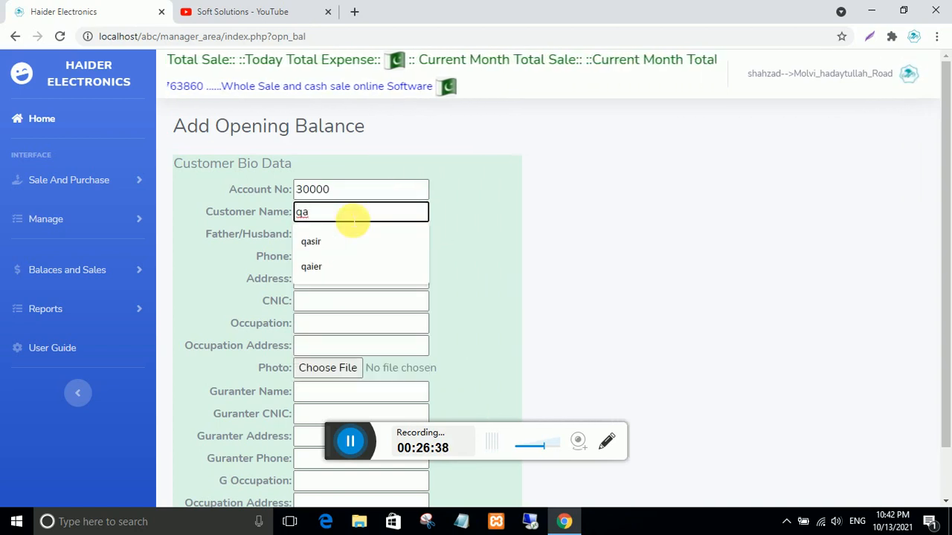
type("deer")
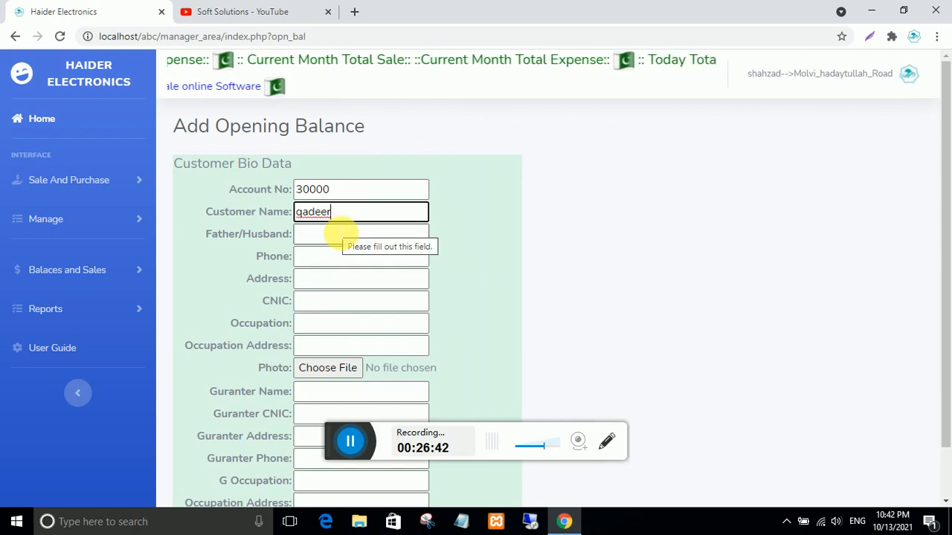
- Fill father/husband, phone, address, CNIC, occupation and occupation address with placeholders (na, 00, 5)
left_click(335, 232)
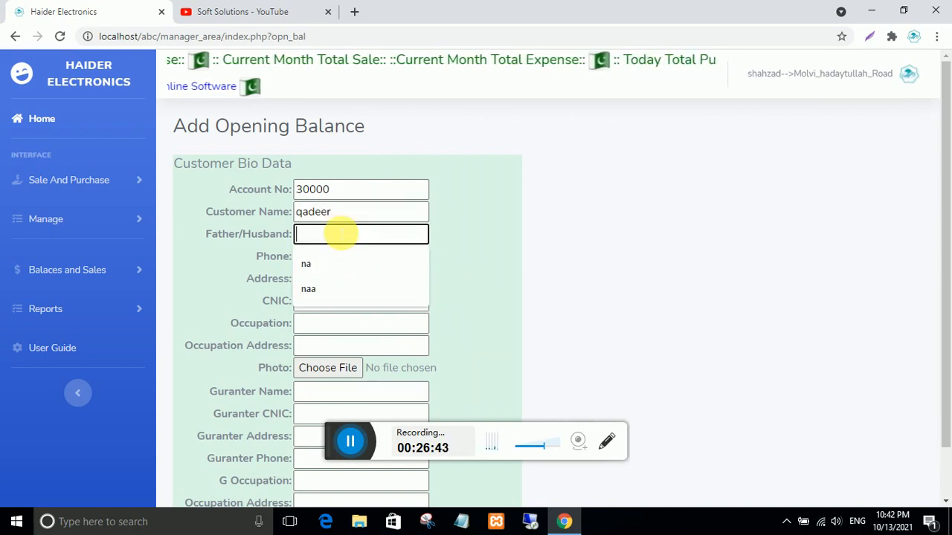
type("na")
left_click(334, 259)
type("00")
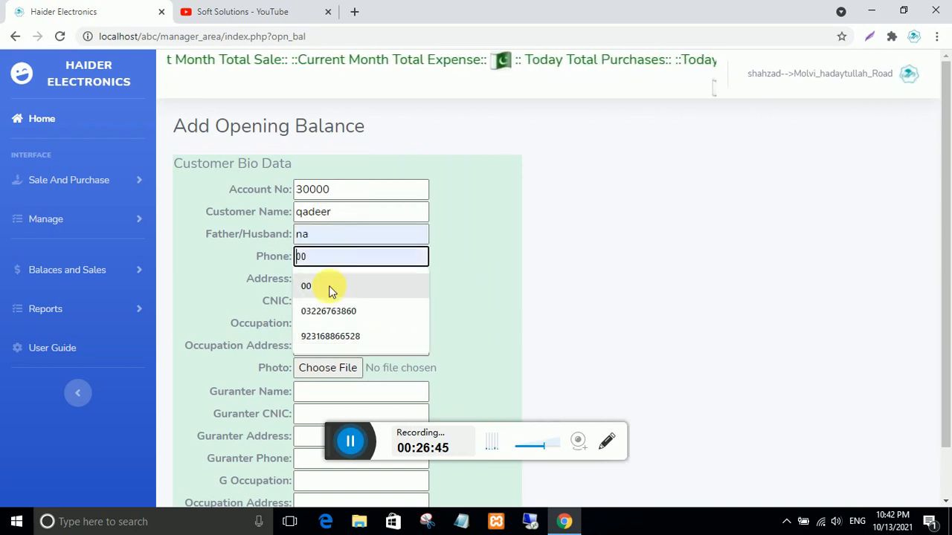
left_click(332, 281)
type("5")
left_click(329, 302)
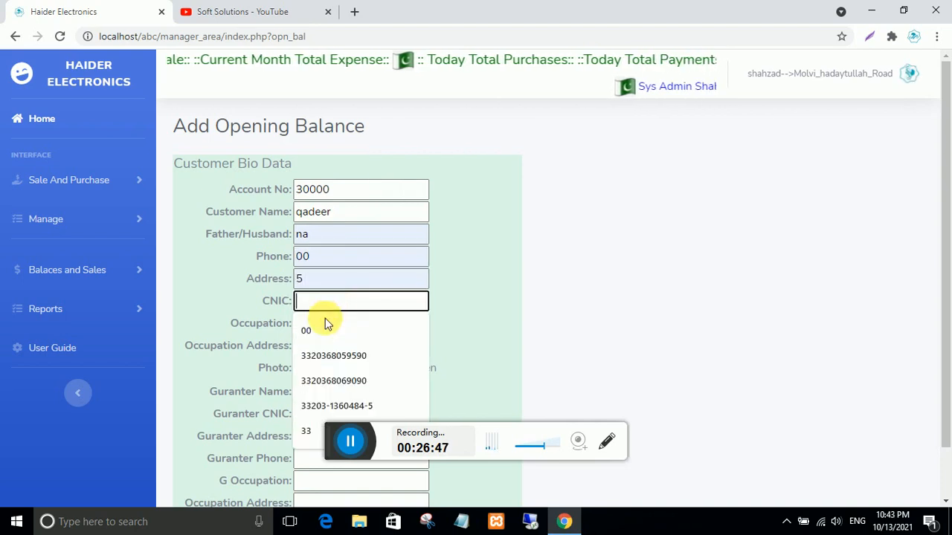
type("00")
left_click(329, 323)
type("na")
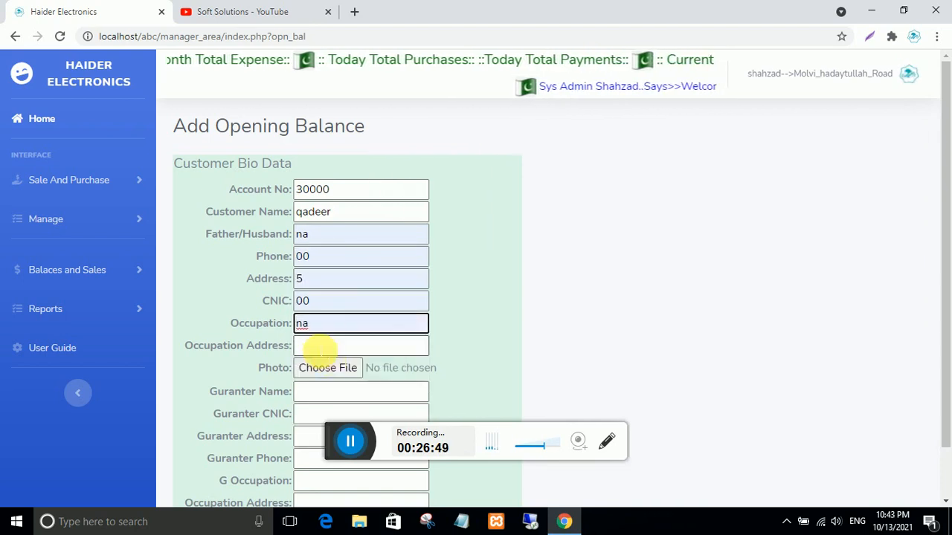
left_click(315, 348)
type("5")
- Fill the guarantor's name, CNIC, address, phone and occupation address, then save with opening balance 1500
left_click(314, 395)
type("na")
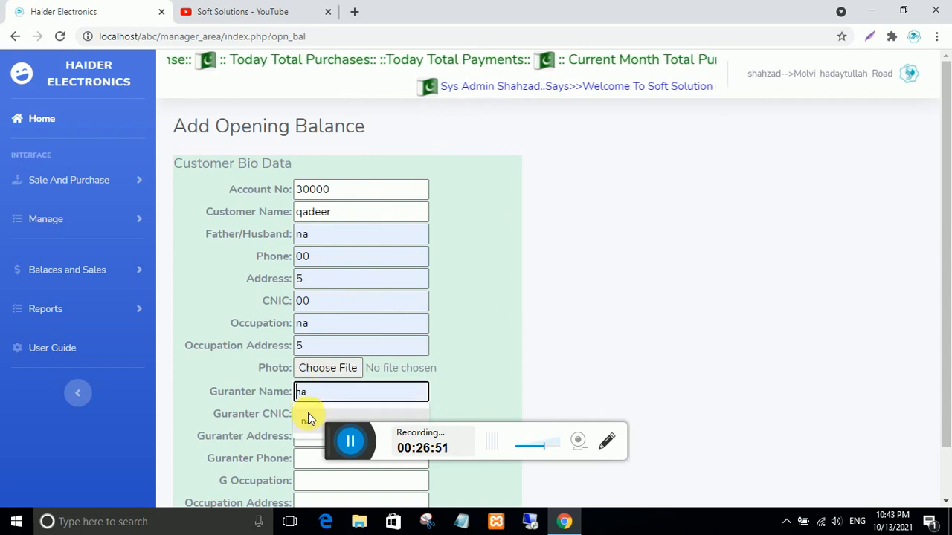
scroll(308, 414, "down", 1)
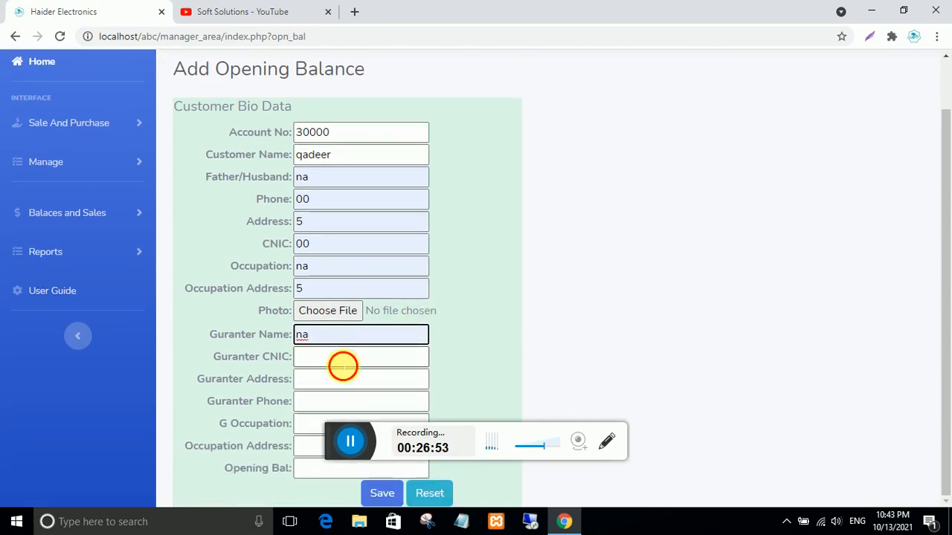
left_click(342, 366)
left_click(319, 380)
left_click(315, 383)
left_click(314, 406)
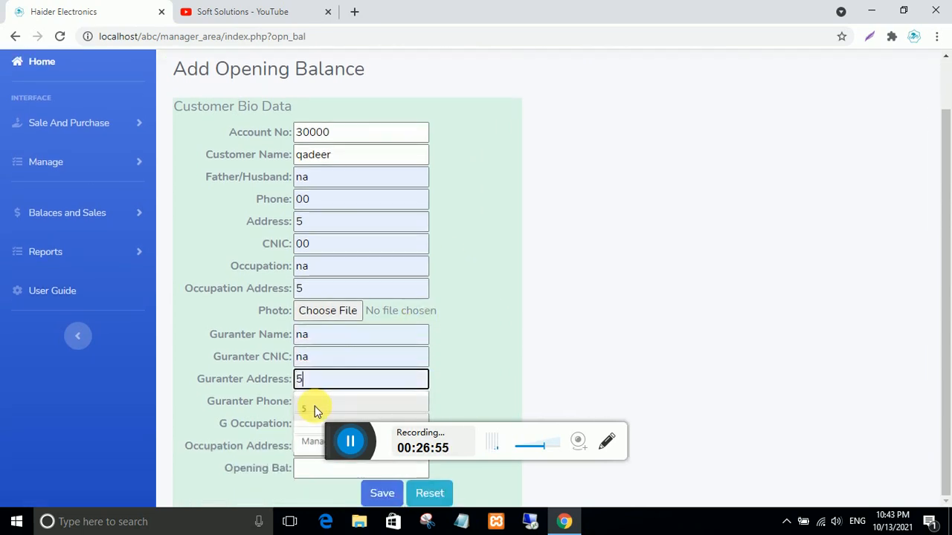
left_click(314, 405)
type("00")
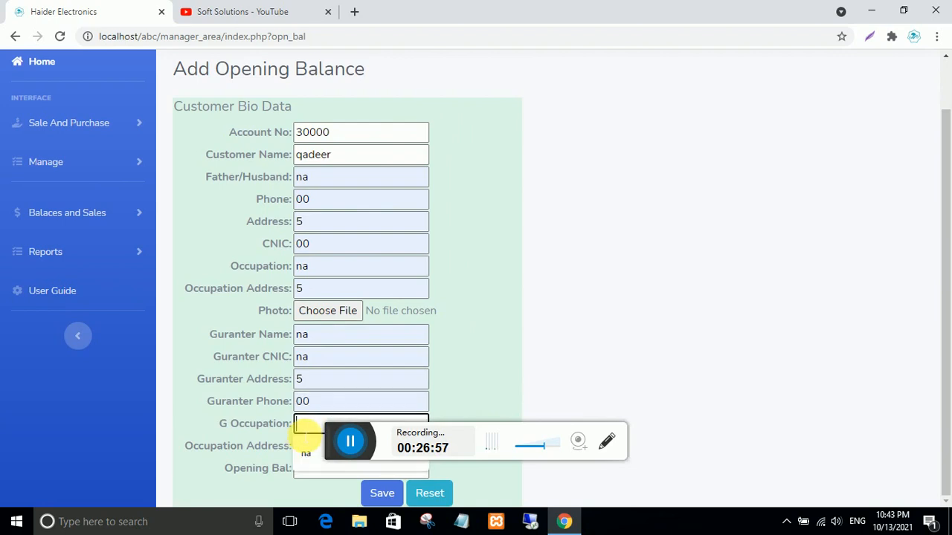
left_click(312, 449)
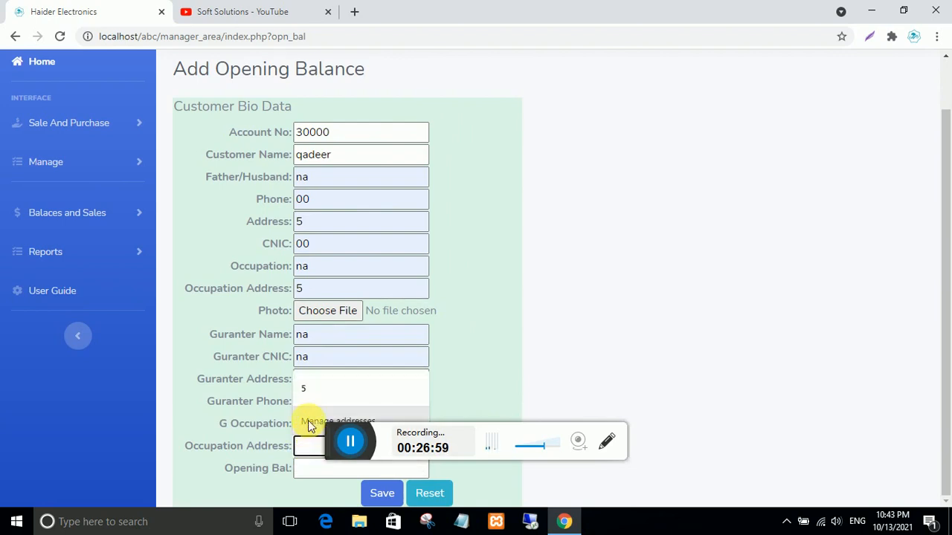
left_click(310, 385)
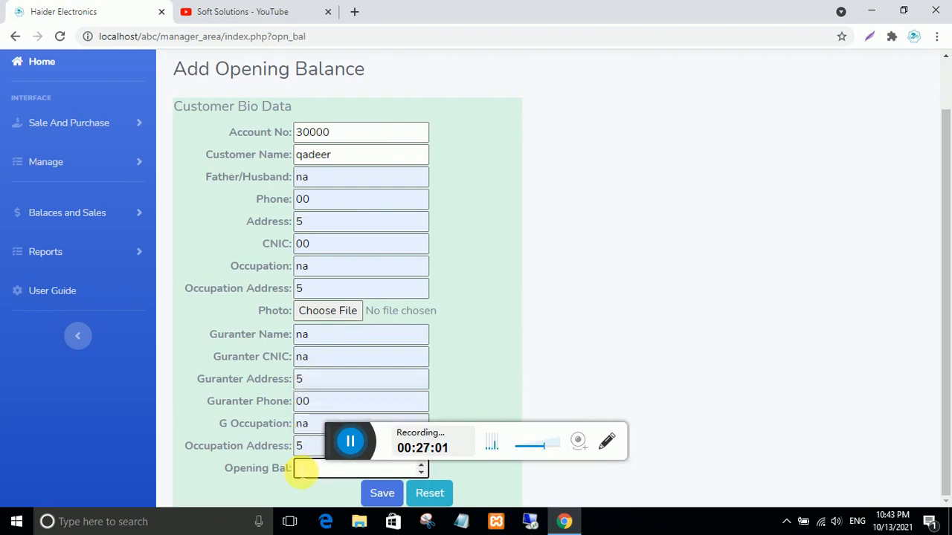
left_click(377, 498)
left_click(597, 118)
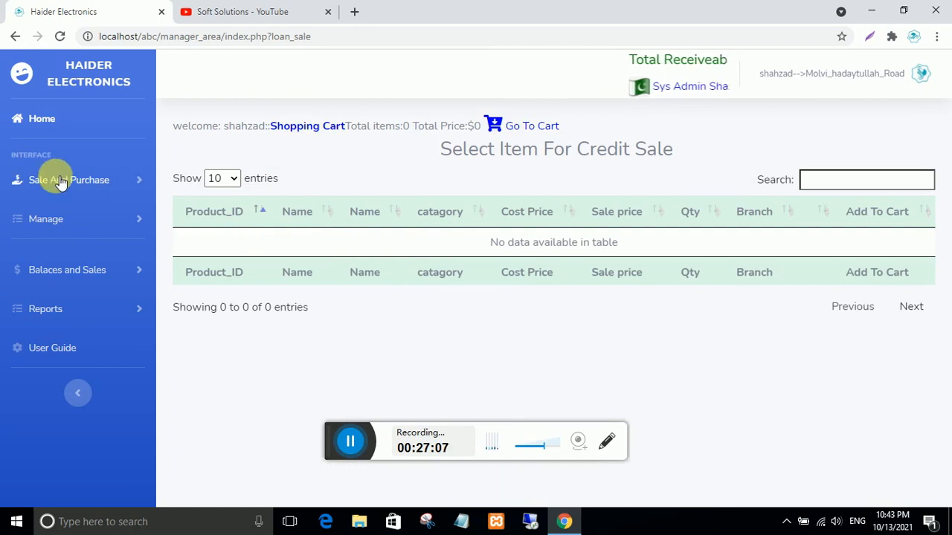
- Confirm the dashboard shows Rs 1500 receivables and one active account, then open Credit Sale
left_click(37, 125)
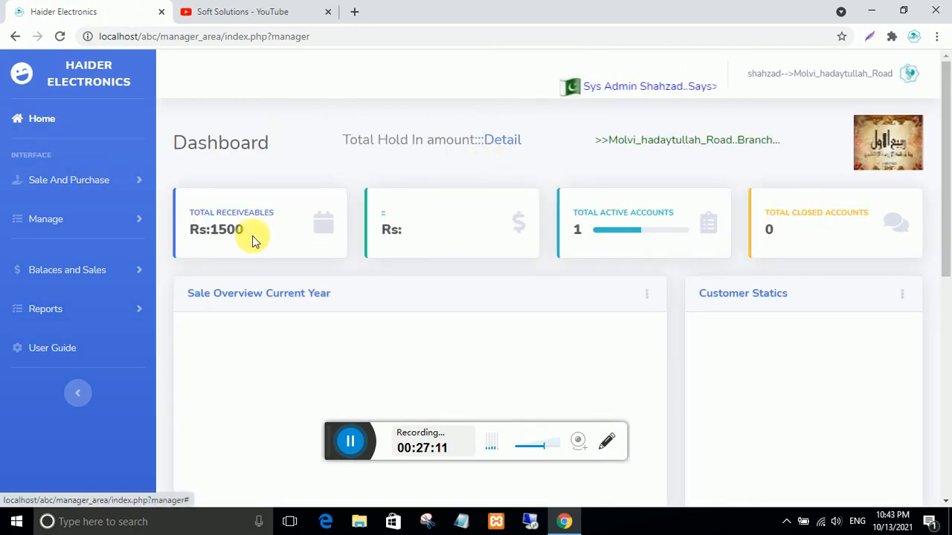
left_click_drag(244, 236, 212, 246)
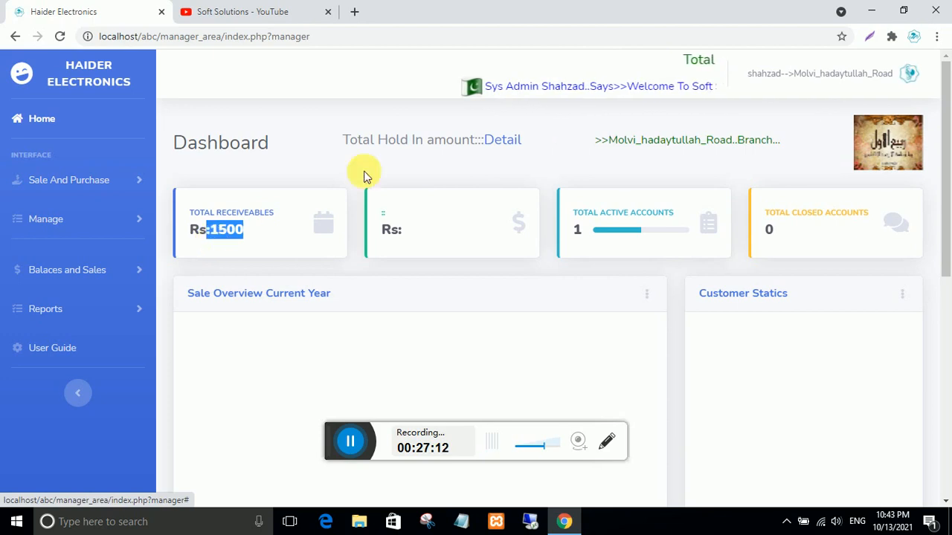
double_click(577, 228)
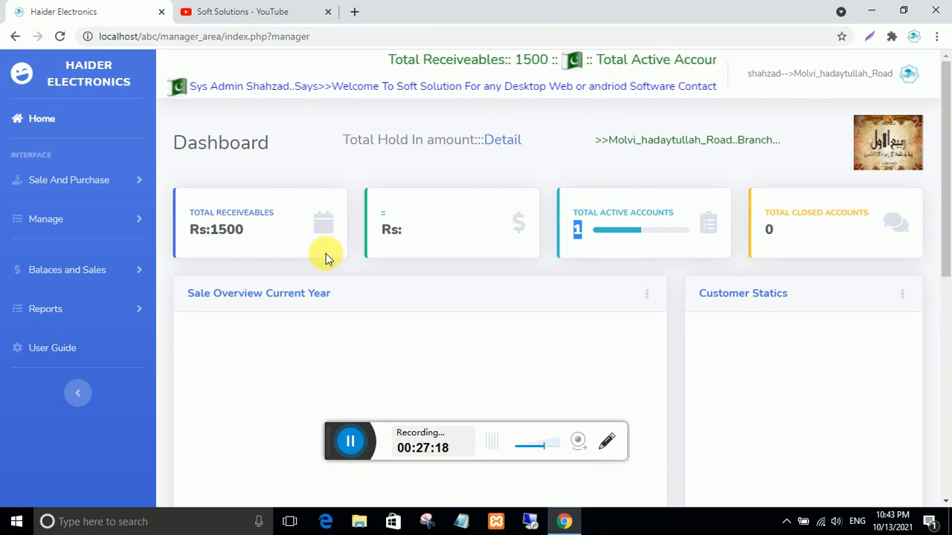
left_click(84, 183)
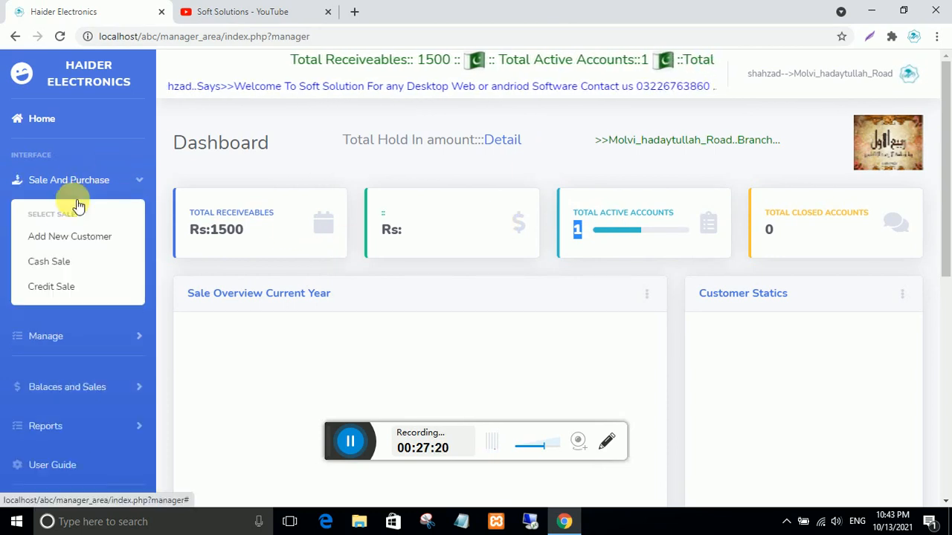
left_click(51, 286)
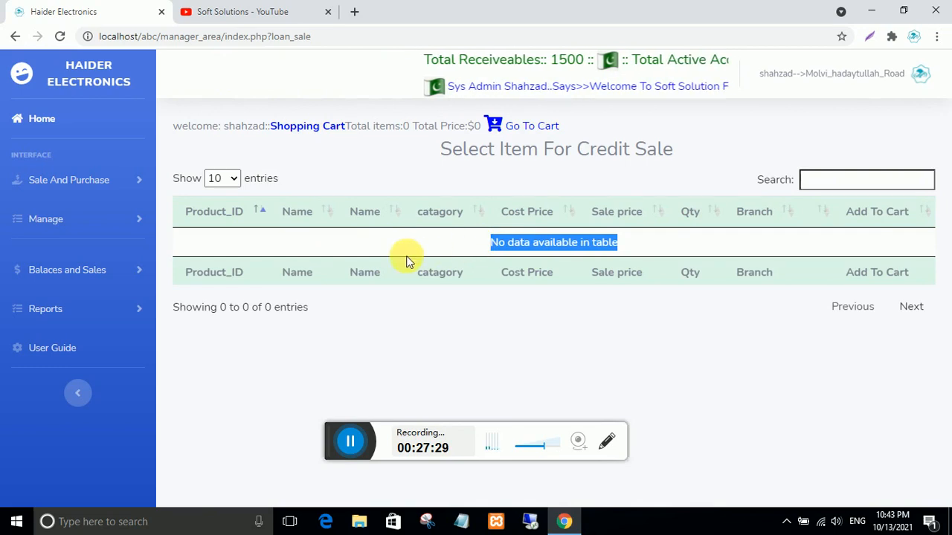
- Sign out of the branch manager session
left_click(464, 246)
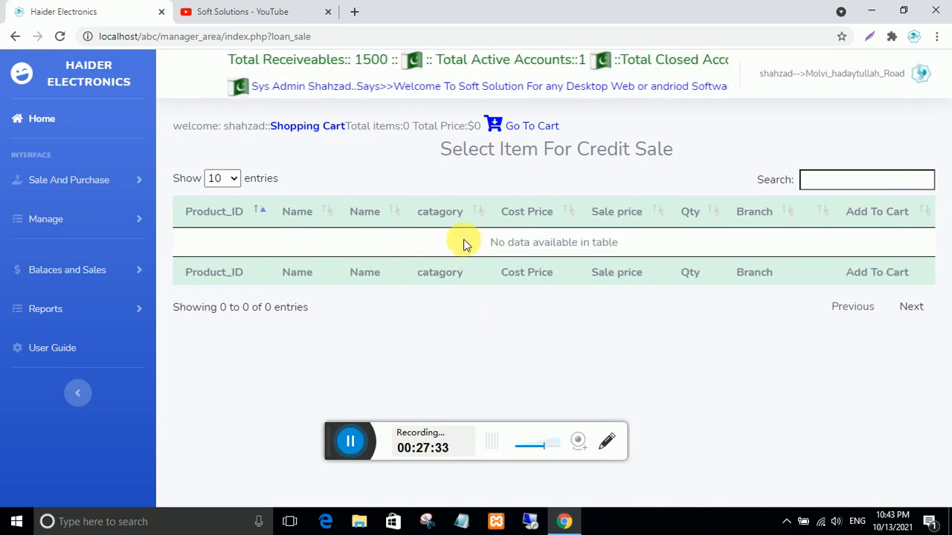
left_click(922, 74)
left_click(856, 147)
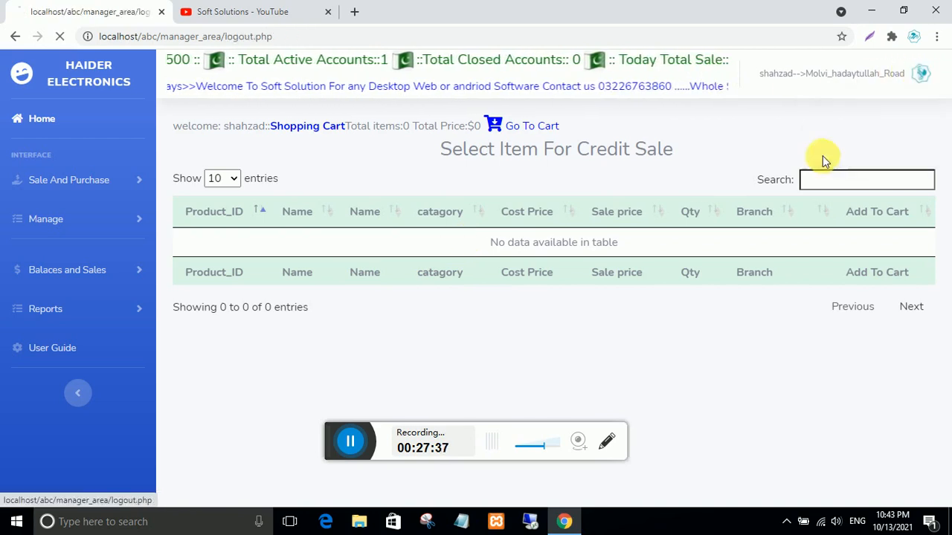
- Log in as the head-office admin, dismiss Chrome's password prompts, and check the dashboard cards
left_click(287, 298)
type("a")
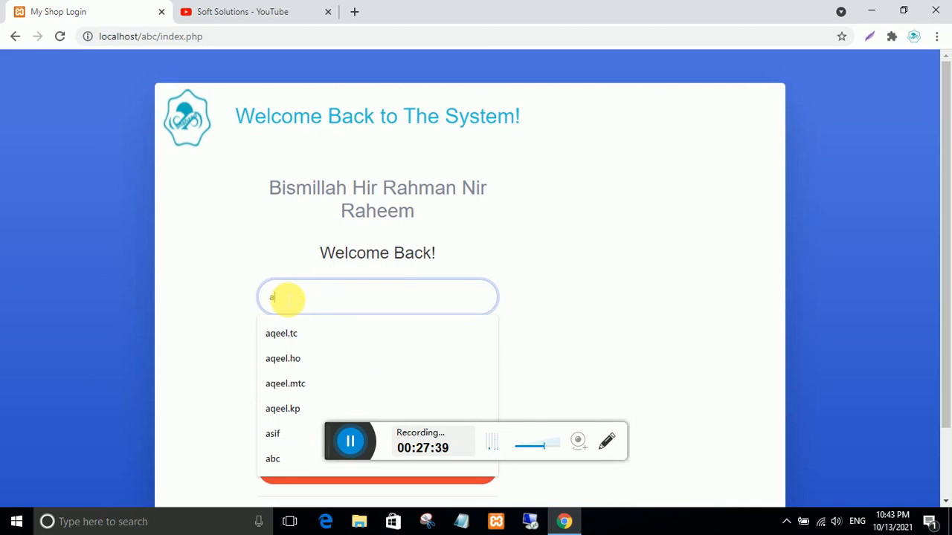
type("dmin")
left_click(287, 333)
left_click(290, 335)
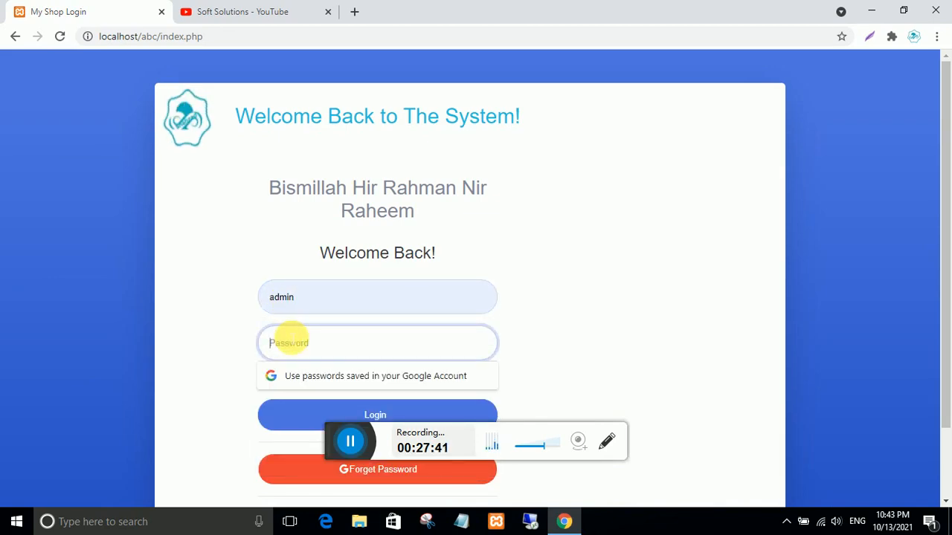
type("ad")
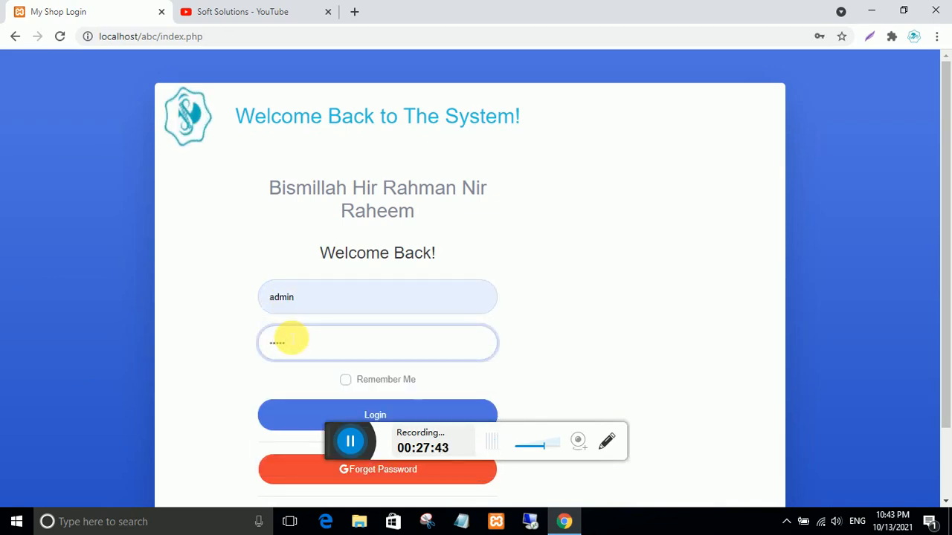
type("min")
key("Return")
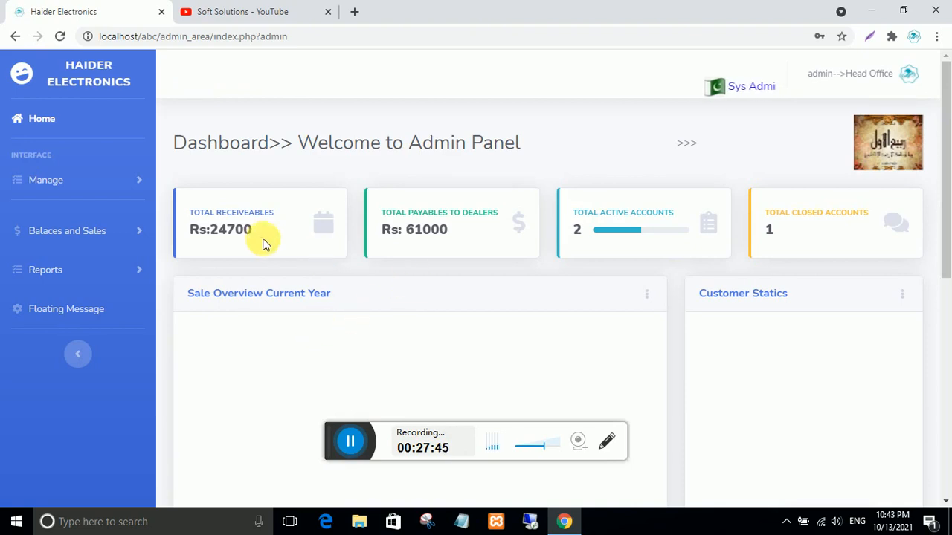
left_click(595, 223)
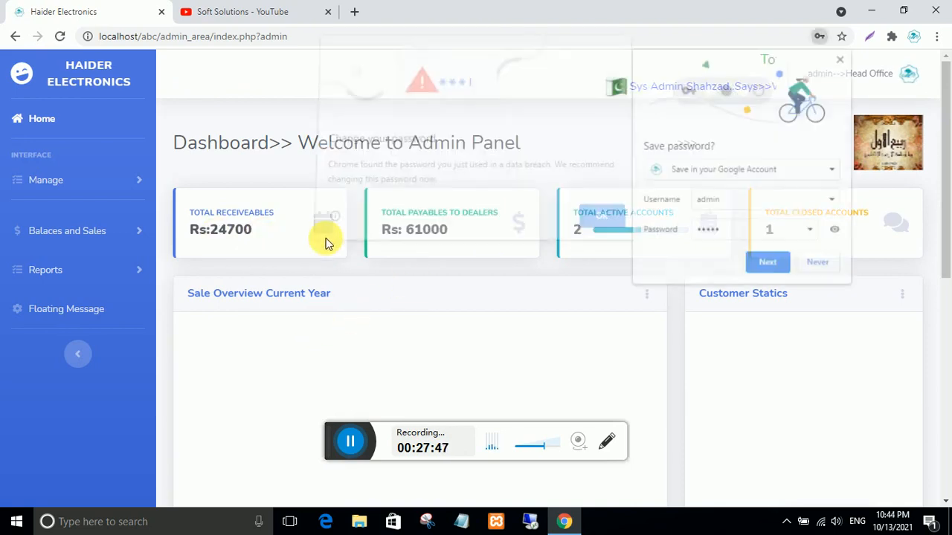
left_click(818, 262)
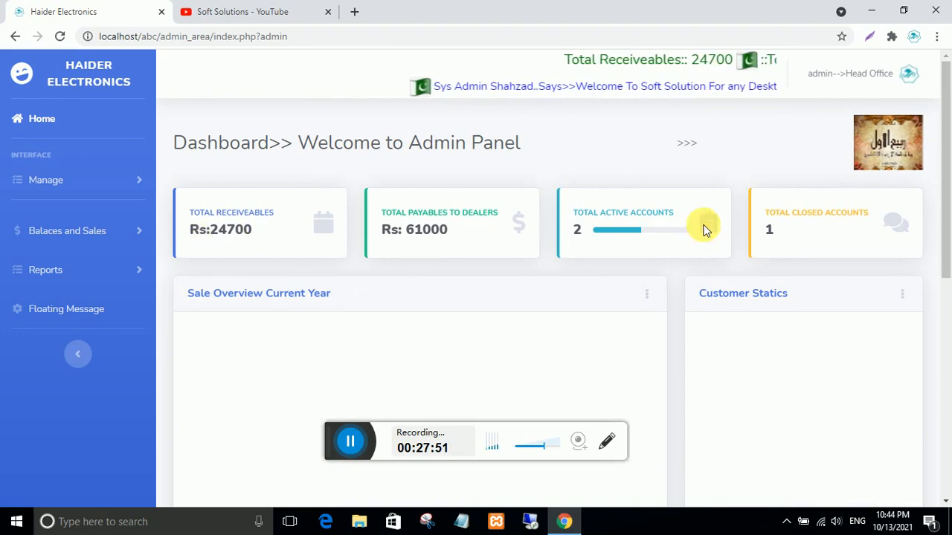
left_click_drag(584, 229, 558, 228)
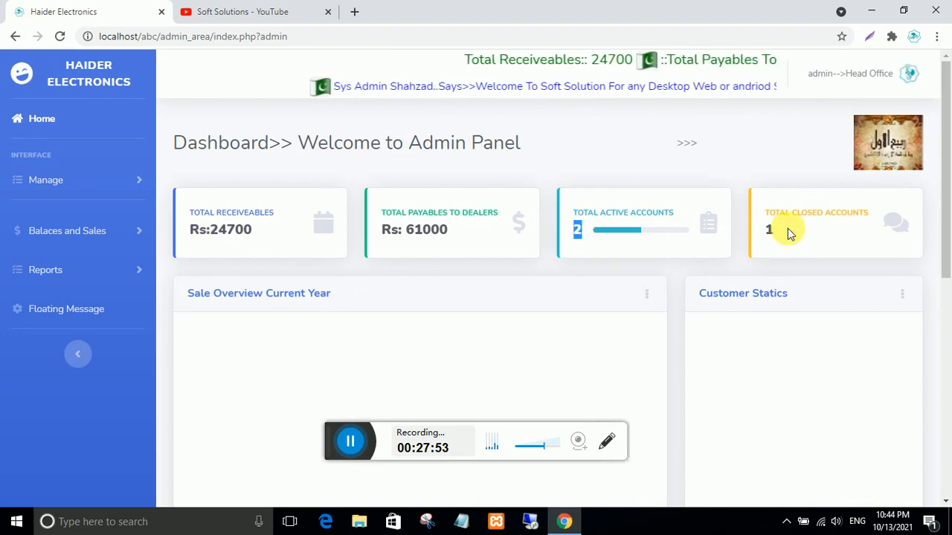
left_click(584, 229)
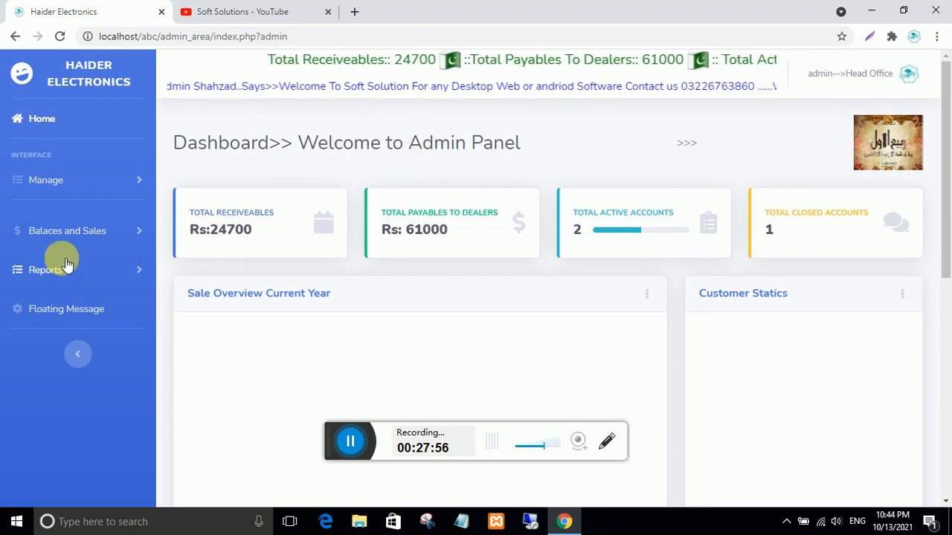
- Fully transfer the row 5 ceiling fan 22 inch from Allama_Iqbal_Road to Molvi_hadaytullah_Road
left_click(54, 180)
left_click(64, 385)
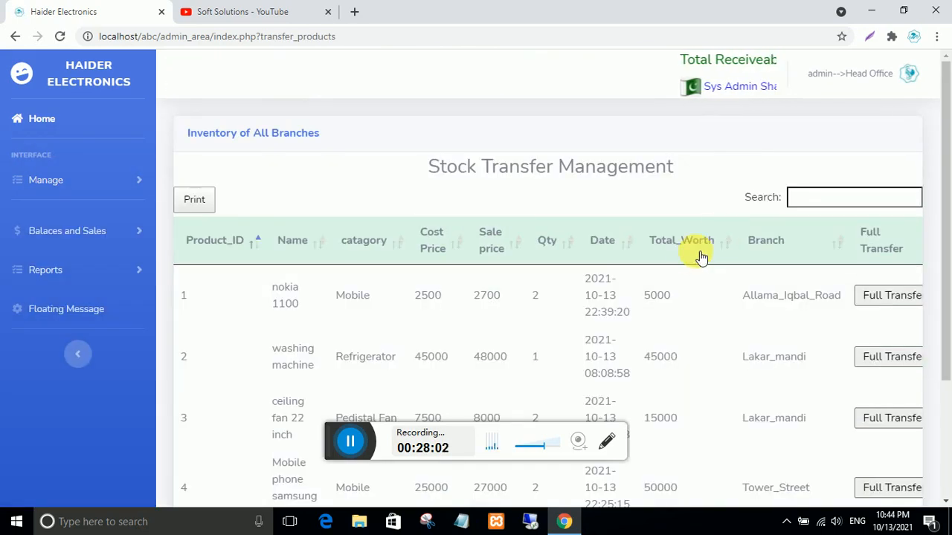
scroll(692, 300, "down", 3)
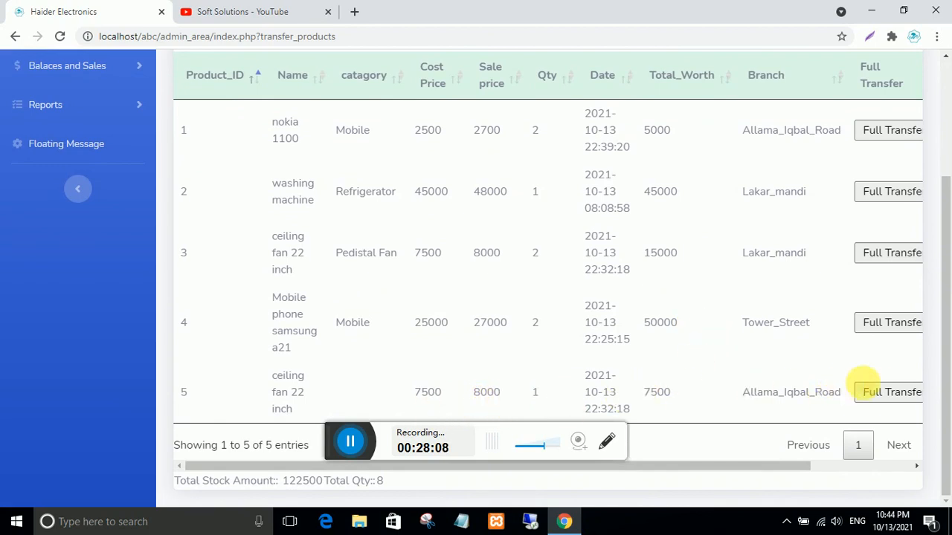
left_click(889, 394)
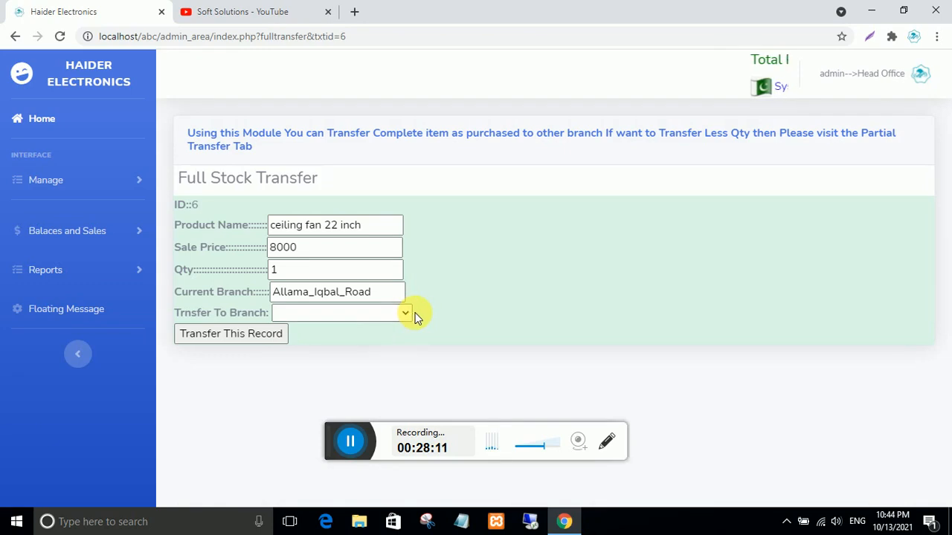
left_click(405, 315)
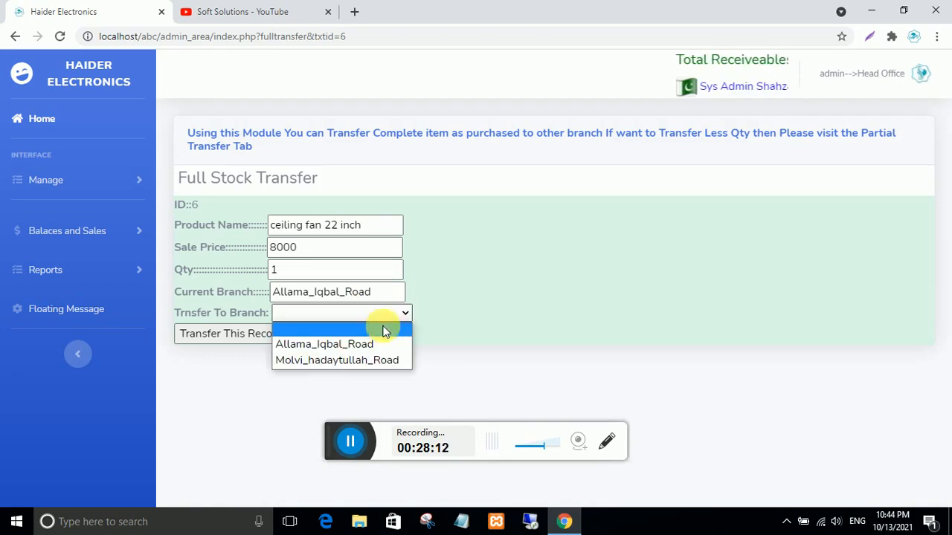
left_click(361, 361)
left_click(245, 334)
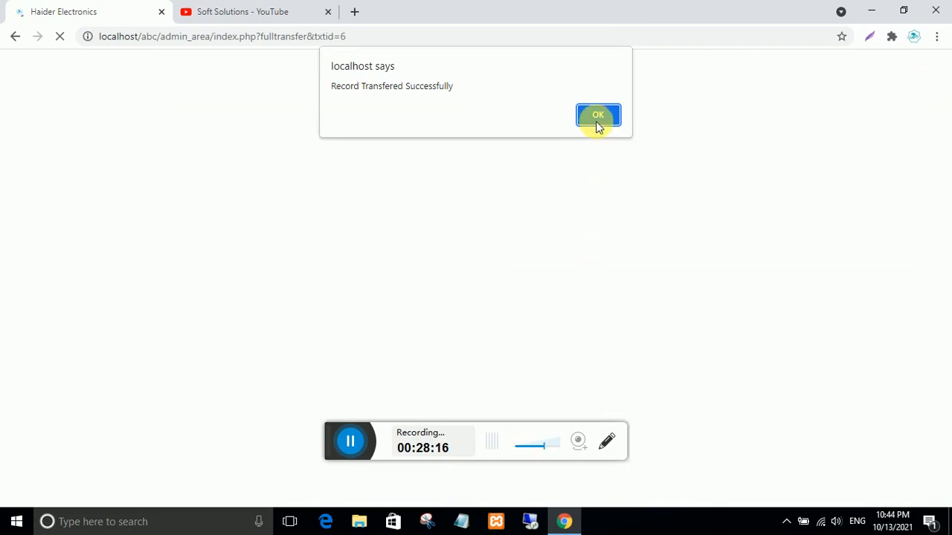
left_click(598, 124)
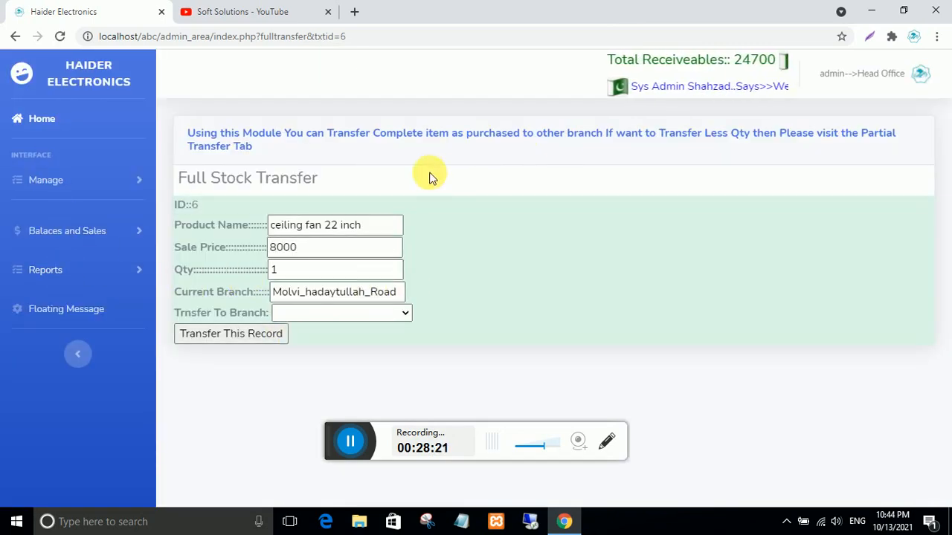
left_click(921, 73)
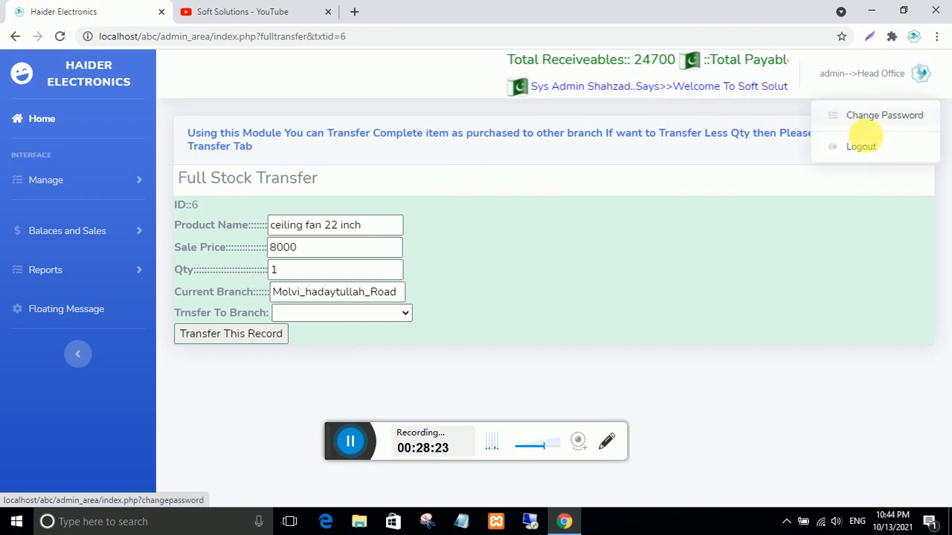
- Log in as the Molvi_hadaytullah_Road branch manager, saving the password, and view the branch's Manage Products list
left_click(861, 147)
left_click(290, 298)
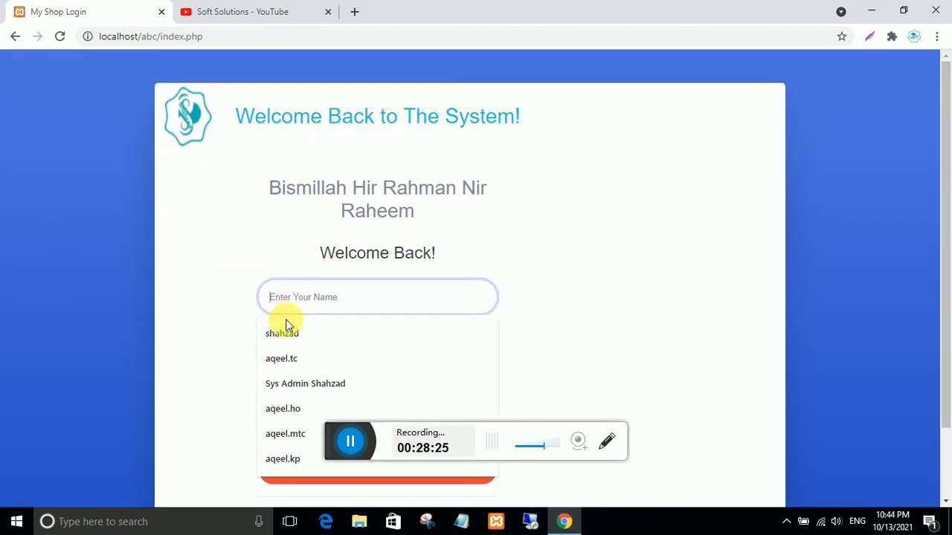
left_click(287, 332)
left_click(276, 342)
type("1")
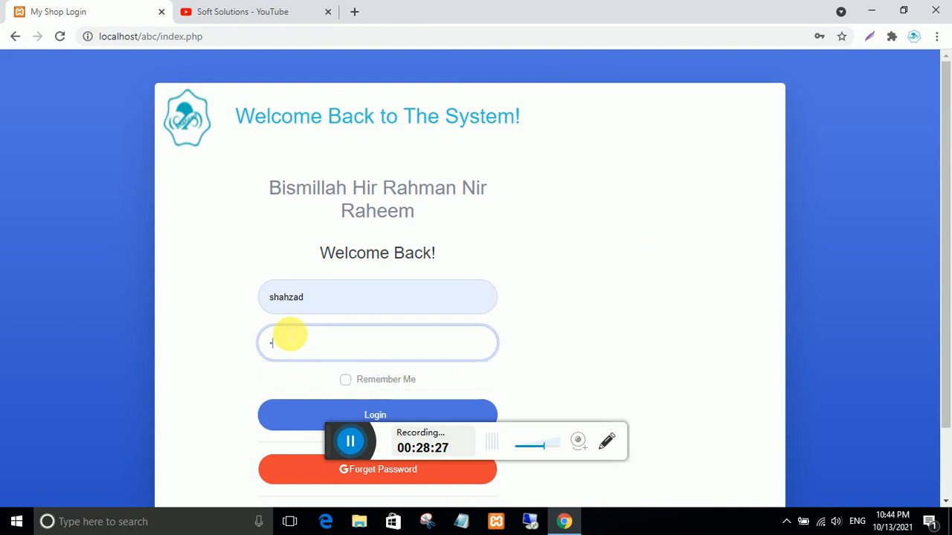
left_click(312, 409)
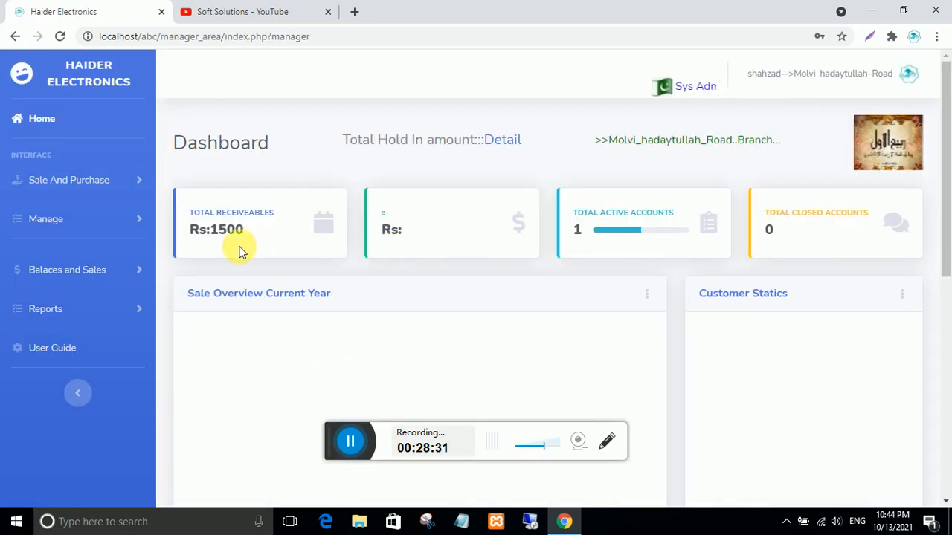
left_click(600, 225)
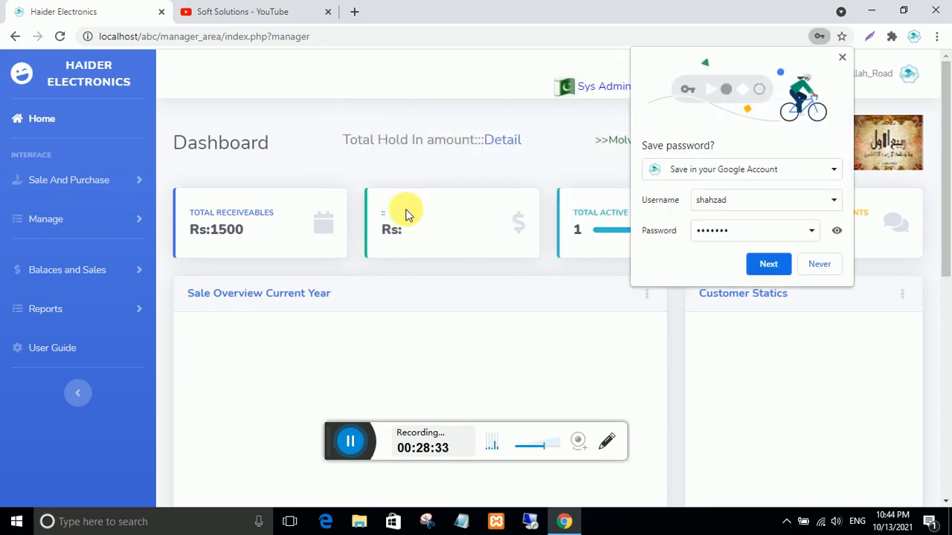
left_click(782, 264)
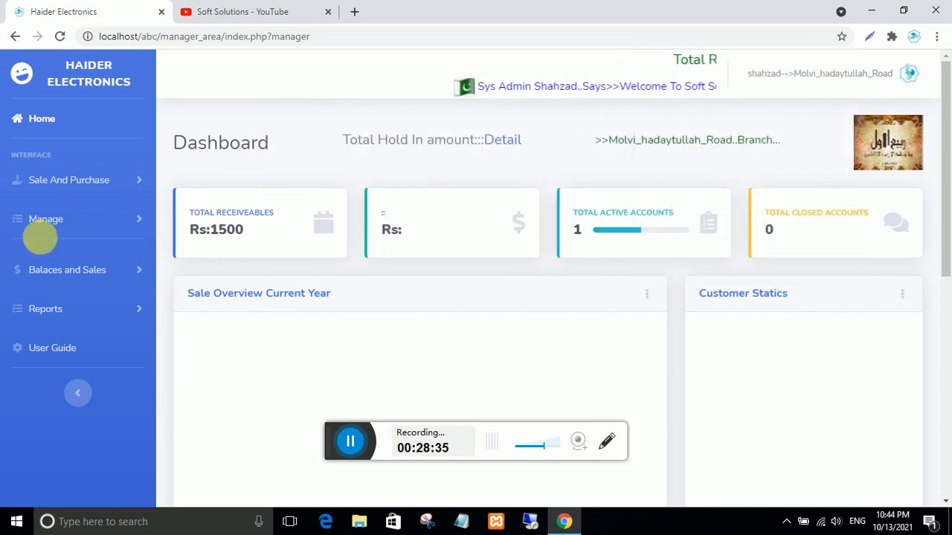
left_click(39, 224)
left_click(70, 375)
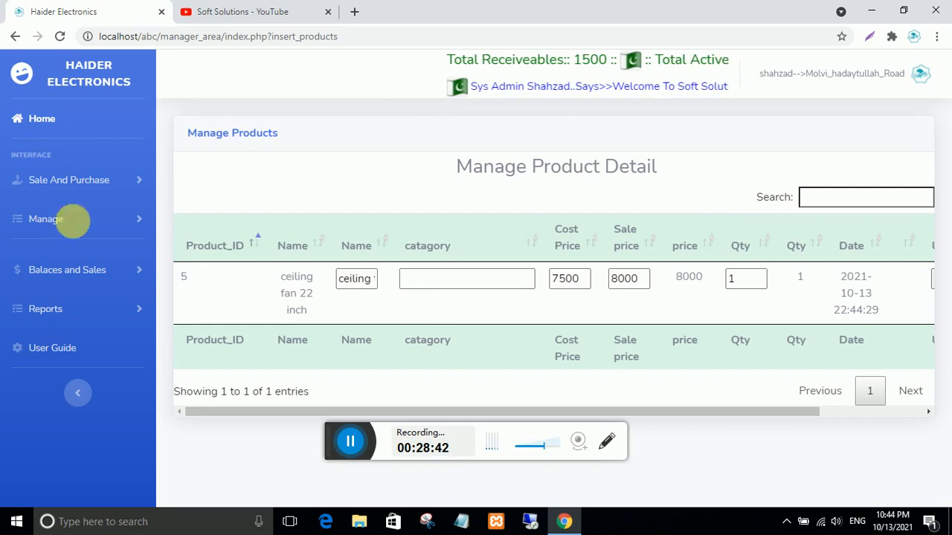
- Sell the ceiling fan 22 inch on credit for 8000 to the new customer
left_click(39, 180)
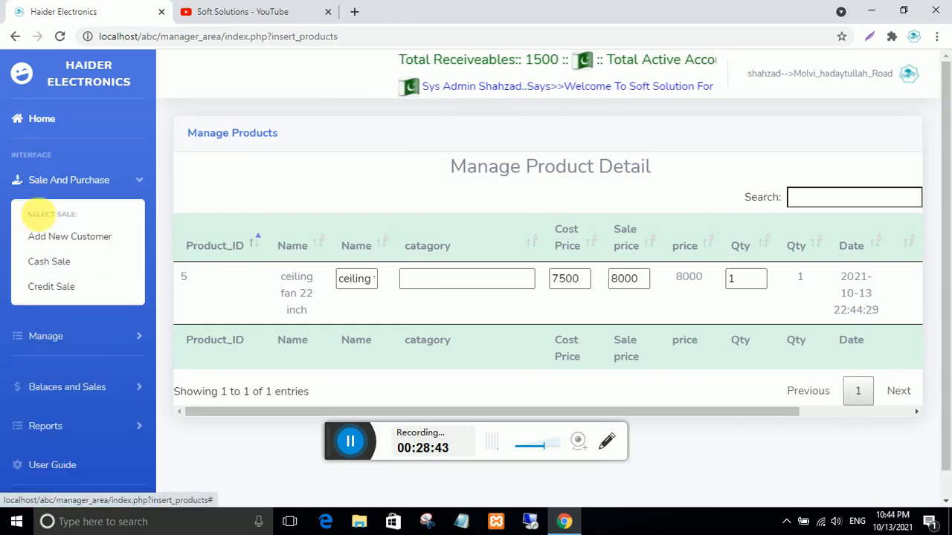
left_click(47, 287)
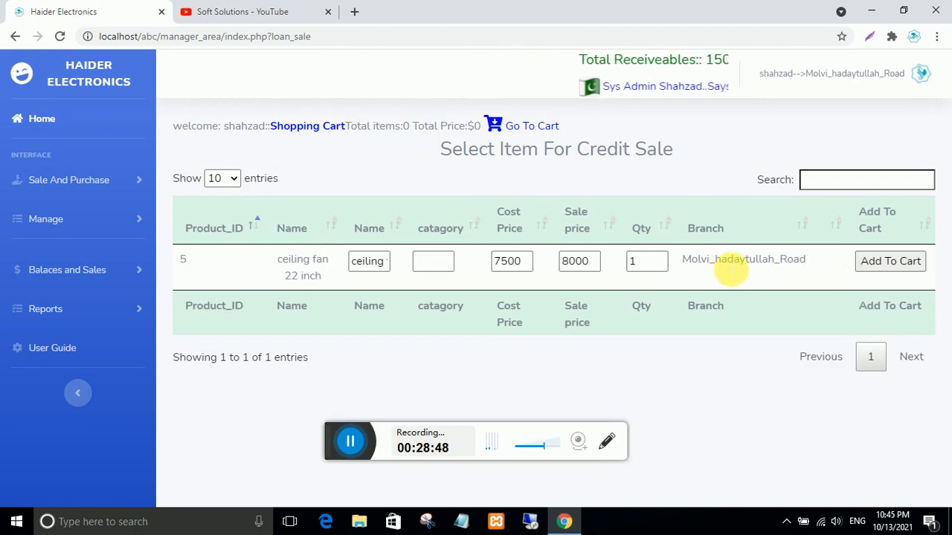
left_click(889, 261)
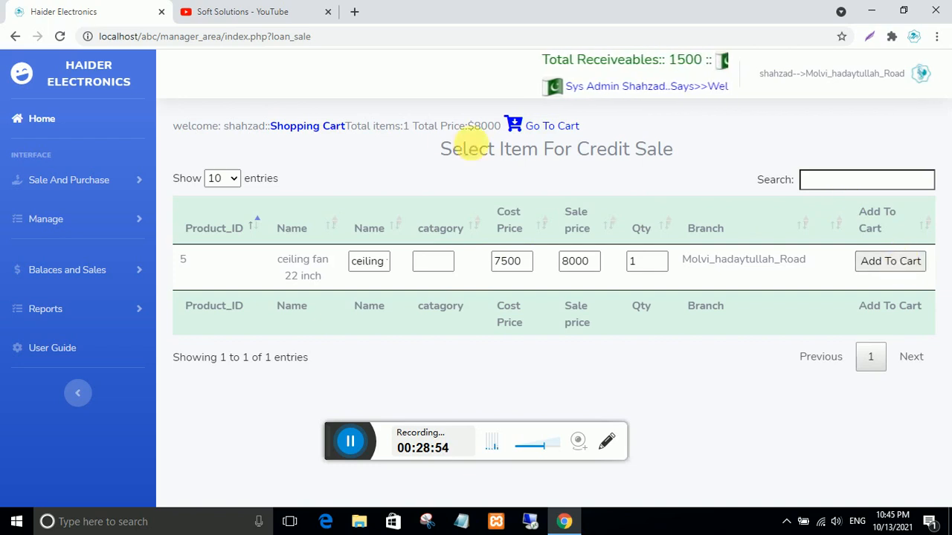
left_click(559, 126)
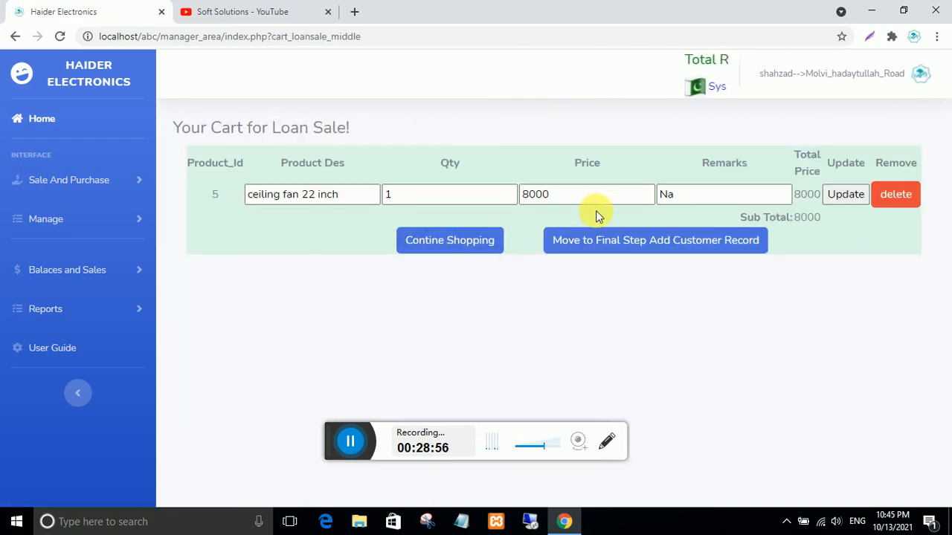
left_click(650, 236)
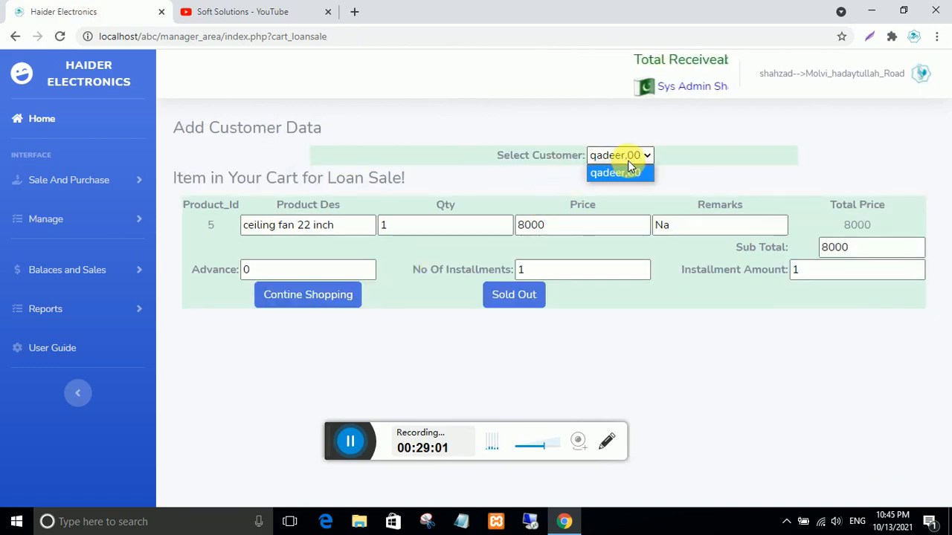
left_click(629, 163)
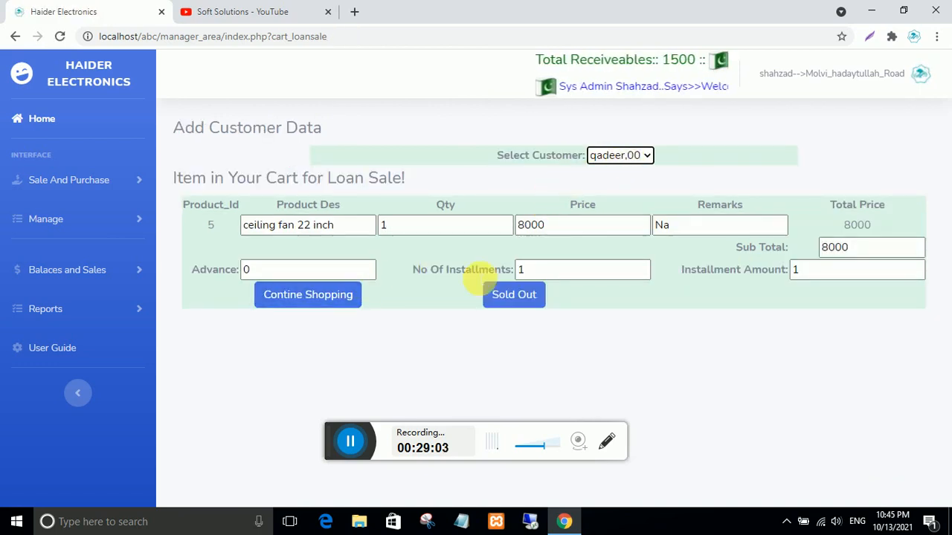
left_click(518, 296)
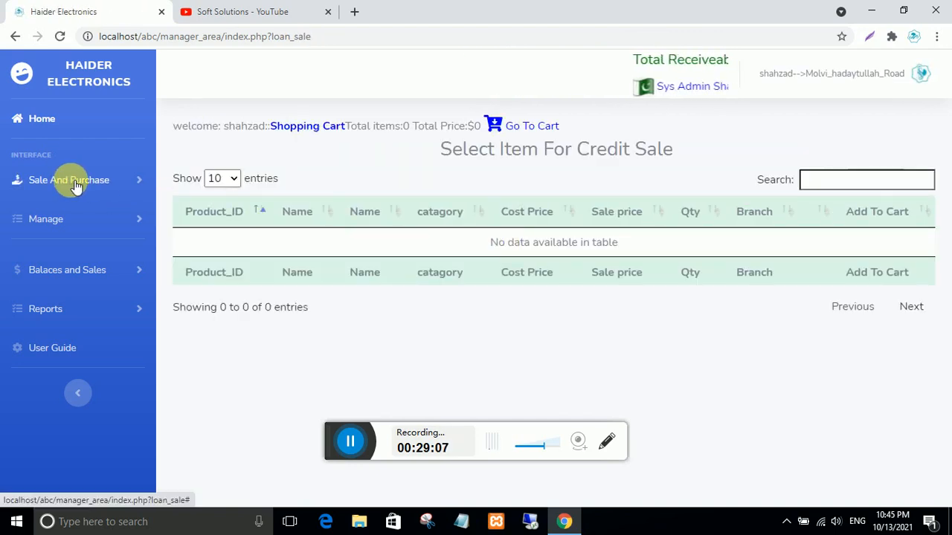
left_click(49, 281)
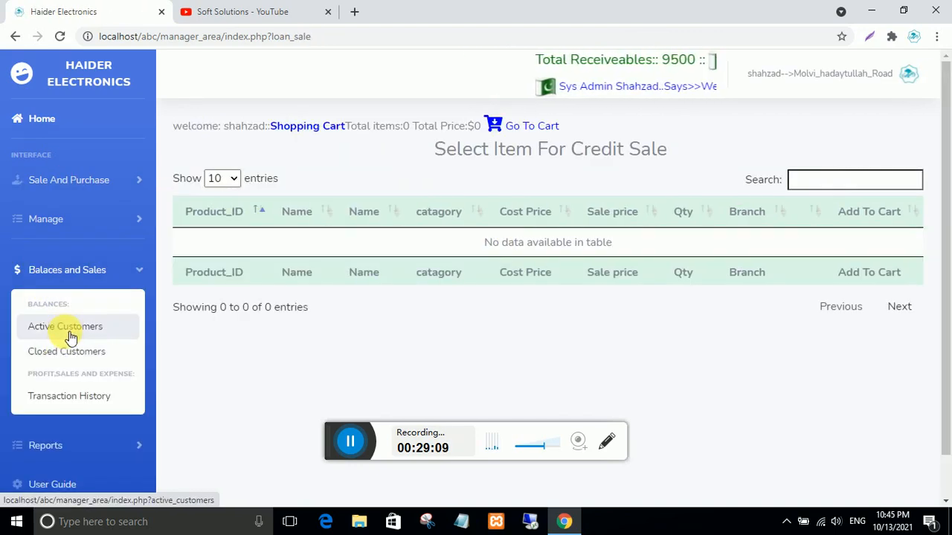
- In the active customers list, highlight the 9500 balance and review its installment detail page
left_click(67, 329)
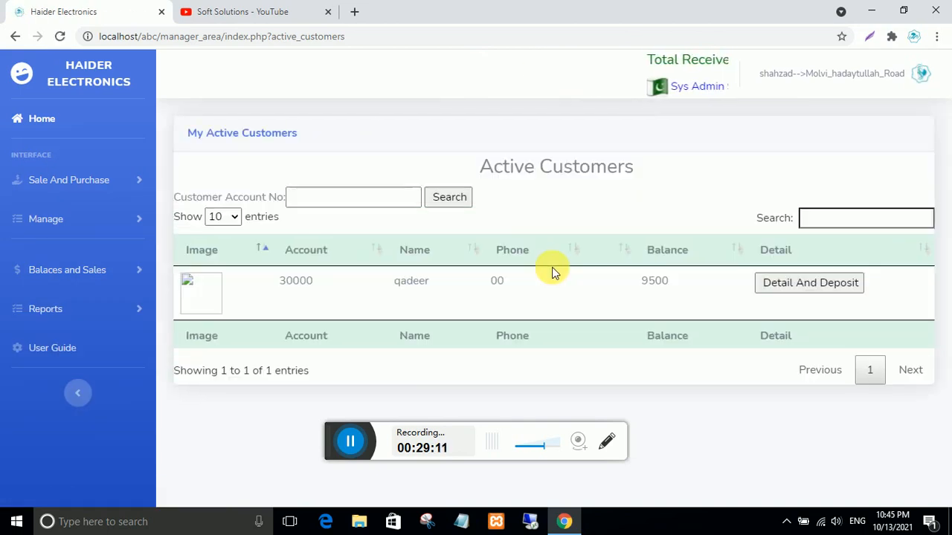
double_click(670, 280)
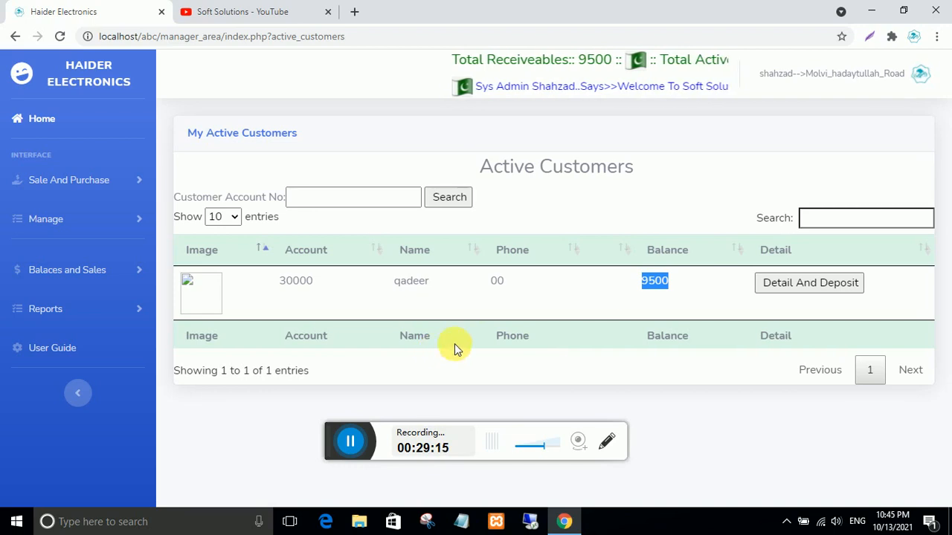
left_click(783, 284)
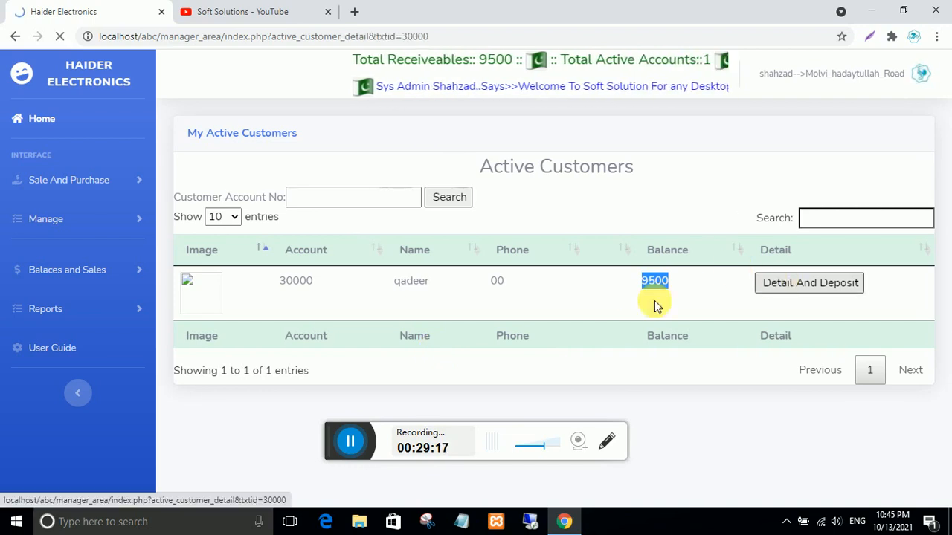
scroll(375, 319, "down", 2)
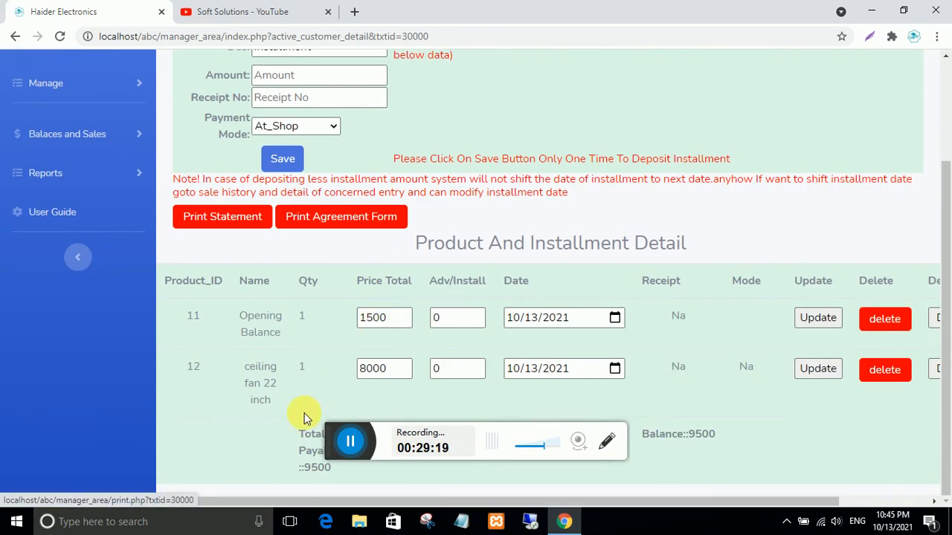
scroll(303, 418, "up", 2)
scroll(303, 418, "down", 2)
scroll(303, 418, "up", 1)
scroll(304, 418, "down", 1)
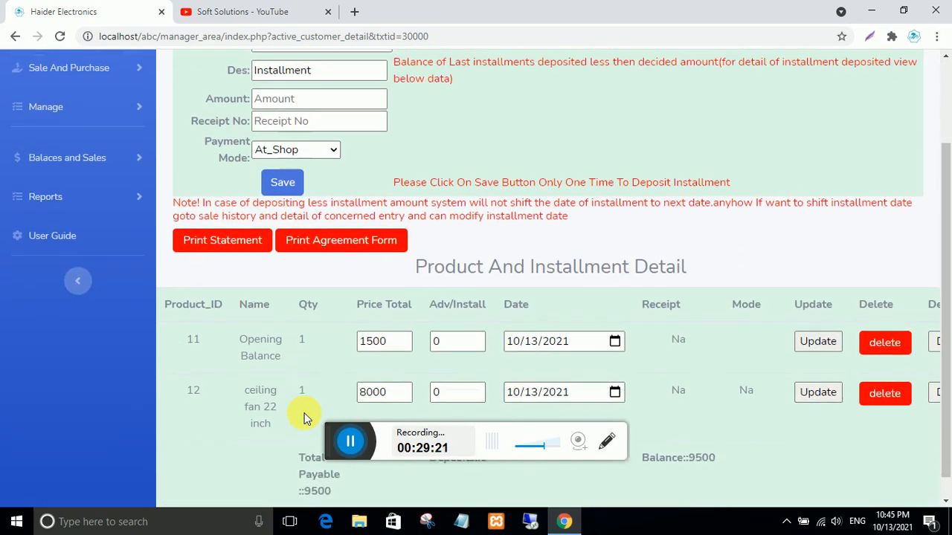
scroll(304, 418, "up", 1)
scroll(303, 418, "down", 1)
scroll(304, 418, "up", 1)
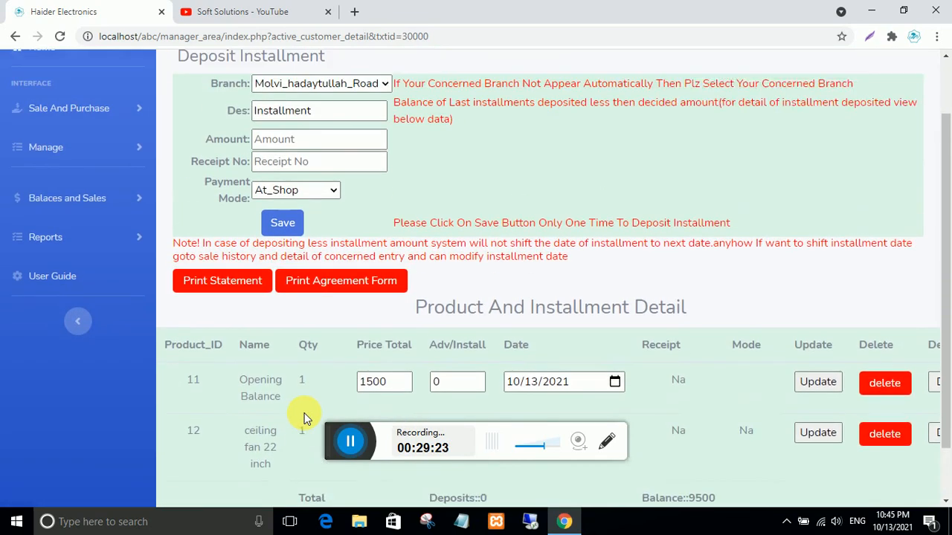
scroll(303, 418, "up", 2)
- Return to the branch dashboard and switch to the mirrored phone screen
left_click(45, 121)
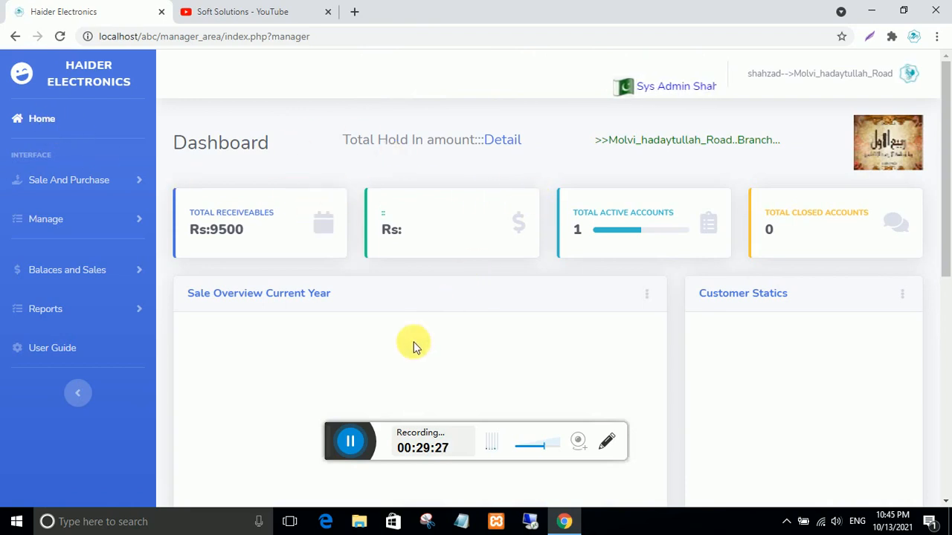
left_click(350, 442)
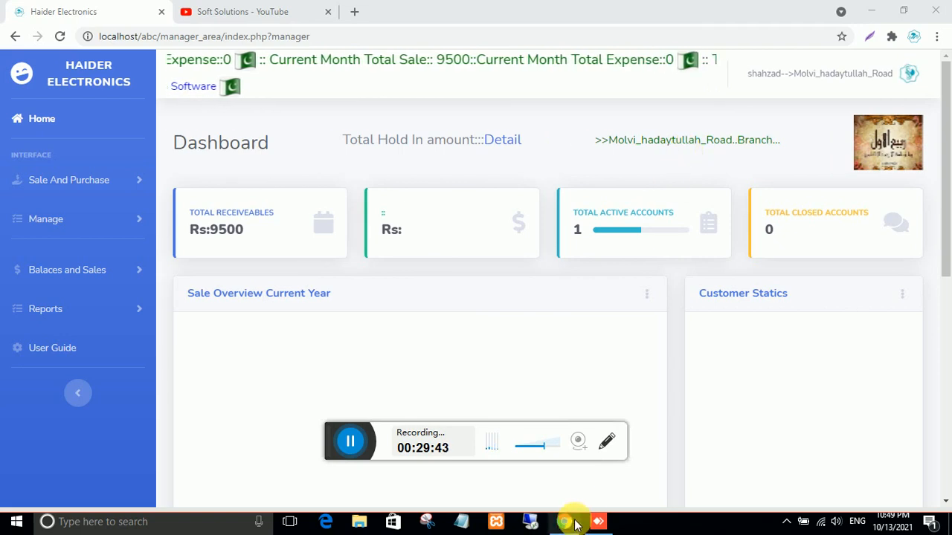
left_click(597, 524)
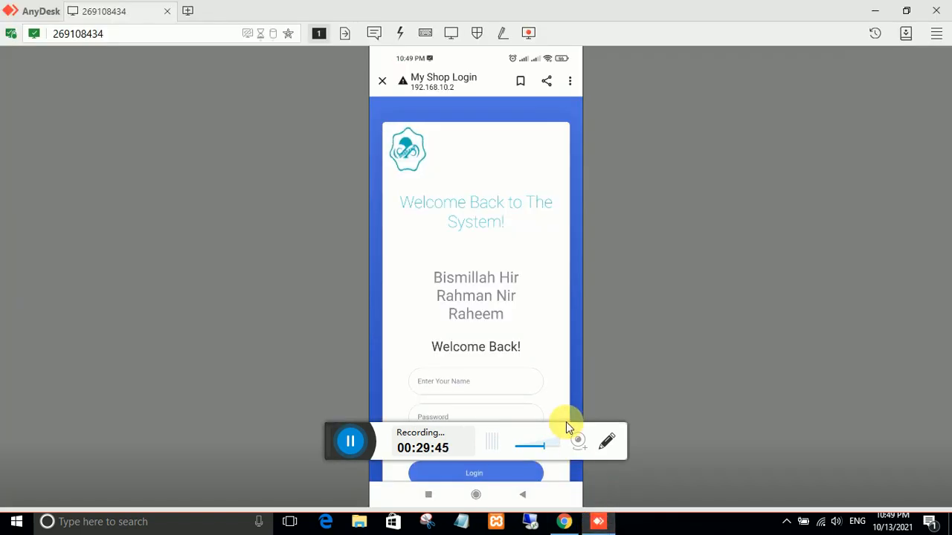
scroll(566, 422, "down", 3)
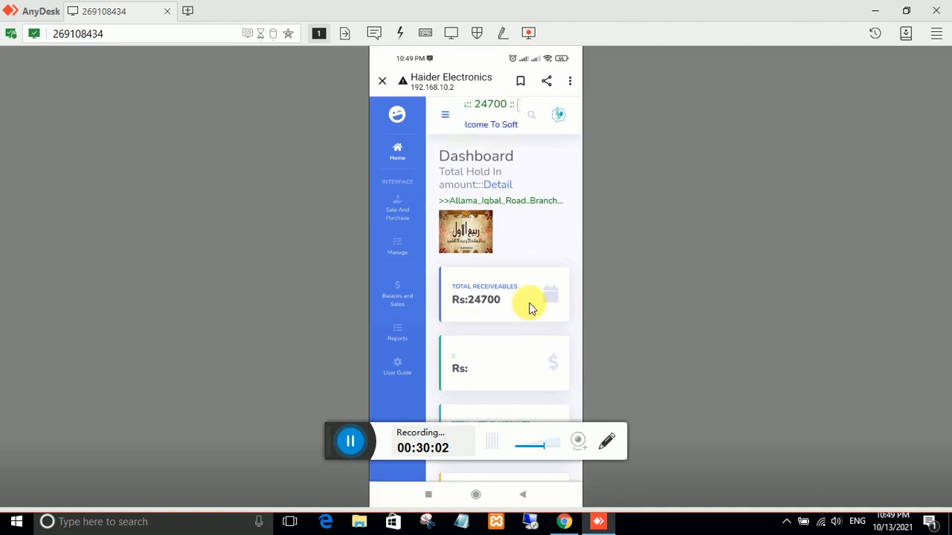
left_click(564, 521)
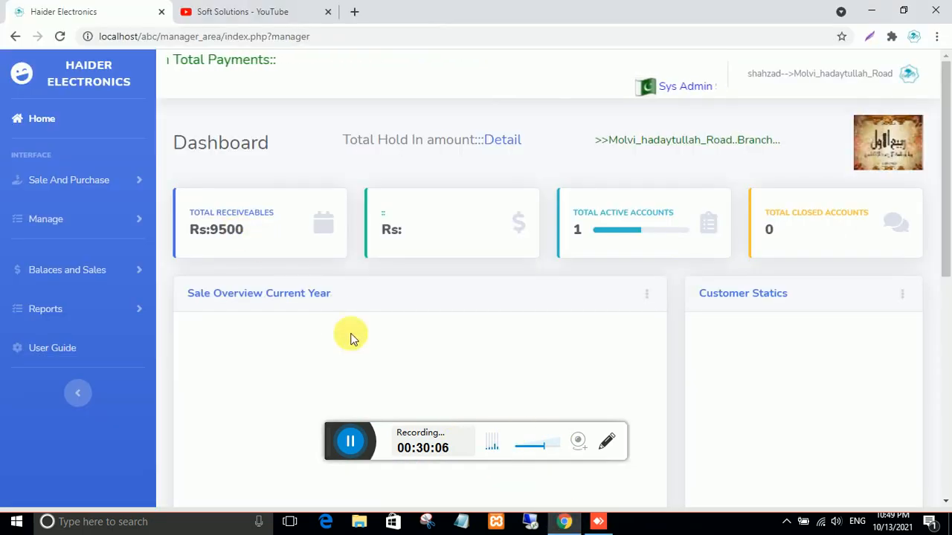
left_click(598, 521)
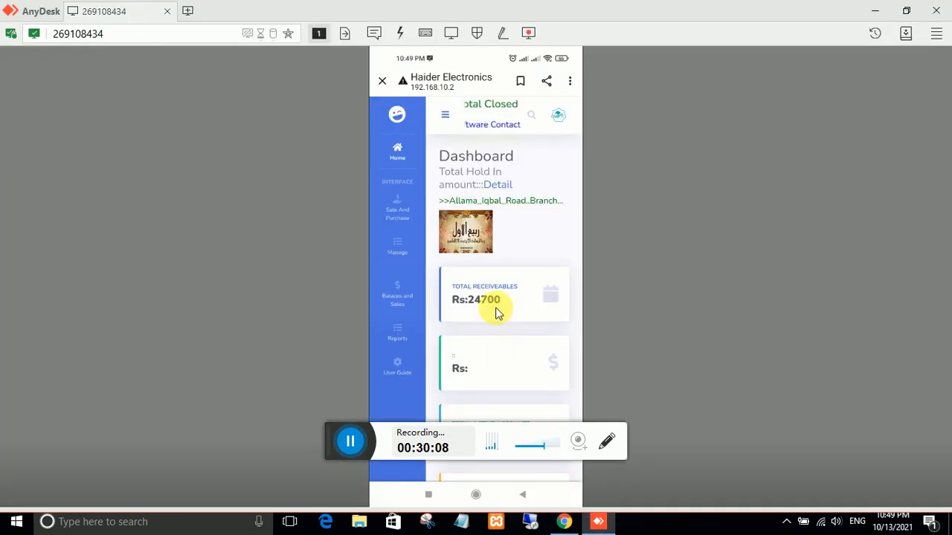
left_click_drag(498, 312, 503, 265)
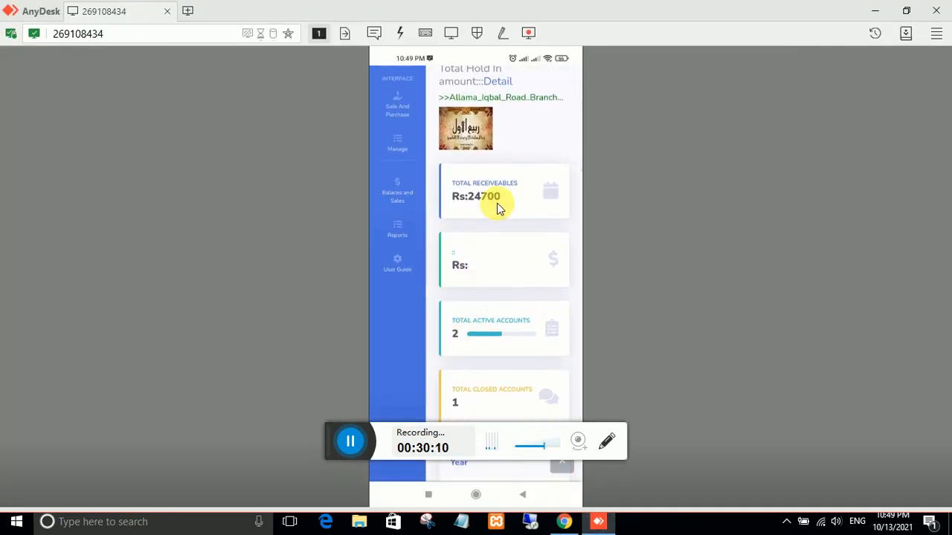
scroll(489, 199, "up", 3)
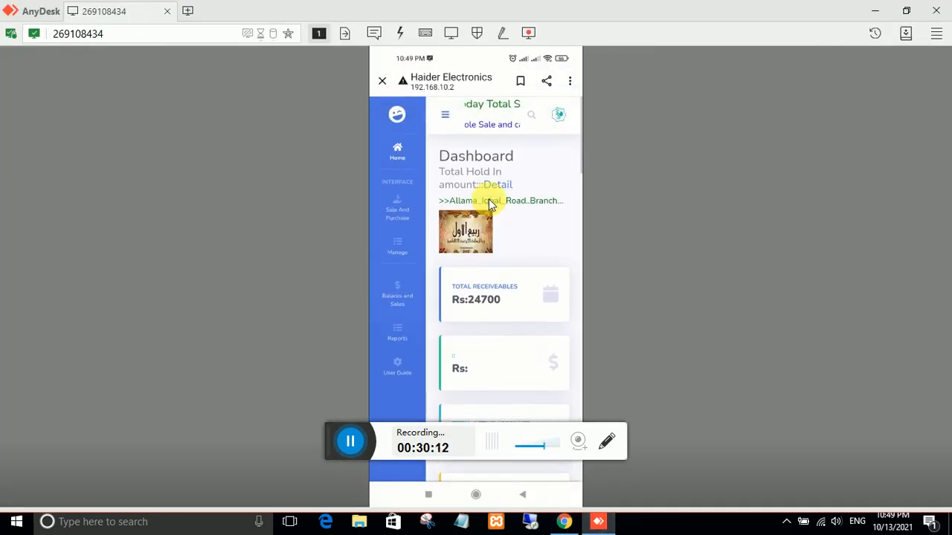
left_click(563, 521)
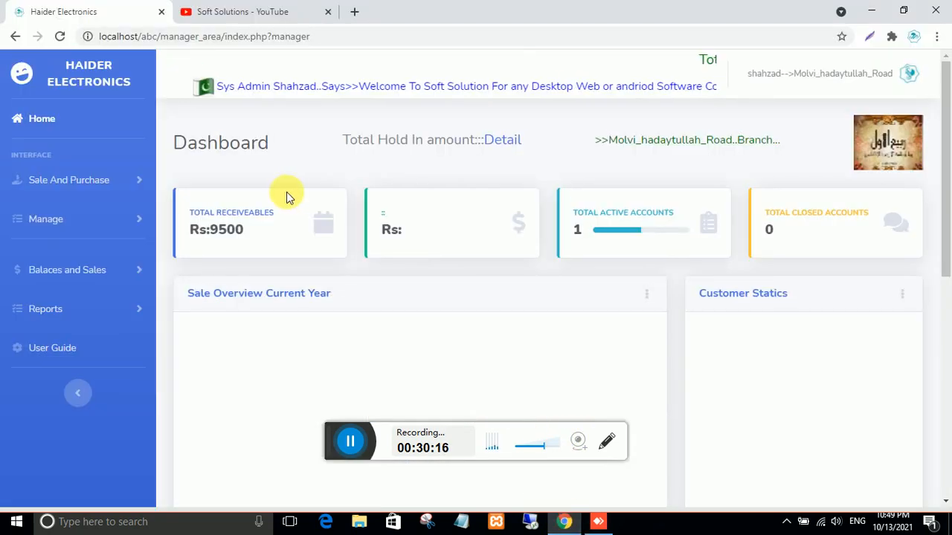
- Log out of the branch account and log back in with the head-office admin credentials
left_click(908, 73)
left_click(852, 146)
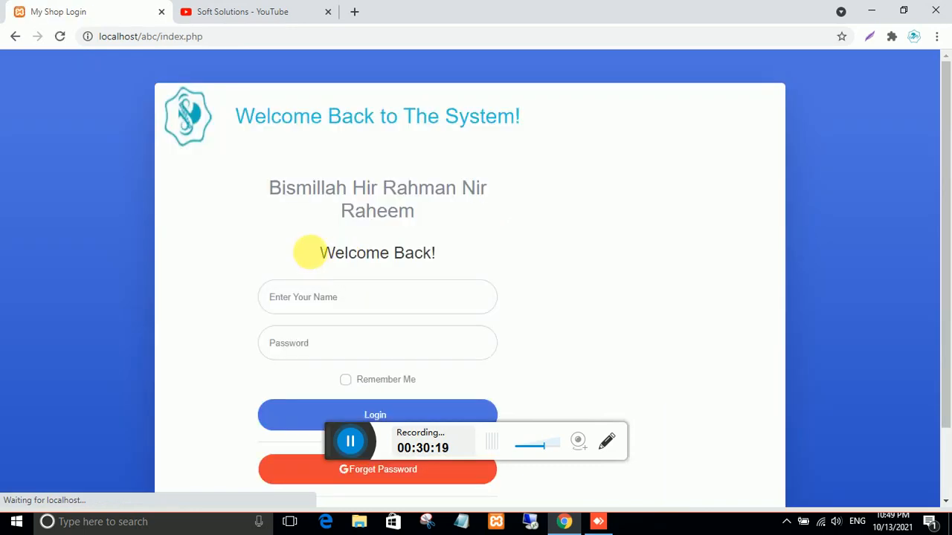
left_click(296, 306)
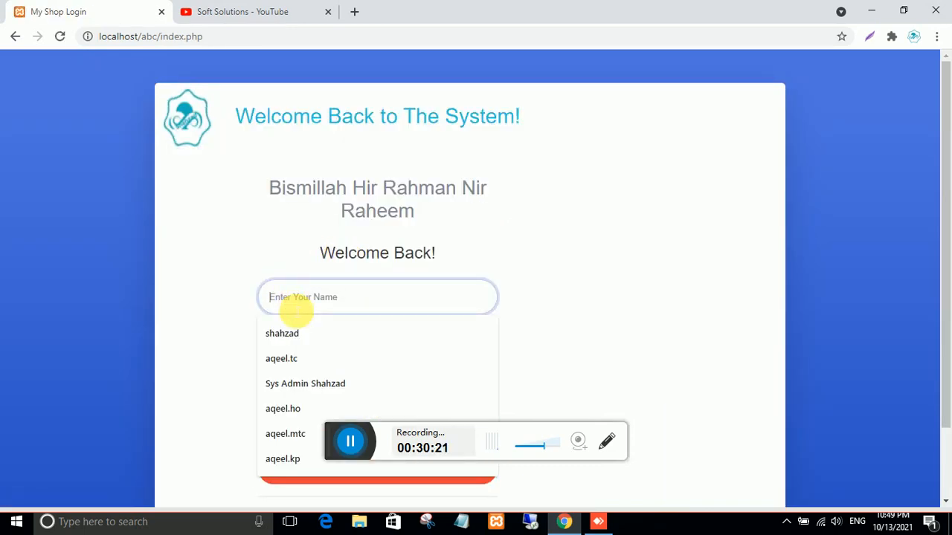
type("a")
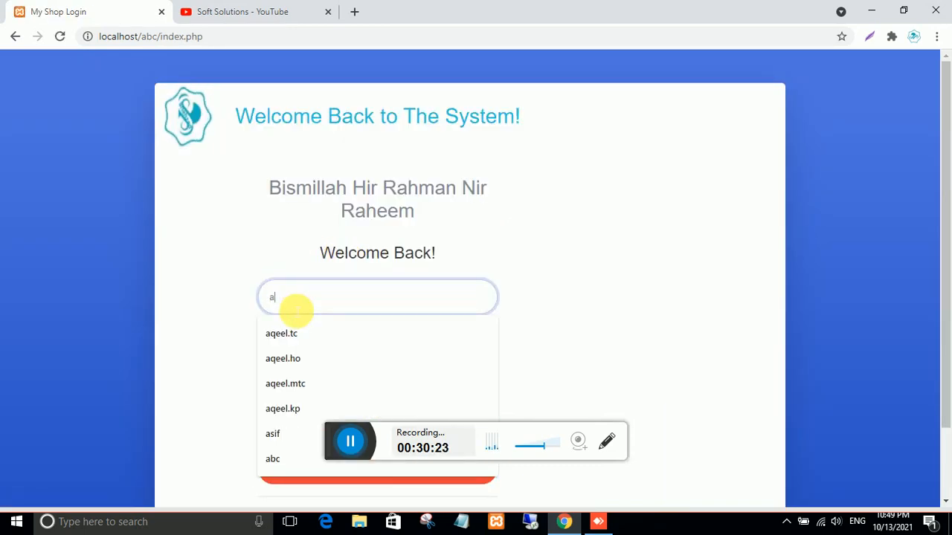
type("dmin")
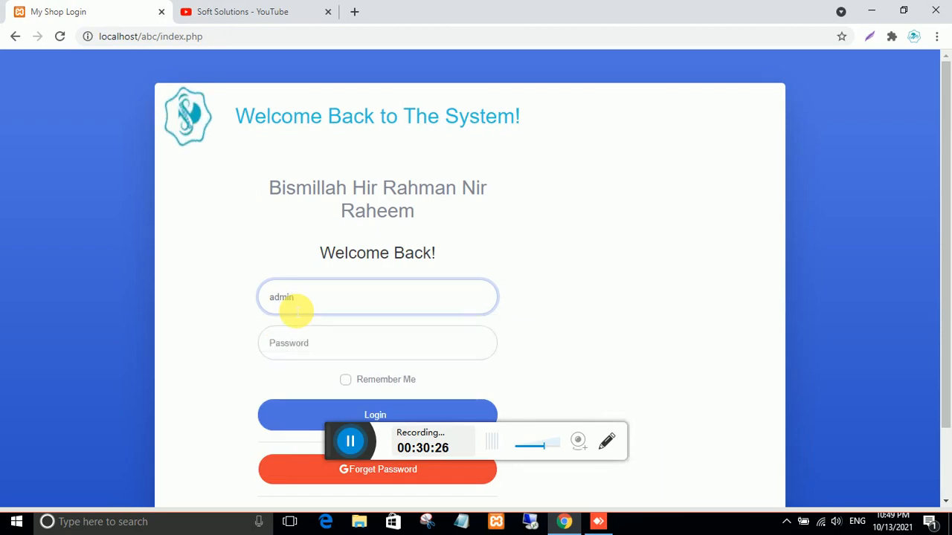
left_click(304, 343)
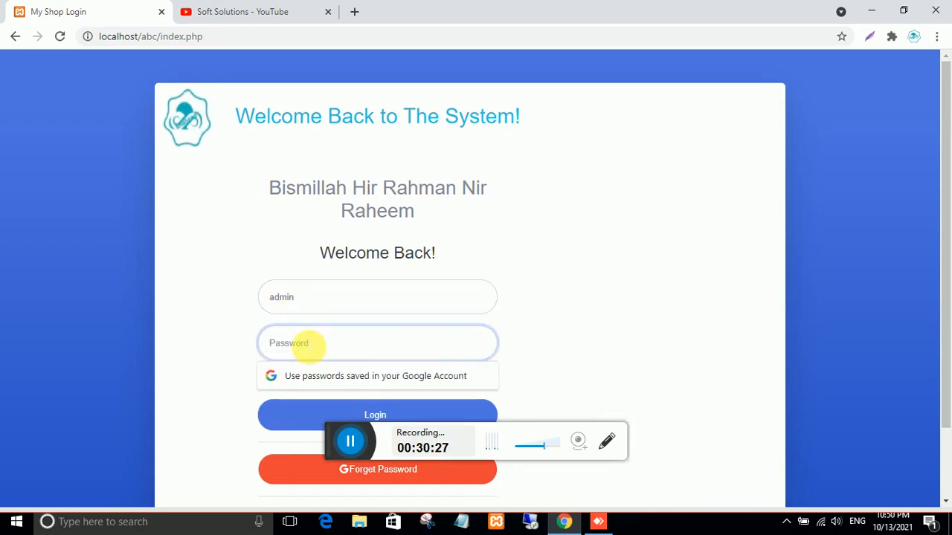
type("1234")
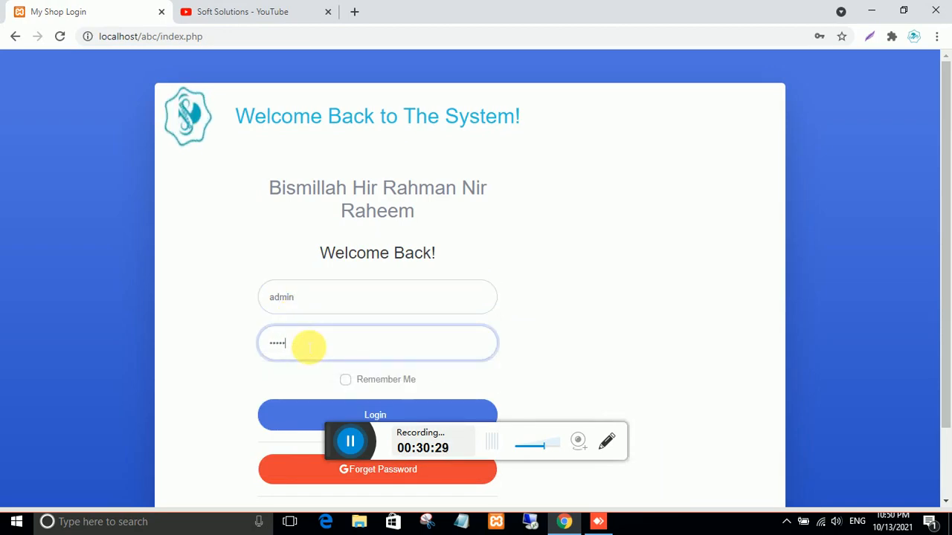
scroll(322, 362, "down", 1)
left_click(365, 333)
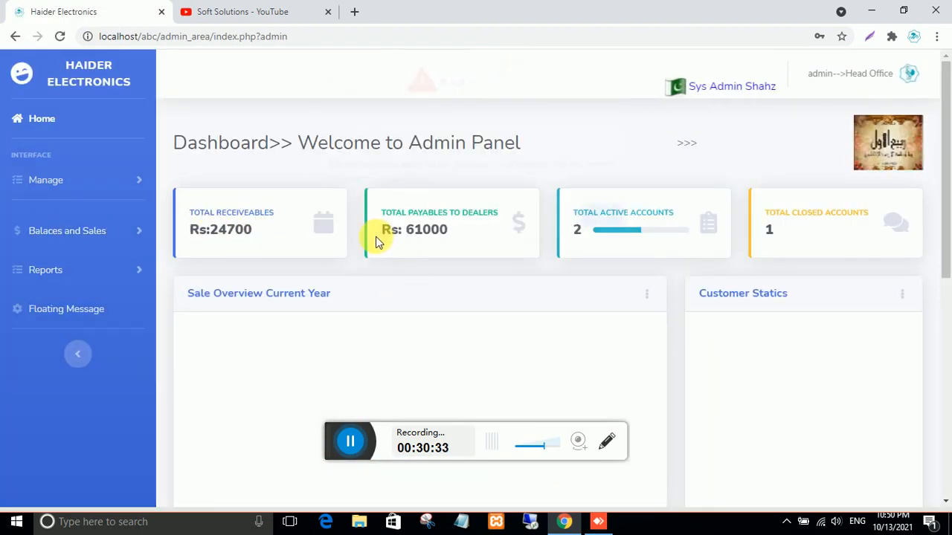
- Dismiss Chrome's password prompts, highlight the Rs 24700 receivables, and expand Balances and Sales
left_click(604, 228)
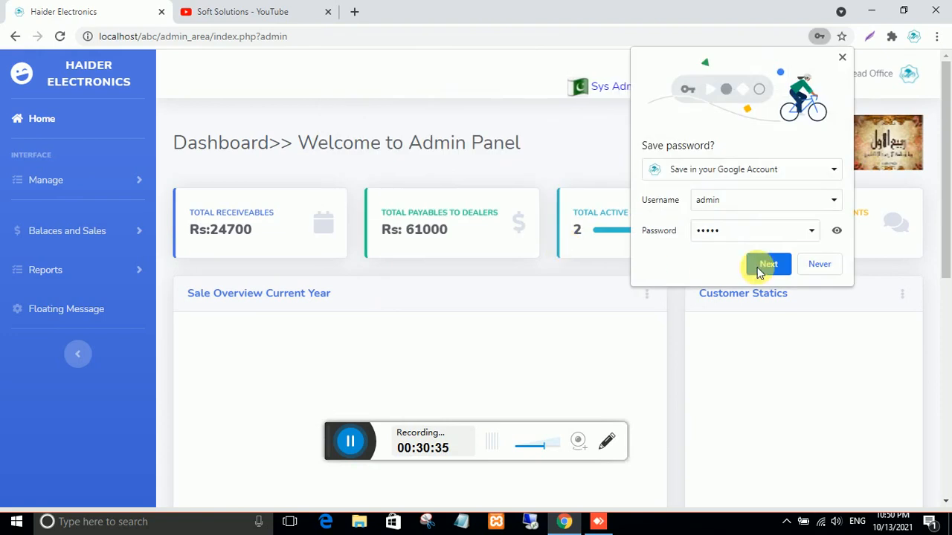
left_click(815, 268)
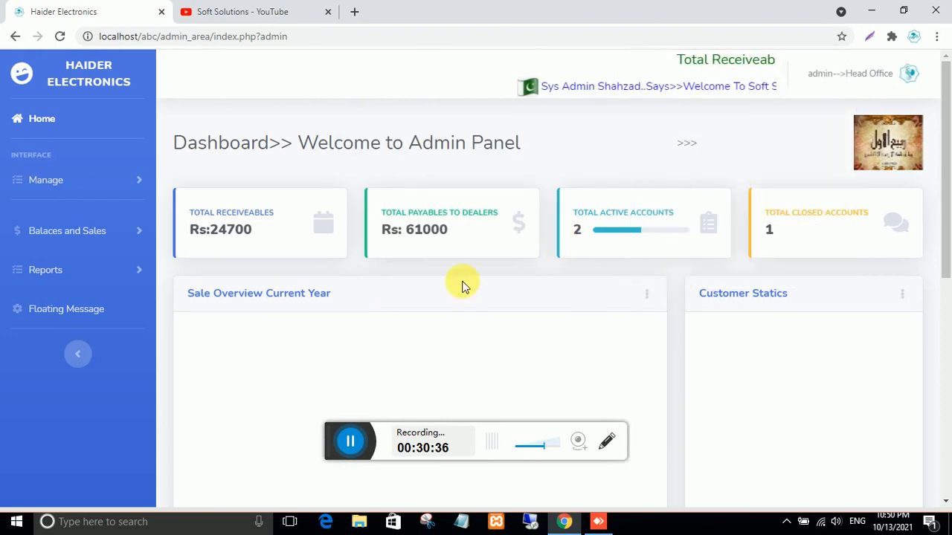
double_click(253, 231)
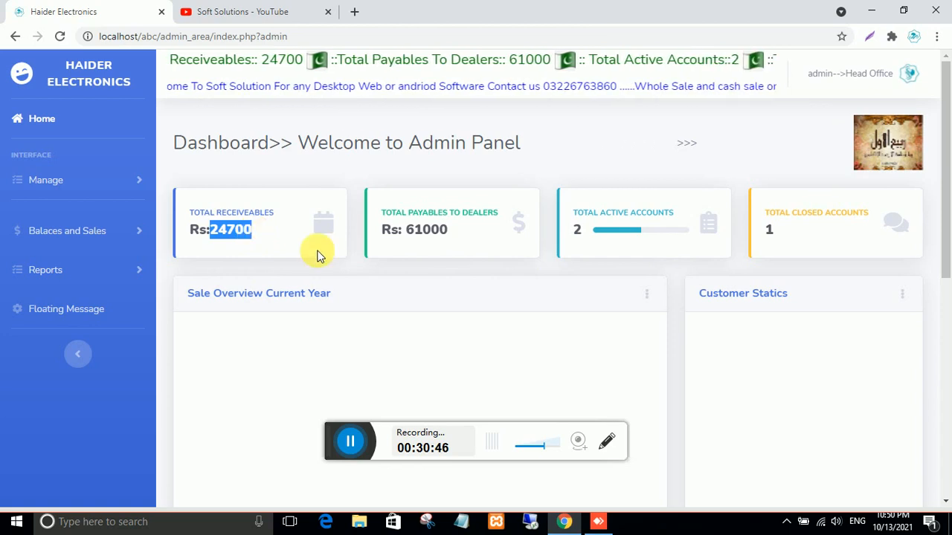
left_click(74, 230)
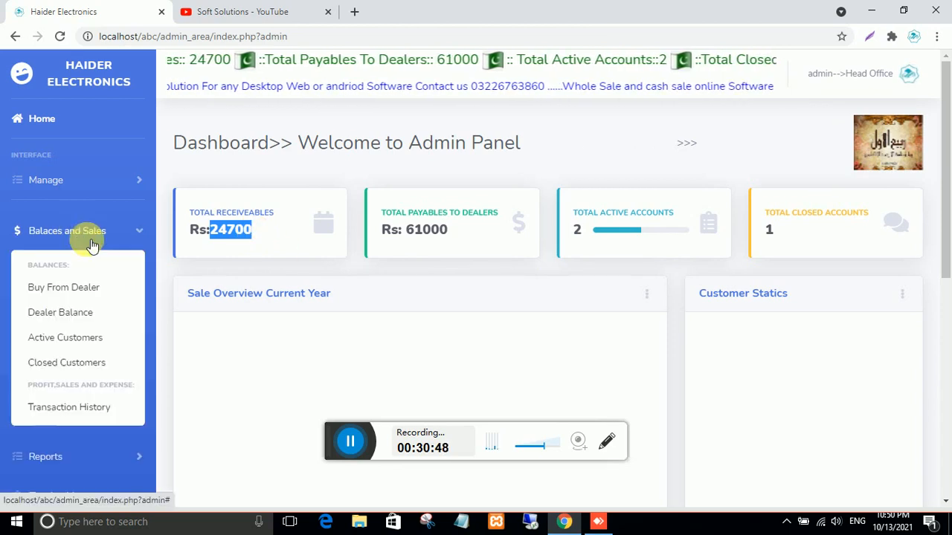
- Filter Sale History to all sale types at Allama_Iqbal_Road and scroll to the totals
left_click(60, 411)
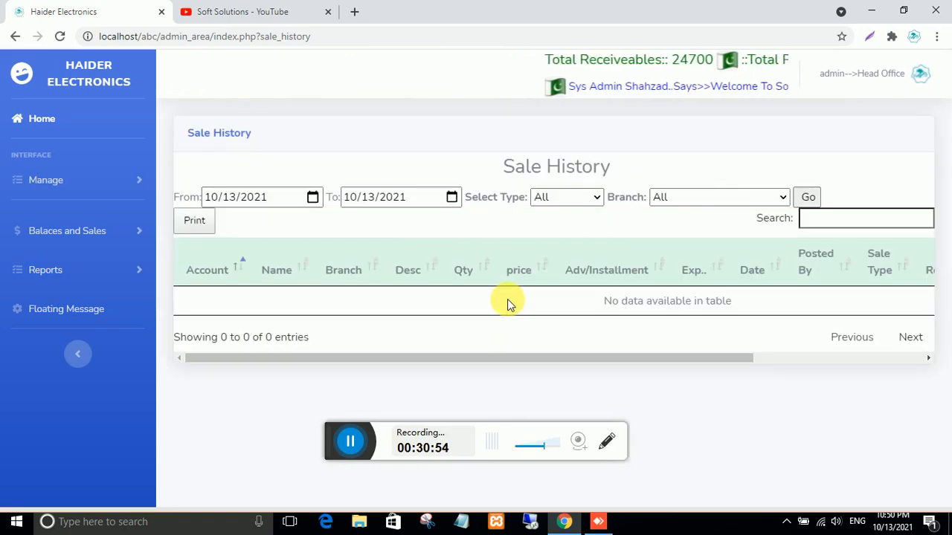
left_click(596, 199)
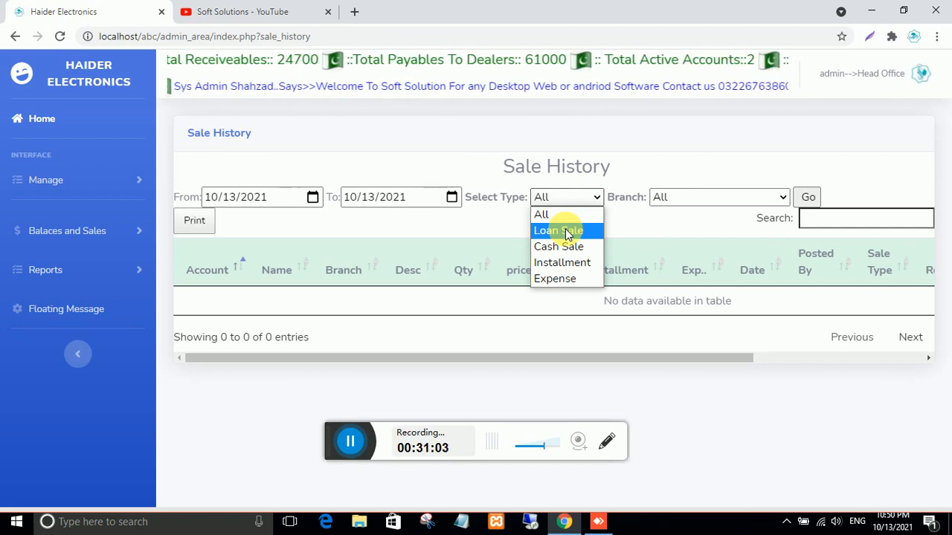
left_click(572, 221)
left_click(745, 200)
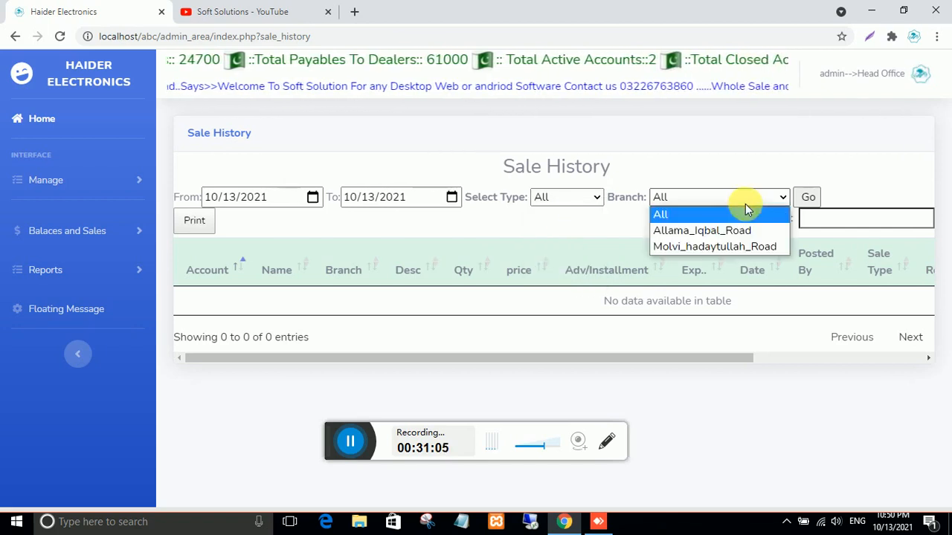
left_click(701, 230)
left_click(803, 197)
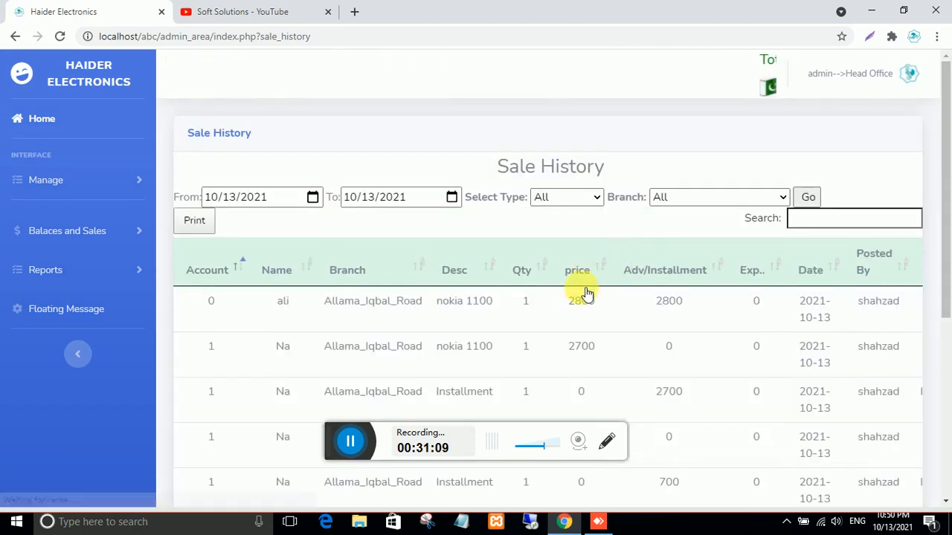
scroll(584, 293, "down", 5)
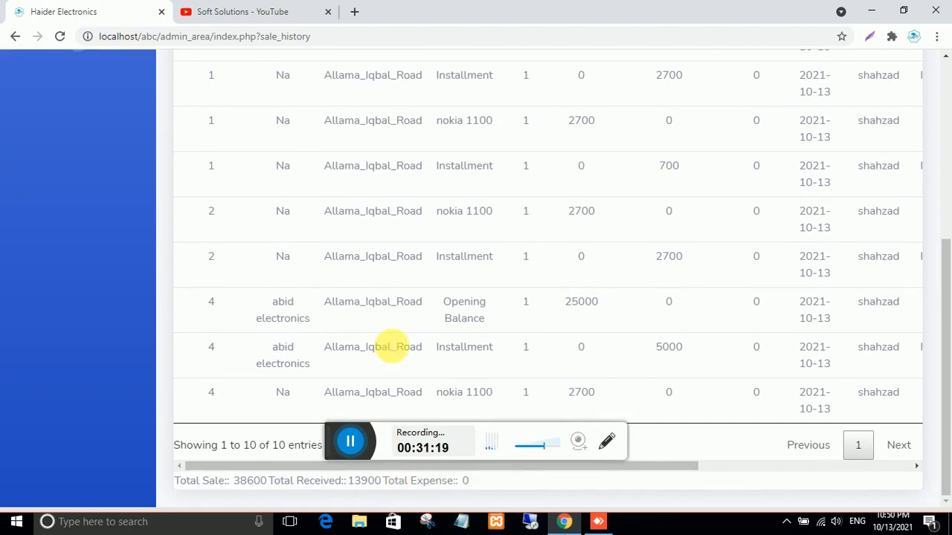
- Deposit a 1000 installment for Allama_Iqbal_Road on the mirrored phone, then return to Sale History
left_click(598, 521)
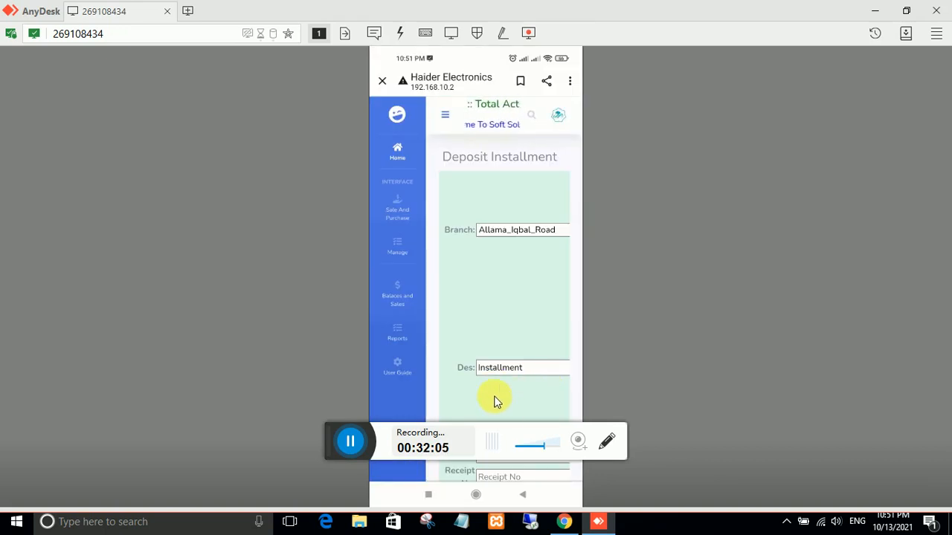
left_click(563, 521)
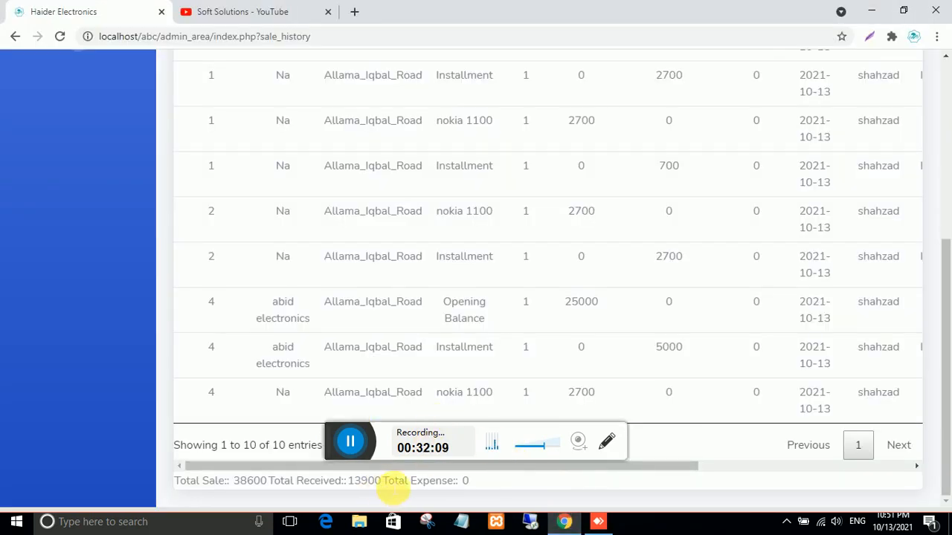
- Filter the Sale History to the Allama_Iqbal_Road branch
scroll(725, 260, "up", 3)
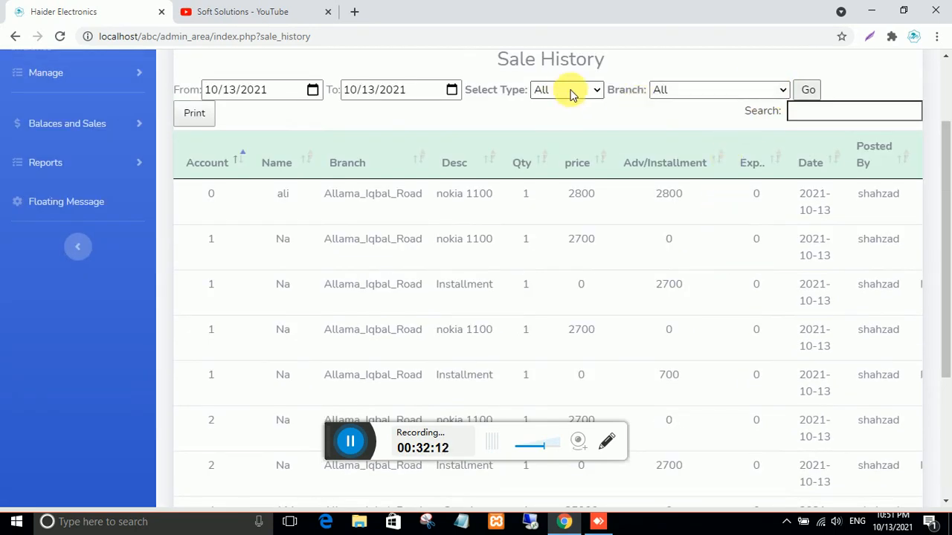
left_click(702, 90)
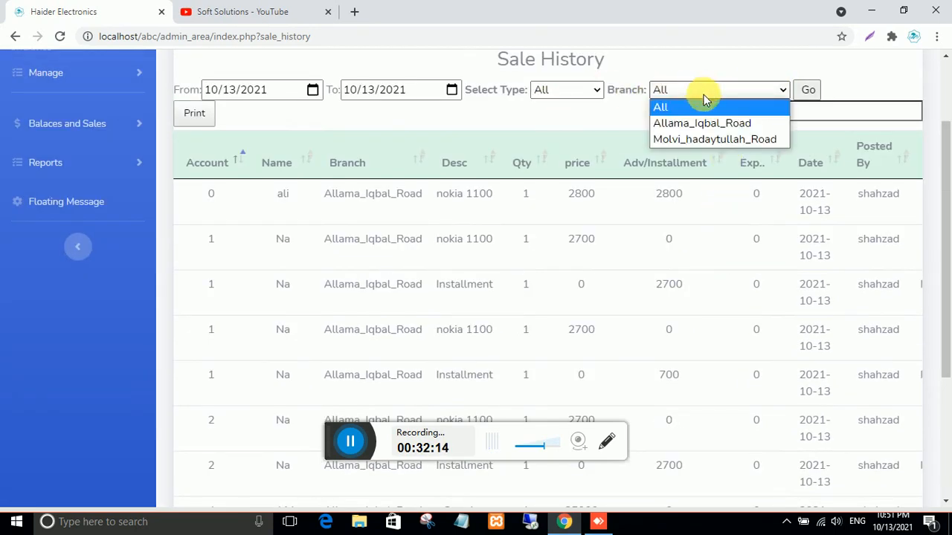
left_click(708, 125)
left_click(807, 90)
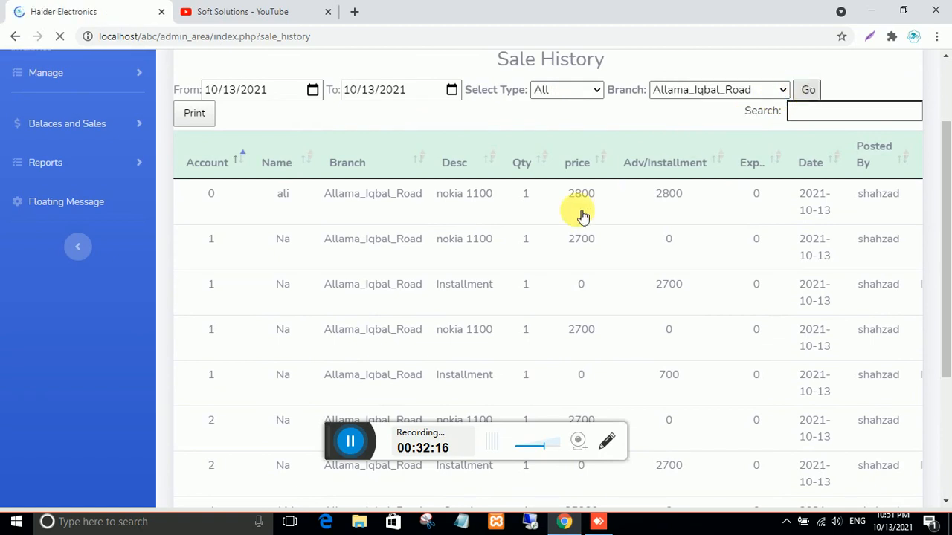
- Page through the filtered entries and highlight the new 1000 installment amount
scroll(578, 238, "down", 5)
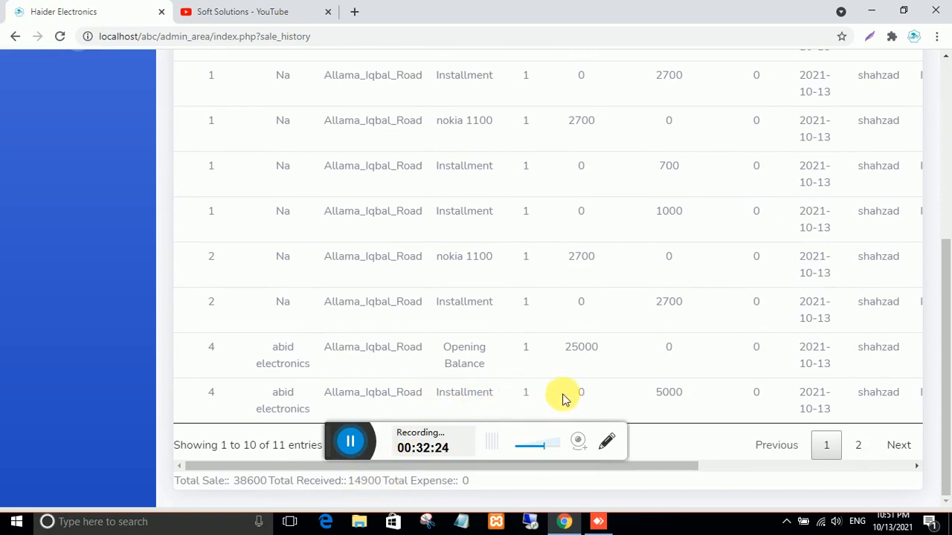
left_click(859, 447)
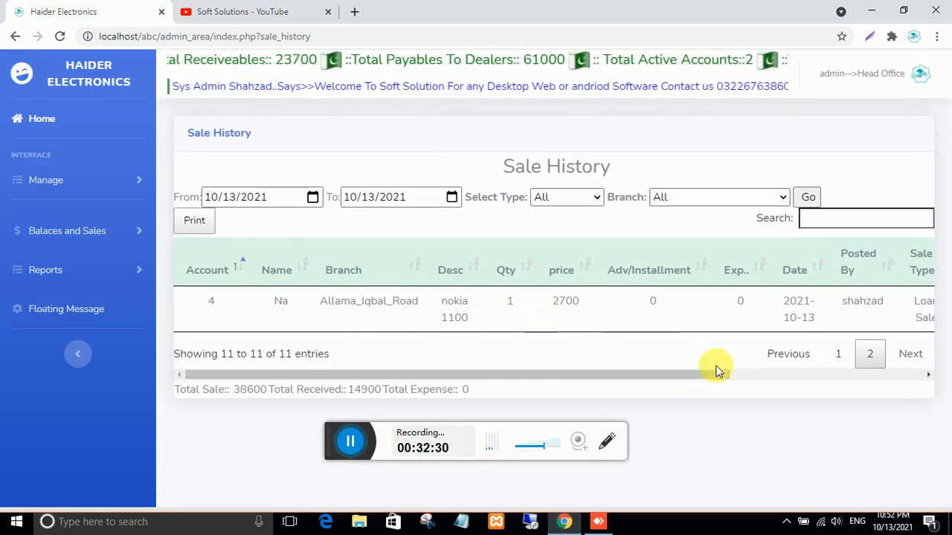
left_click(840, 361)
scroll(534, 354, "down", 2)
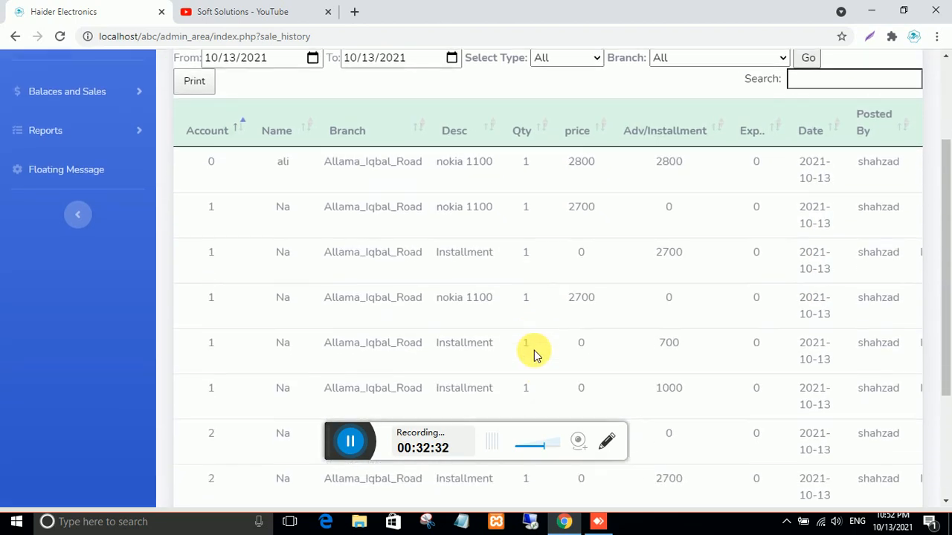
scroll(533, 355, "down", 1)
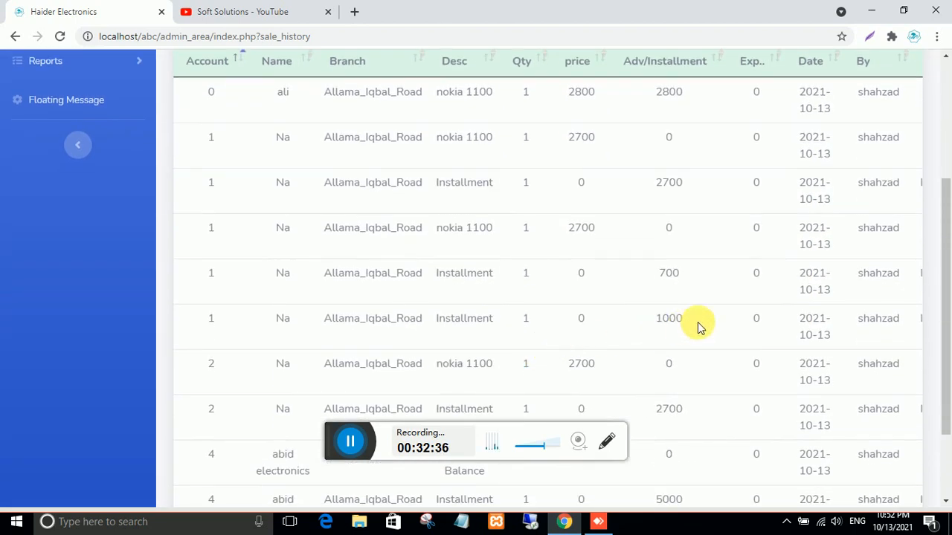
left_click_drag(695, 321, 648, 320)
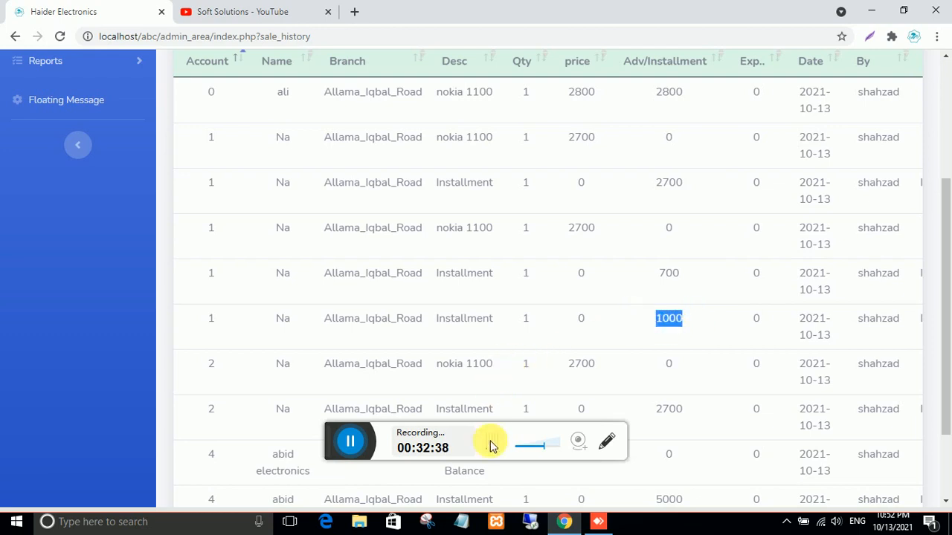
scroll(493, 399, "down", 2)
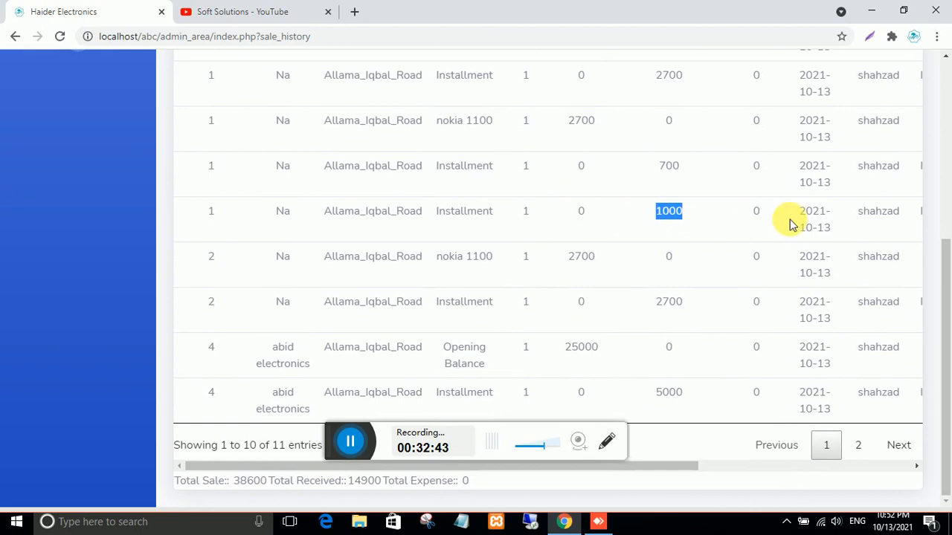
scroll(248, 196, "up", 2)
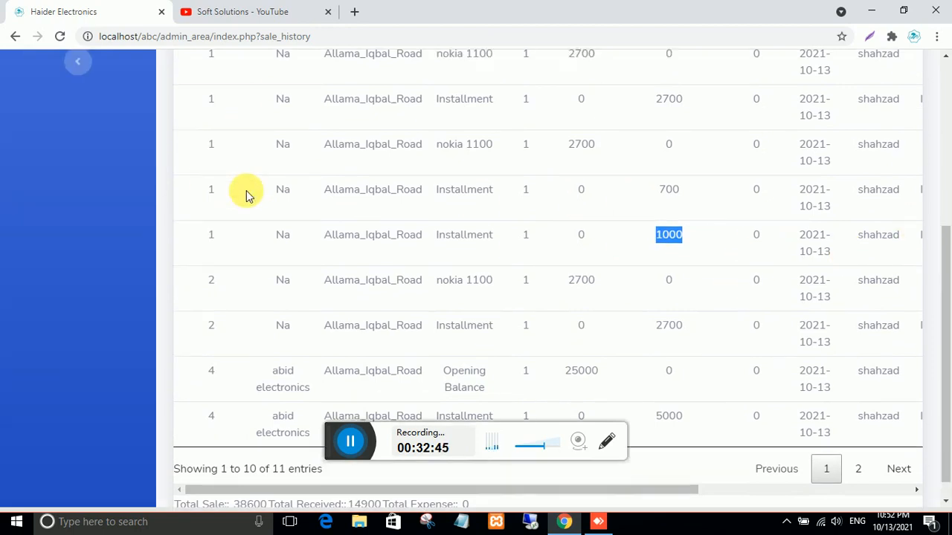
scroll(241, 207, "down", 2)
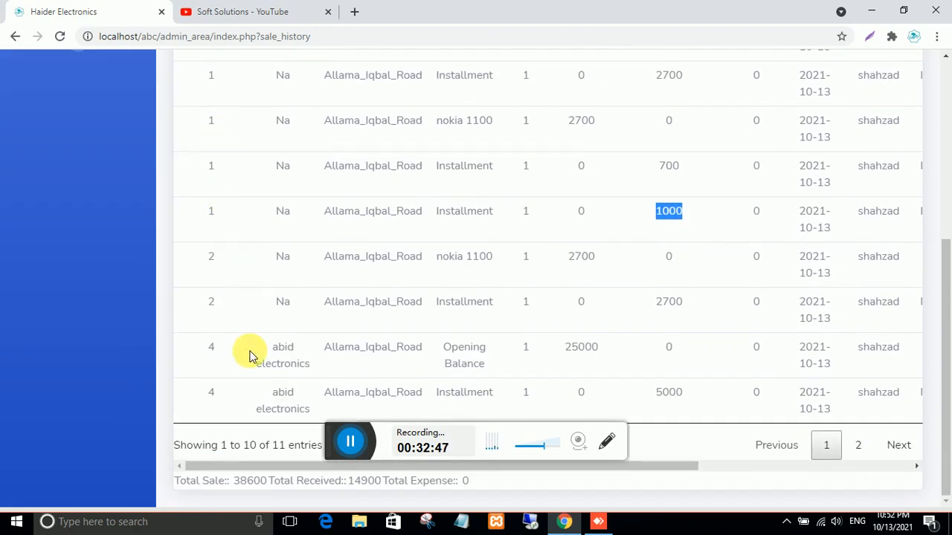
scroll(565, 297, "up", 1)
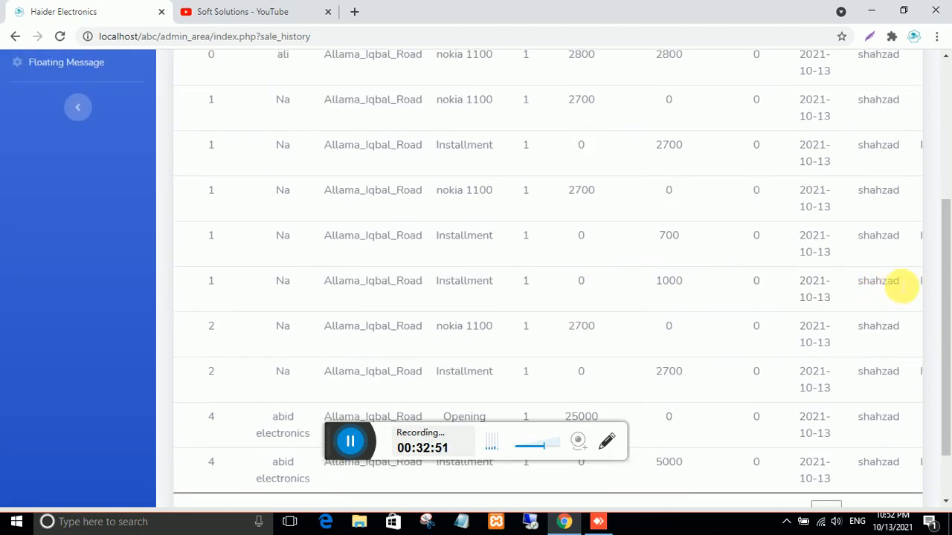
- Highlight who posted the 1000 installment and its receipt number 22
double_click(900, 282)
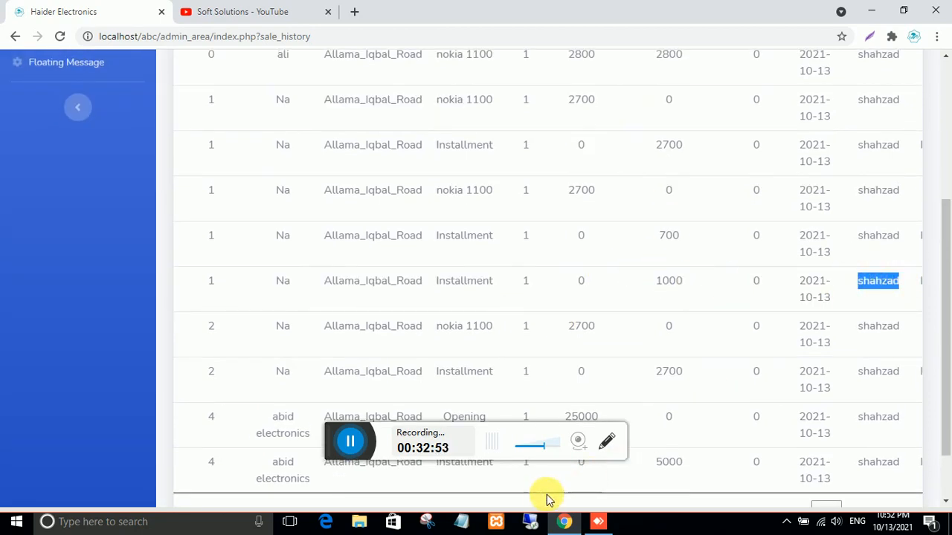
scroll(478, 505, "down", 1)
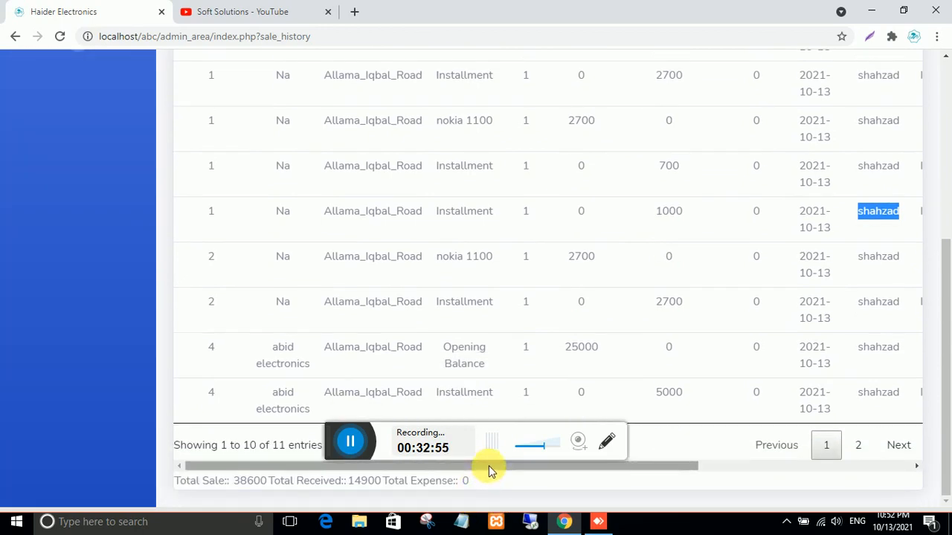
left_click_drag(488, 466, 750, 470)
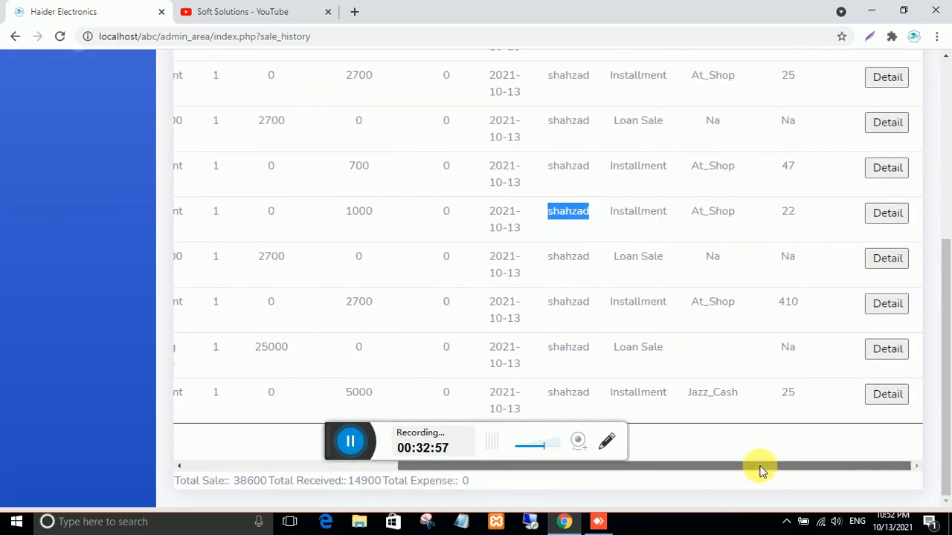
left_click_drag(736, 210, 691, 211)
scroll(702, 223, "up", 2)
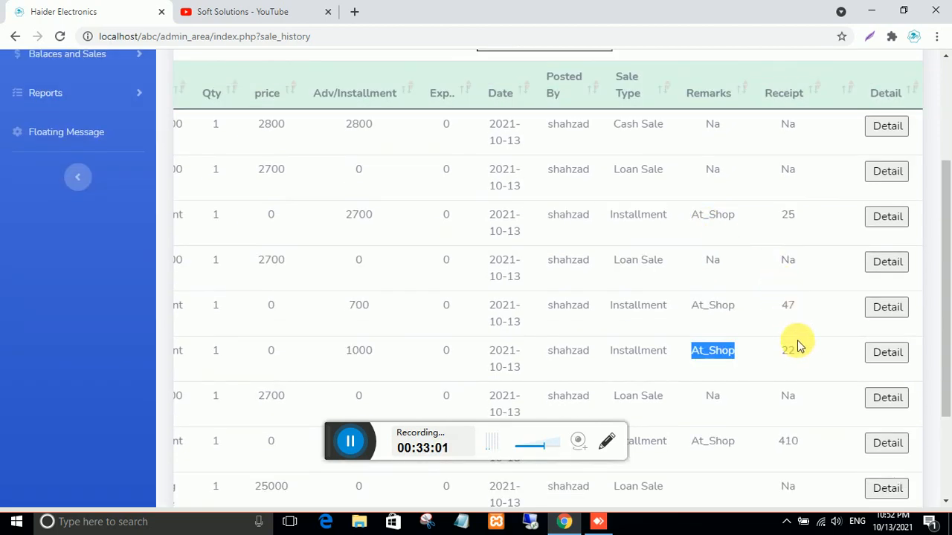
left_click_drag(796, 349, 790, 354)
scroll(733, 361, "up", 5)
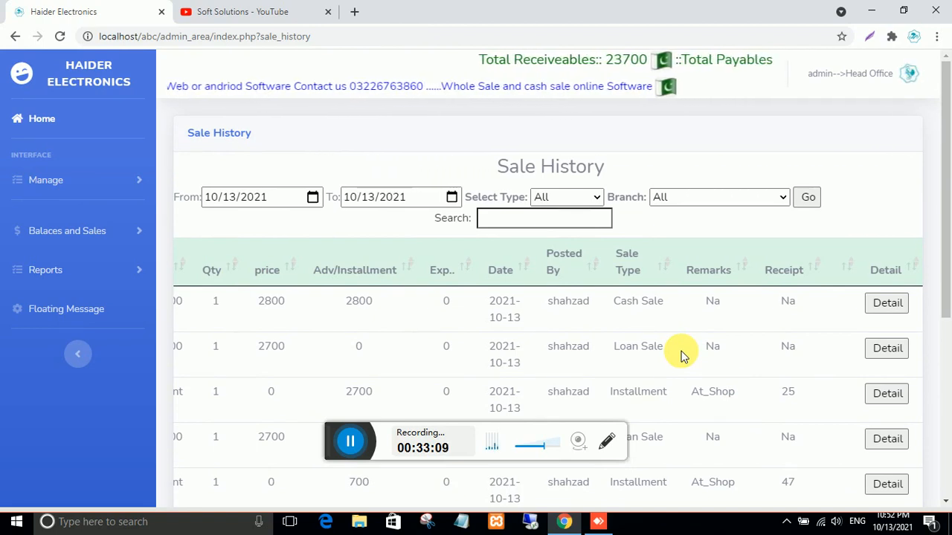
left_click(598, 523)
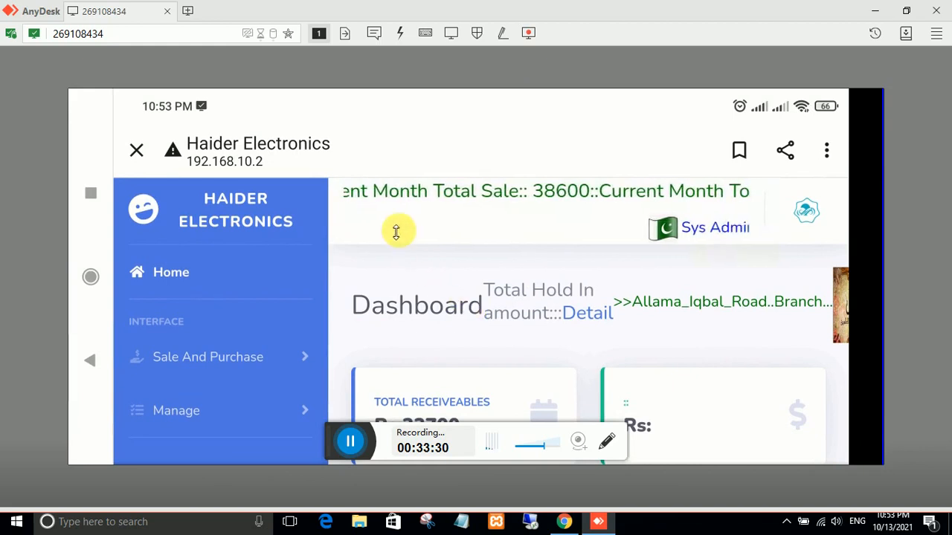
left_click(565, 523)
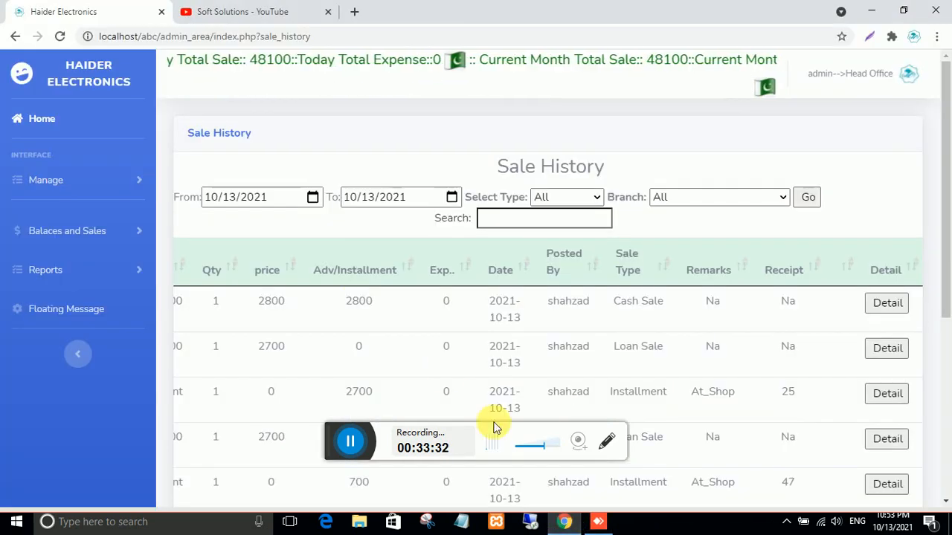
- Go to the admin dashboard showing Rs:23700 receivables and Rs 61000 dealer payables
left_click(39, 118)
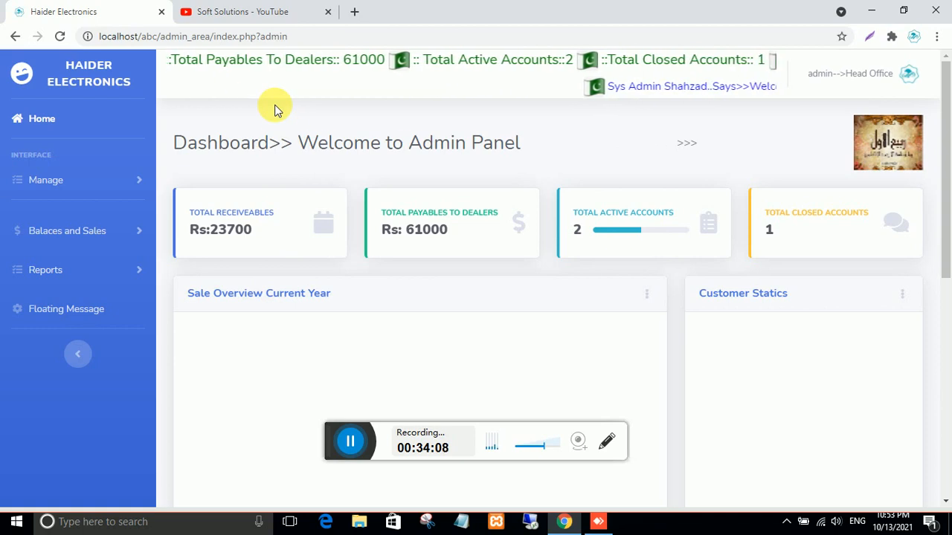
- Switch to the Soft Solutions YouTube channel and browse its popular uploads
left_click(232, 16)
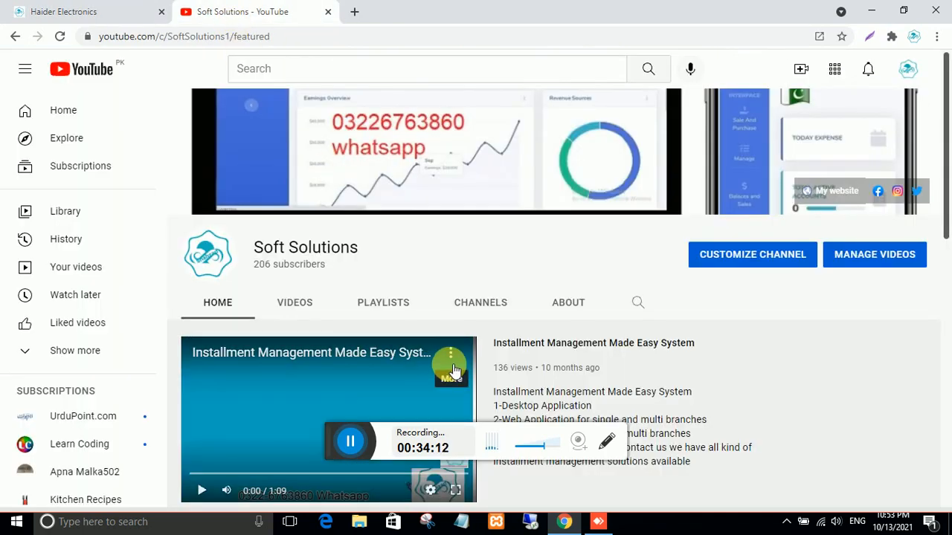
scroll(397, 363, "down", 3)
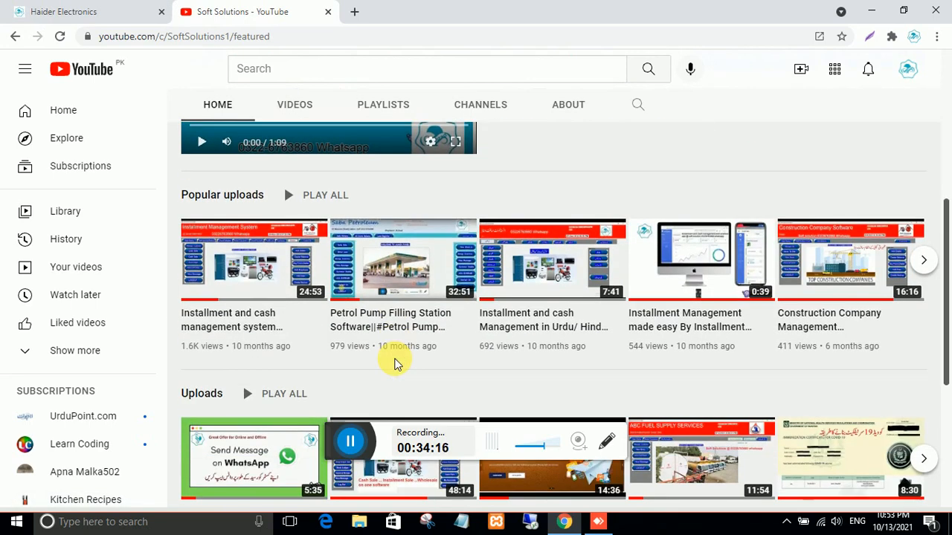
scroll(395, 364, "up", 4)
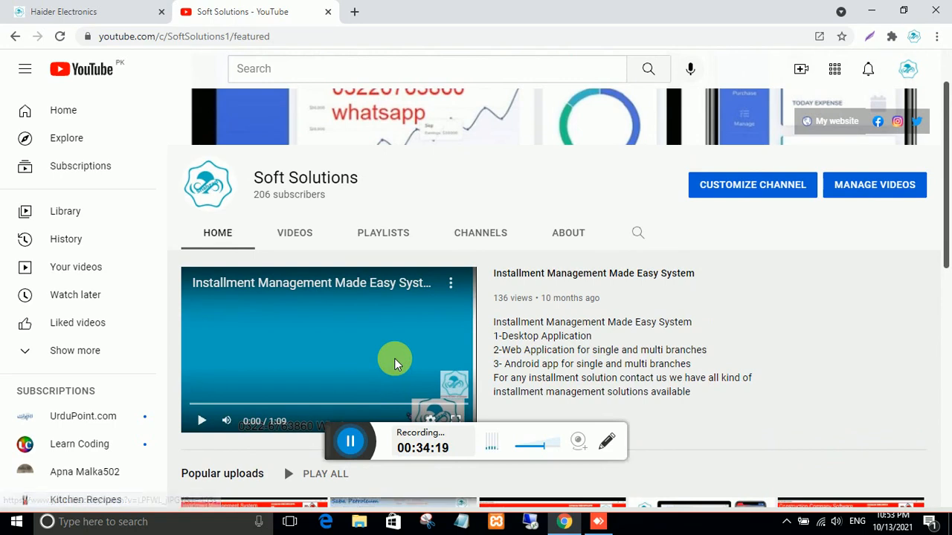